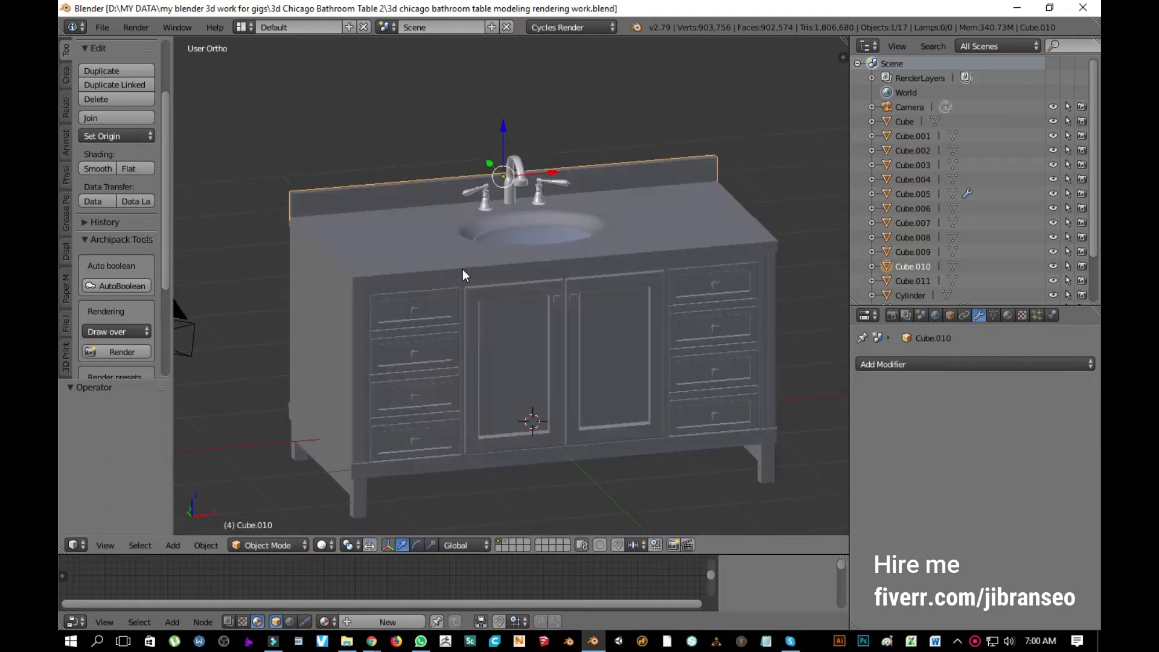
Step: Compare the vanity model with the front reference photo in wireframe, and examine the shaded model from an angle
key(KP_1)
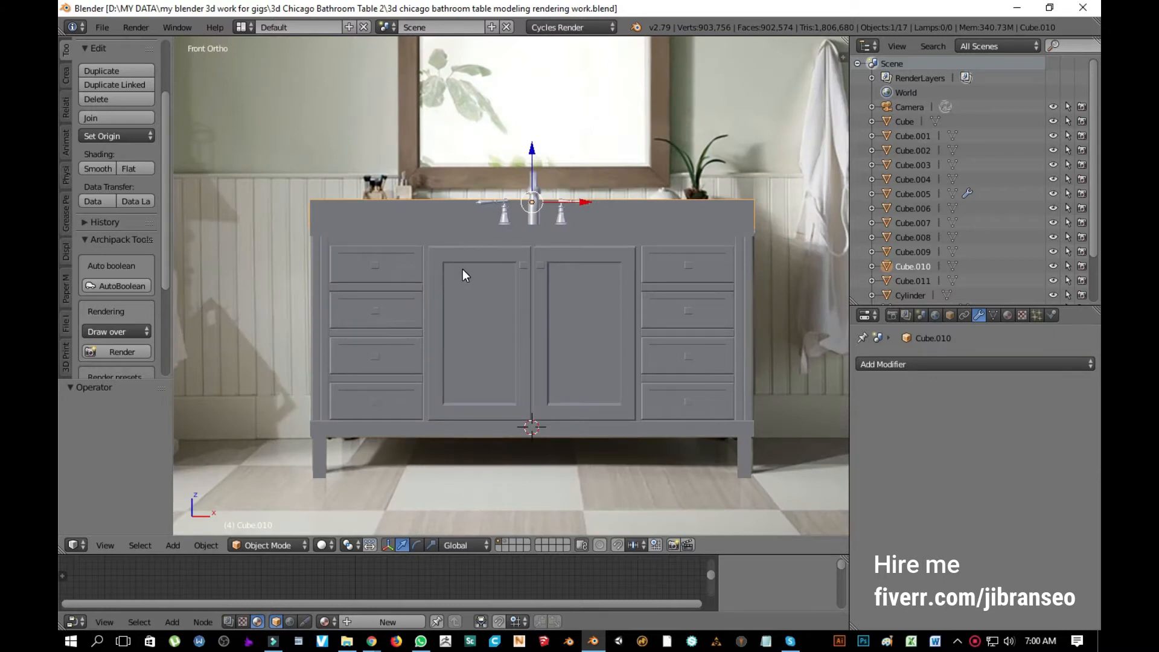
key(z)
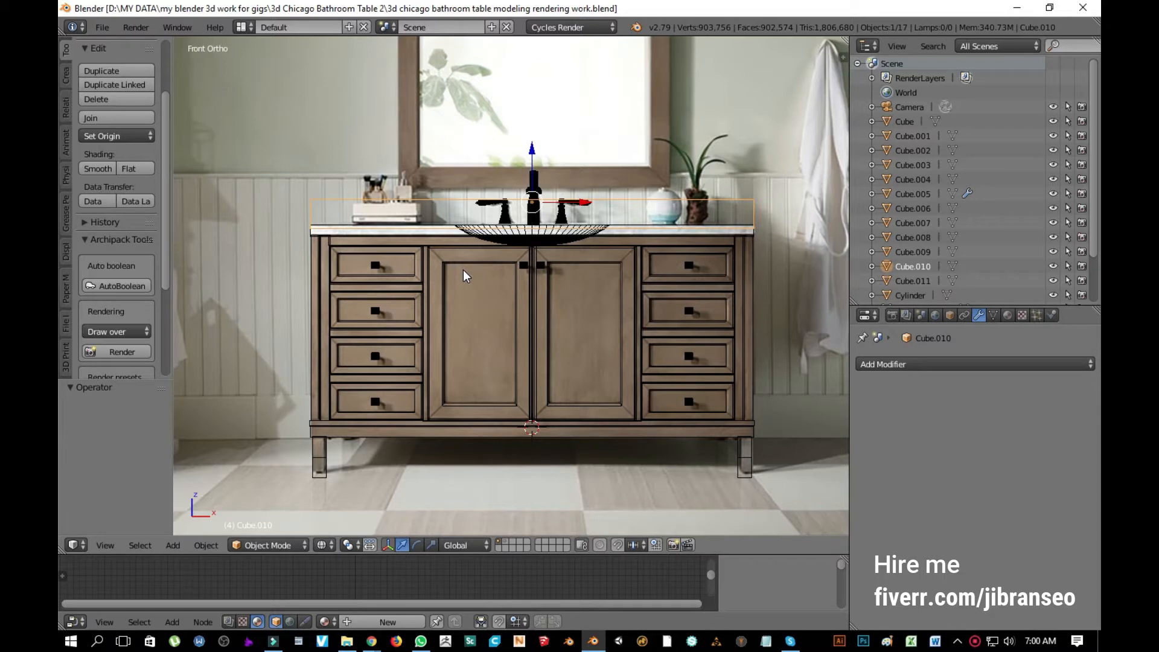
key(z)
middle_drag(433, 327, 521, 347)
scroll(513, 354, up, 2)
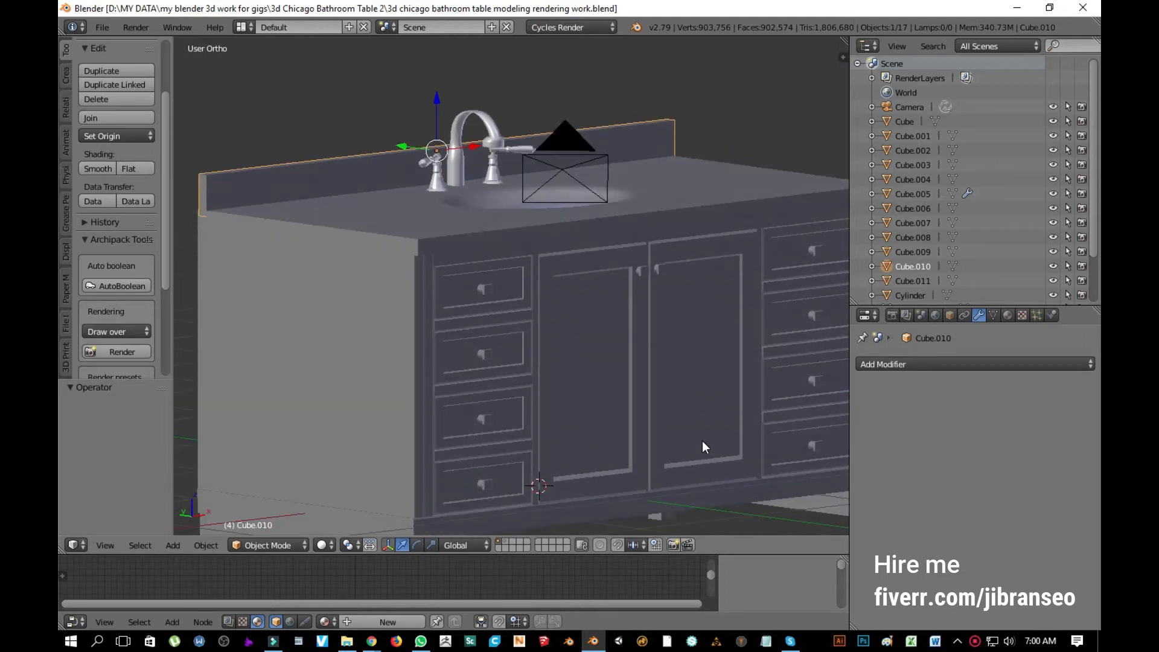
shift+middle_drag(732, 450, 665, 398)
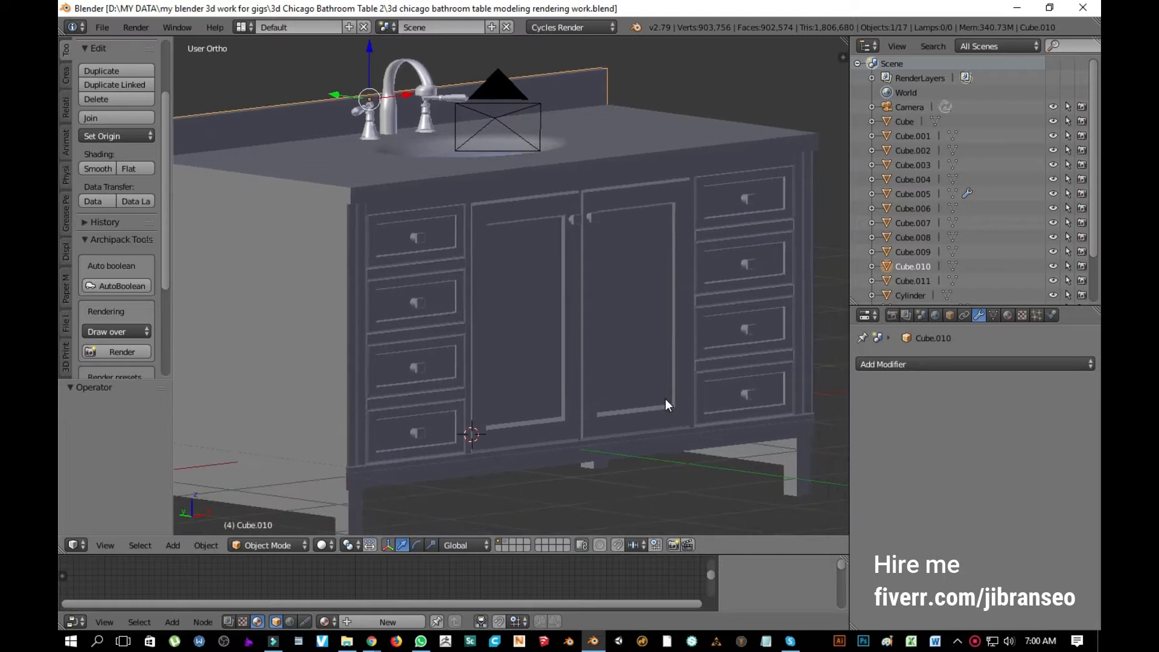
scroll(665, 398, down, 2)
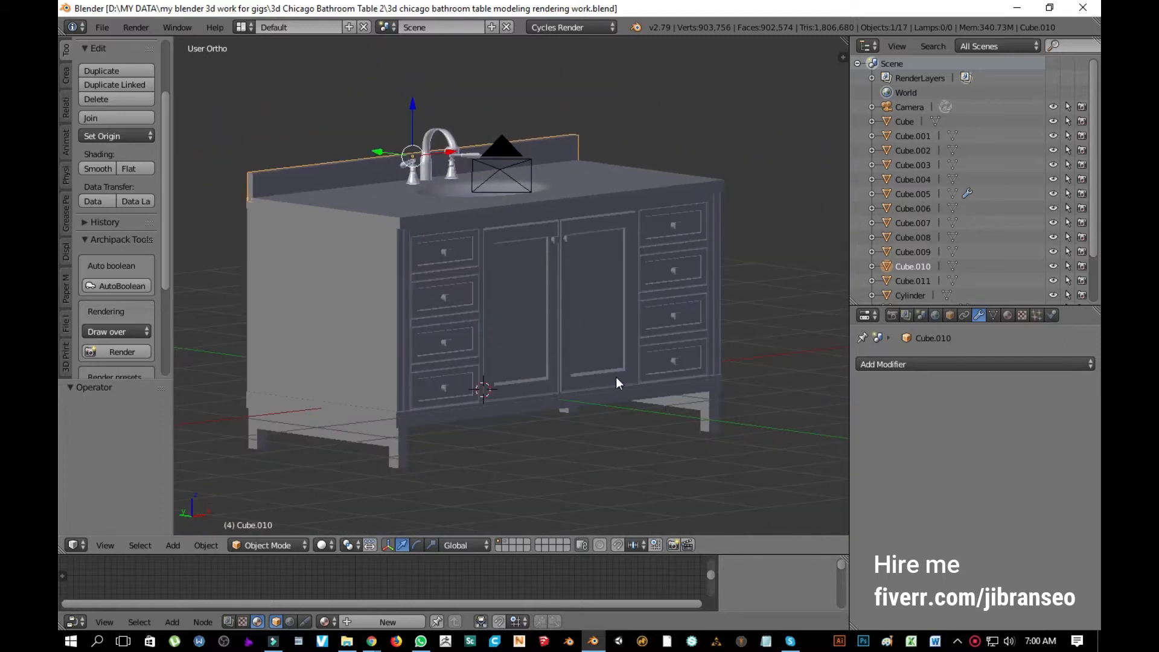
shift+middle_drag(566, 368, 592, 370)
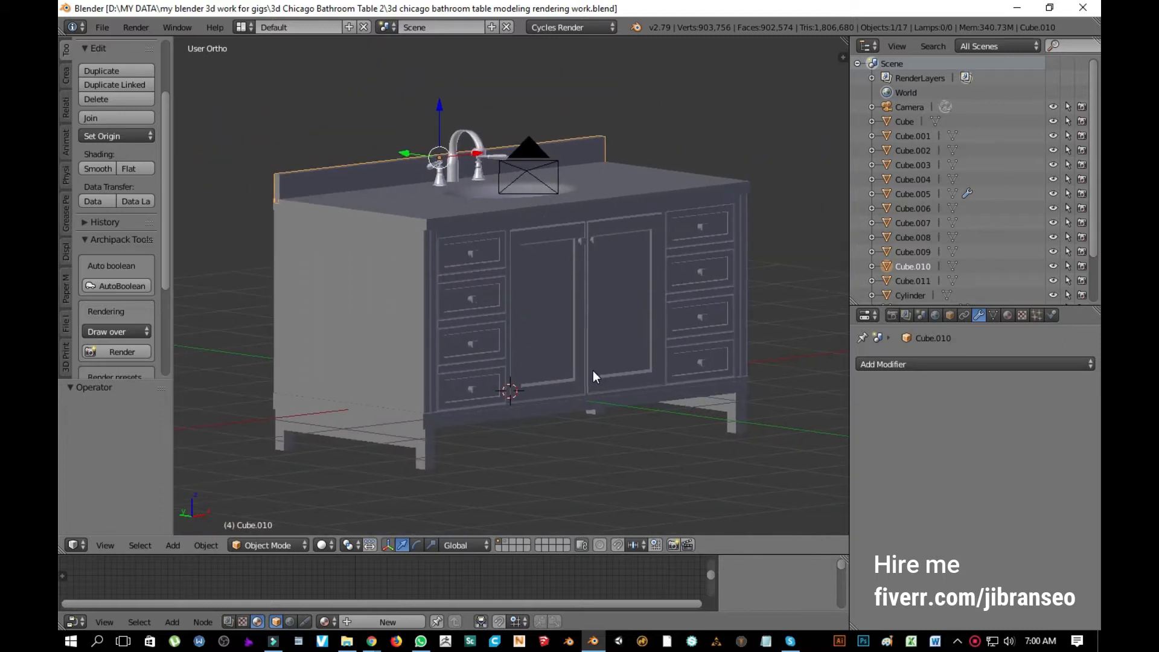
Step: Switch to the camera view and lower the camera about 0.61 units along the global Z axis
key(KP_0)
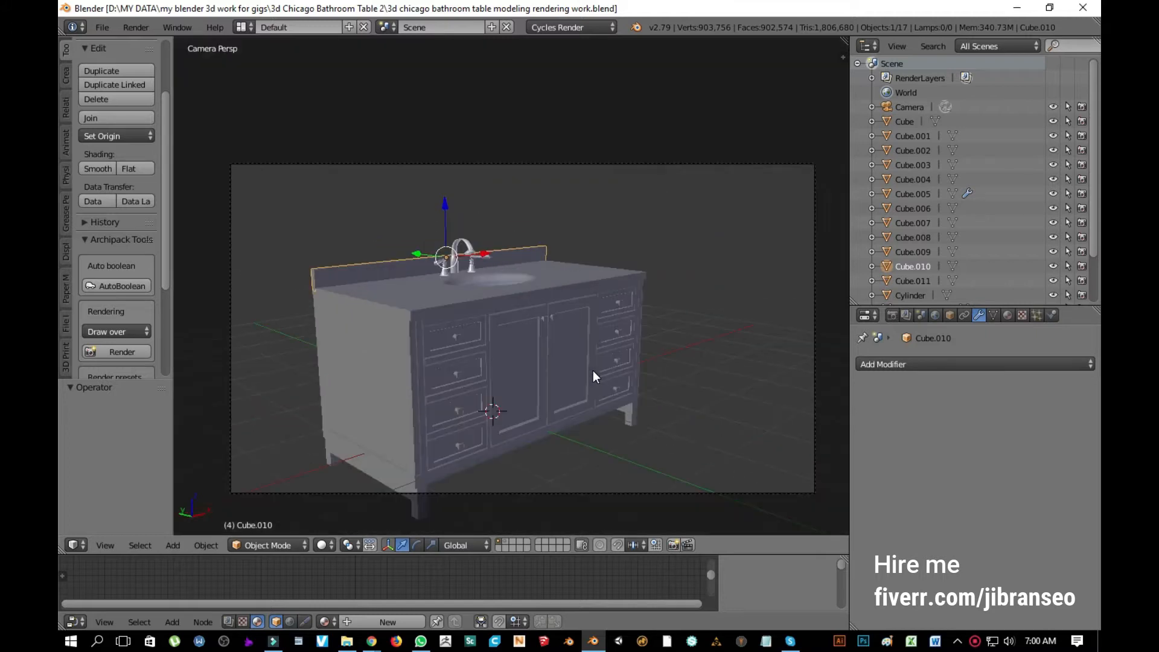
right_click(609, 159)
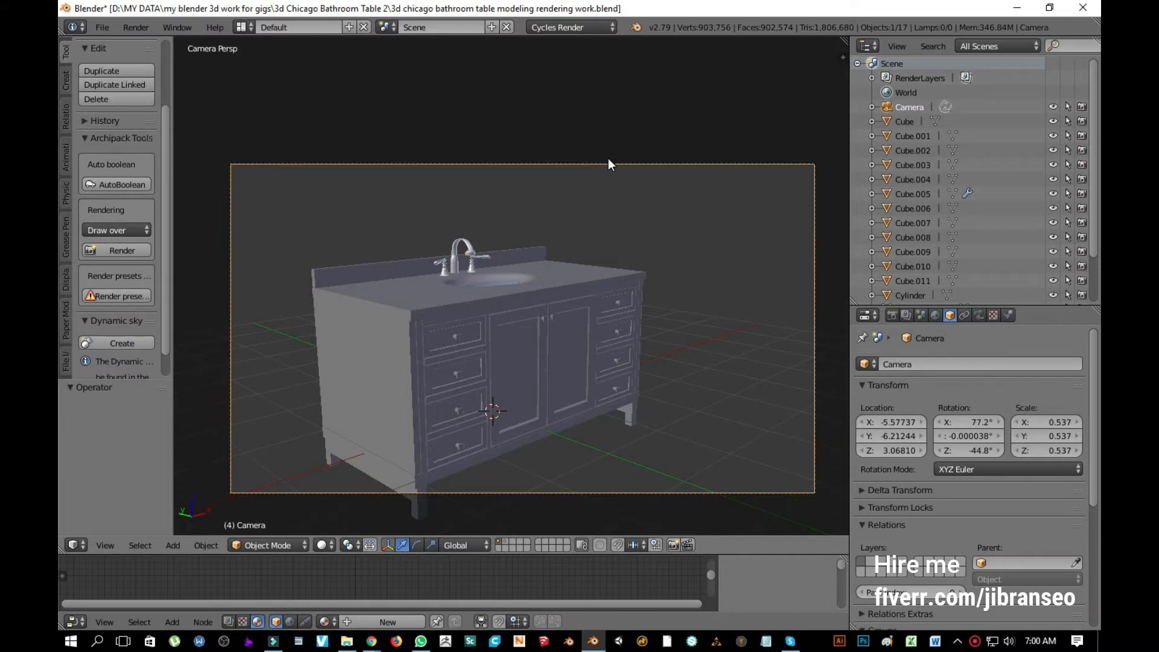
key(g)
key(z)
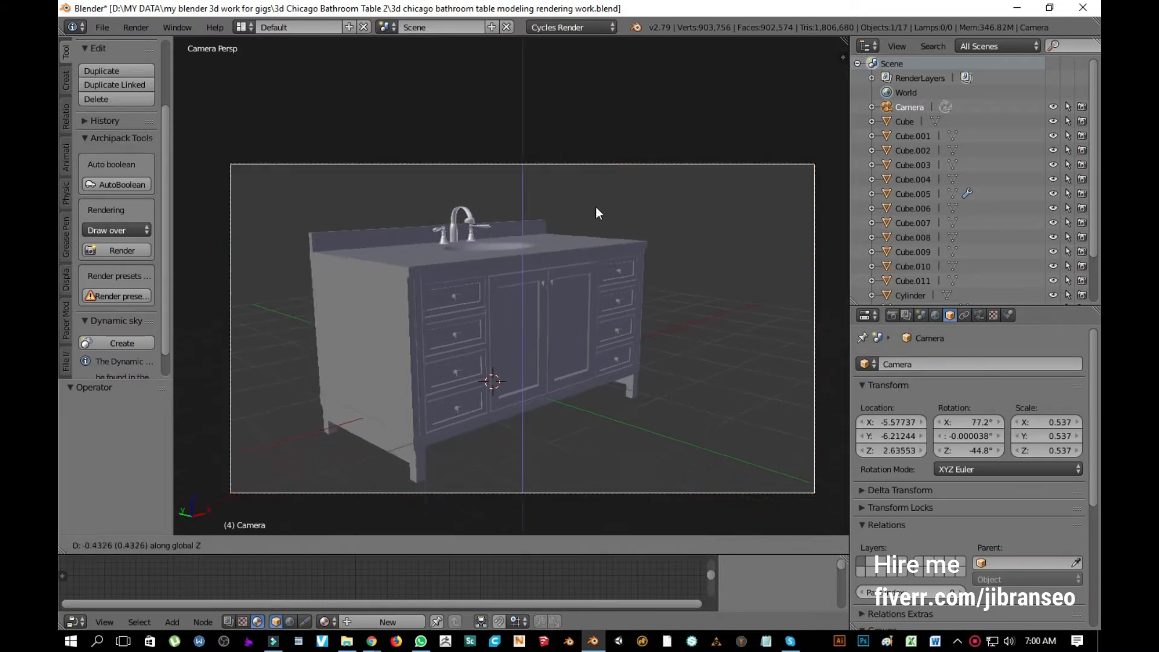
click(592, 222)
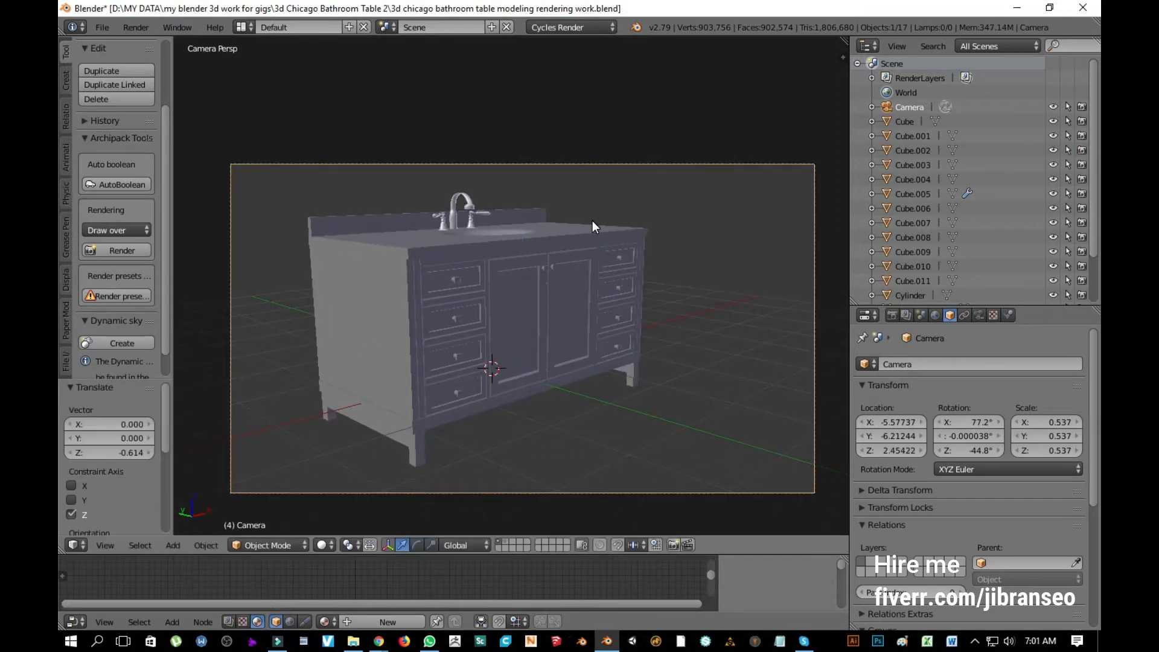
Step: Save the scene over the existing file and reveal all hidden objects
key(ctrl+s)
click(681, 258)
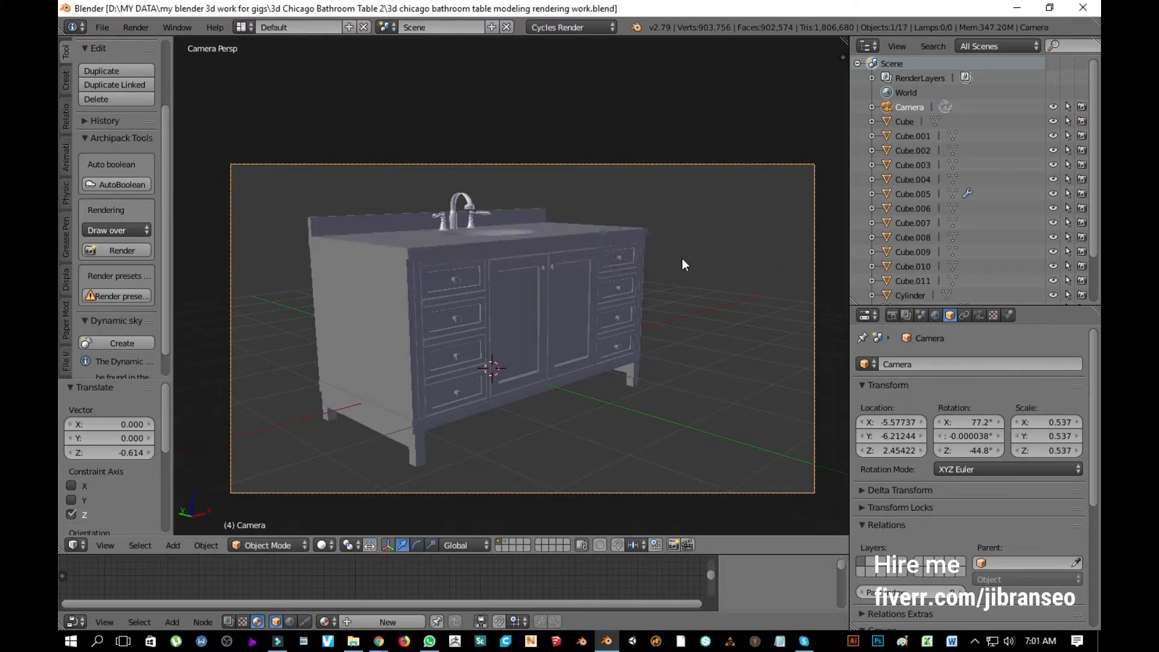
key(alt+h)
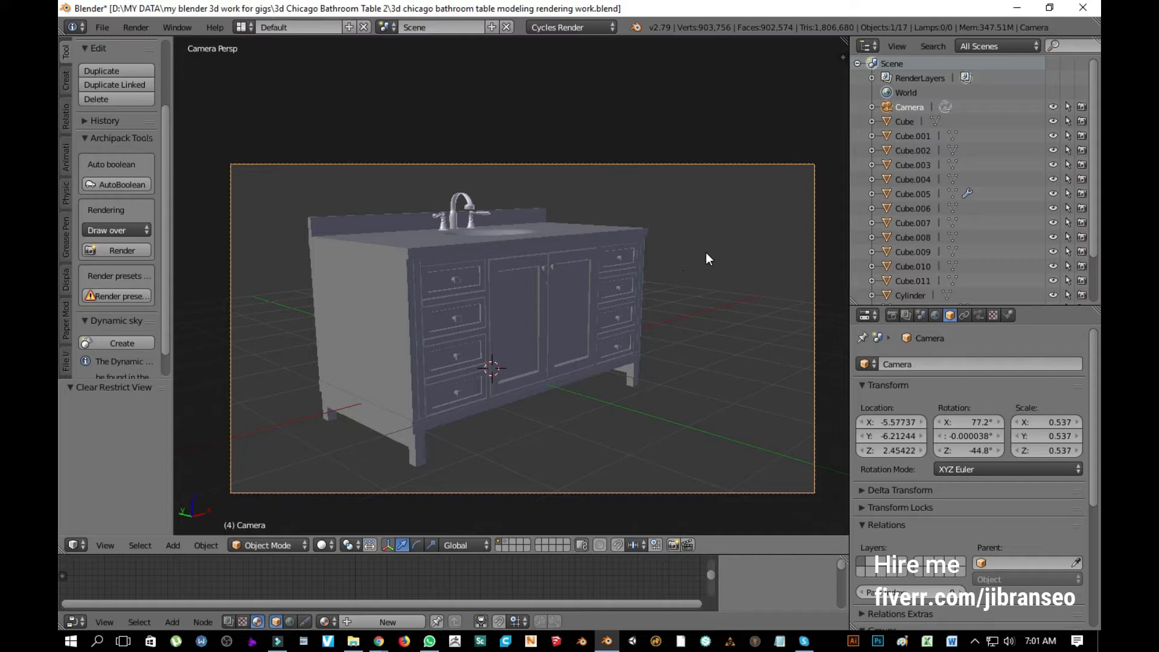
Step: Rename the Cube object as "front big cabnet" and Cube.001 as "side supported"
double_click(910, 121)
text(front big cabnet)
key(Return)
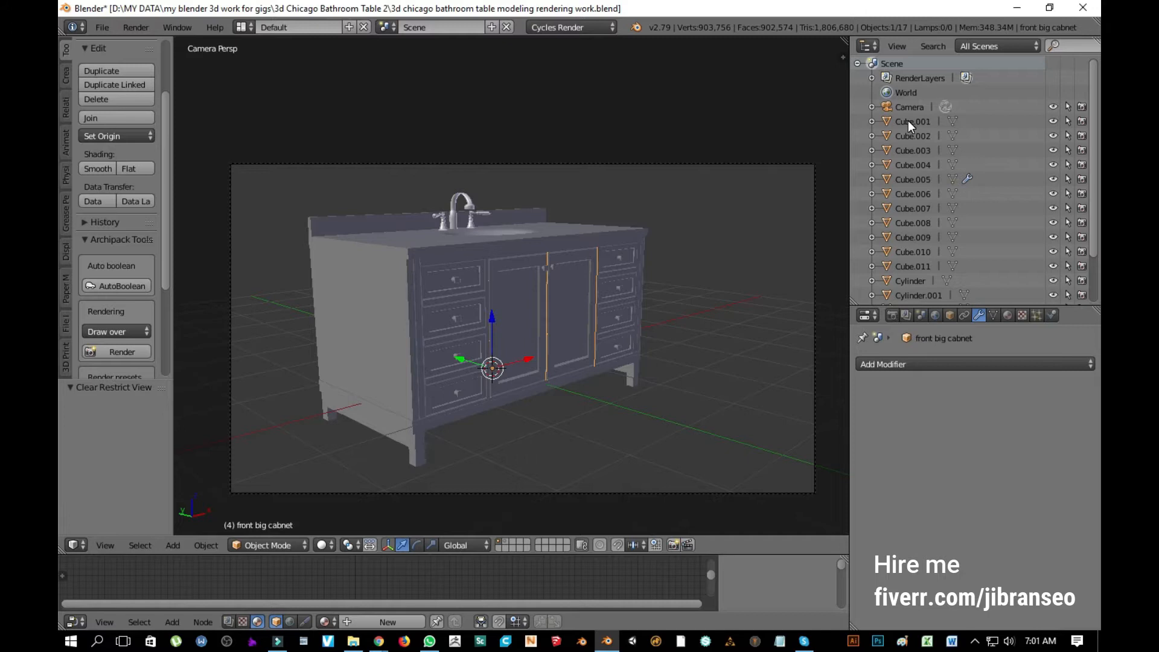
double_click(907, 120)
text(side supported)
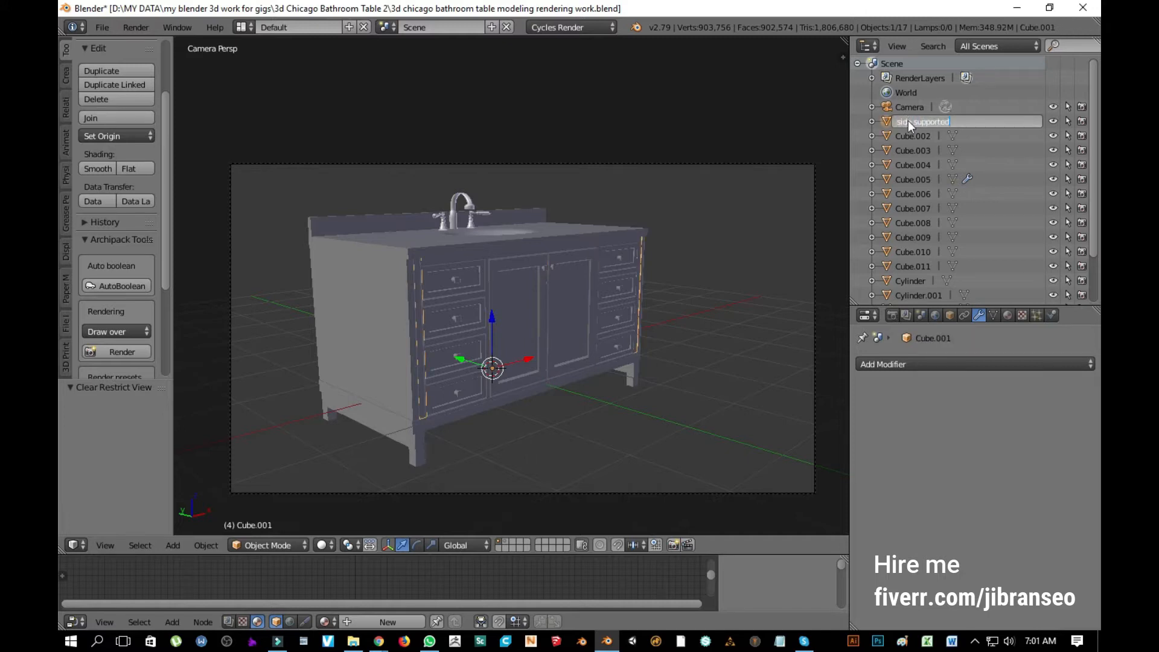
key(Return)
Step: Rename Cube.002 as "bottom support" and Cube.003 as "side support"
double_click(908, 120)
text(bottom support)
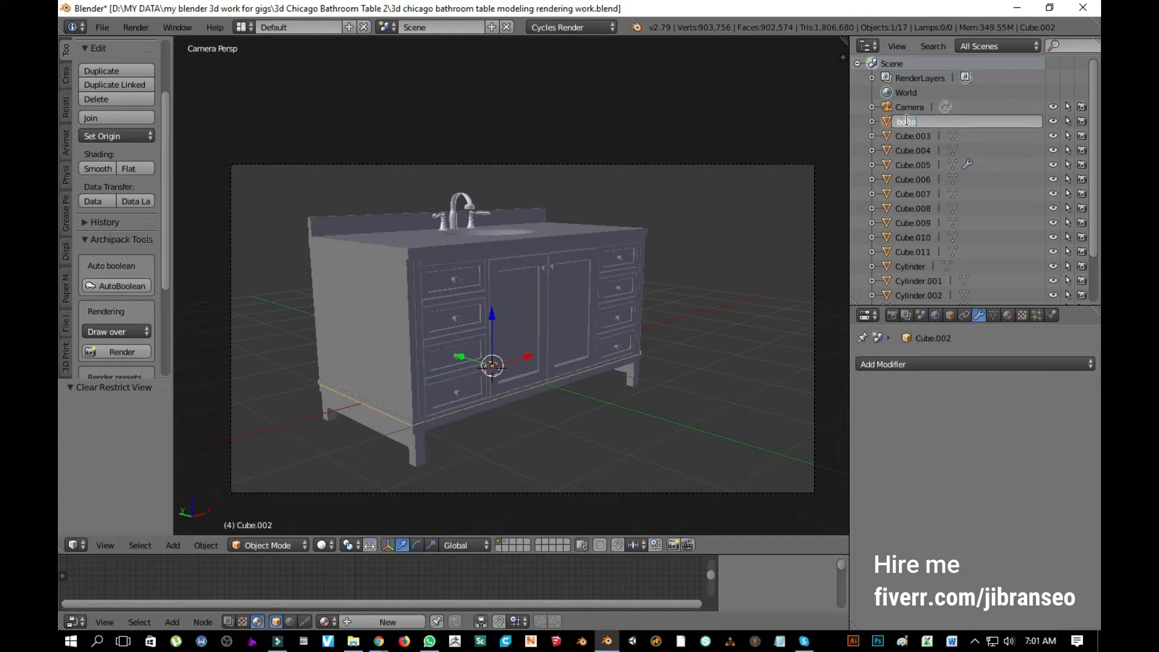
key(Return)
double_click(908, 121)
text(side support)
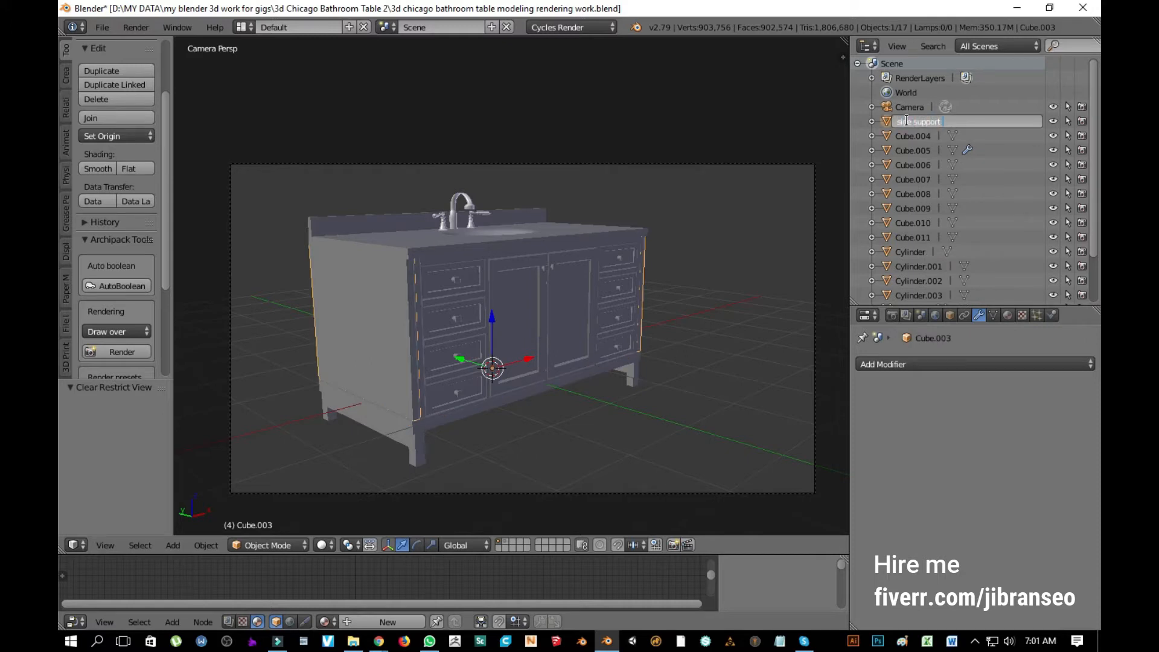
key(Return)
Step: Rename Cube.004 as "small draz" and Cube.005 as "middle support"
double_click(908, 121)
text(leall draz)
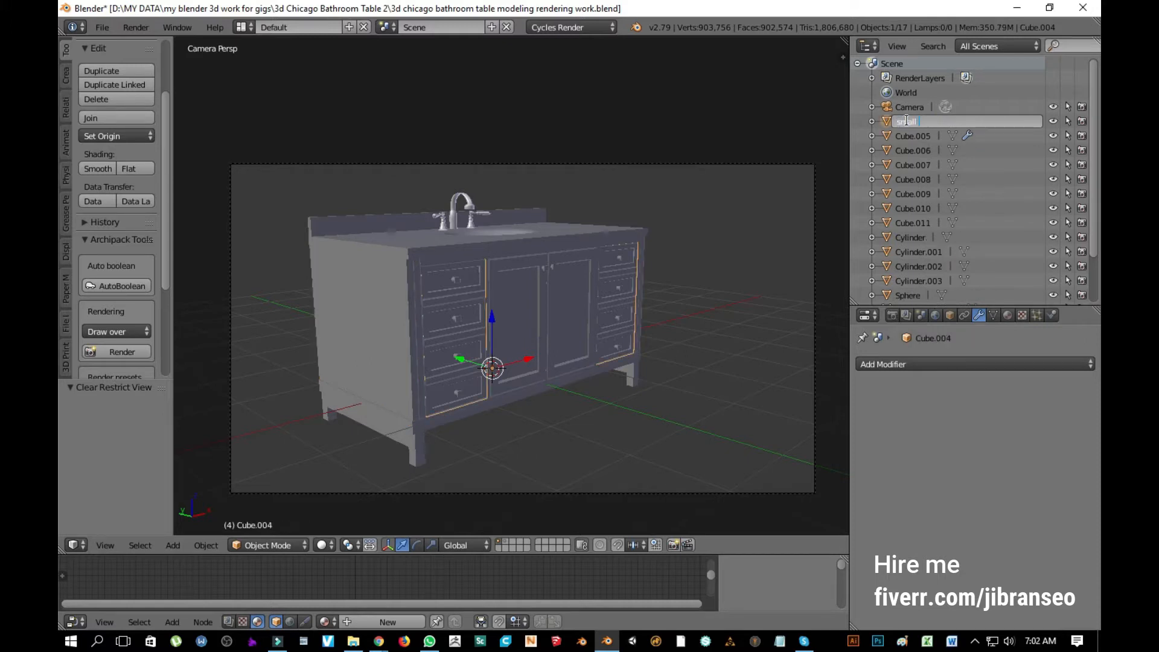
key(Return)
double_click(908, 120)
text(middle support)
key(Return)
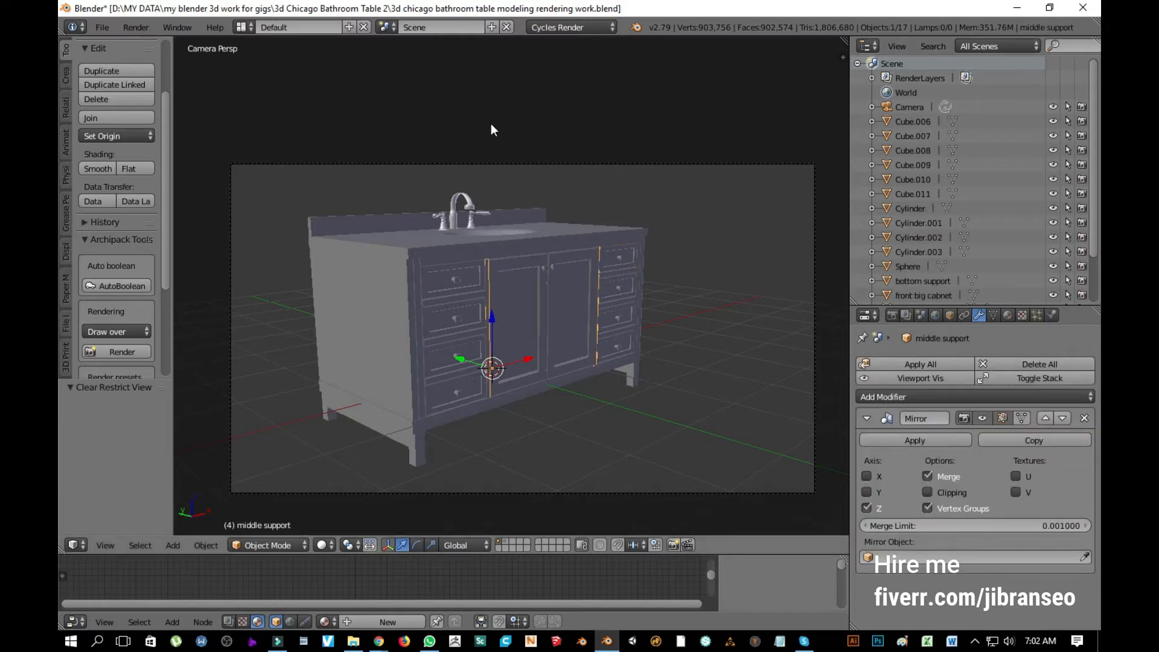
Step: Rename Cube.006, the strip above the drawers, as "above drozs support"
double_click(917, 123)
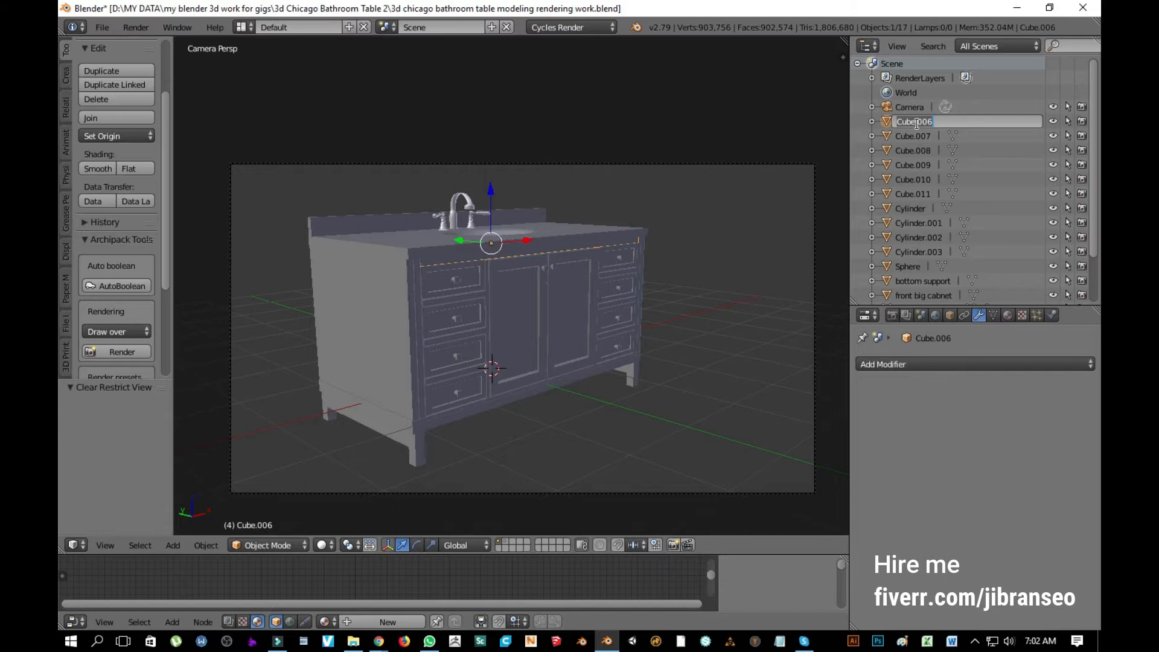
text(above drozs support)
key(Return)
Step: Identify Cube.007 between the two cabinet doors and rename it as "middle support"
double_click(910, 122)
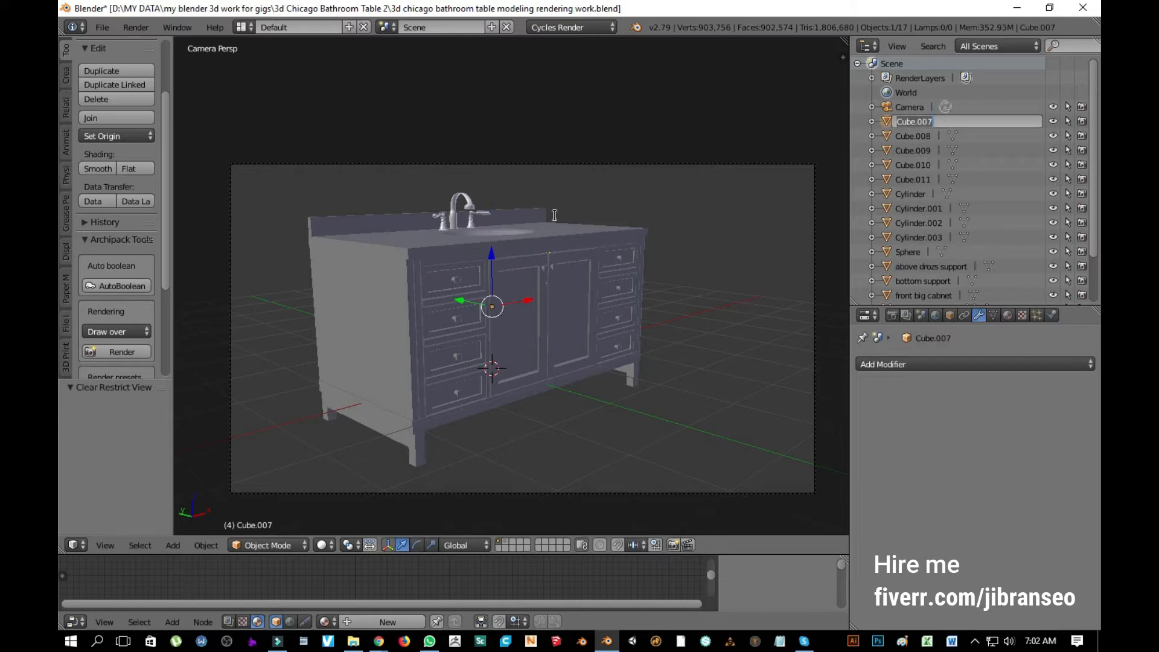
key(BackSpace)
key(Escape)
middle_drag(598, 368, 438, 345)
scroll(523, 286, up, 5)
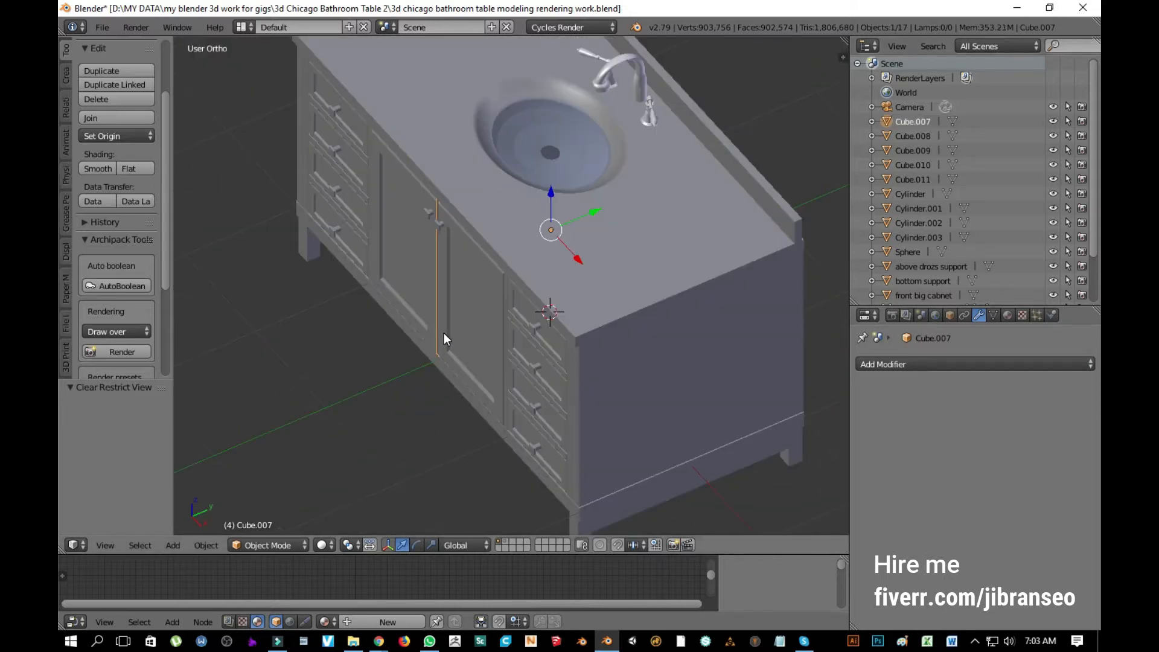
double_click(912, 122)
text(middle support)
key(Return)
Step: Rename Cube.008 as "bottom support full" and the vanity legs, Cube.009, as "bottom stand"
click(911, 123)
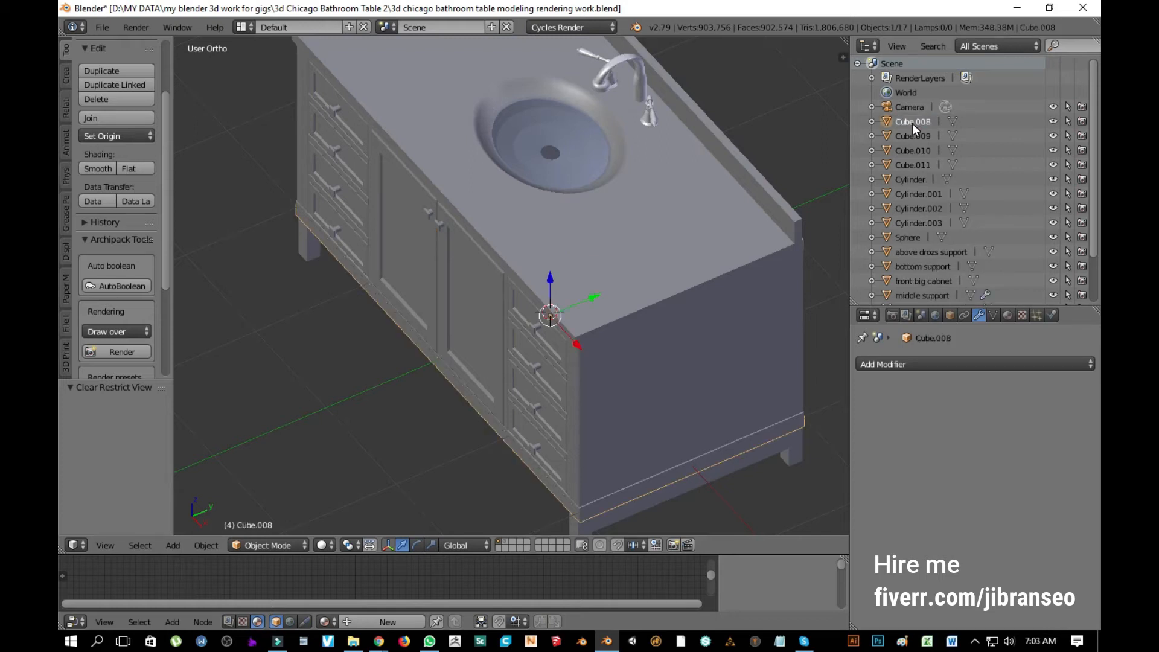
double_click(912, 123)
text(bottom support full)
key(Return)
click(912, 123)
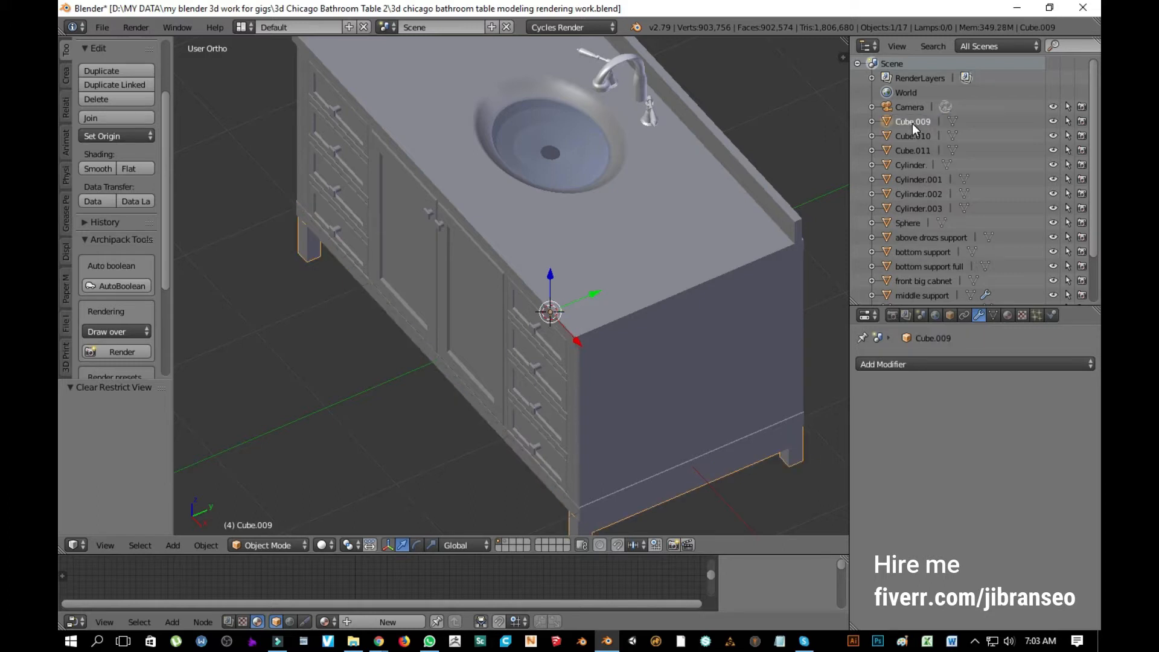
double_click(911, 123)
text(bottom stand)
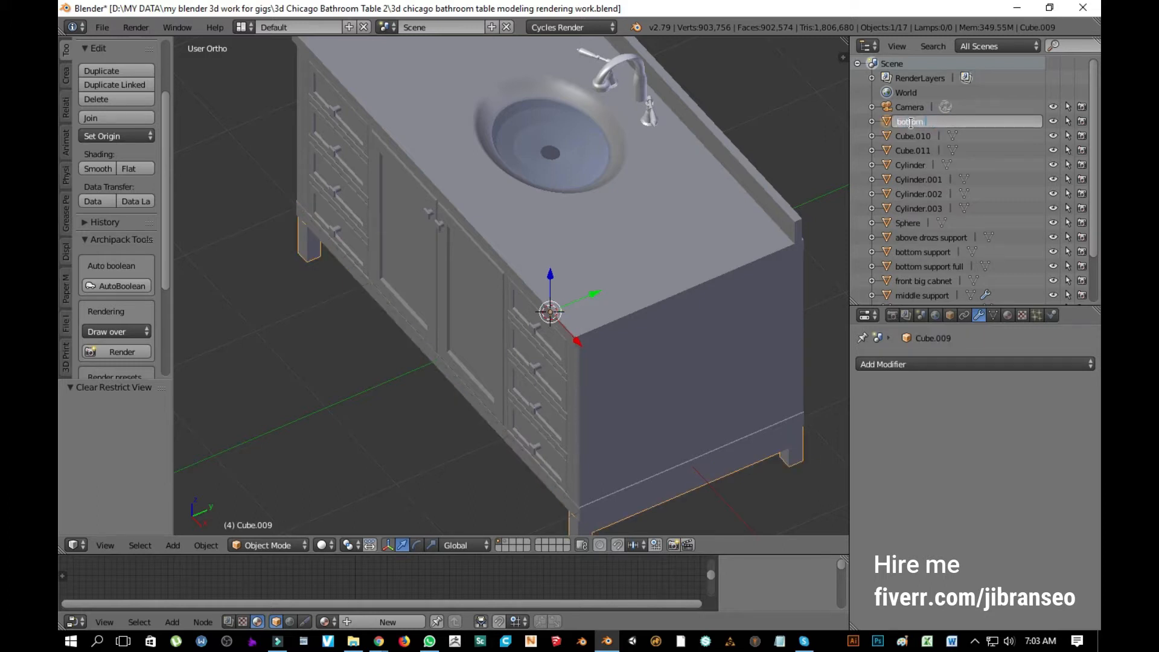
key(Return)
Step: Rename the backsplash, Cube.010, as "back show" and the countertop, Cube.011, as "bathroom table sink"
click(911, 124)
double_click(912, 123)
text(back show)
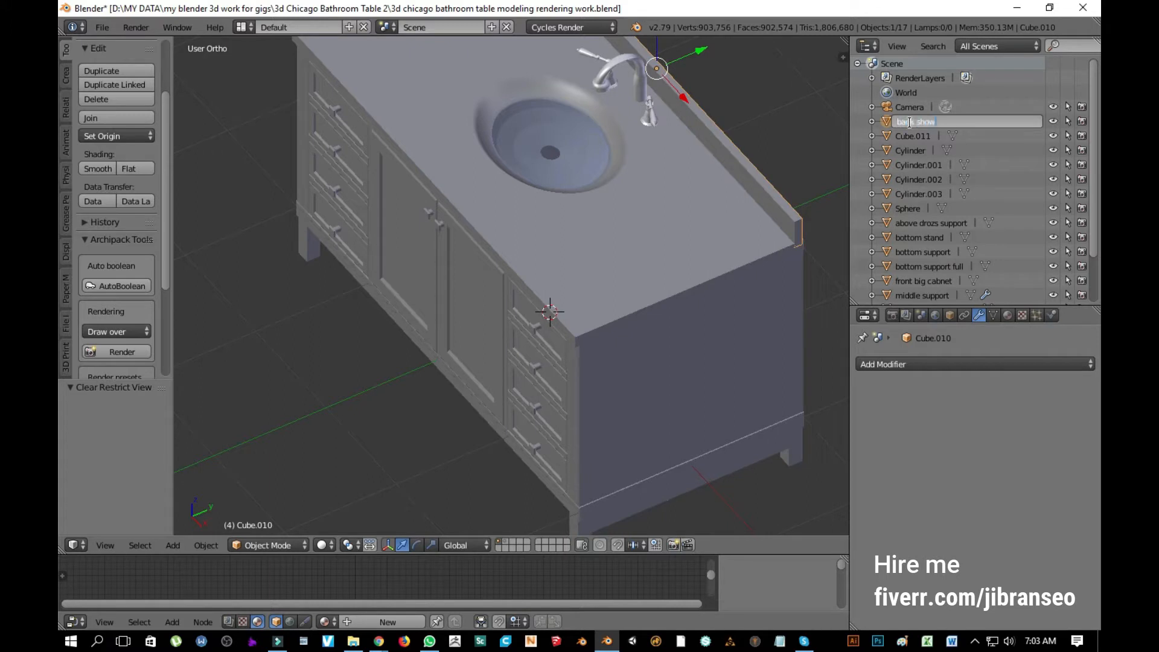
key(Return)
double_click(910, 123)
text(bathroom sink)
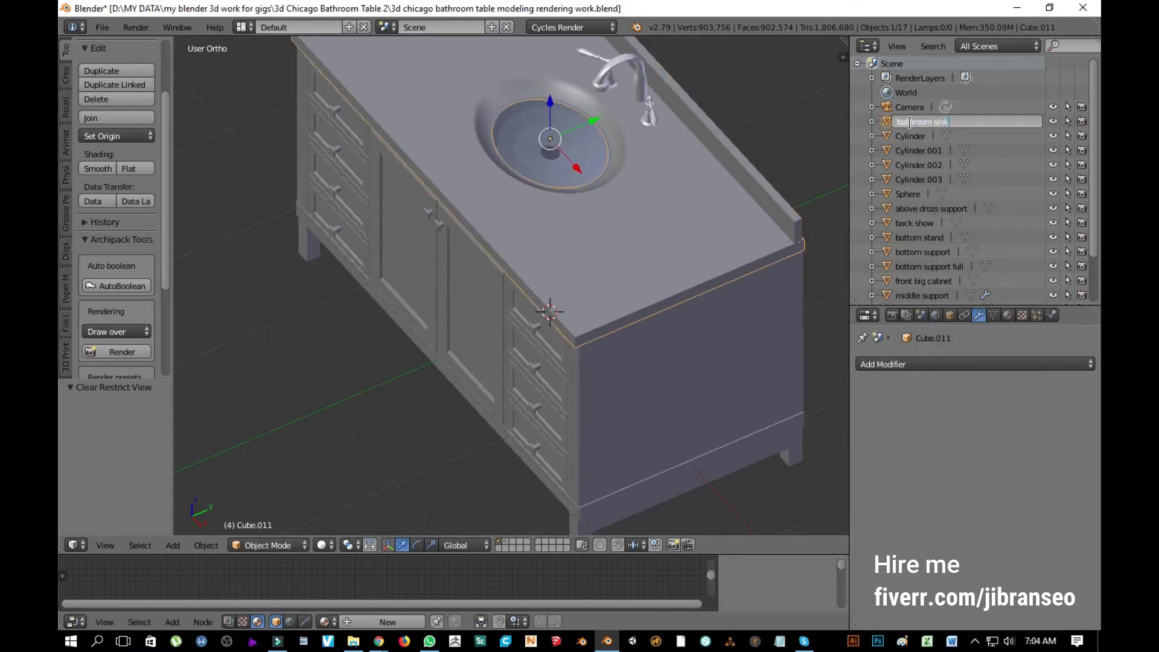
text(table)
key(Return)
Step: Show the second scene layer and delete the leftover Cylinder object there
click(910, 122)
middle_drag(450, 320, 491, 251)
scroll(491, 252, down, 5)
scroll(487, 255, up, 1)
key(2)
scroll(547, 352, down, 12)
scroll(543, 353, up, 4)
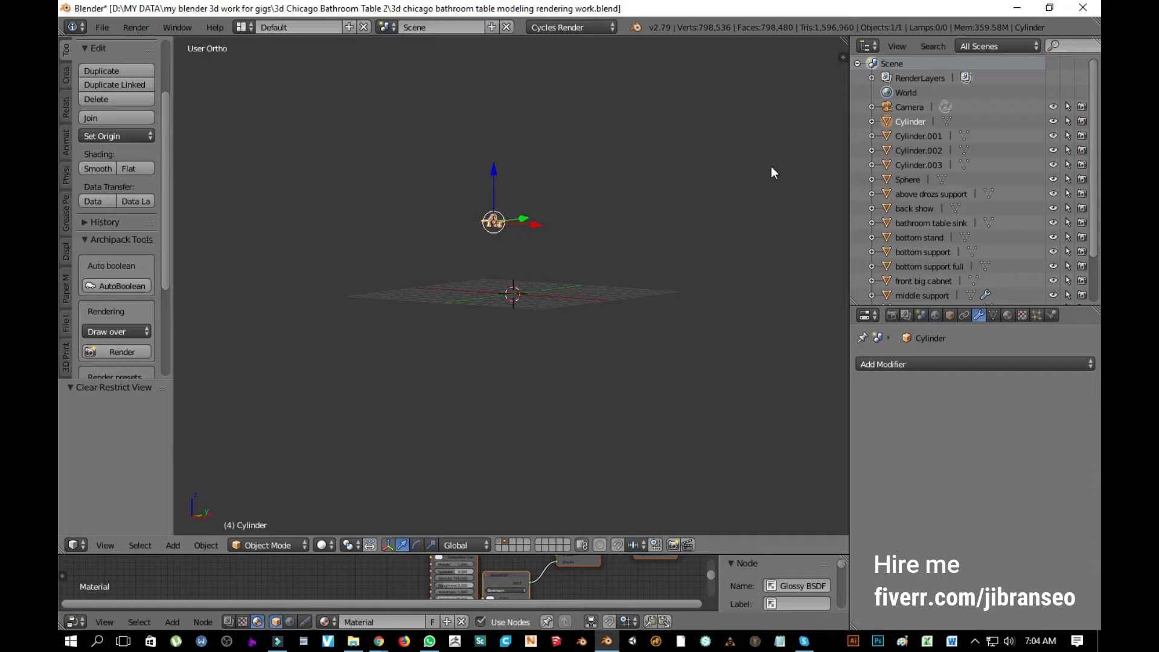
key(Delete)
Step: Return to the first scene layer and rename the faucet, Cylinder.001, as "Bathroom Water Nul"
click(917, 122)
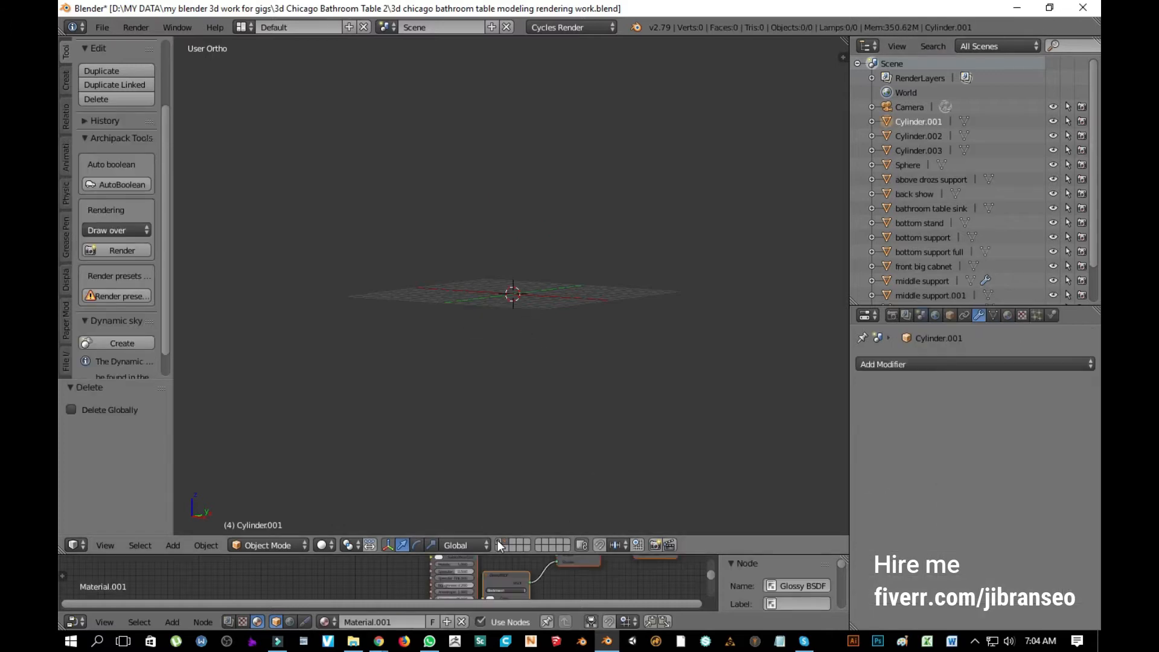
key(1)
scroll(528, 309, up, 5)
double_click(923, 122)
text(Bathro)
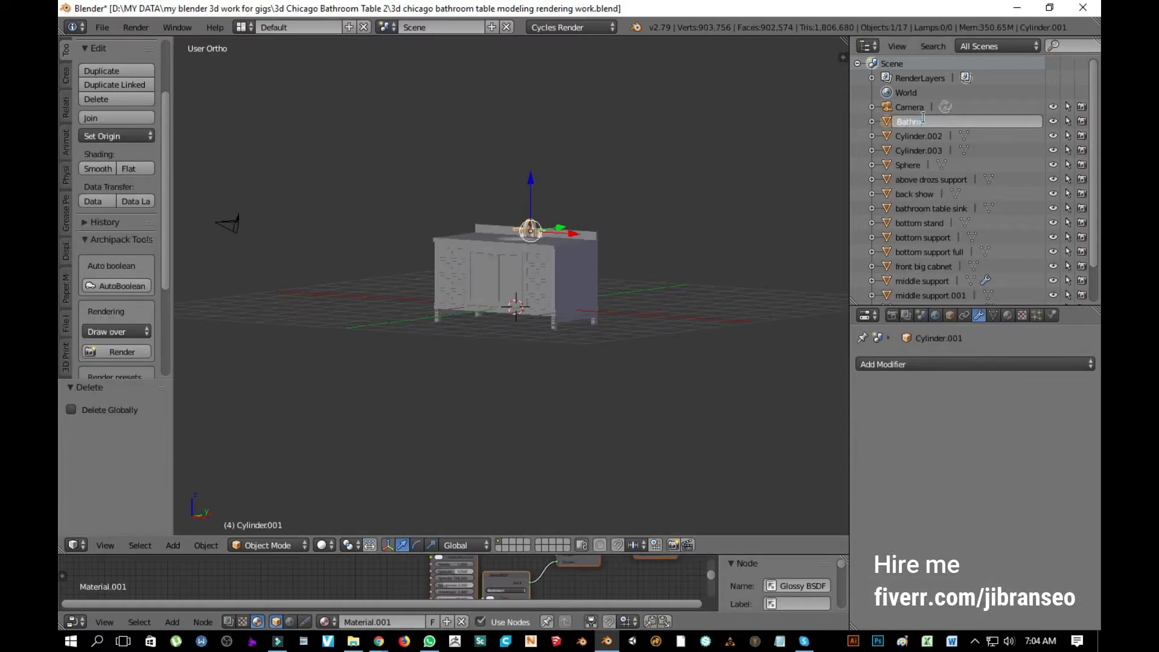
text(om Water Nul)
key(Return)
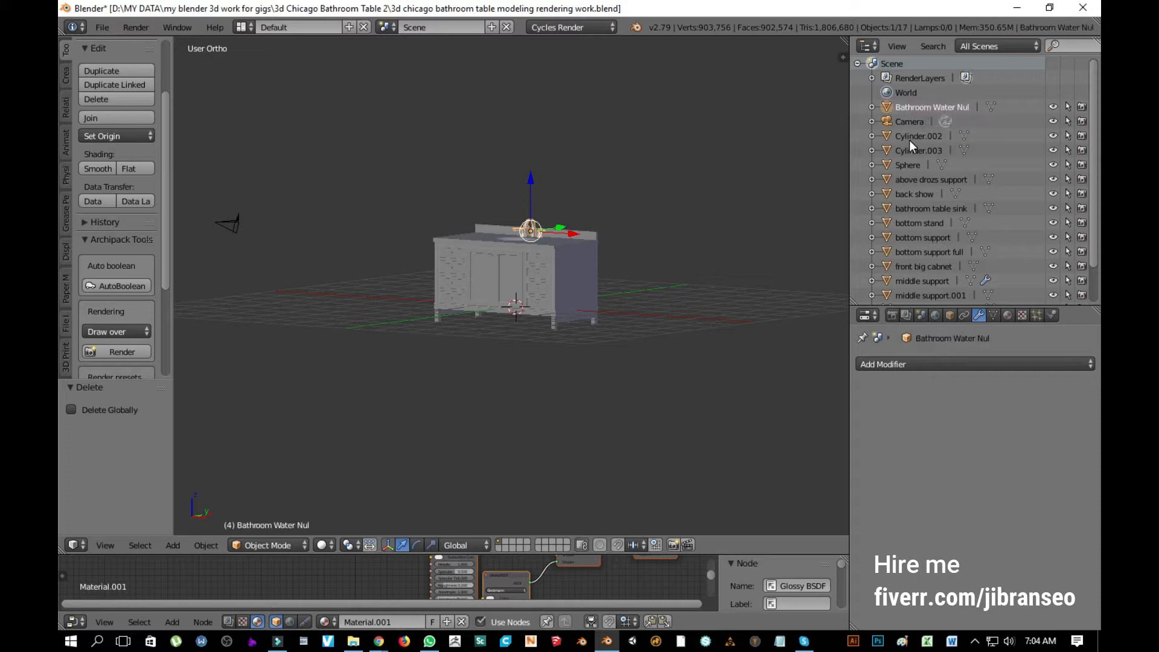
Step: Rename the drawer knobs, Cylinder.002, as "Draz Huk"
click(910, 138)
double_click(909, 138)
text(Droz Hu)
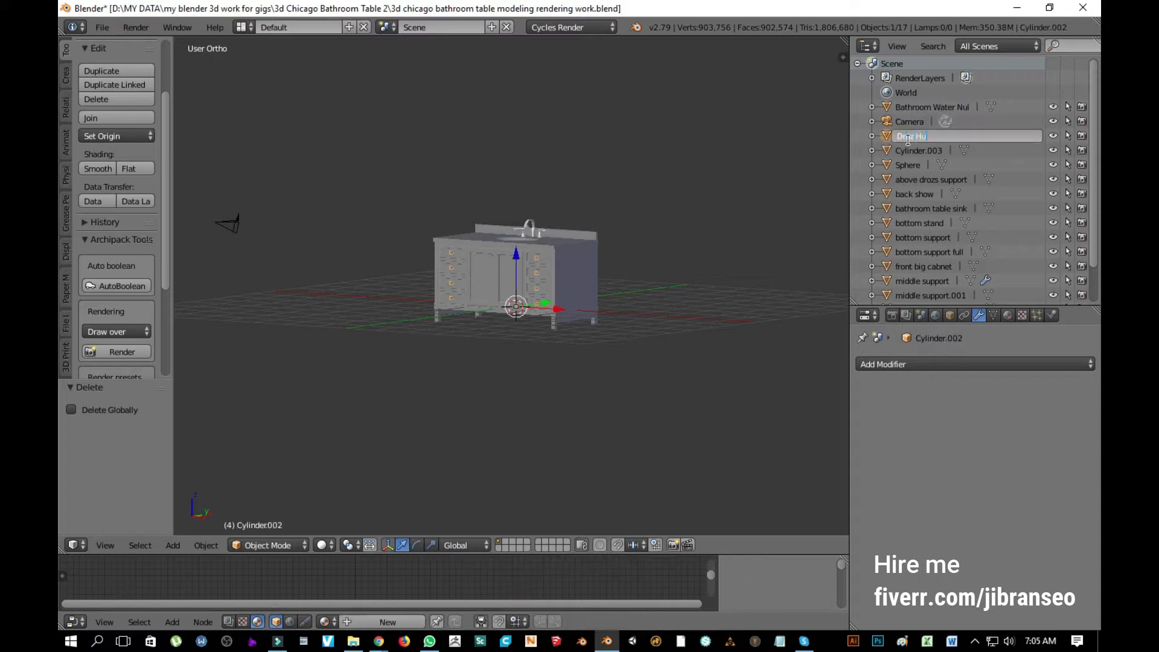
text(k)
key(Return)
Step: Identify the Sphere object in the countertop and rename it as "Sink"
double_click(908, 162)
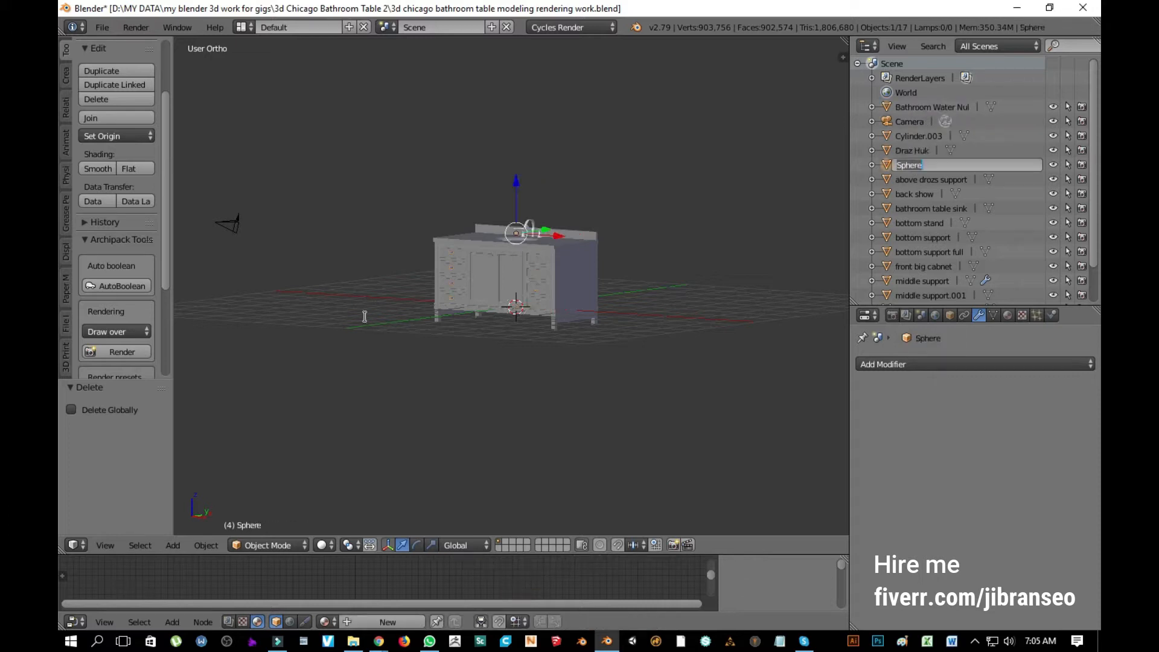
click(542, 286)
scroll(542, 286, up, 7)
middle_drag(587, 206, 537, 257)
double_click(914, 166)
text(Sink)
key(Return)
Step: Rename the cabinet door knobs, Cylinder.003, as "big cabnet huk"
click(906, 134)
double_click(906, 135)
text(bi)
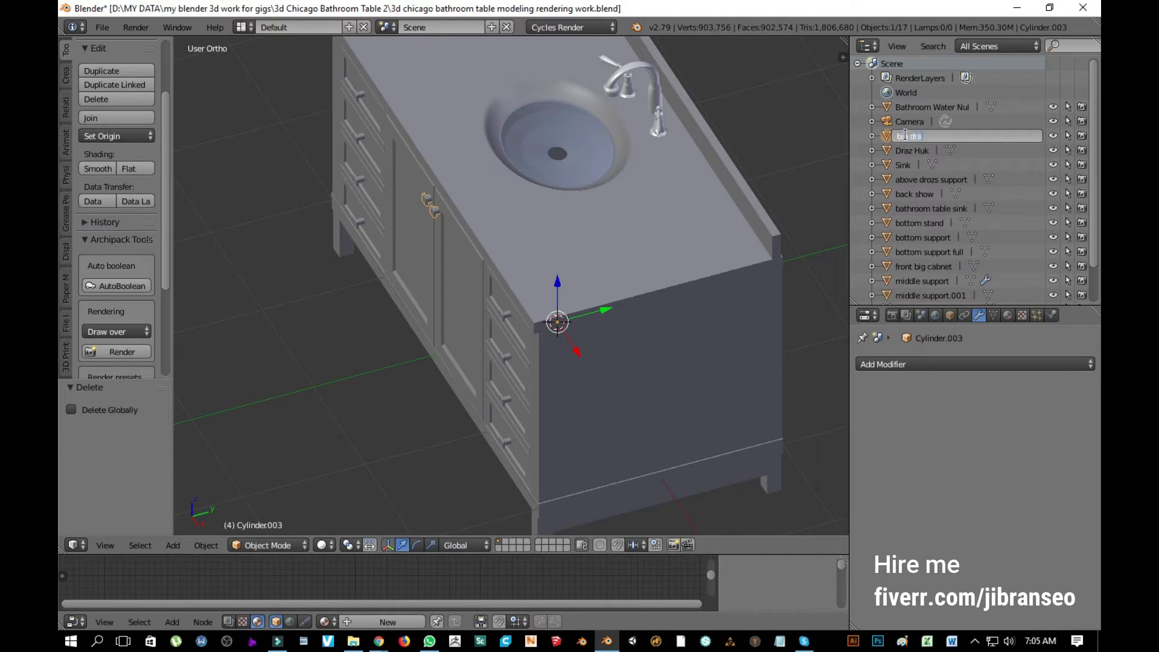
text(g cabnet huk)
key(Return)
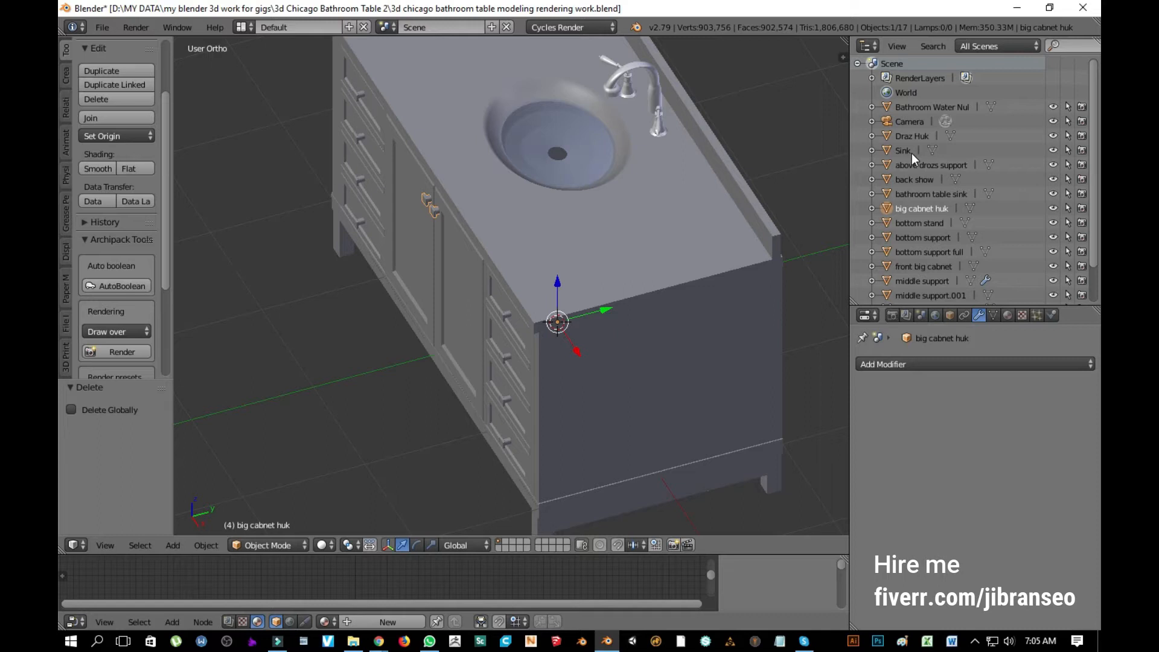
Step: Save the scene with the renamed objects over the existing file
middle_drag(519, 315, 678, 262)
key(ctrl+s)
click(677, 262)
shift+middle_drag(498, 140, 524, 173)
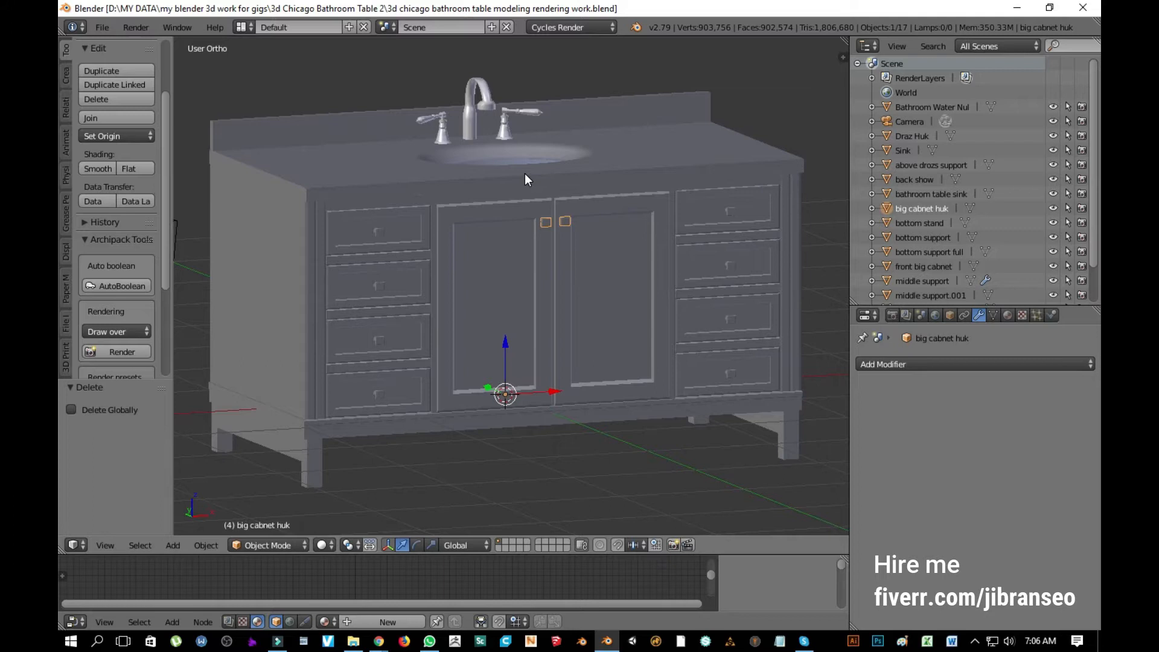
Step: Preview the scene in rendered shading and load colorful_studio_4k.hdr as the world's environment texture
key(shift+z)
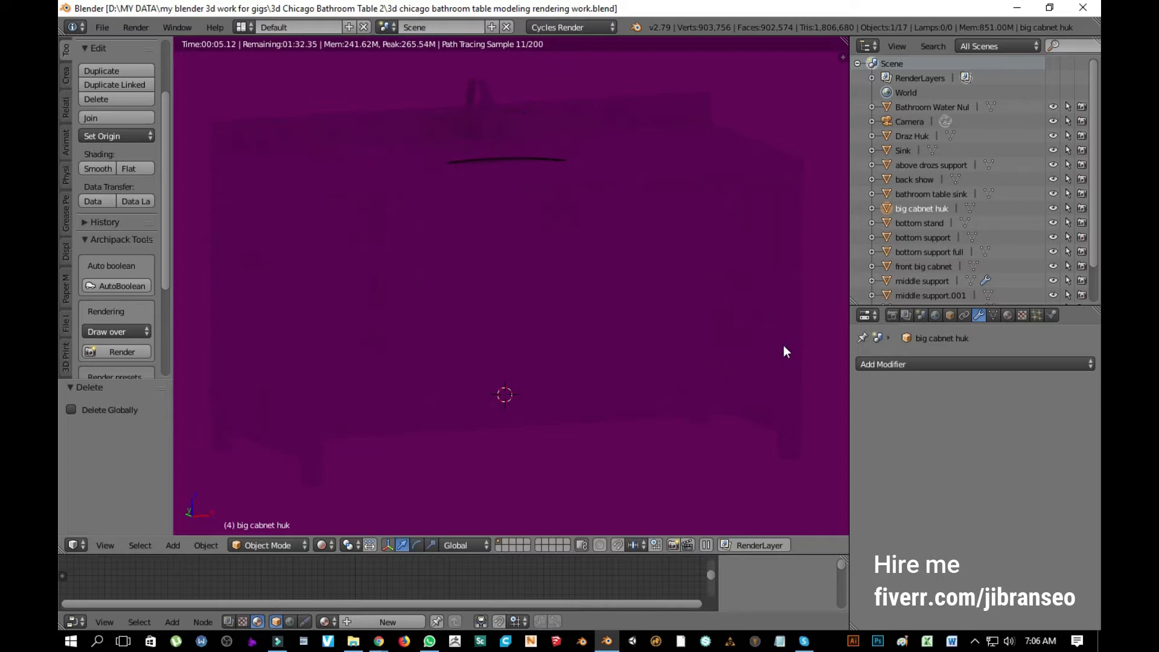
click(935, 316)
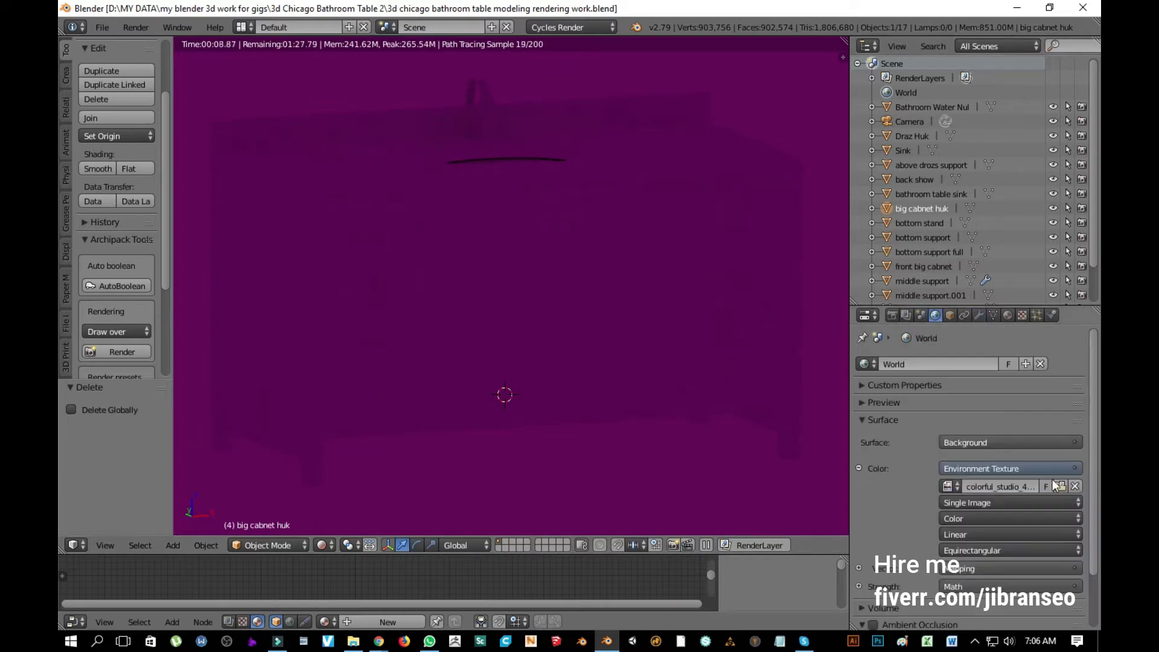
key(alt+Tab)
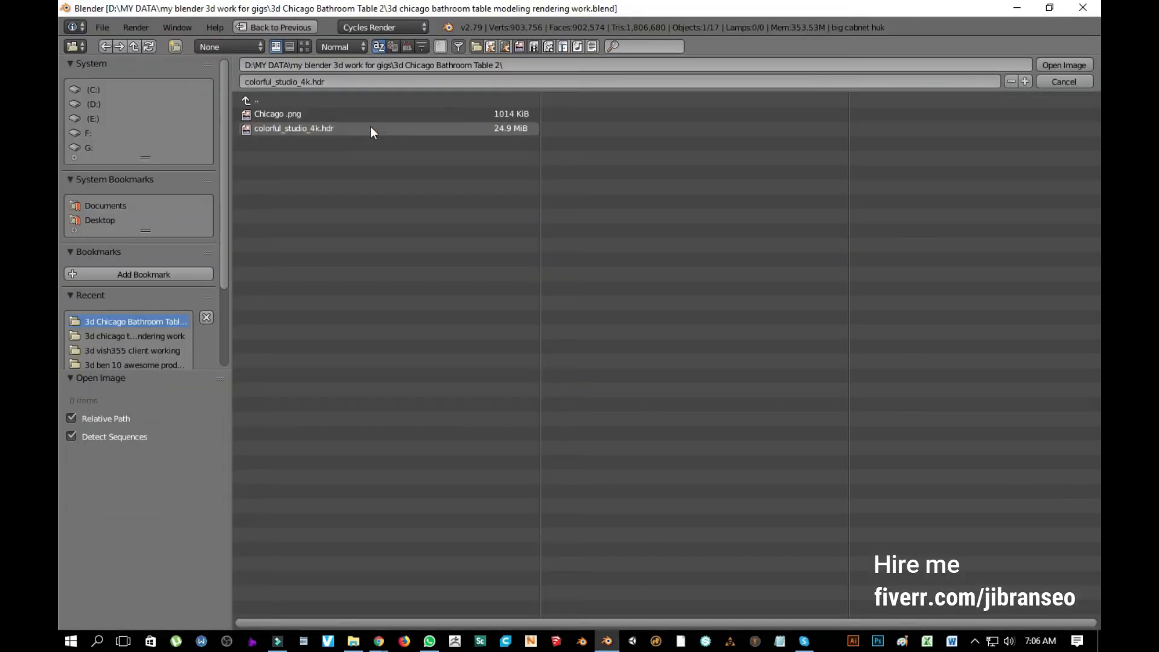
click(370, 126)
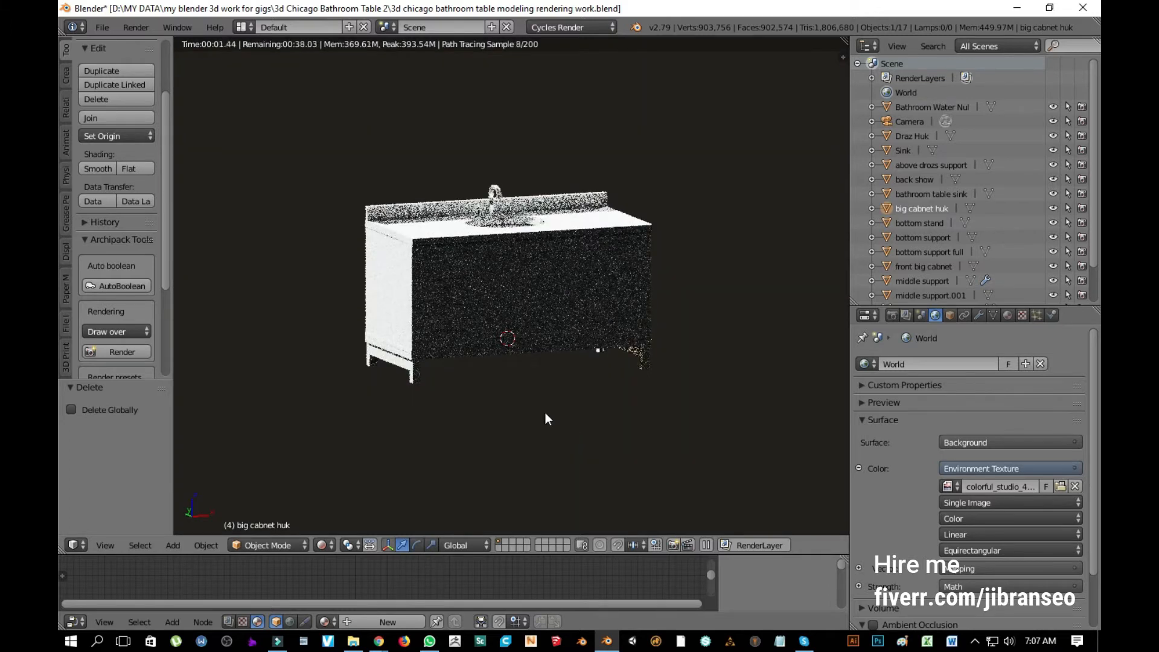
Step: Examine the vanity under the HDR environment in rendered perspective from several angles, distances and through the camera
key(KP_5)
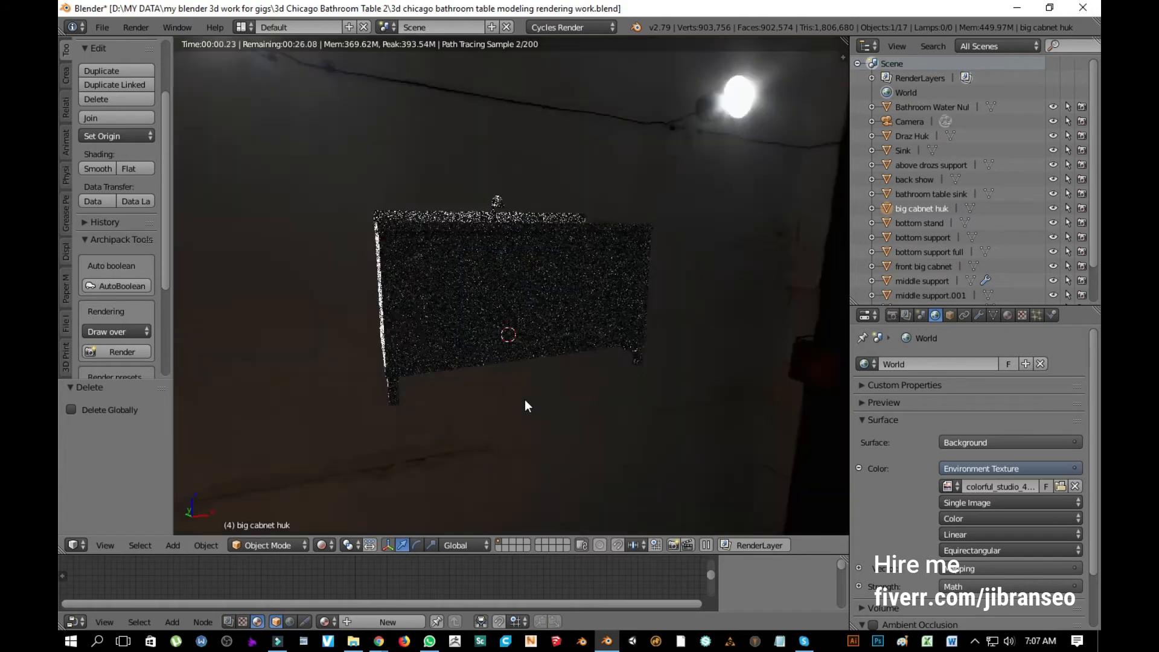
mouse_move(500, 313)
middle_down()
mouse_move(519, 333)
mouse_move(588, 344)
mouse_move(719, 309)
mouse_move(643, 345)
mouse_move(523, 365)
mouse_move(487, 364)
mouse_move(488, 322)
middle_up()
scroll(488, 323, down, 10)
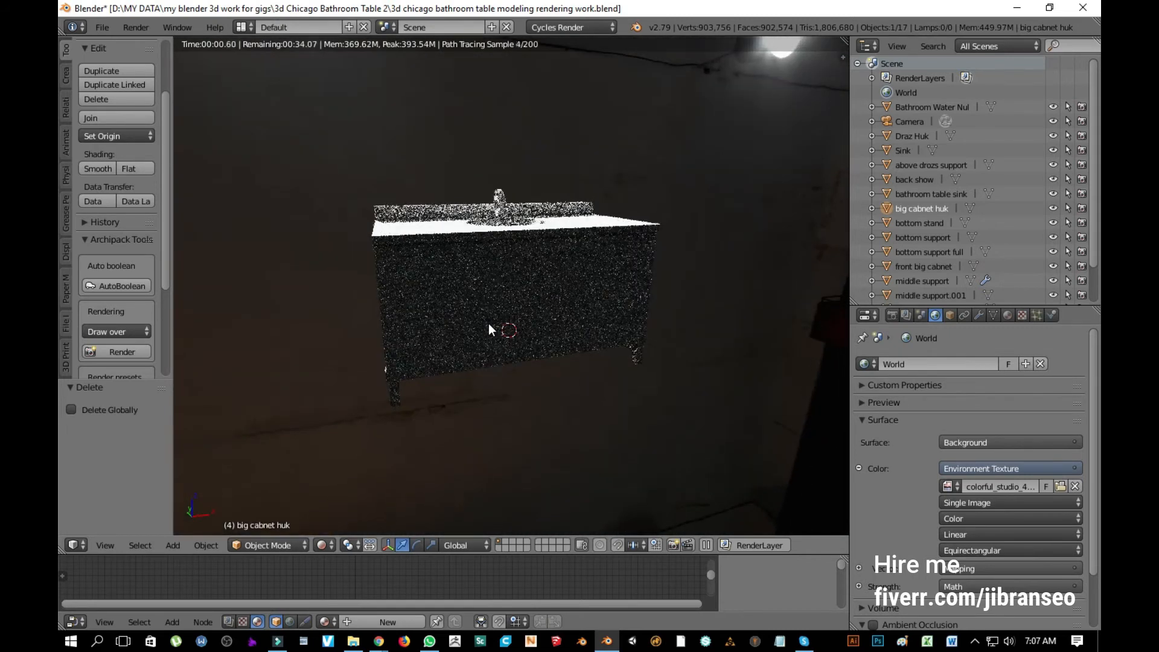
scroll(488, 323, up, 7)
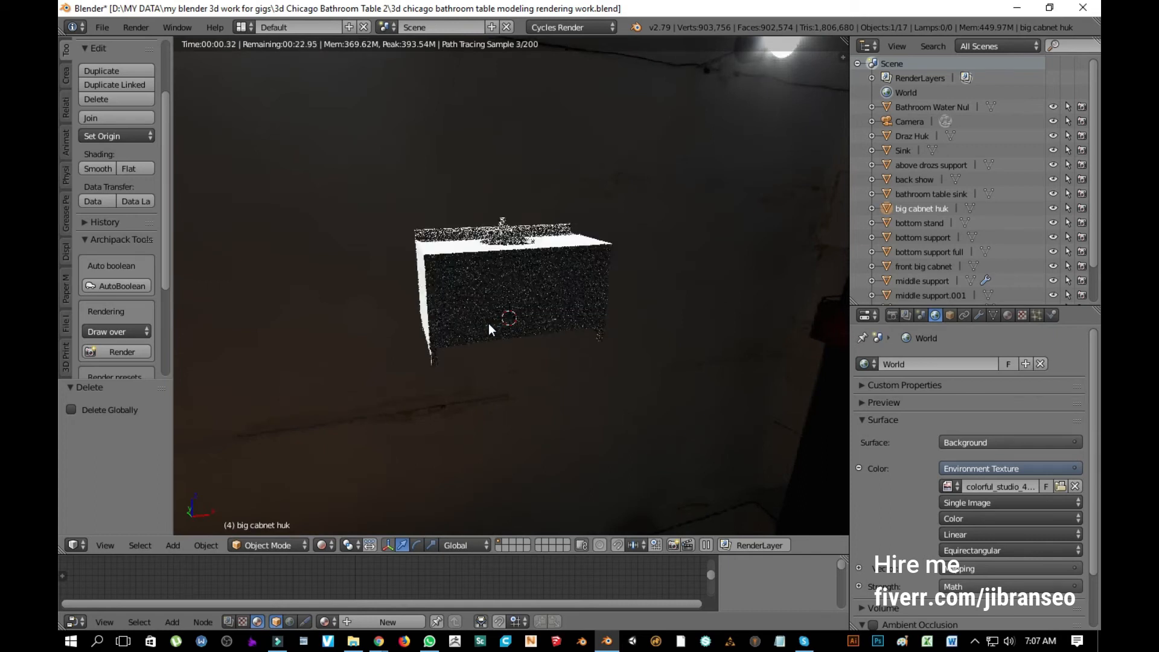
middle_drag(408, 411, 436, 409)
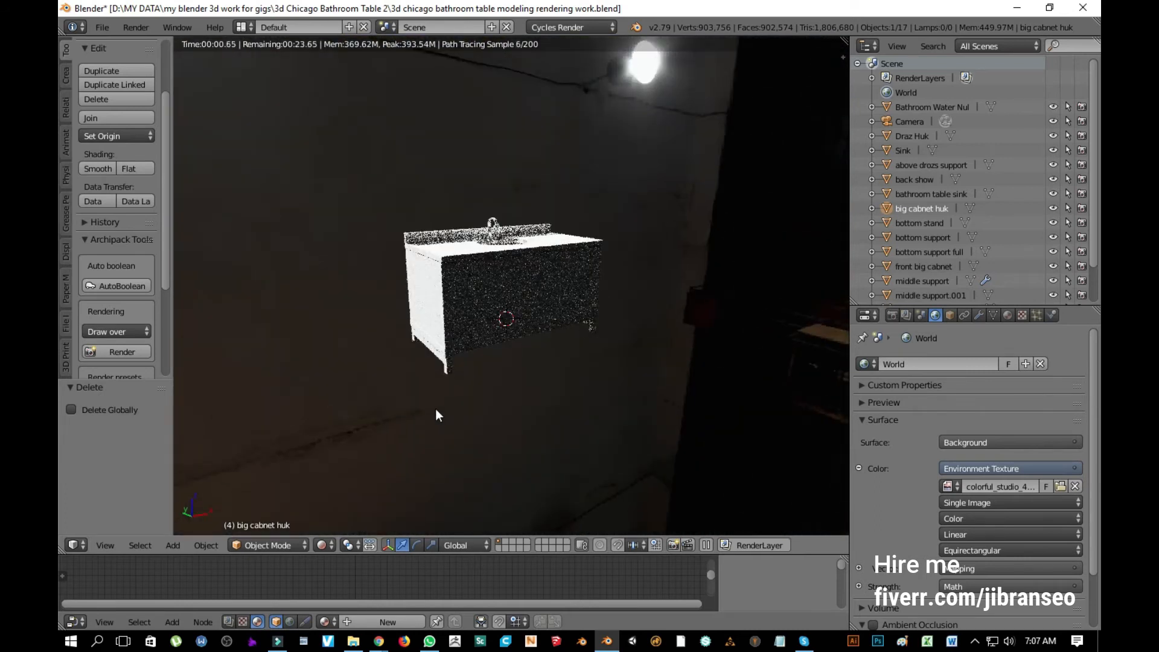
key(KP_0)
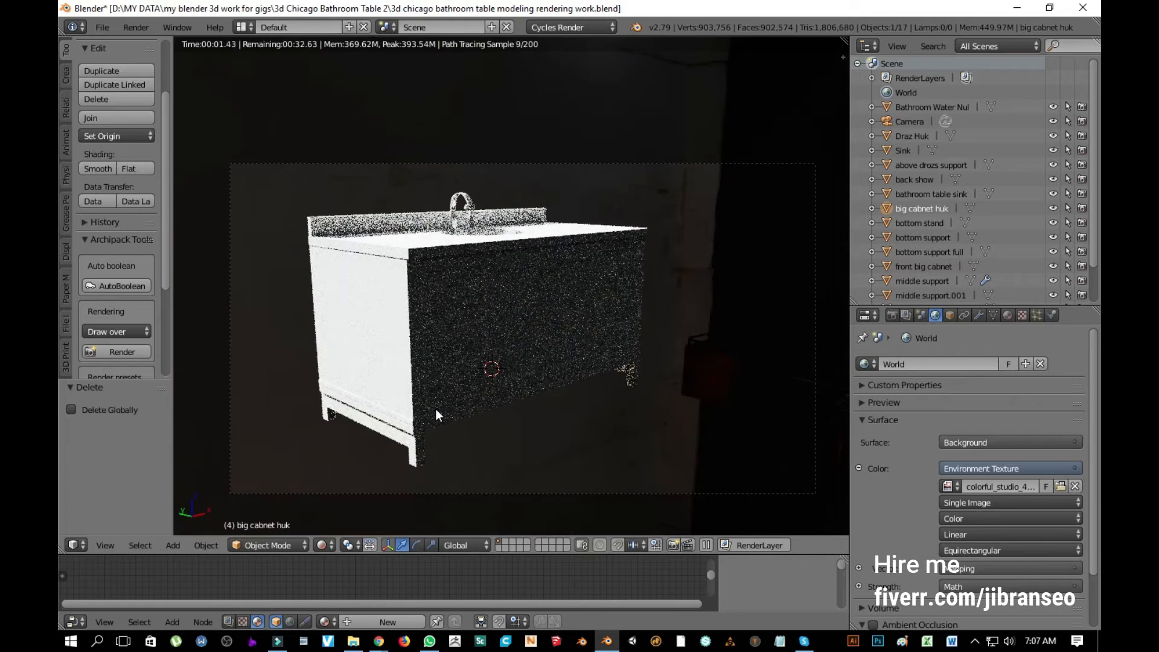
scroll(435, 408, down, 4)
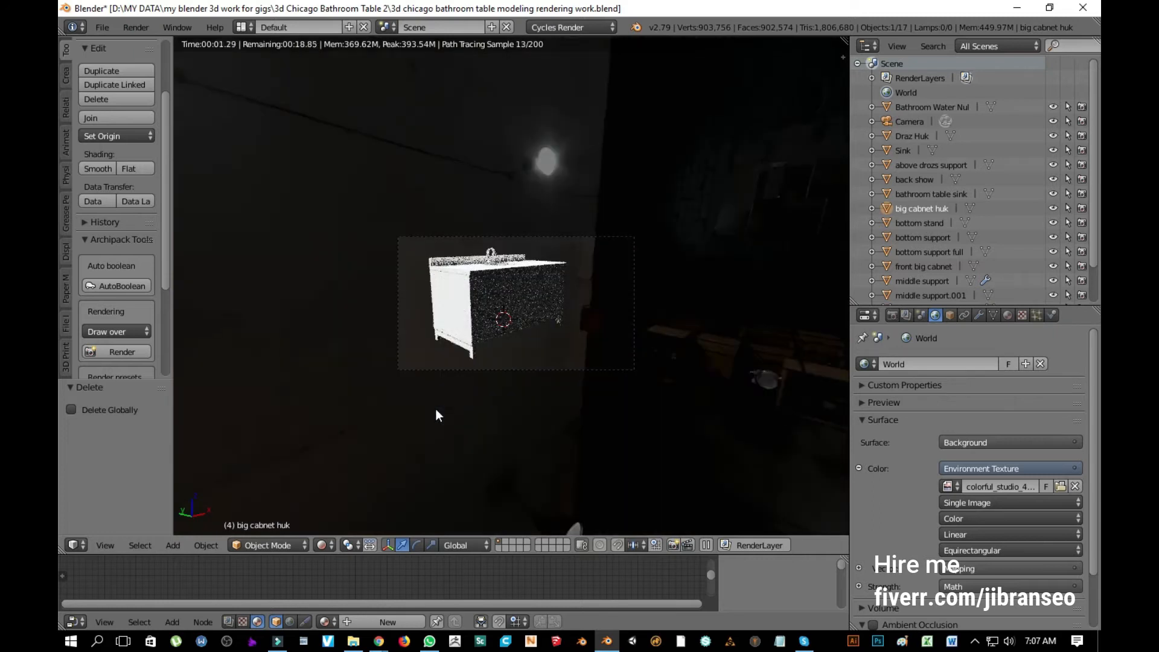
key(KP_0)
scroll(435, 408, down, 3)
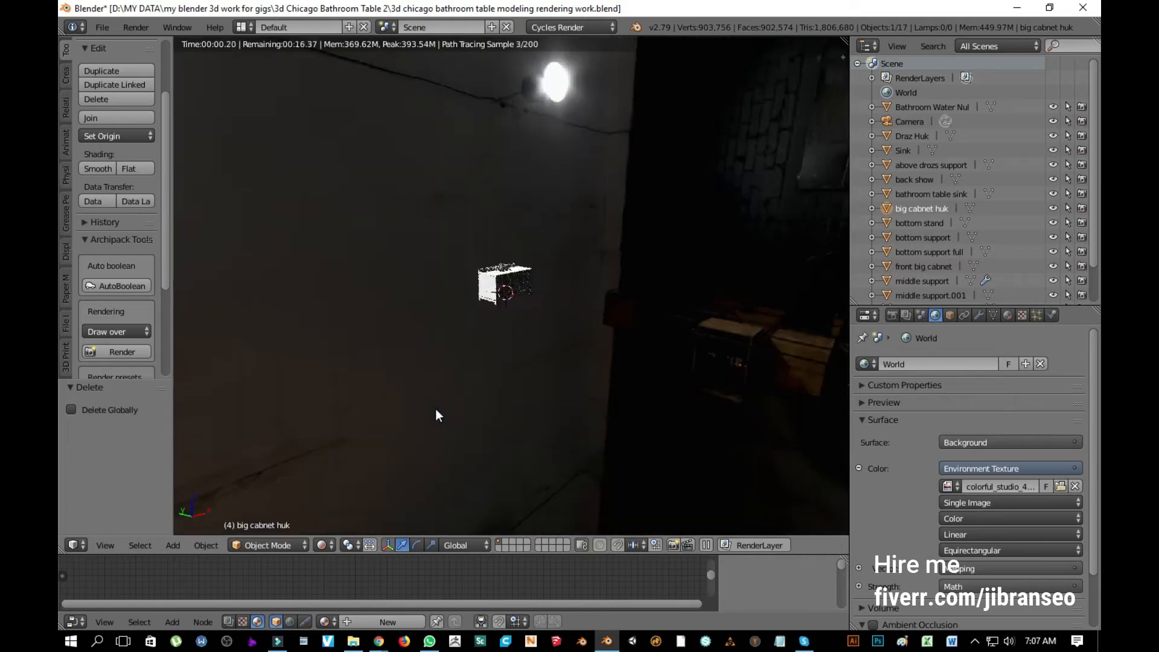
scroll(436, 409, up, 3)
scroll(436, 416, up, 5)
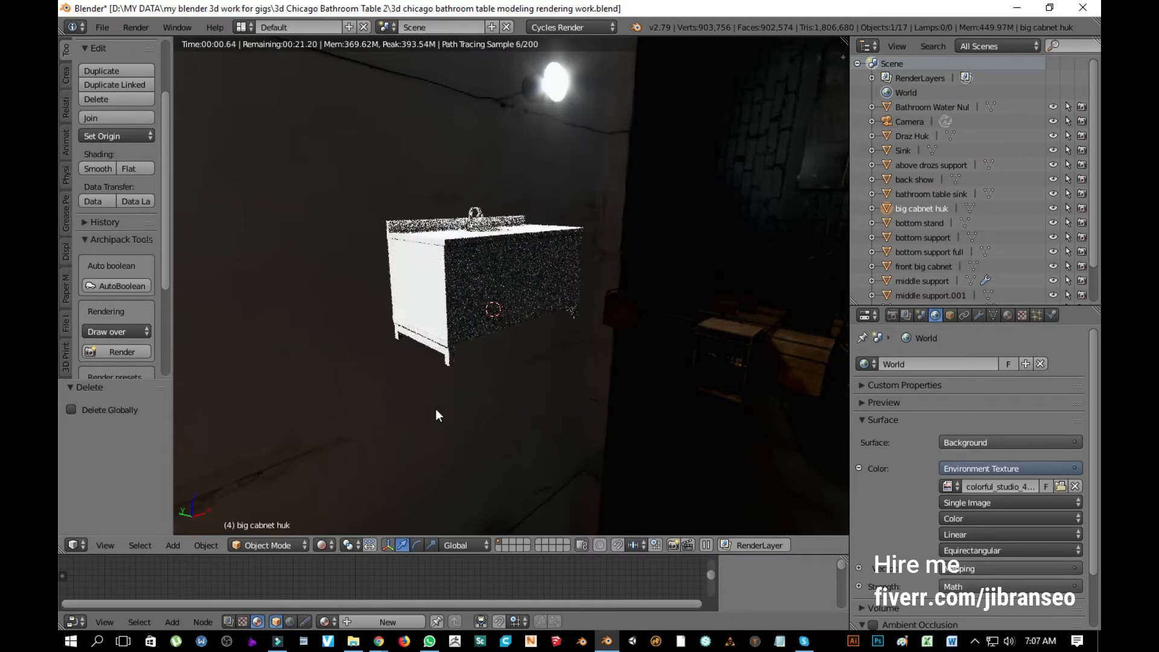
scroll(435, 409, down, 2)
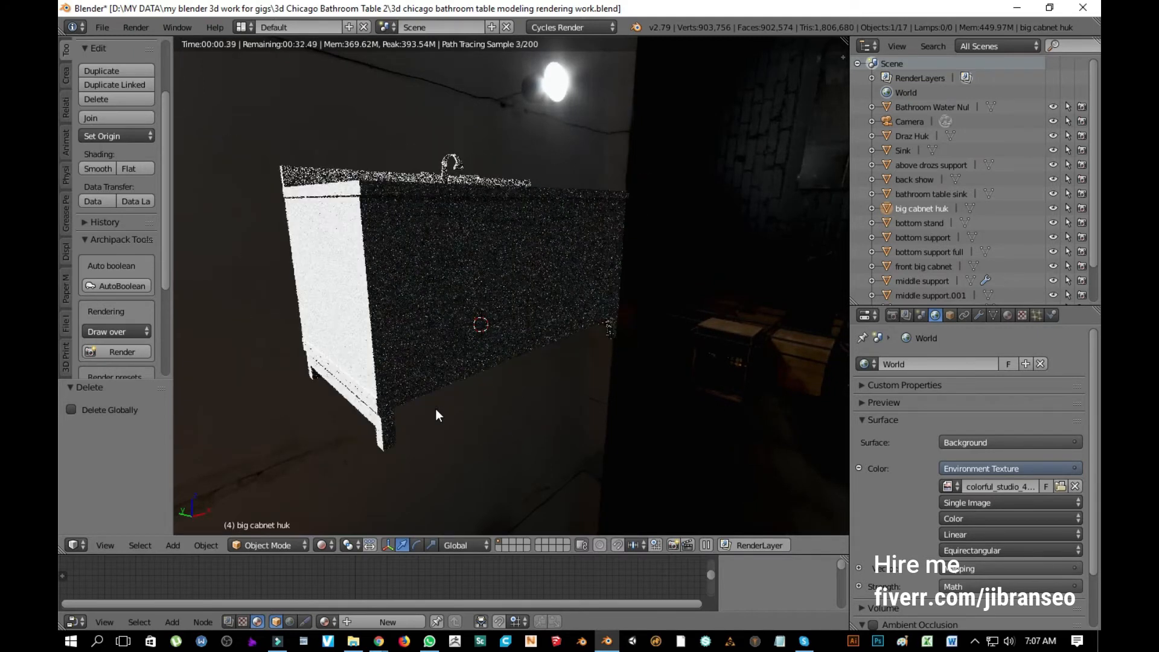
Step: Return the viewport to solid shading, deselect everything and add a mesh plane at the origin as a floor
key(z)
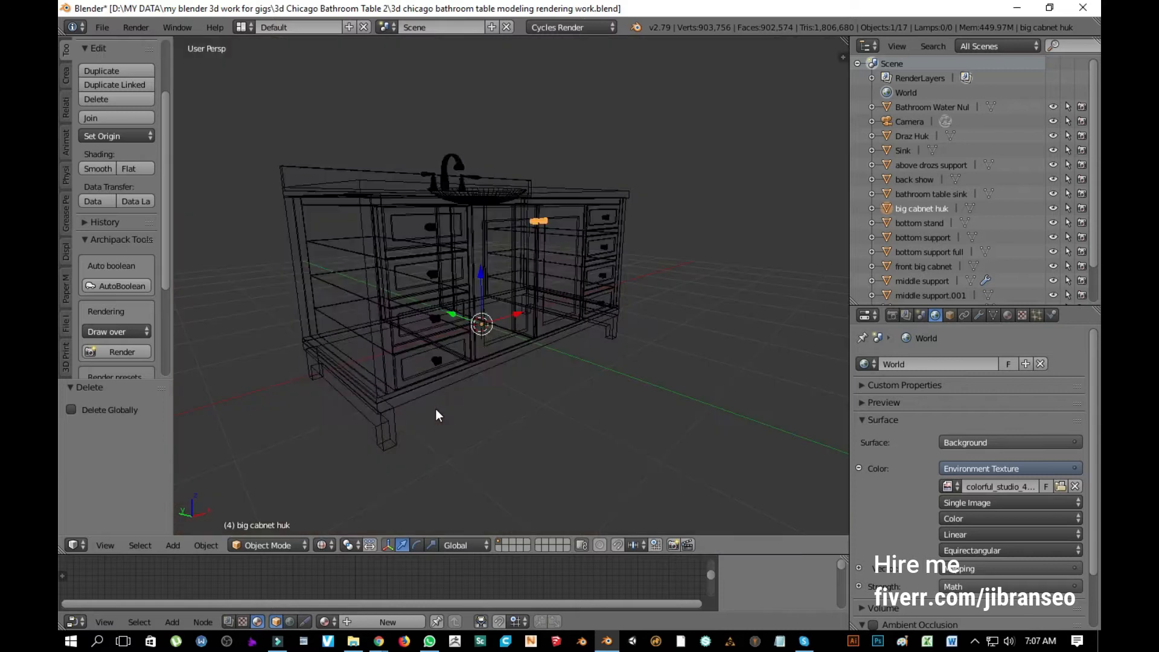
key(z)
key(a)
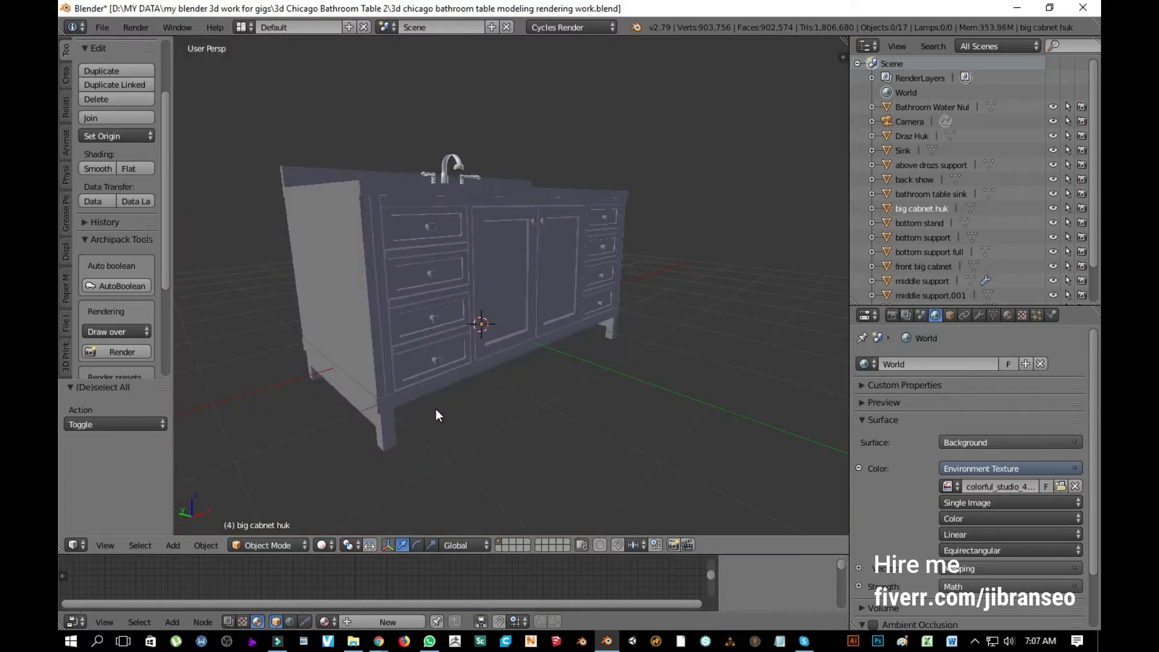
key(shift+a)
mouse_move(436, 409)
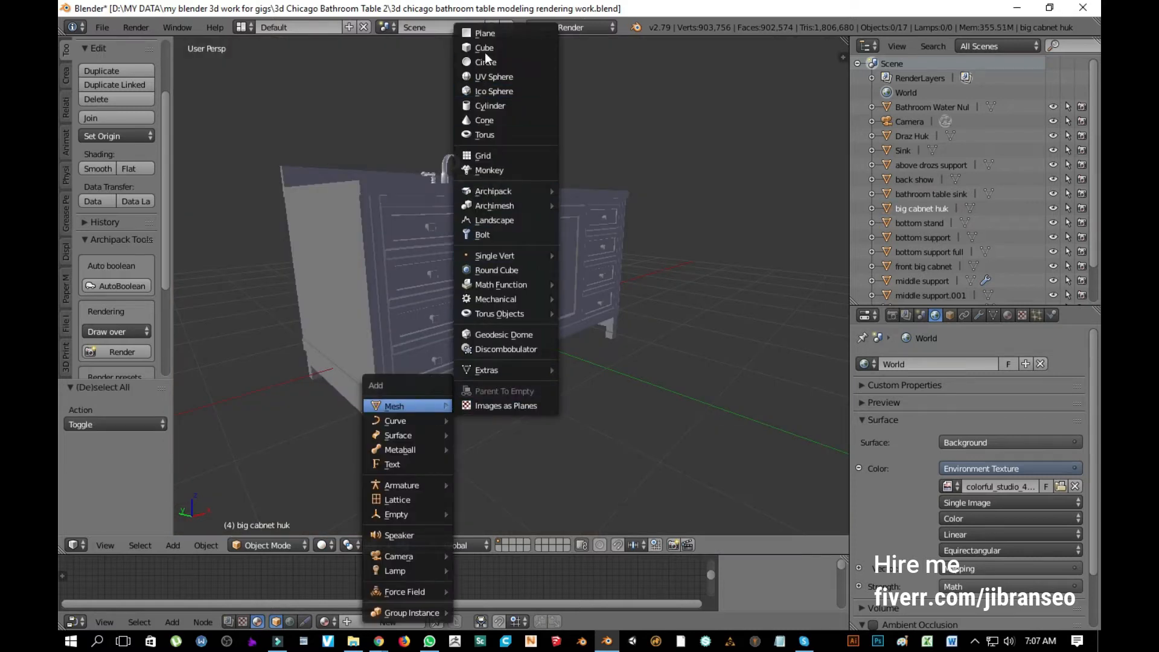
click(491, 28)
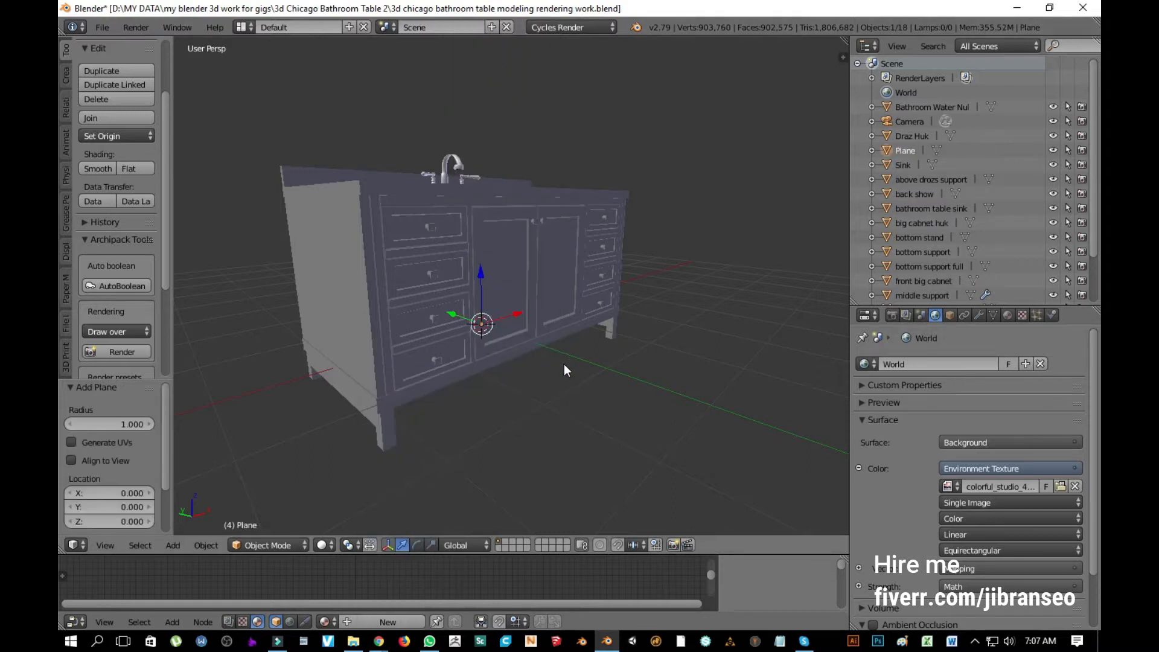
Step: Scale the floor plane by a factor of 5 in the orthographic front view
key(KP_1)
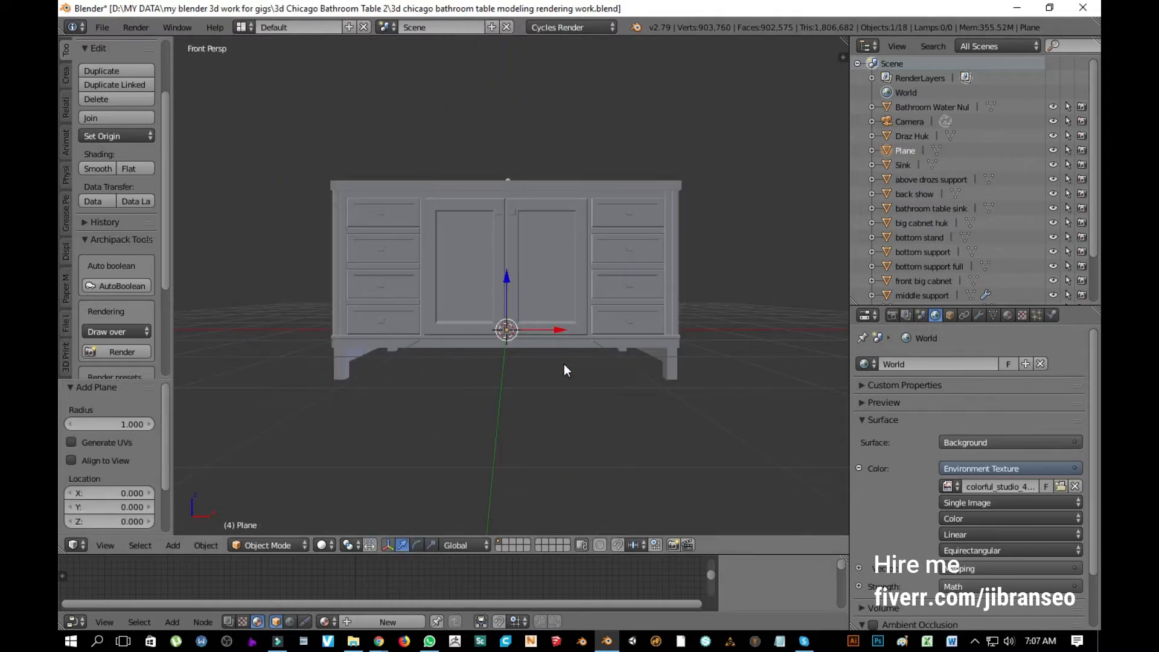
key(KP_5)
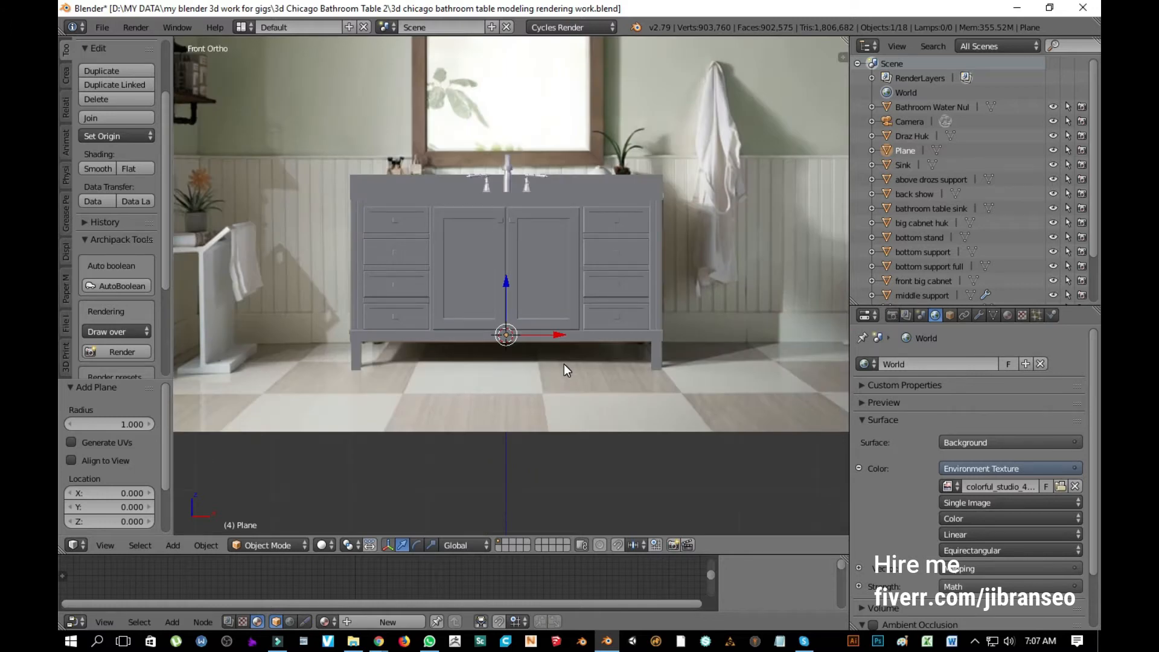
key(s)
key(5)
key(Return)
key(s)
key(Return)
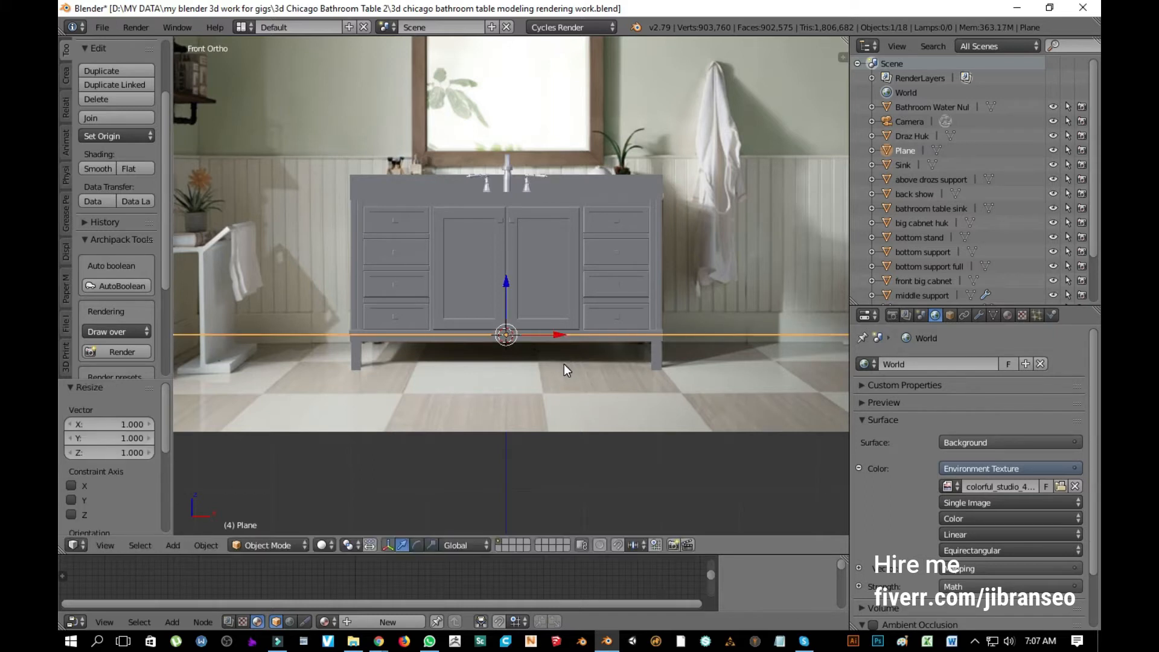
Step: Select all objects in the scene and move them up about 0.029 along the Z axis
mouse_move(391, 396)
middle_down()
mouse_move(510, 434)
mouse_move(391, 419)
middle_up()
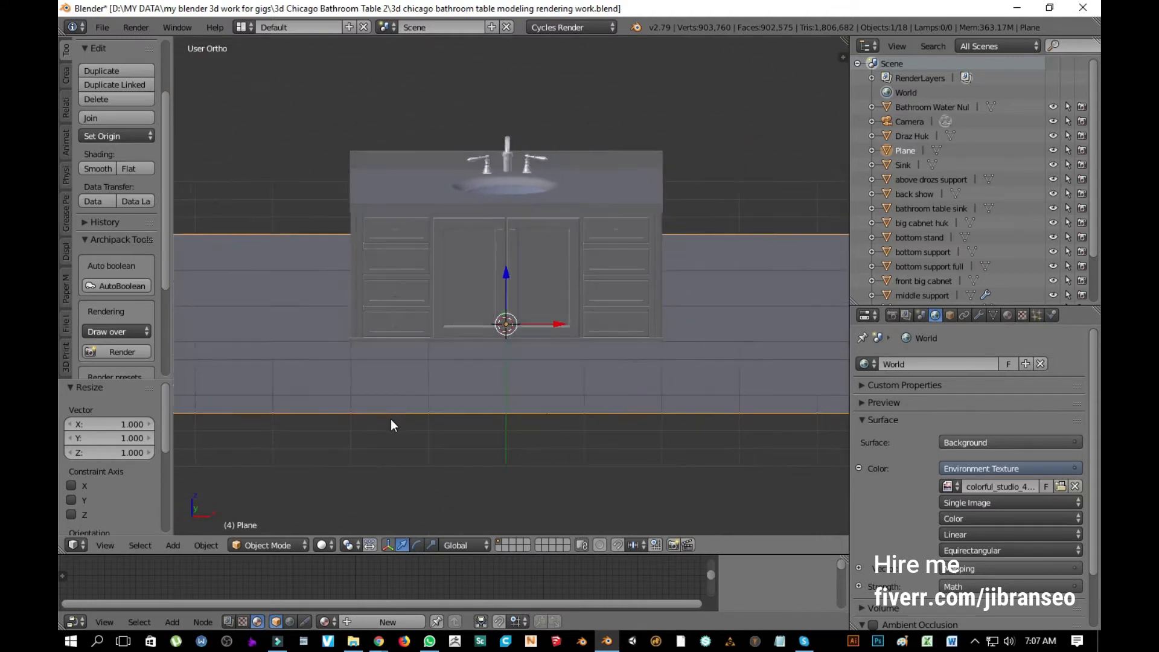
key(a)
key(a)
key(g)
key(z)
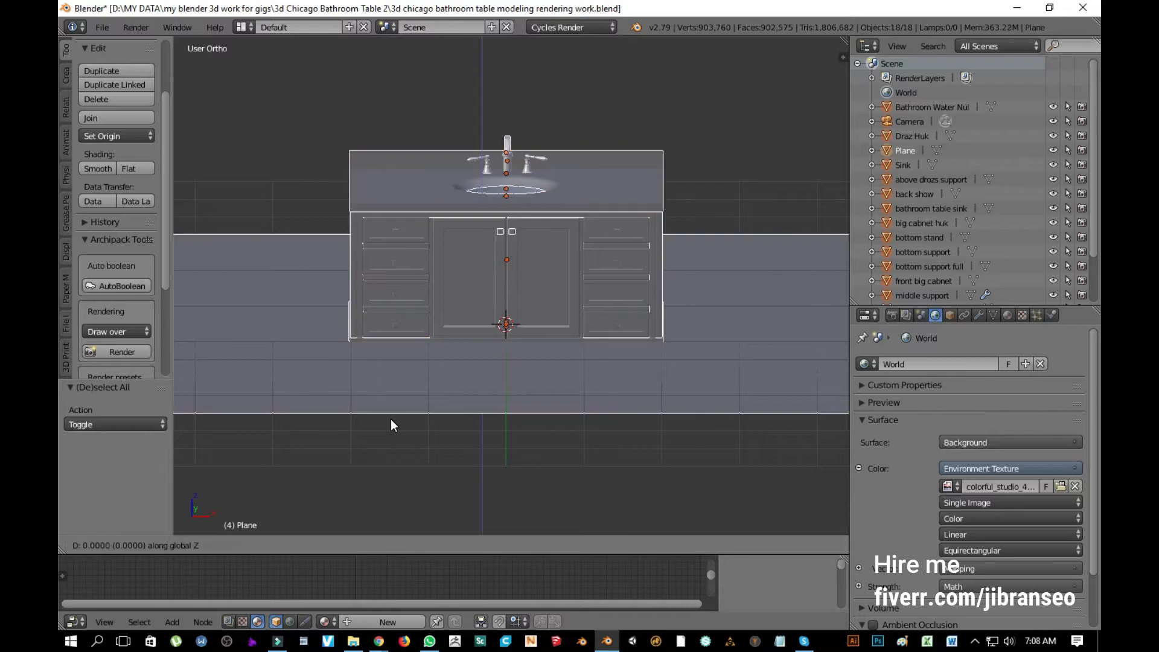
click(390, 417)
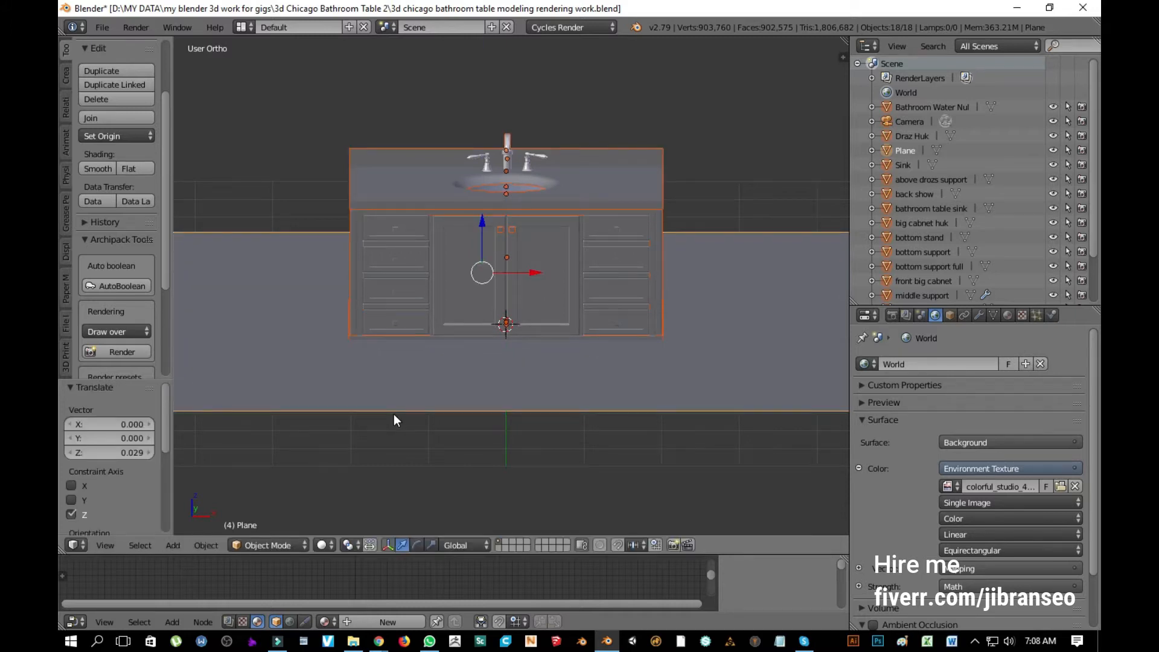
Step: Exclude the floor plane from the selection and raise the remaining objects about 0.456 along Z so the vanity's legs clear the floor
shift+right_click(400, 400)
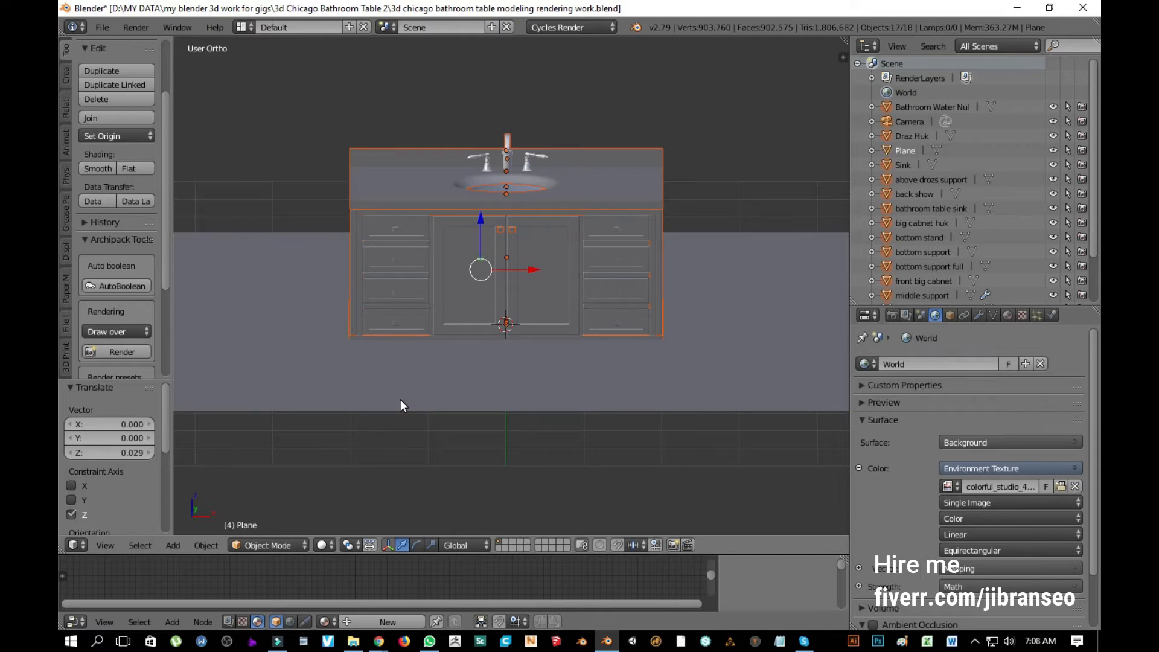
key(KP_1)
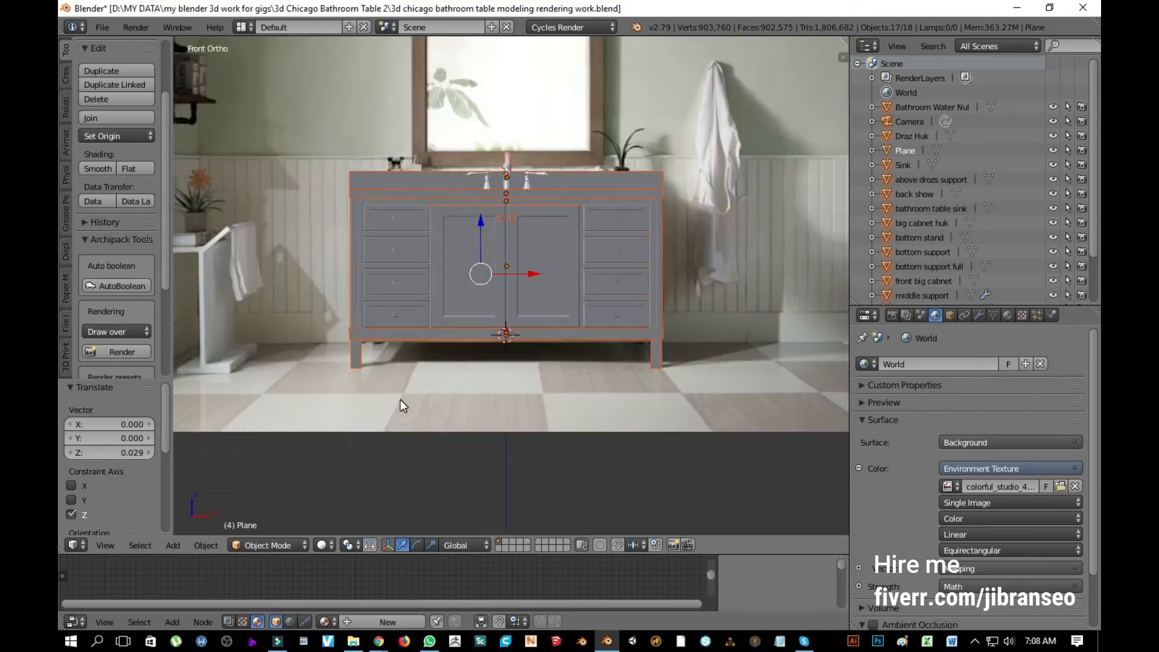
key(z)
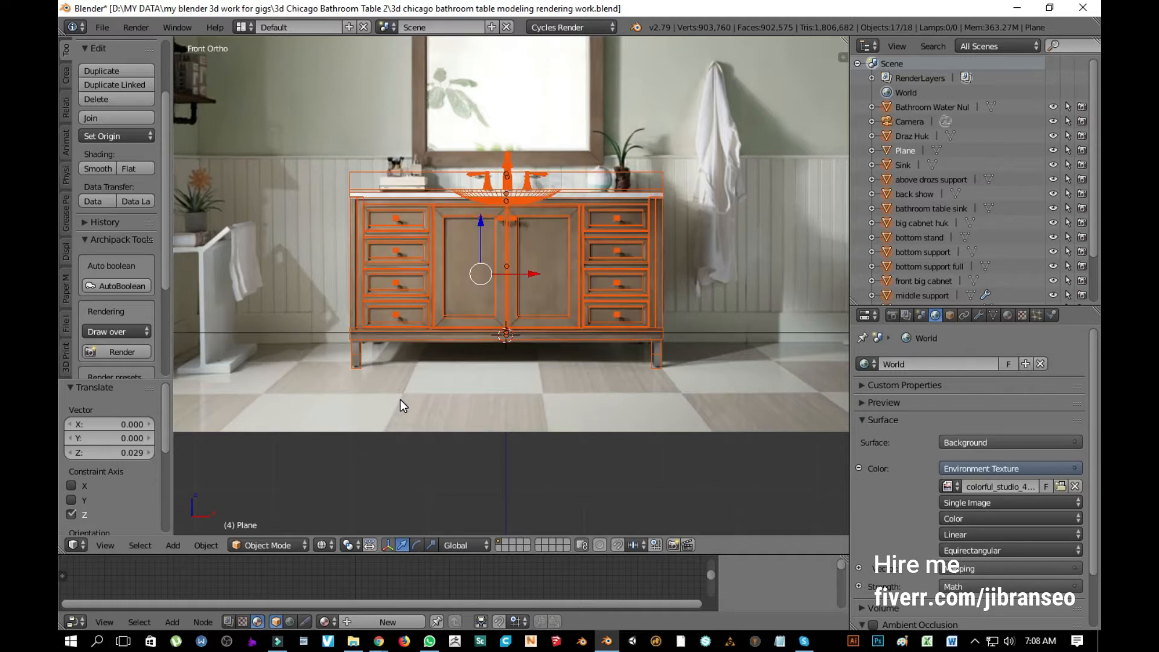
key(g)
key(z)
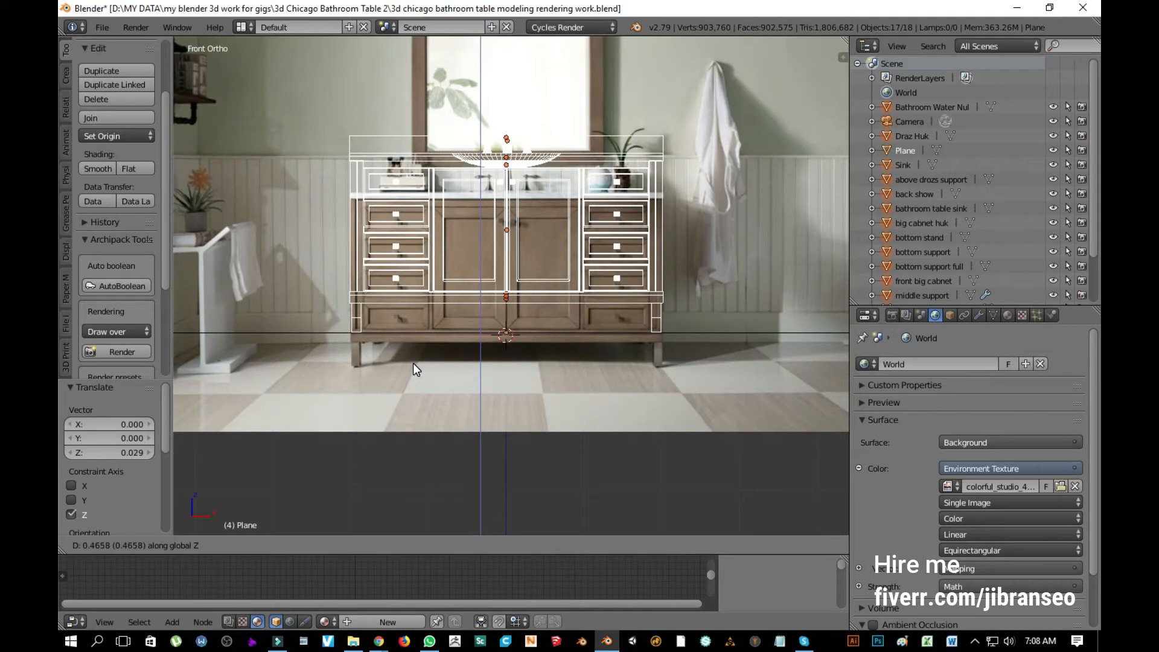
click(413, 363)
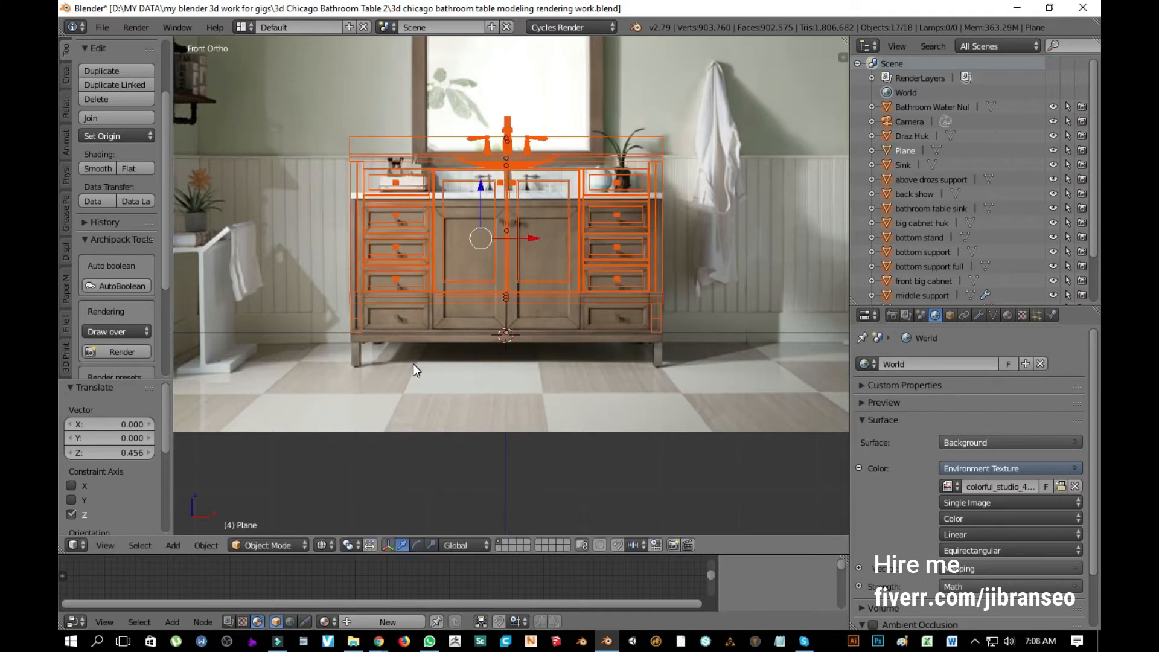
key(z)
middle_drag(416, 336, 413, 365)
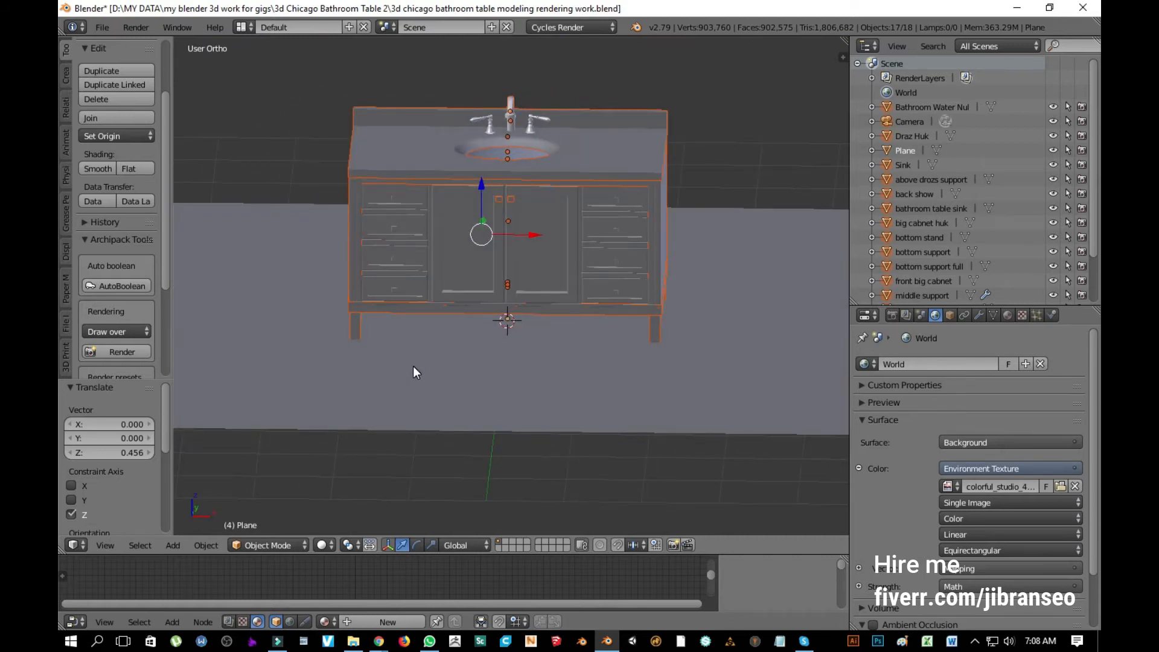
Step: Select only the floor plane in the camera view and scale it up by about 2.871
key(KP_0)
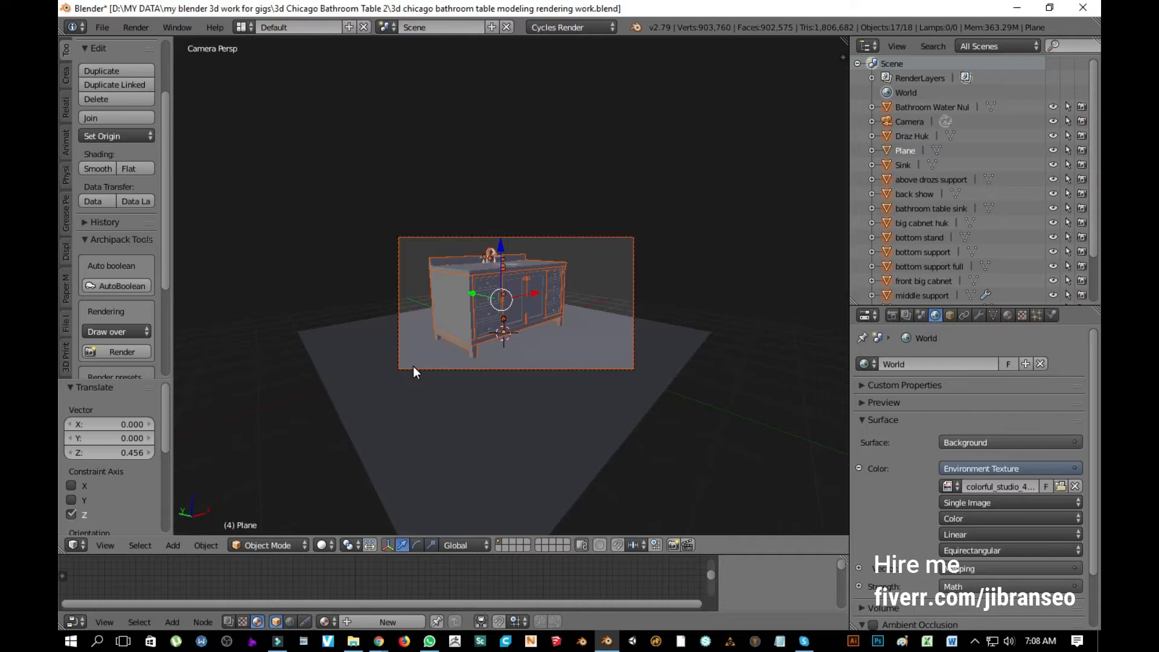
right_click(417, 414)
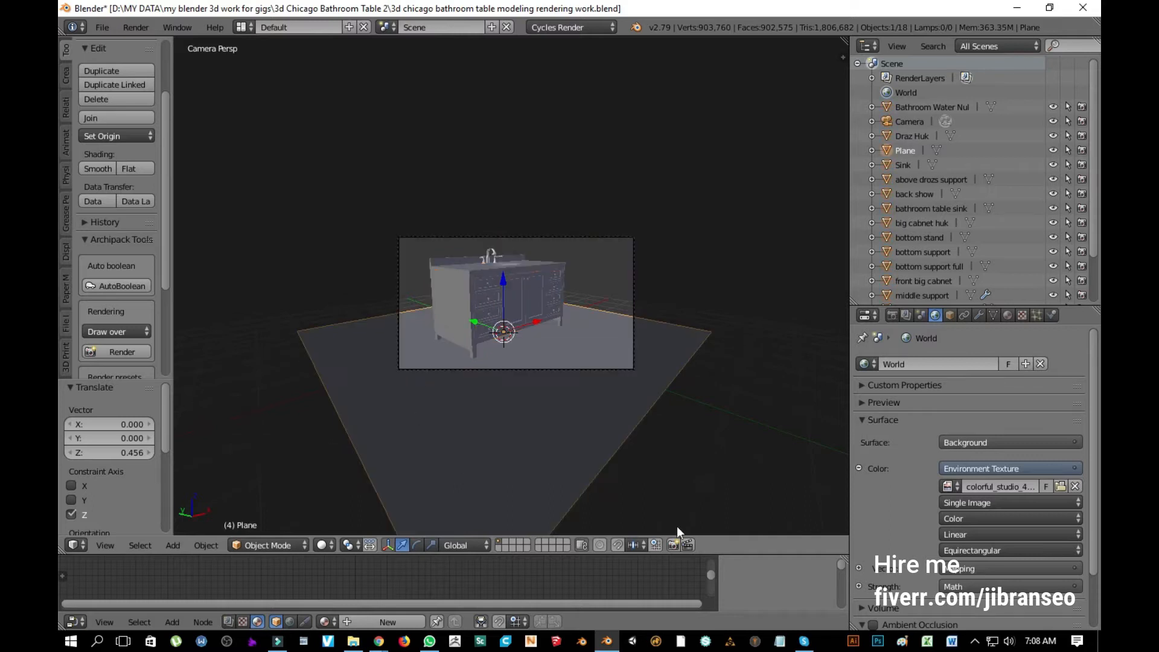
key(s)
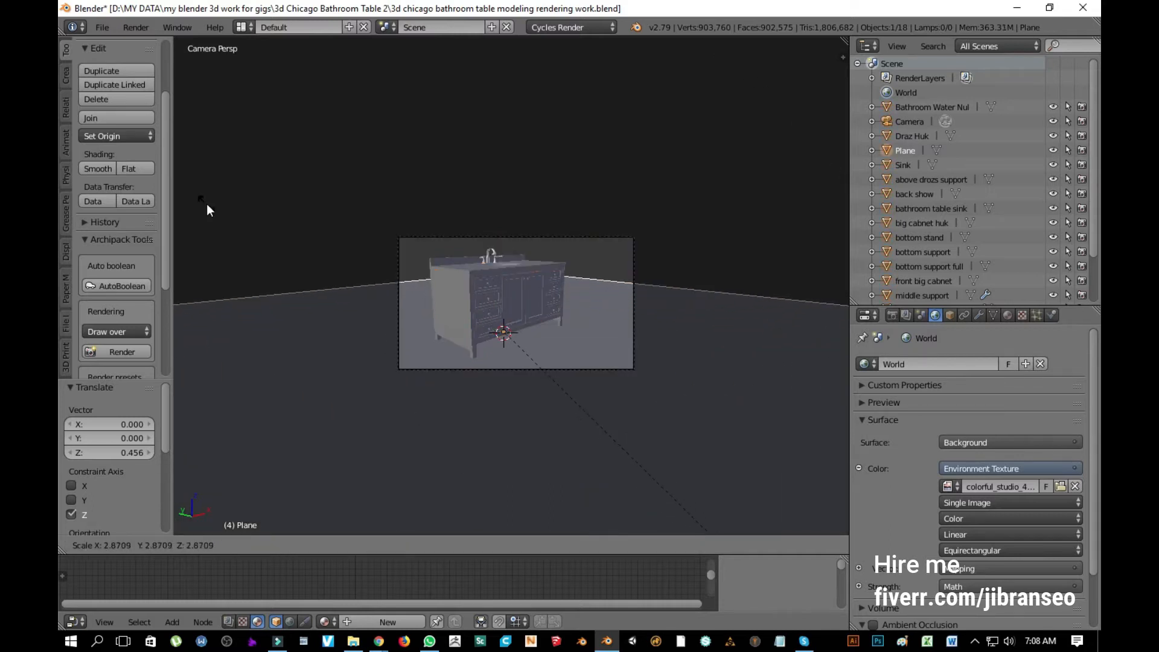
click(207, 204)
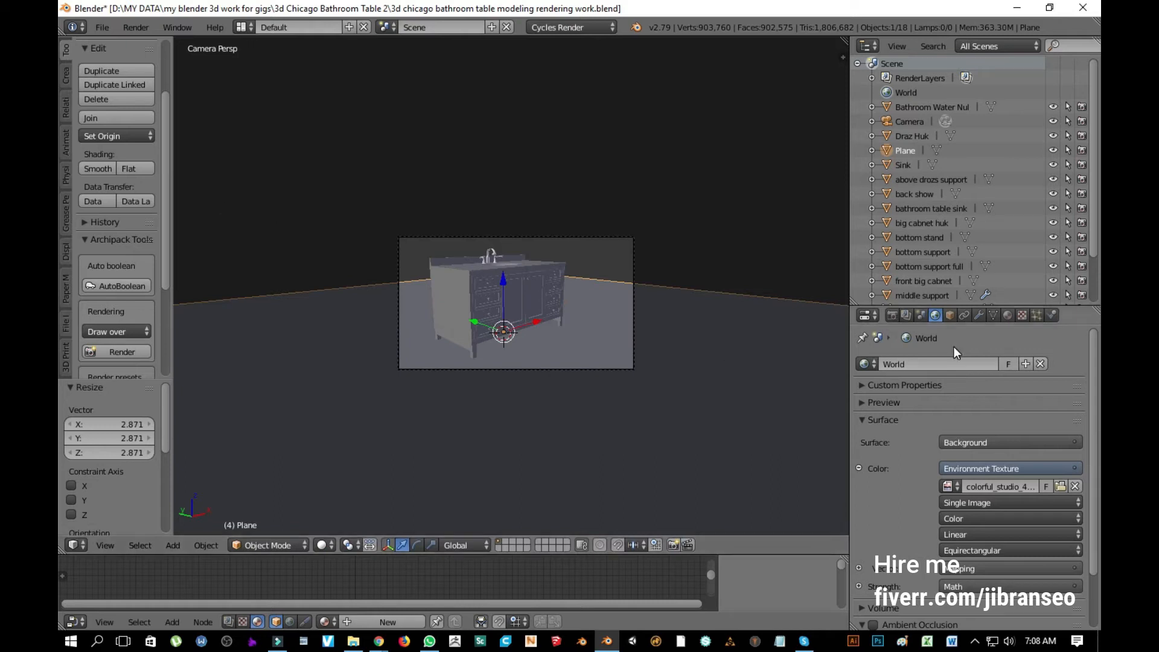
Step: Make the floor plane a shadow catcher in its Cycles object settings
click(949, 315)
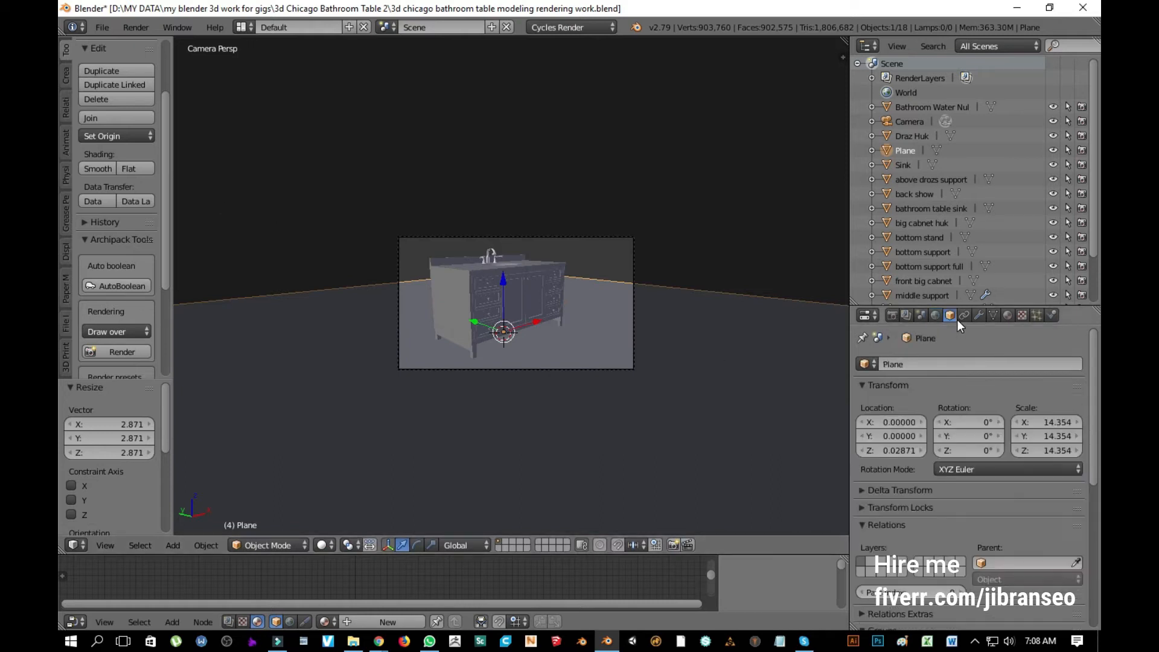
scroll(940, 531, down, 10)
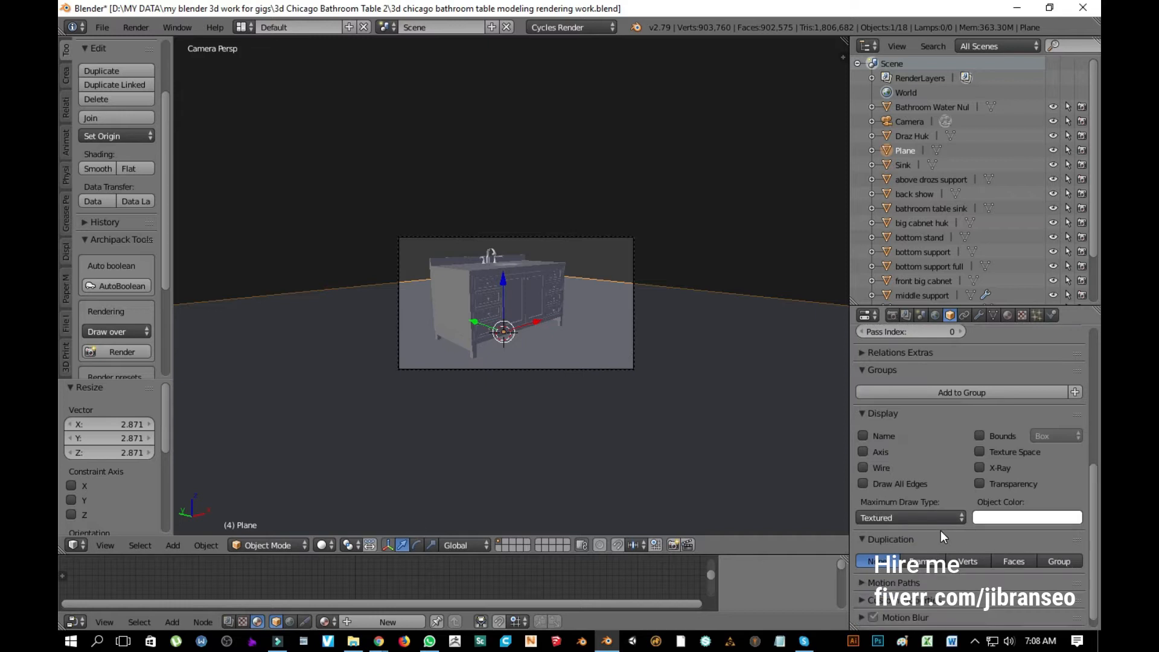
click(882, 618)
scroll(919, 557, down, 5)
click(883, 599)
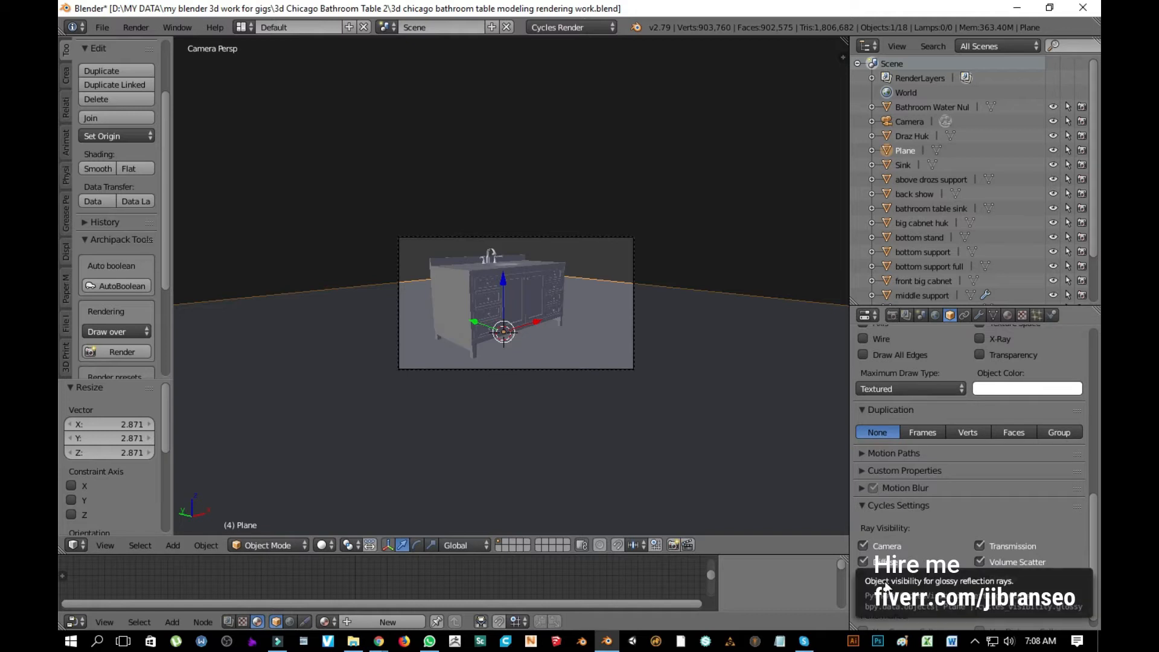
Step: Preview the render with the floor plane hidden from camera rays, then restore its camera visibility and turn its shadow catcher off
click(881, 547)
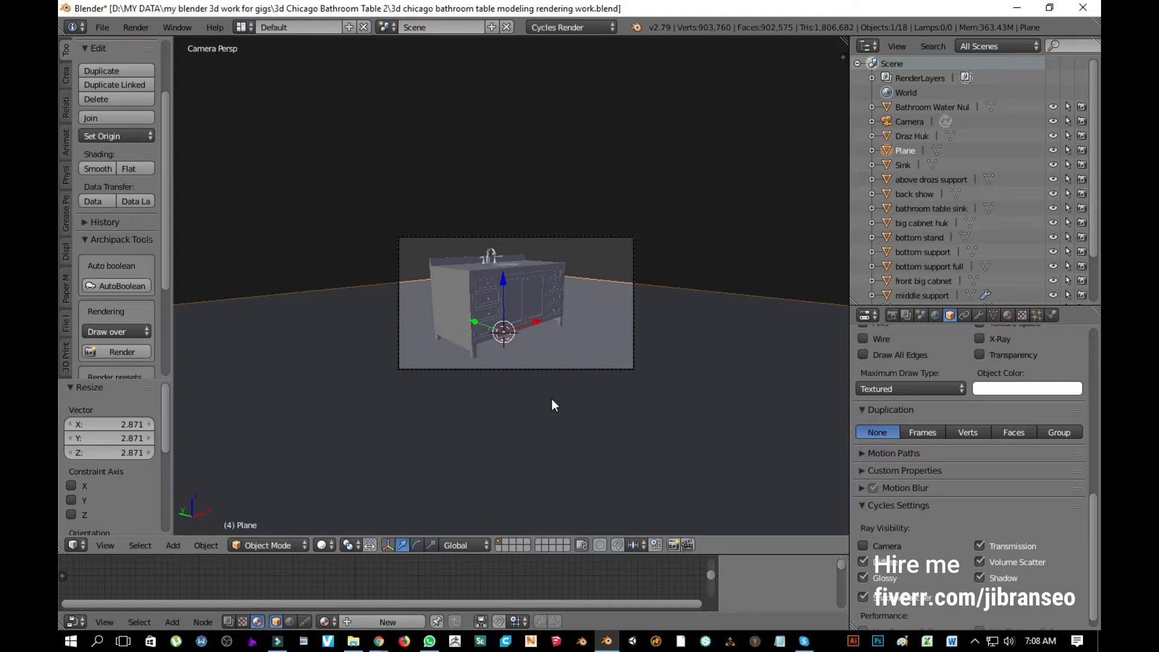
key(shift+z)
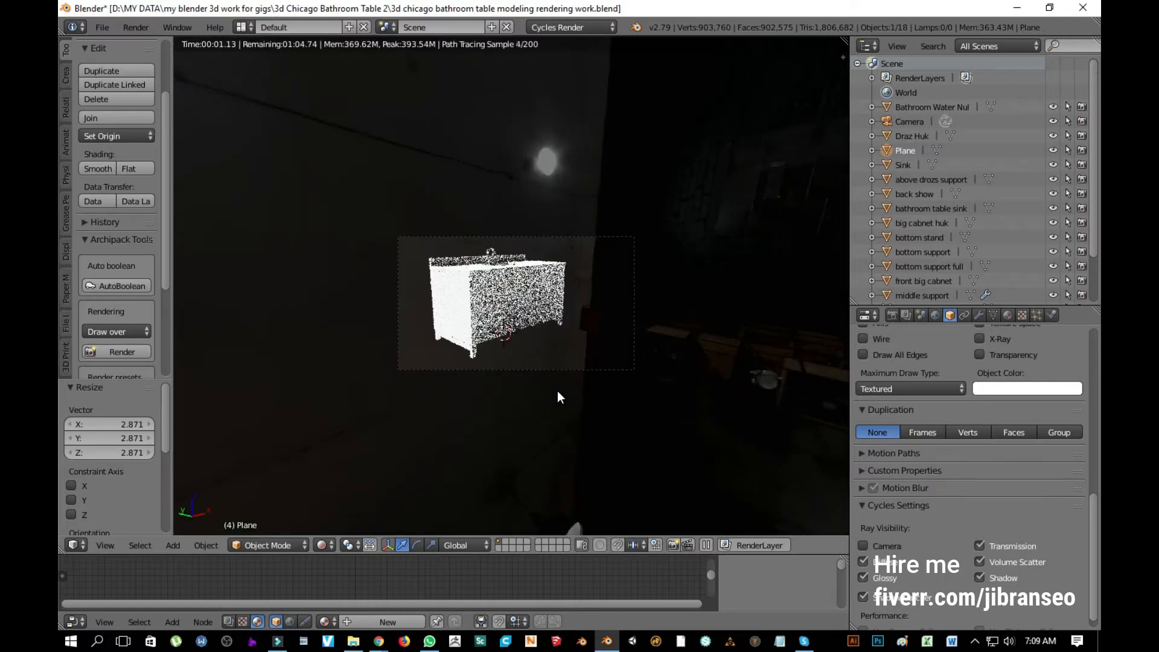
click(883, 544)
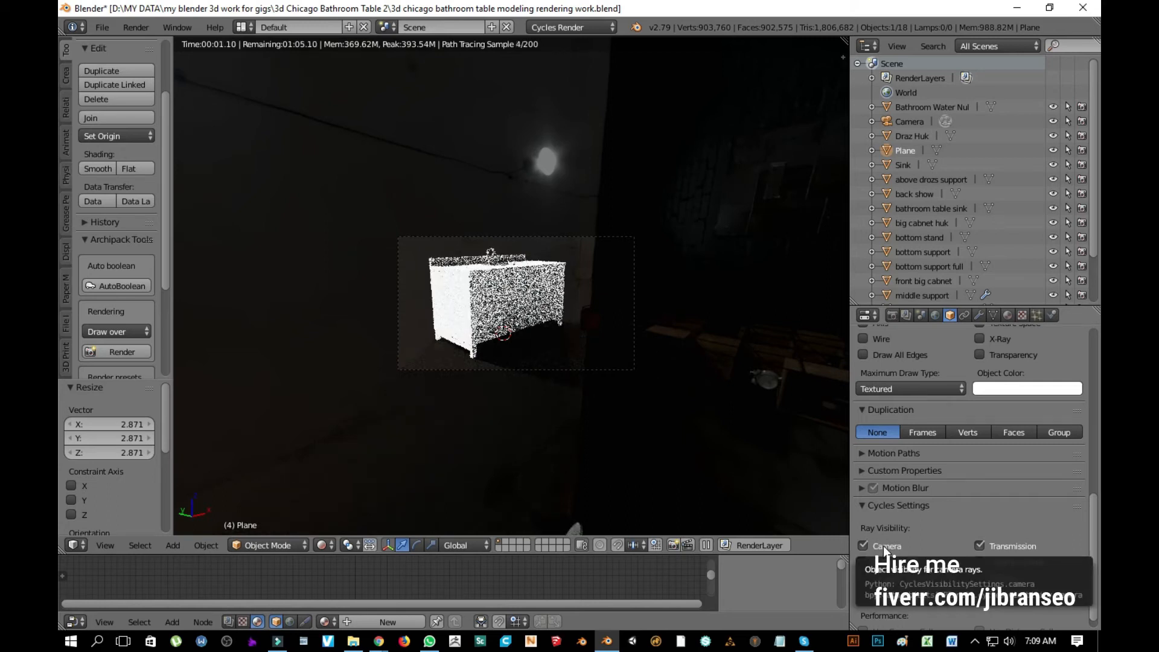
click(867, 597)
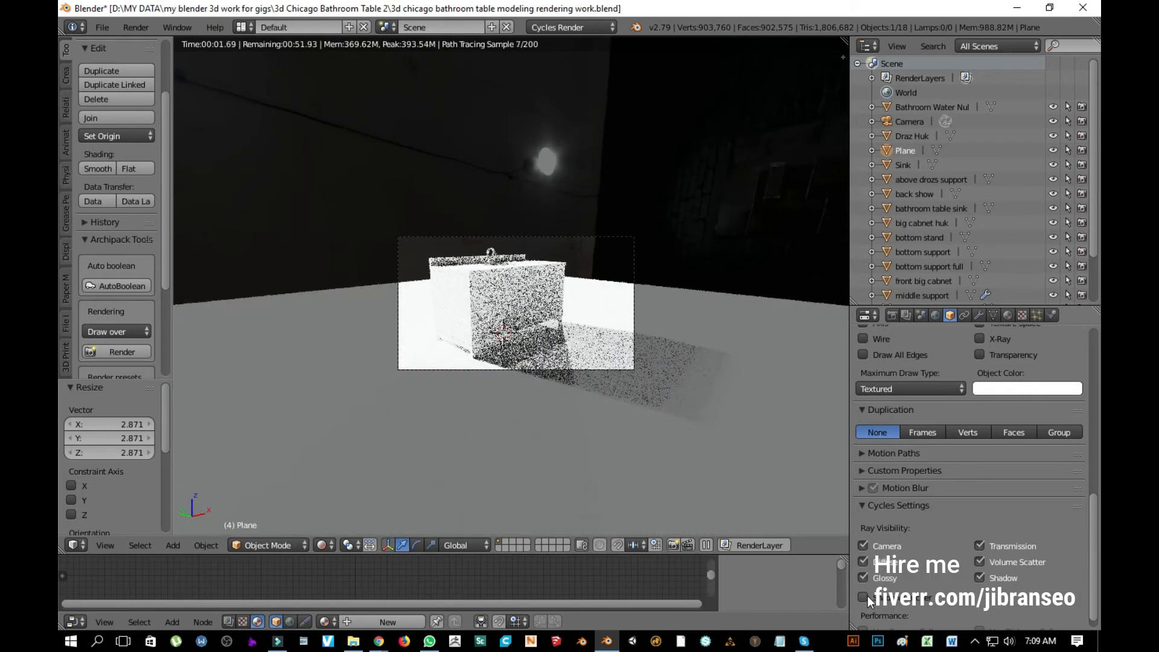
Step: Replace the world background's environment texture with a Sky Texture
click(935, 315)
click(1073, 465)
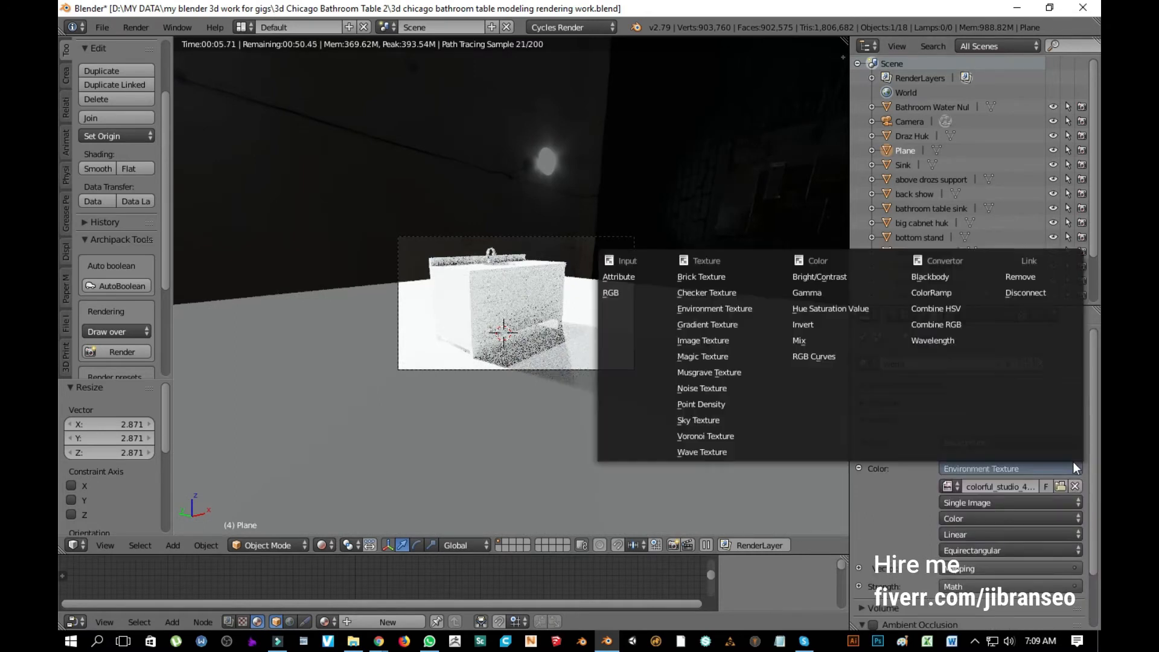
click(764, 419)
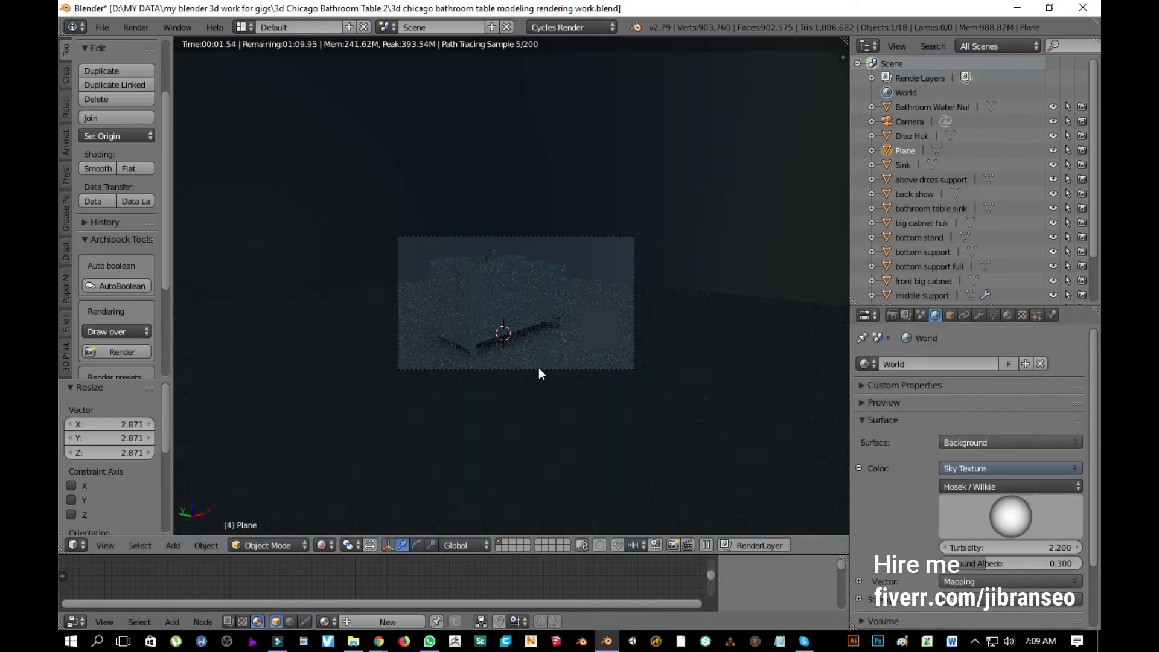
Step: Turn the shadow catcher option back on for the floor plane
click(950, 315)
click(898, 601)
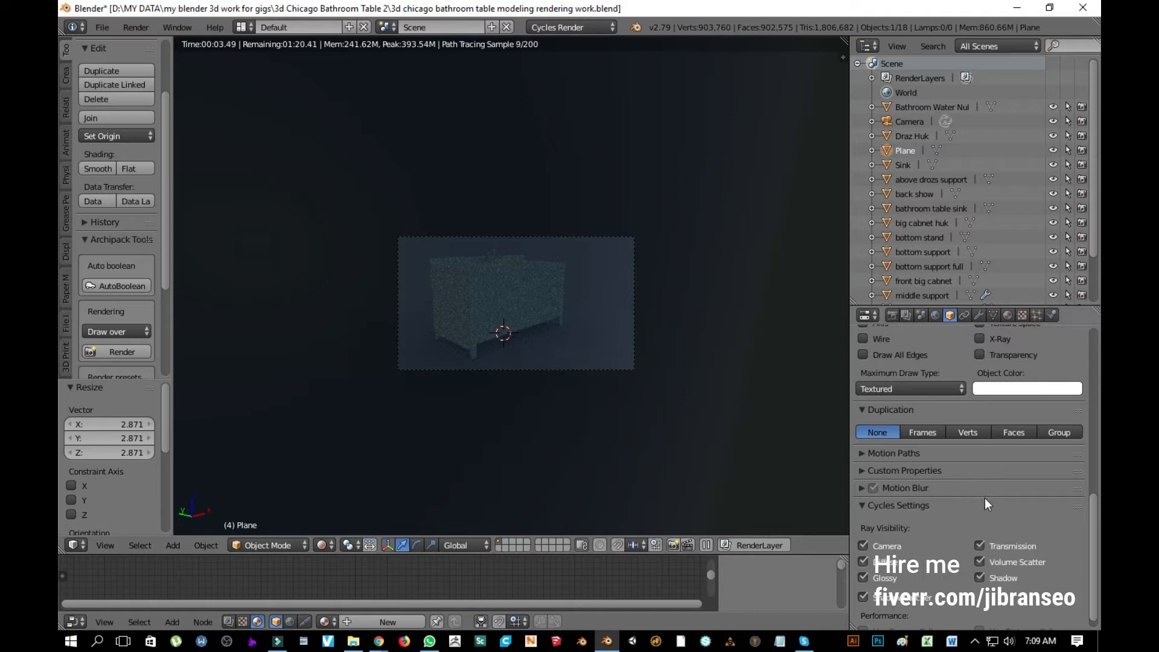
scroll(984, 498, up, 6)
scroll(984, 498, up, 8)
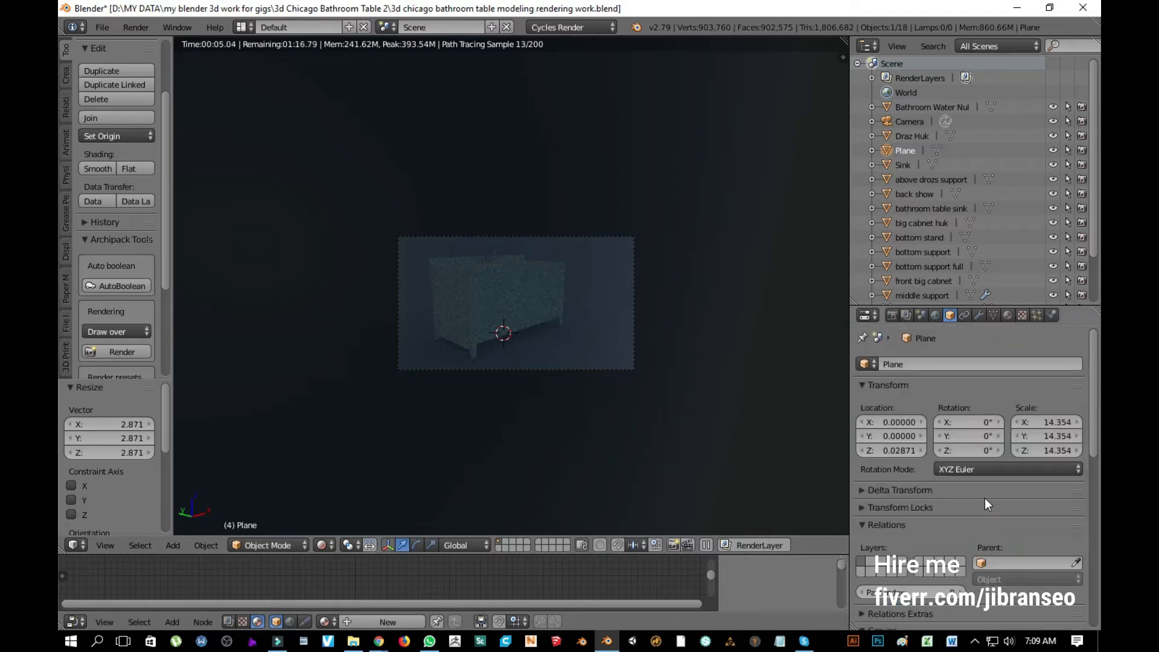
Step: Switch the world's sky texture model to Preetham and set its turbidity to 10
click(936, 314)
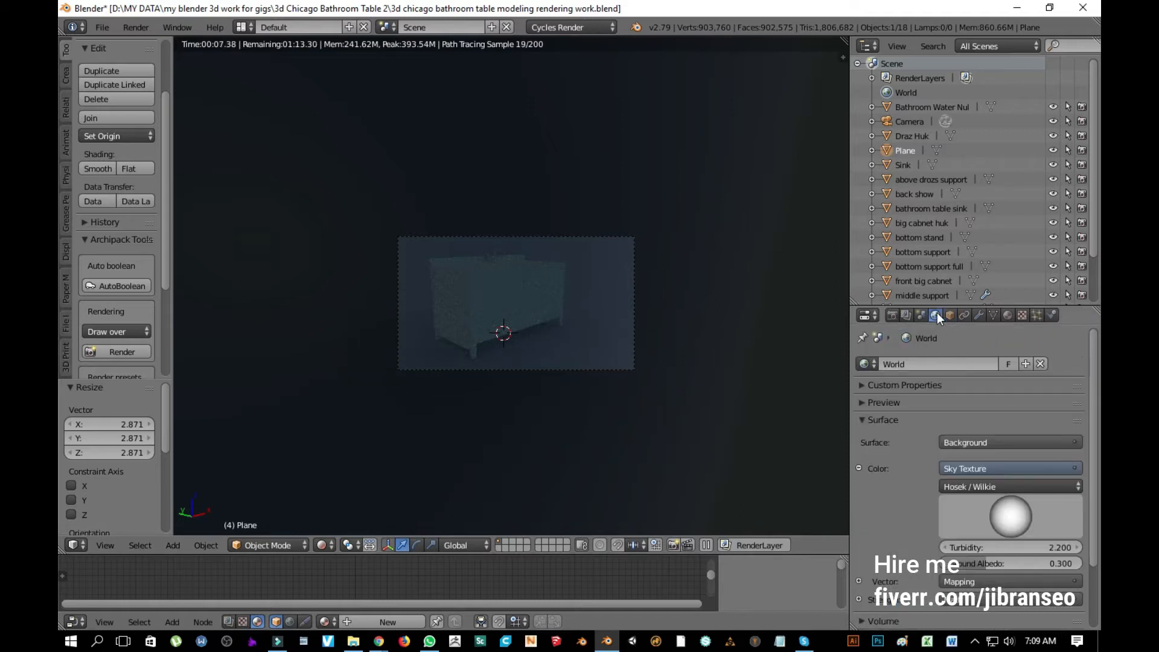
click(1029, 486)
click(1030, 470)
drag(974, 548, 1020, 548)
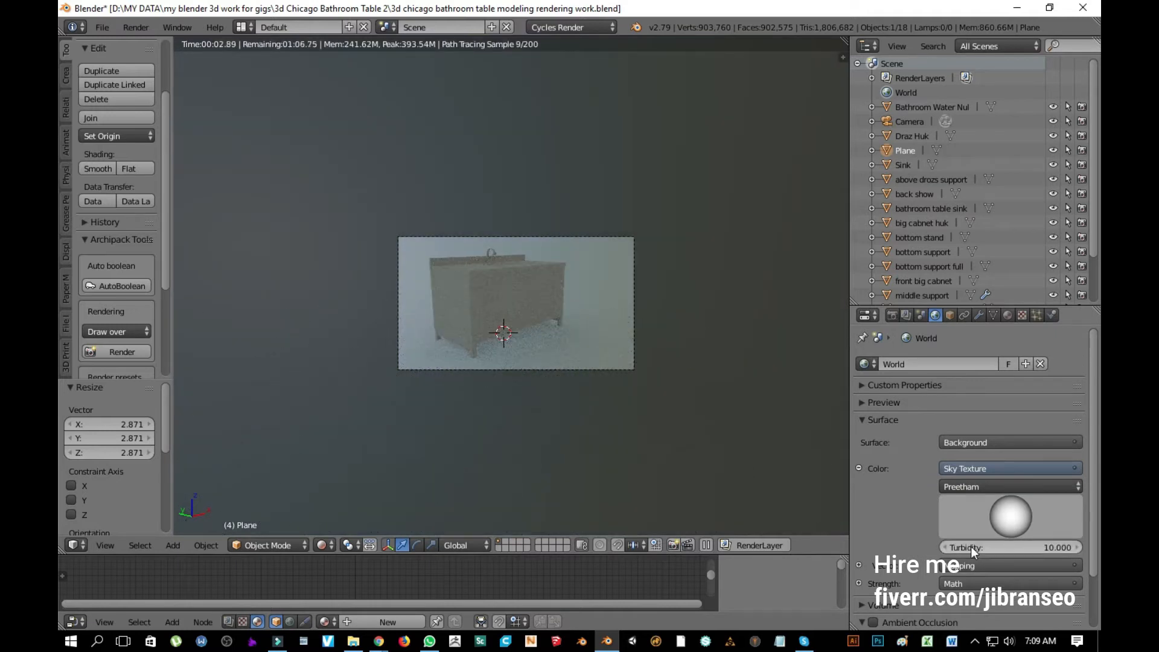
Step: Change the sun direction of the world's sky texture, keeping the turbidity at 10
scroll(368, 304, up, 5)
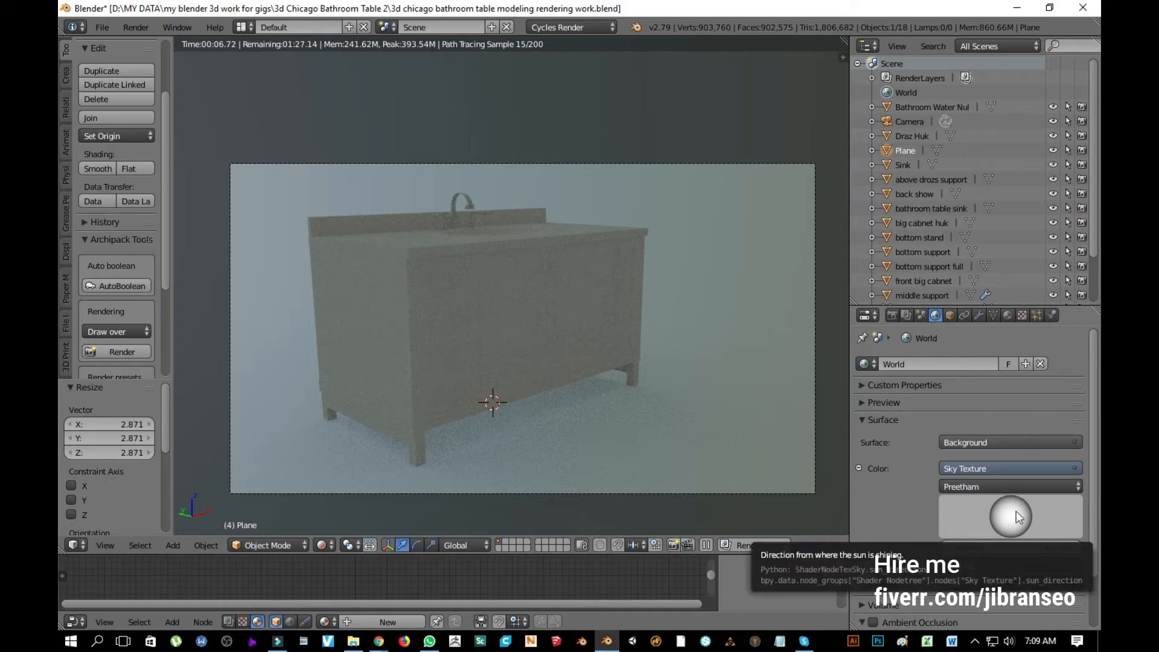
mouse_move(1016, 510)
mouse_down()
mouse_move(975, 528)
mouse_move(953, 562)
mouse_up()
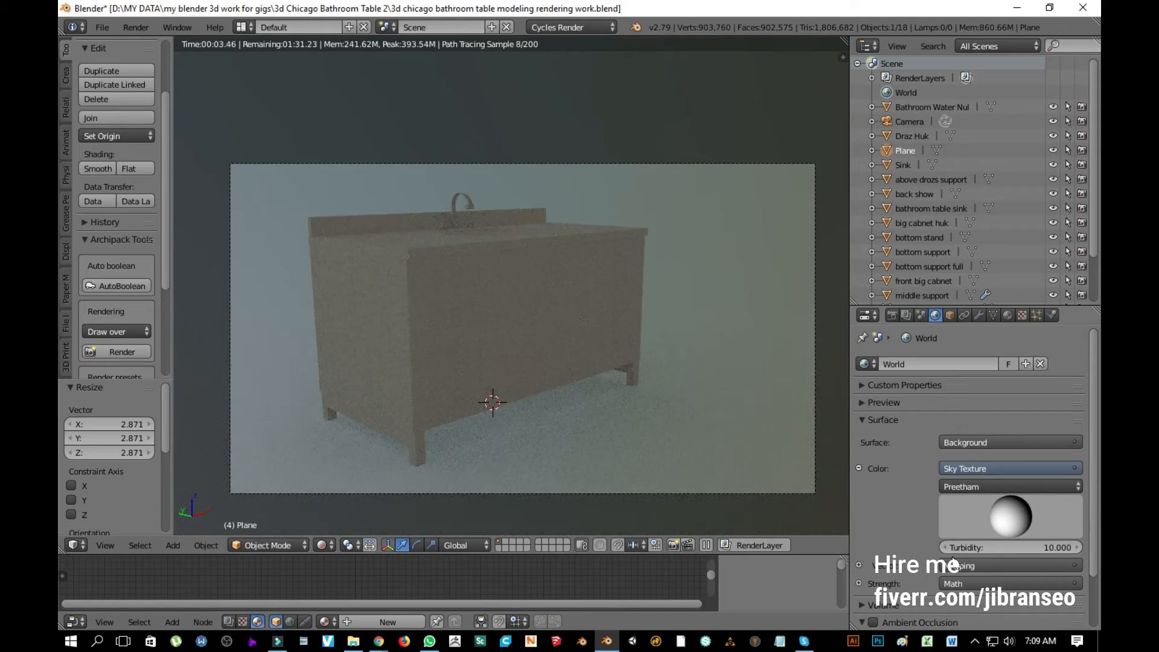
click(1000, 546)
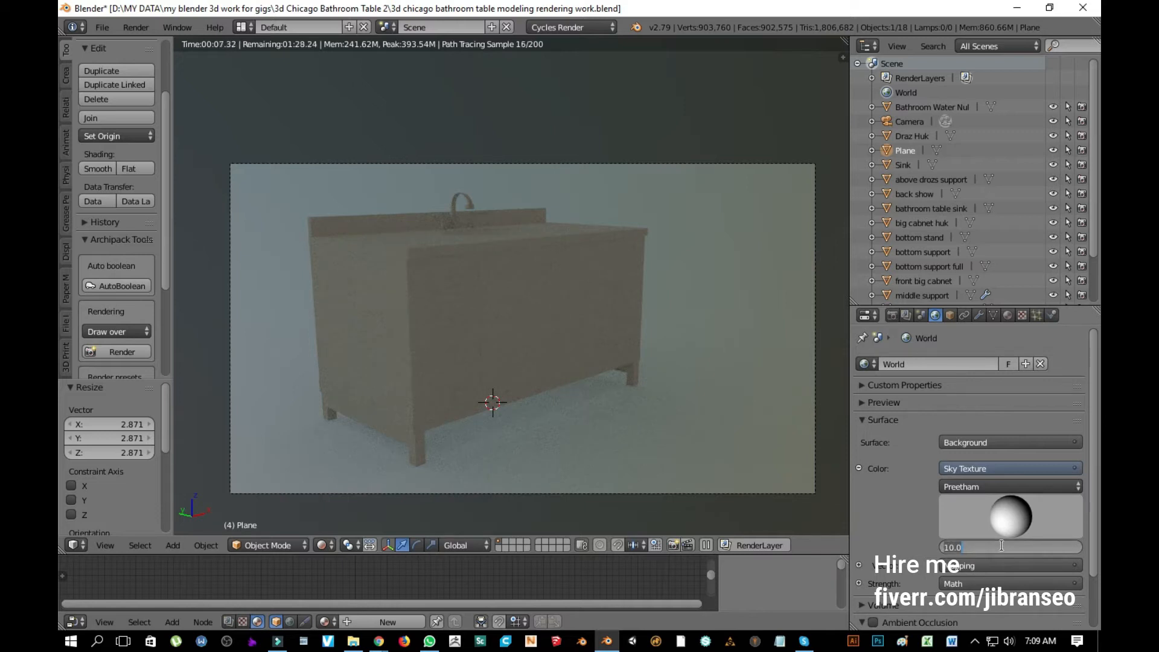
key(Return)
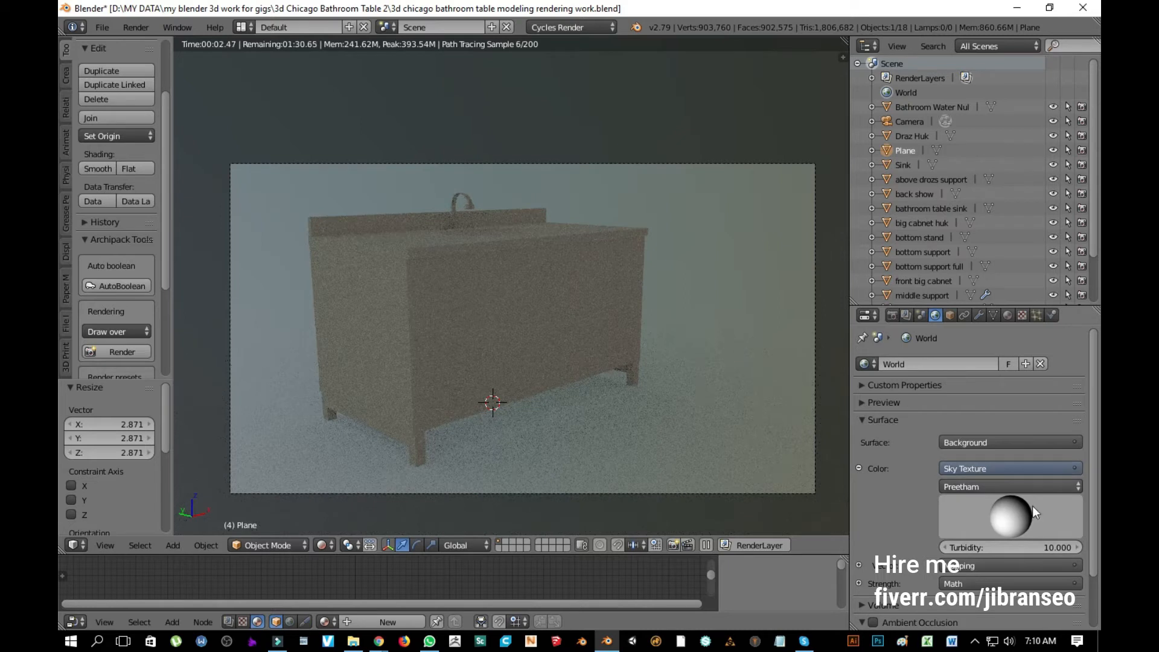
click(1006, 568)
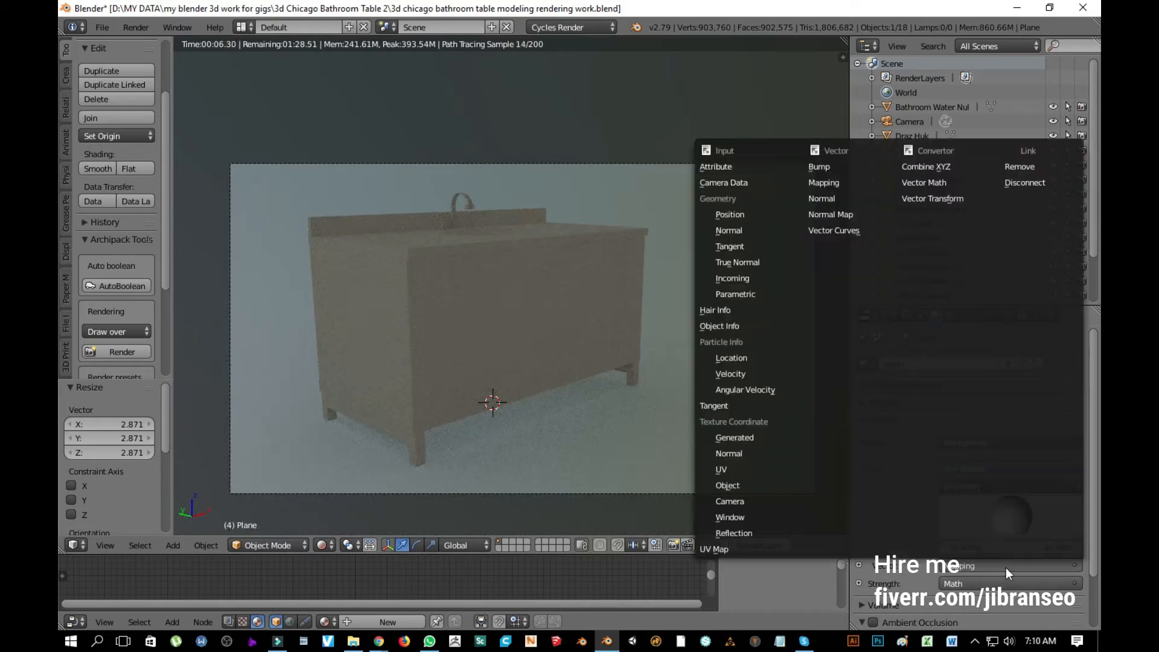
key(Escape)
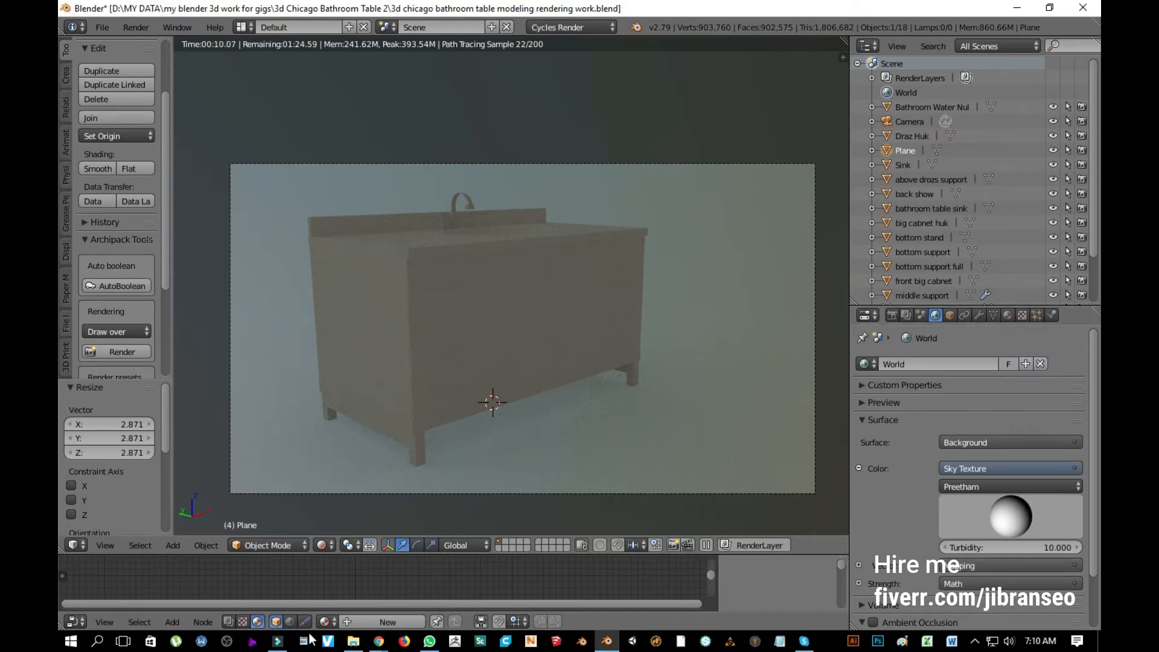
Step: In the world's node tree, delete the mapping nodes feeding the sky texture and relink the math nodes that drive the background strength
click(290, 621)
click(221, 566)
key(x)
click(91, 573)
key(x)
scroll(410, 572, down, 3)
drag(347, 590, 325, 560)
Step: Set the second value of the Multiply node feeding the background strength to 0.2 and save the file over the existing one
drag(544, 554, 495, 445)
scroll(412, 522, up, 8)
click(483, 573)
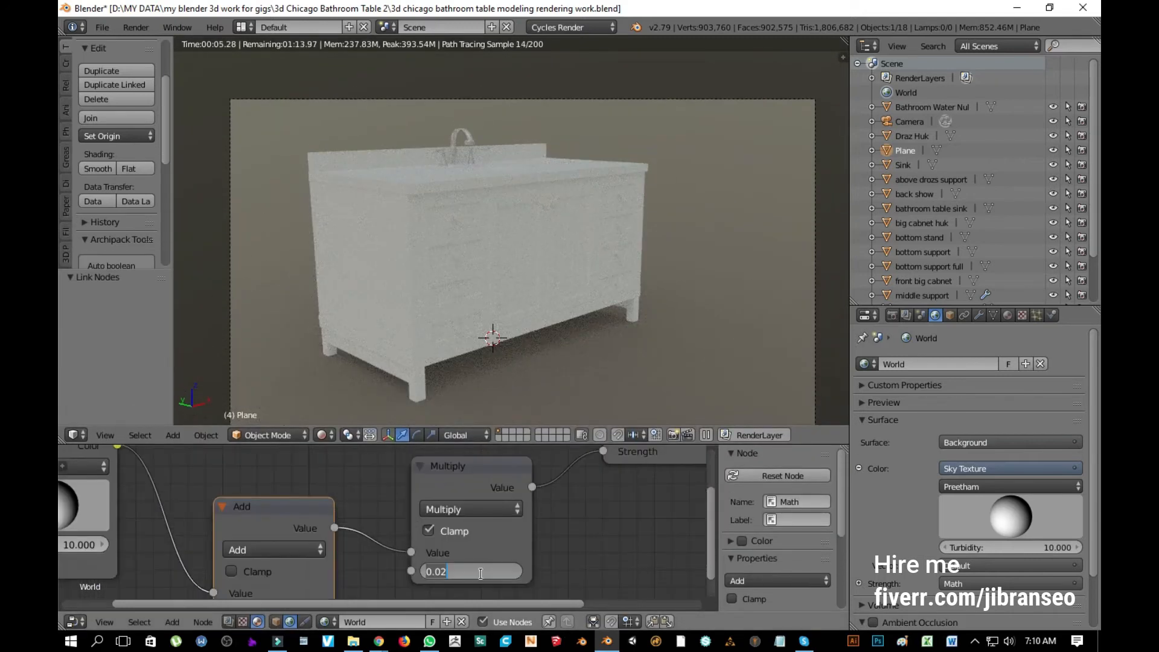
text(0.2)
key(Return)
drag(580, 445, 573, 598)
key(ctrl+s)
click(566, 416)
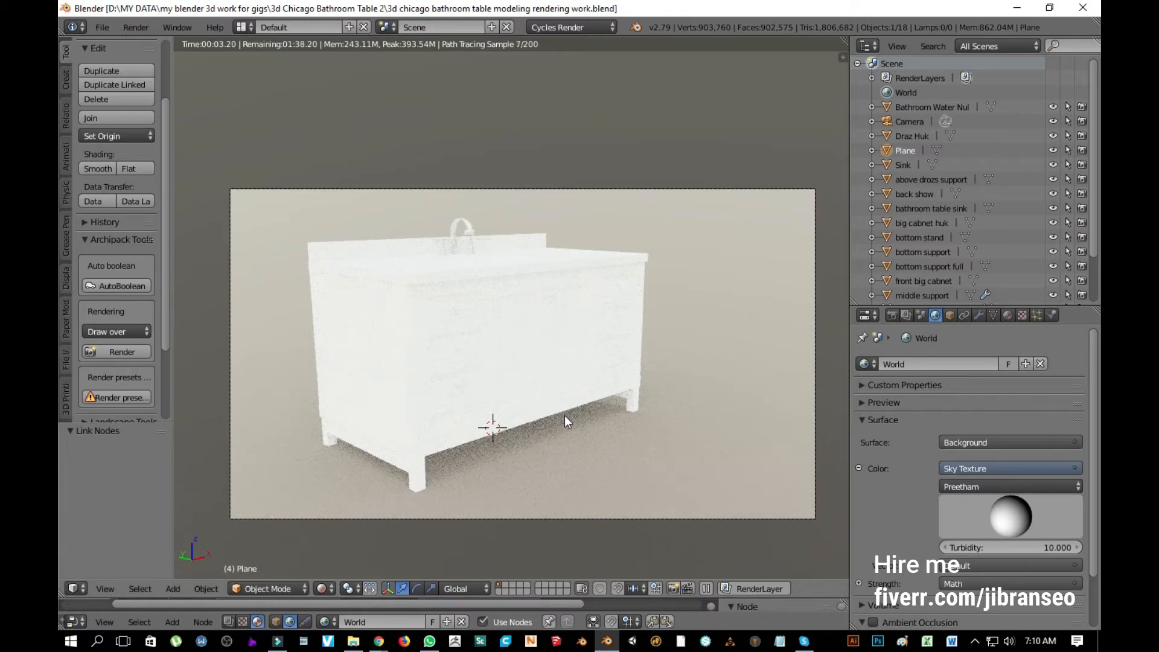
Step: Leave the rendered preview and camera view, deselect everything and add a Hemi lamp to the scene
key(shift+z)
mouse_move(569, 413)
middle_down()
mouse_move(588, 401)
mouse_move(552, 412)
middle_up()
scroll(552, 412, down, 4)
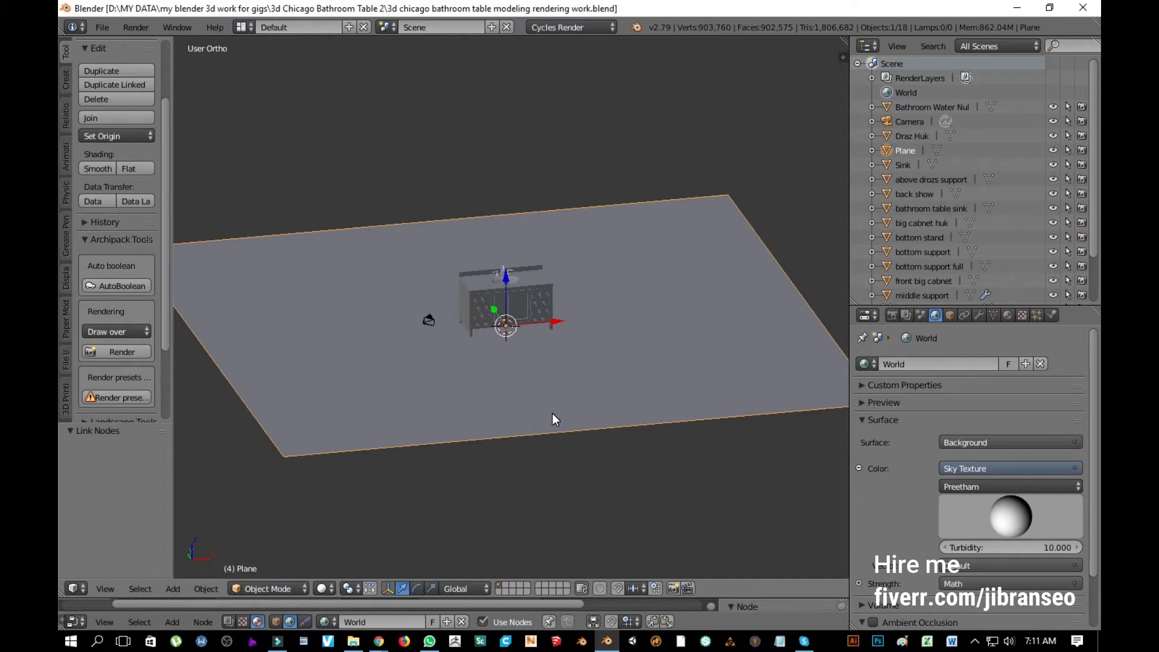
key(shift+a)
key(a)
key(shift+a)
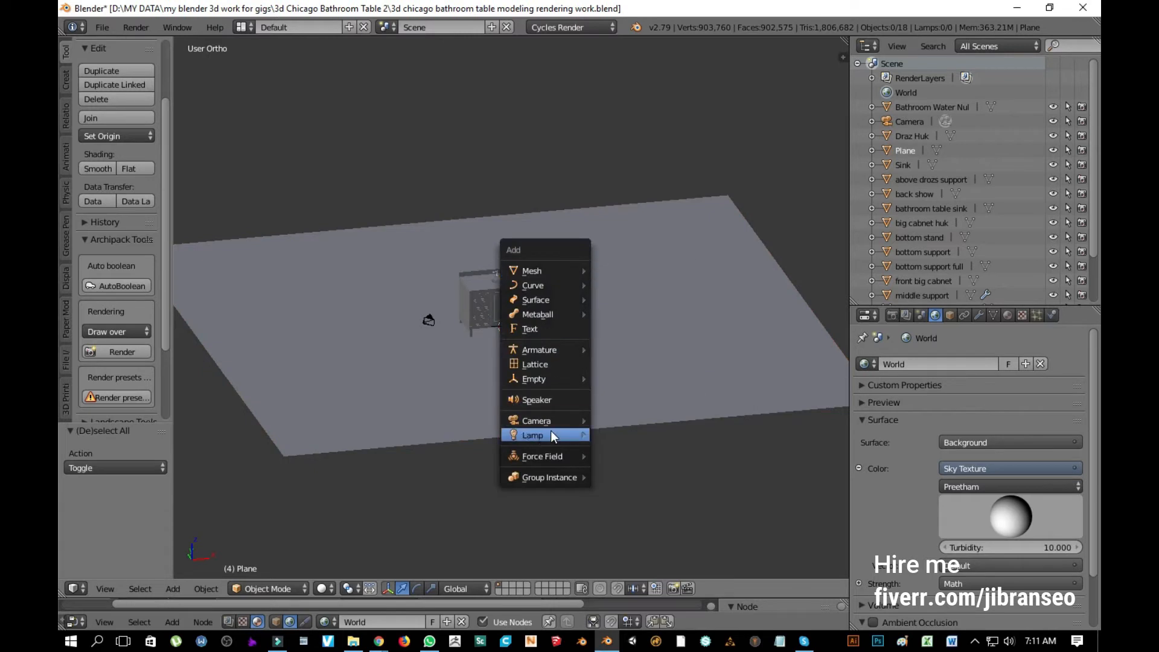
mouse_move(550, 434)
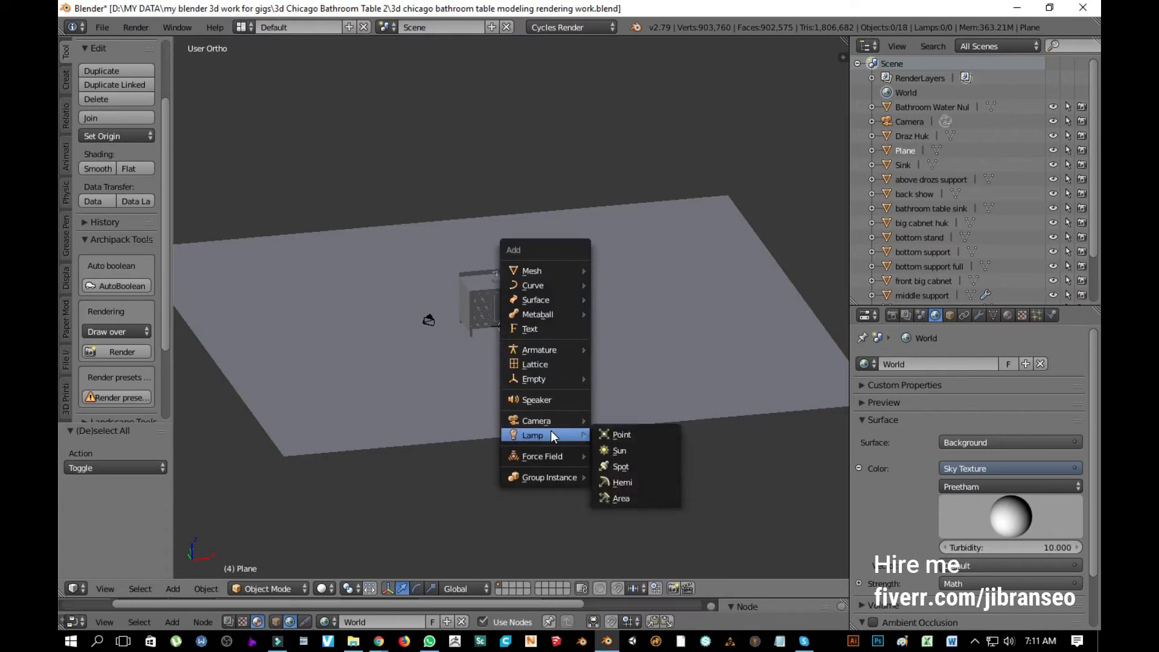
click(622, 484)
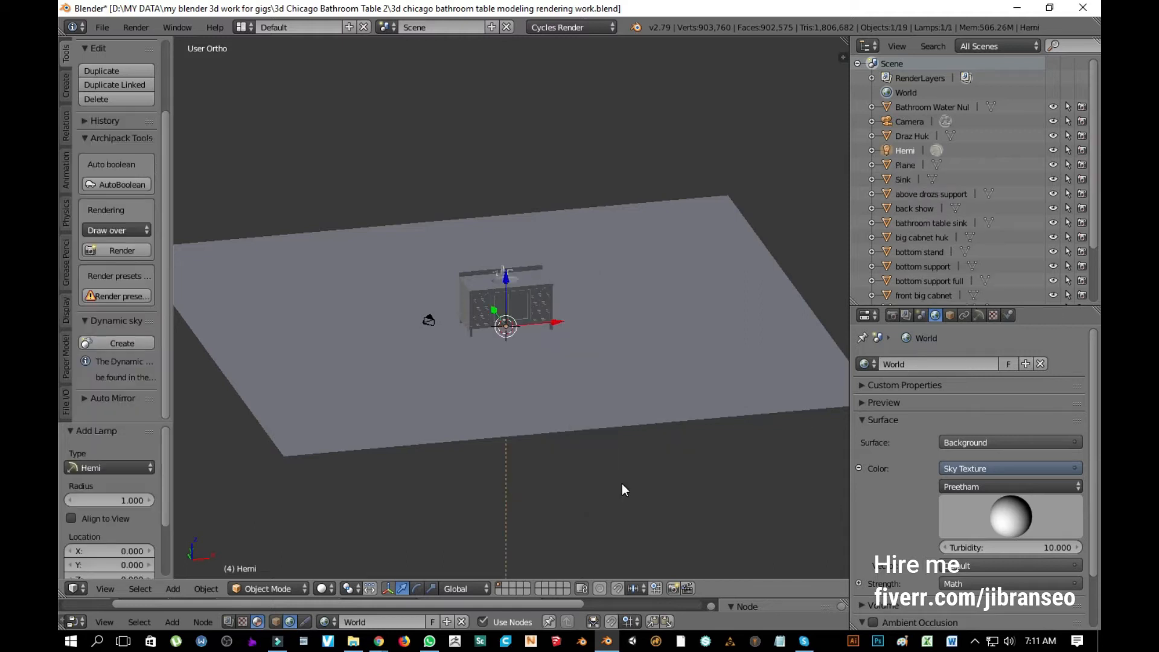
Step: Raise the Hemi lamp about 10.07 along Z, then shift it about 9.097 along X in the front view
key(g)
key(z)
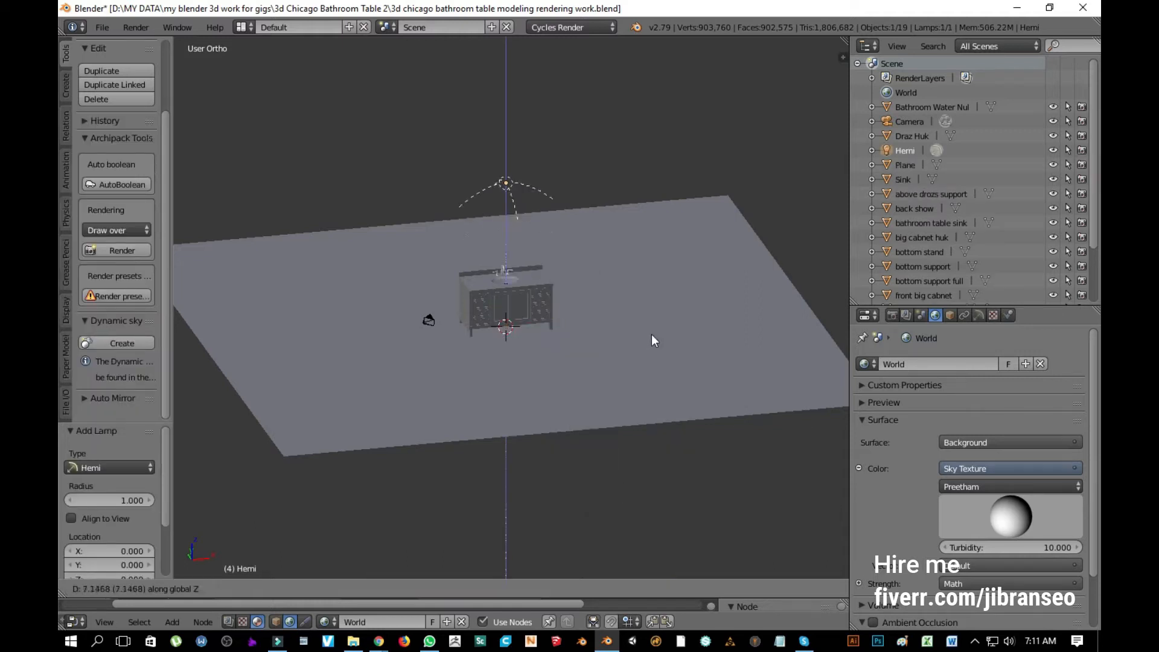
click(661, 281)
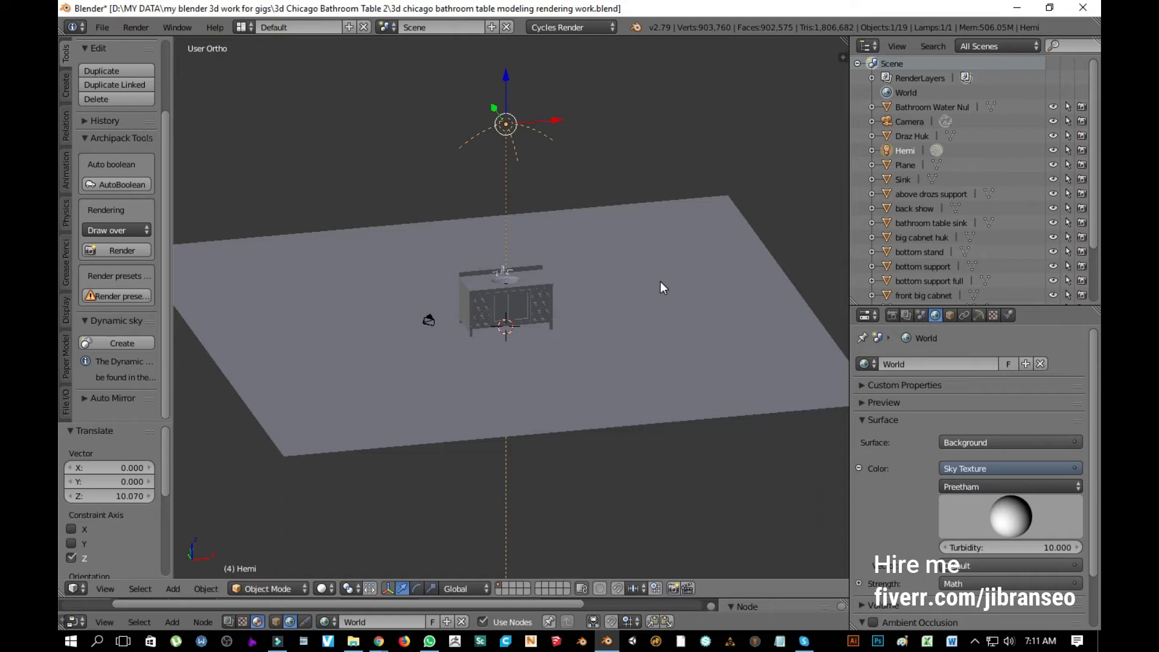
key(KP_1)
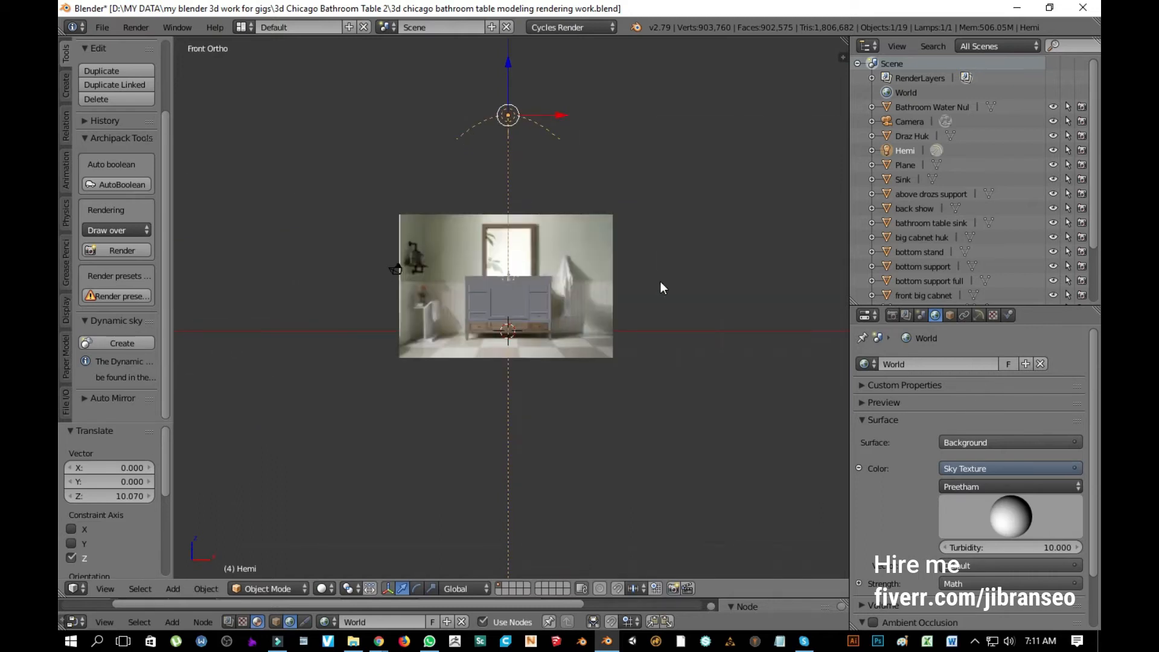
key(g)
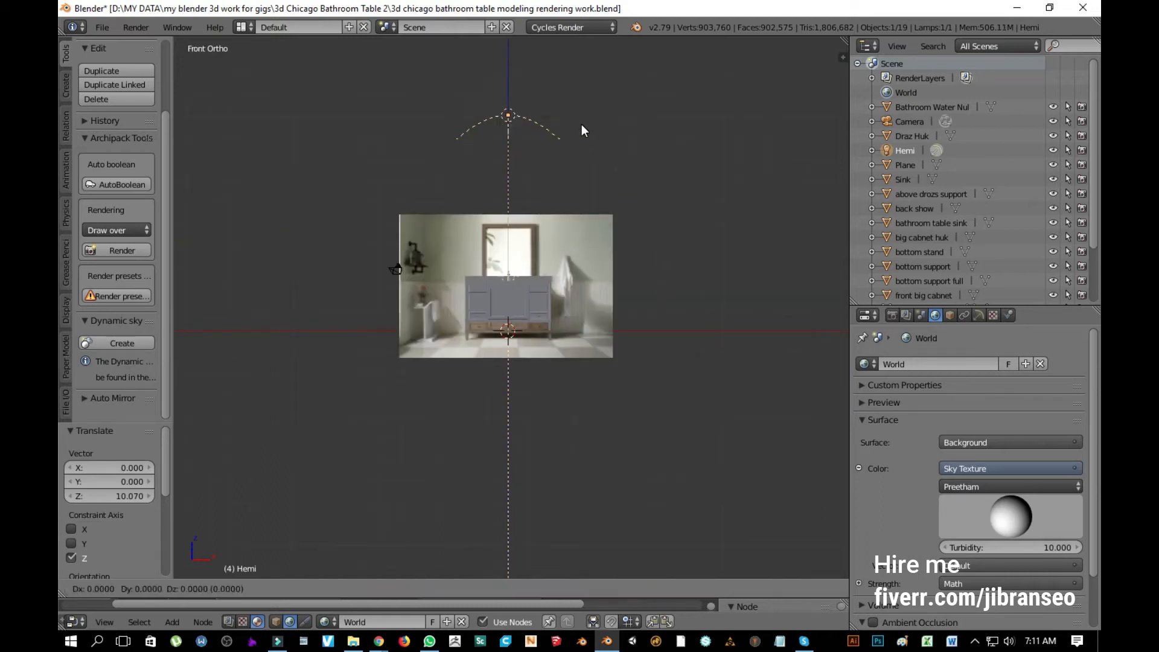
key(x)
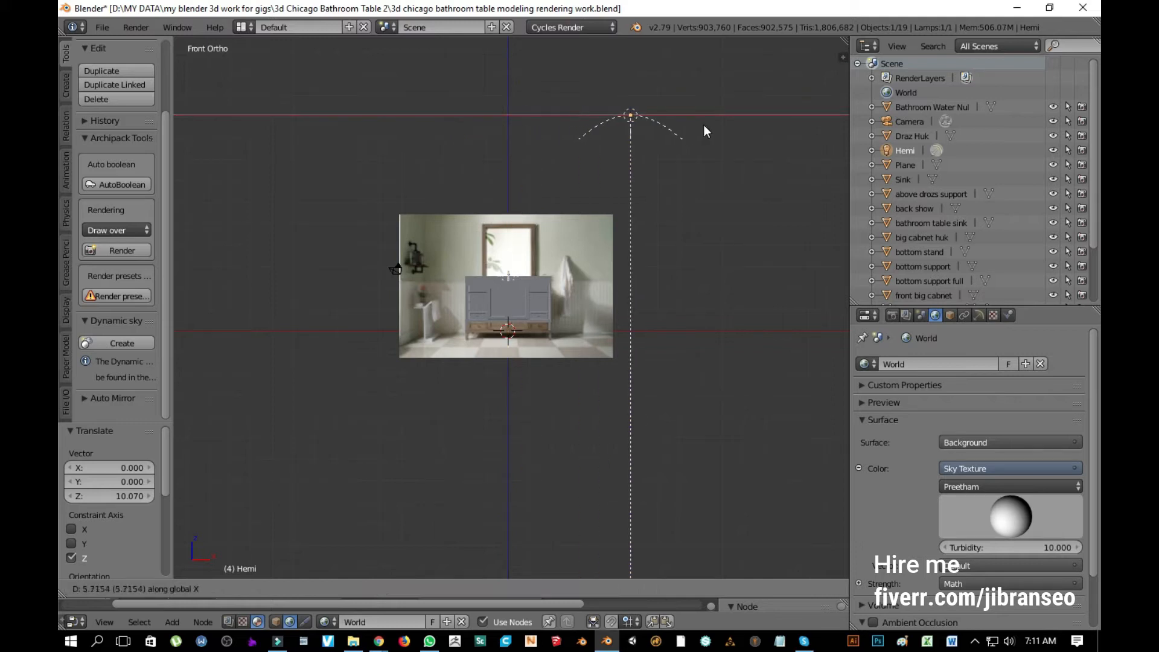
click(776, 126)
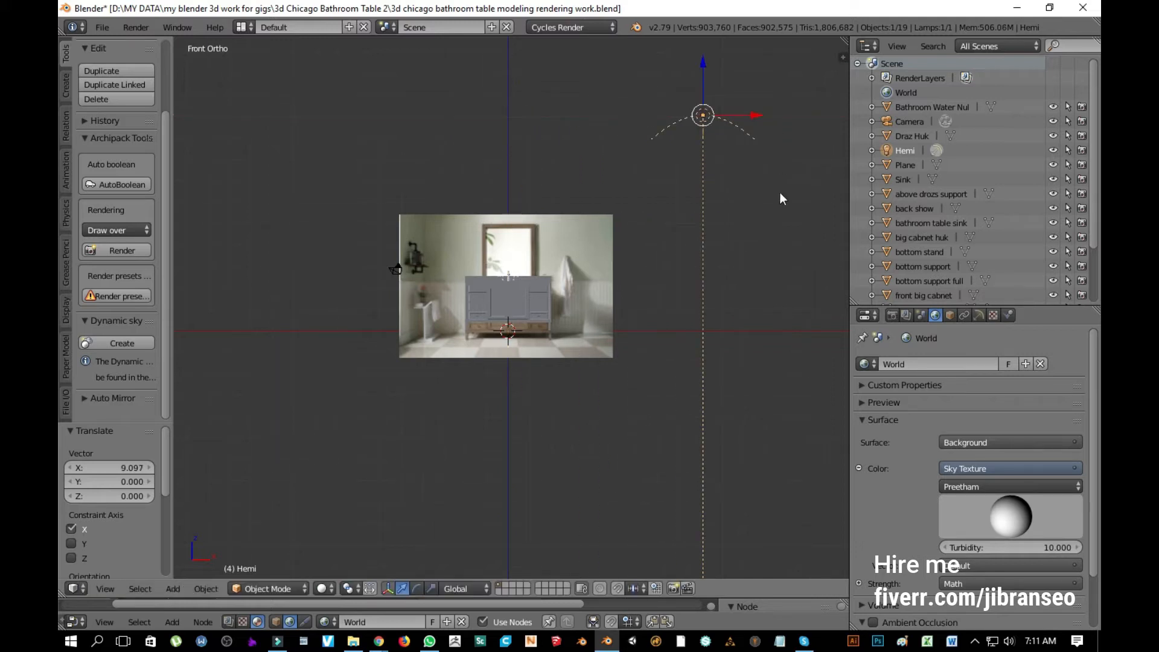
Step: Rotate the Hemi lamp about 46.6° in the front view to aim at the vanity and scale it up by about 4.484
key(r)
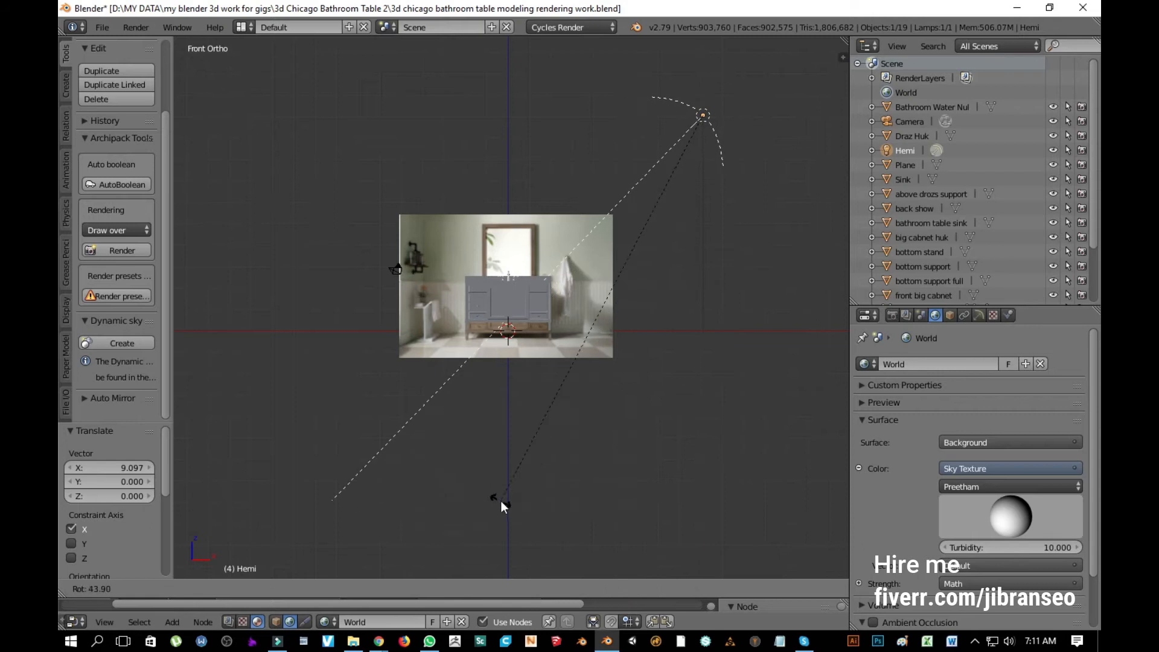
click(481, 493)
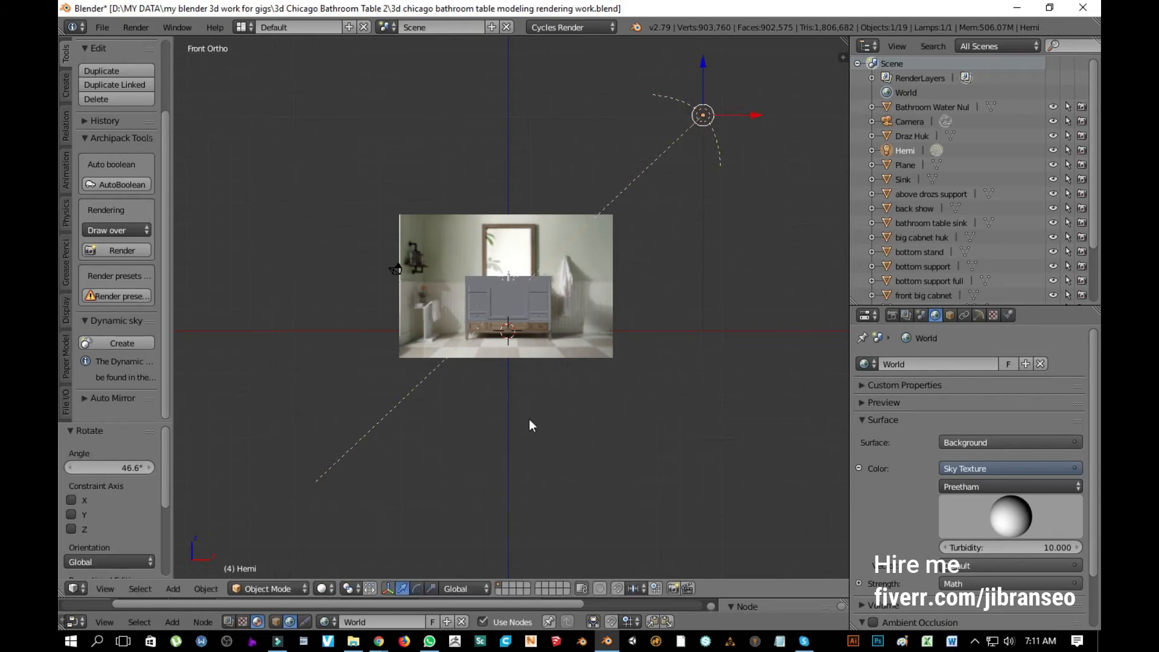
key(s)
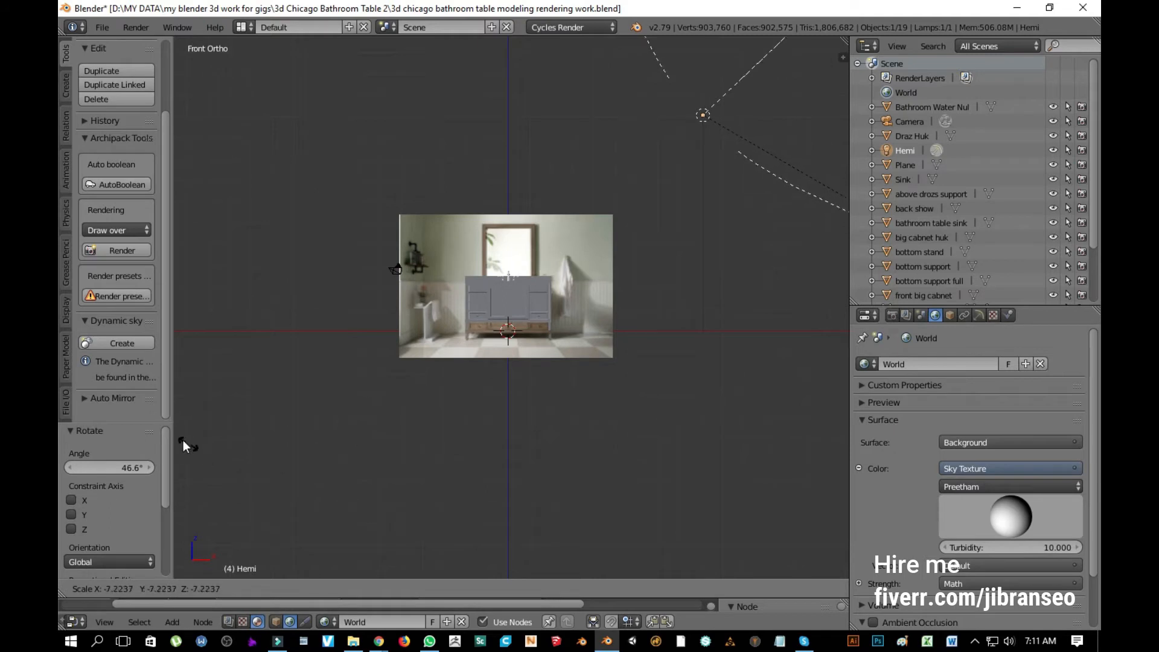
click(178, 274)
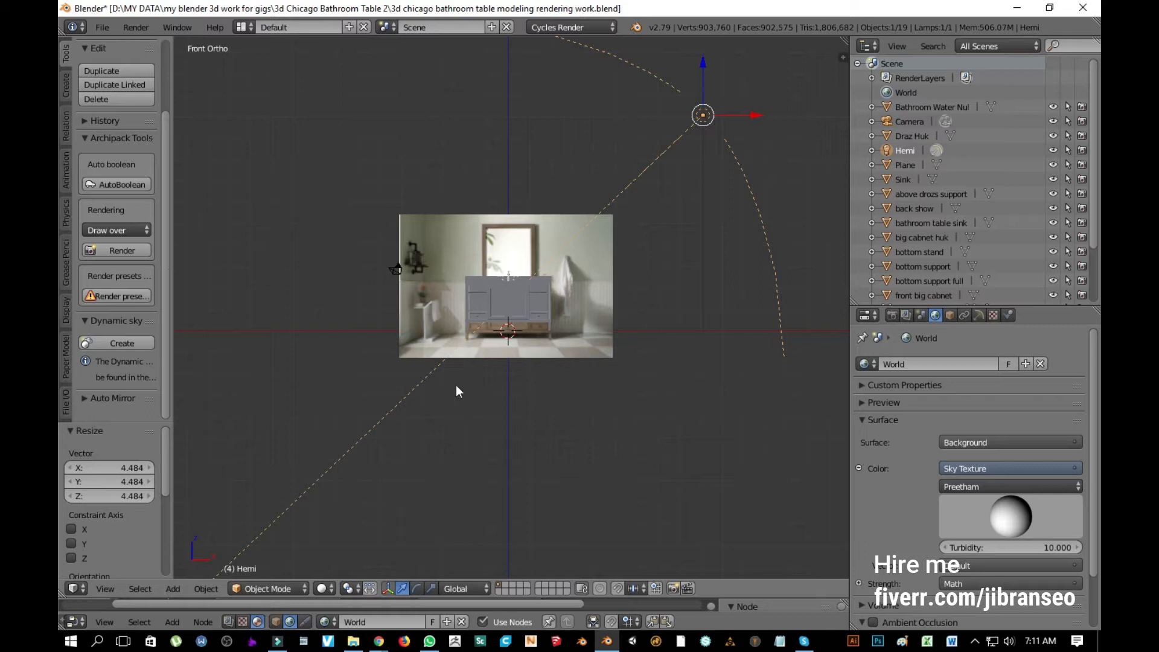
Step: Scale the Hemi lamp up again by about 1.81
key(s)
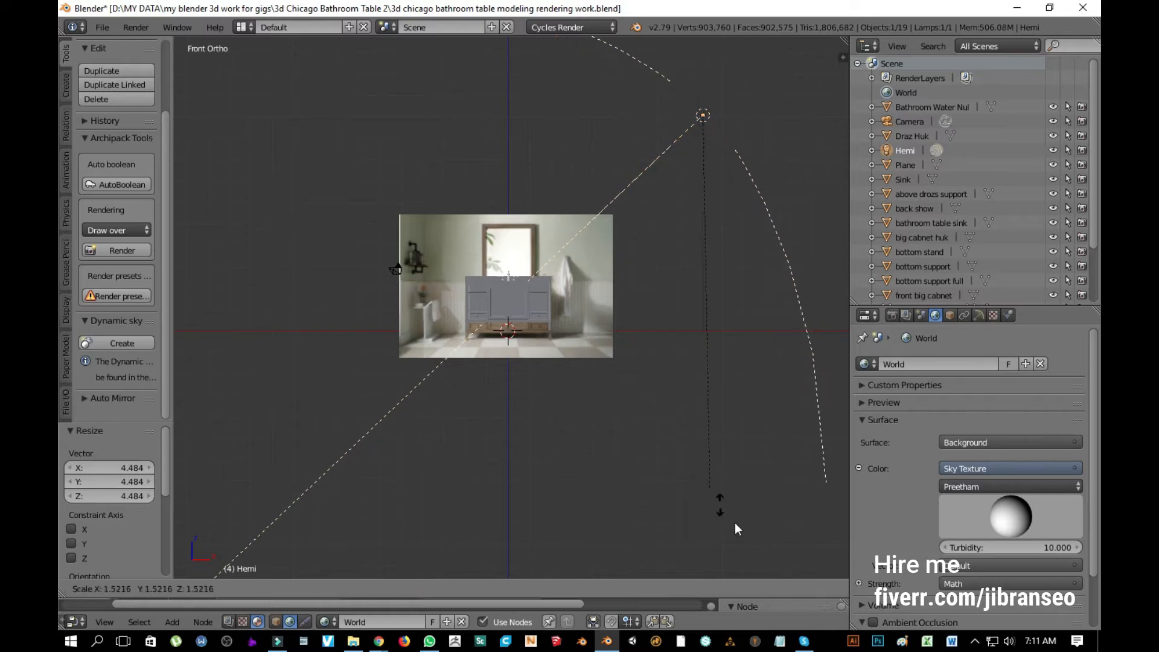
click(759, 557)
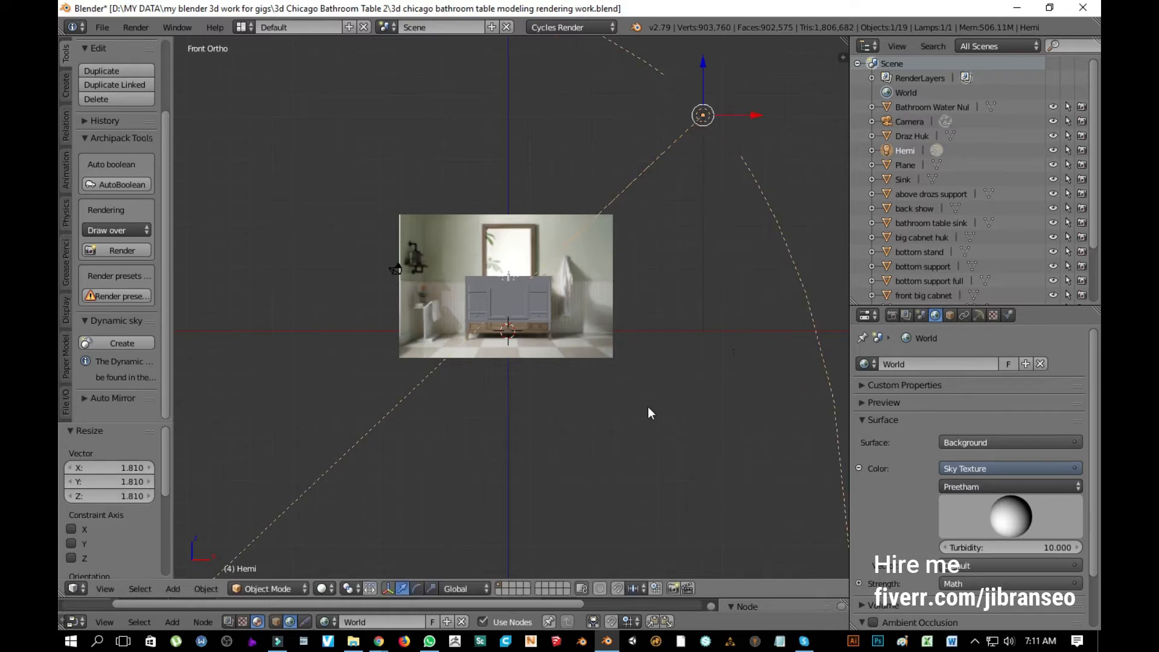
middle_drag(564, 372, 661, 410)
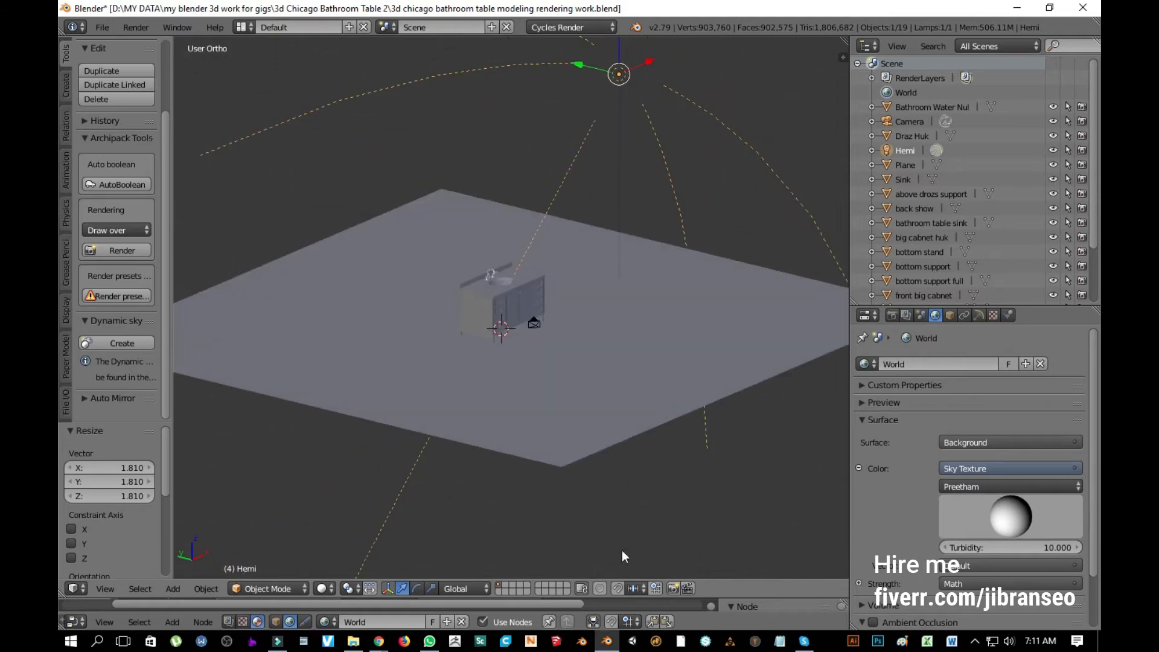
Step: Enlarge the node editor and switch it to the Hemi lamp's own shader nodes, with Emission and Lamp Output in view
drag(625, 598, 634, 513)
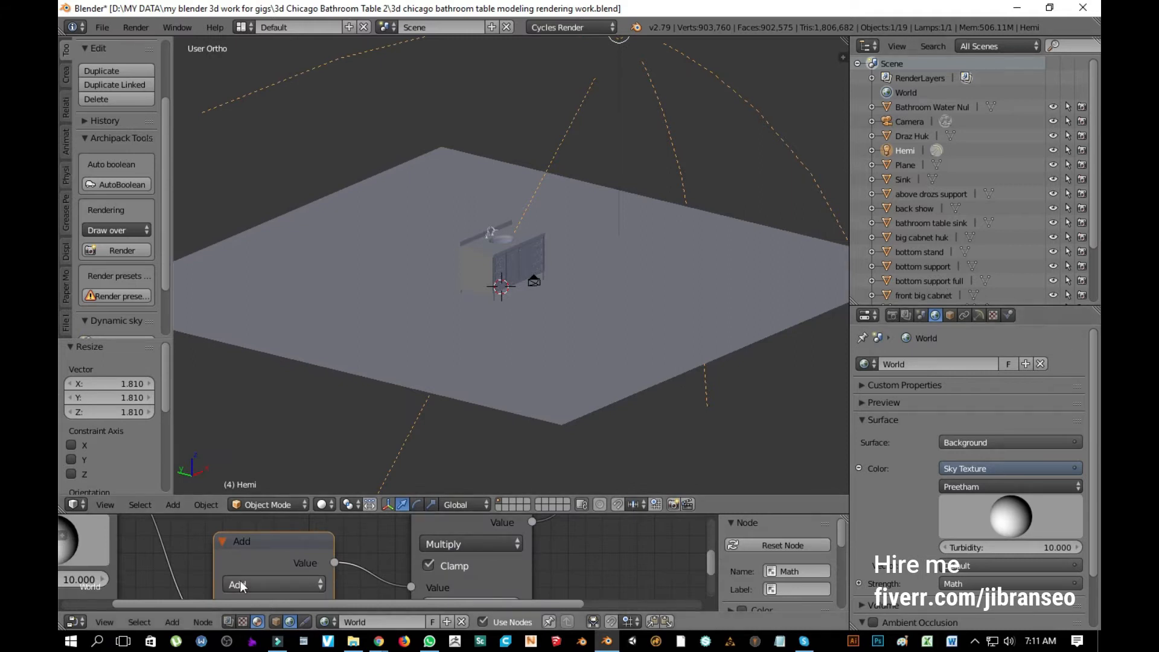
click(277, 622)
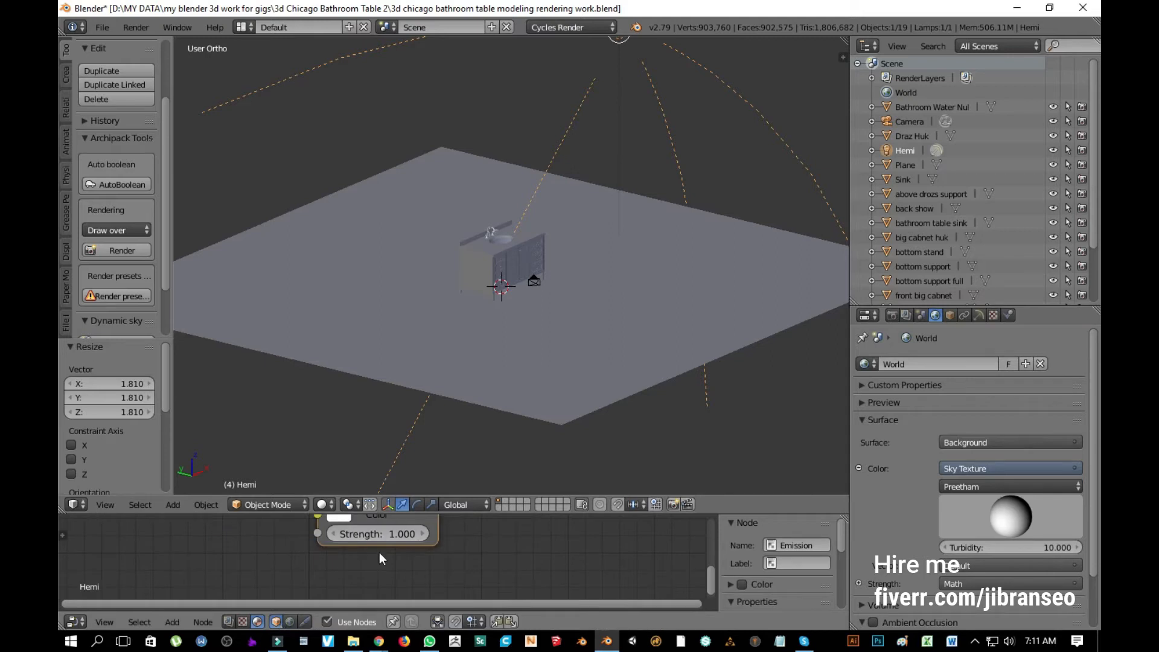
scroll(408, 545, down, 3)
middle_drag(477, 541, 500, 579)
Step: Save the file over the existing one and preview the render through the camera
key(ctrl+s)
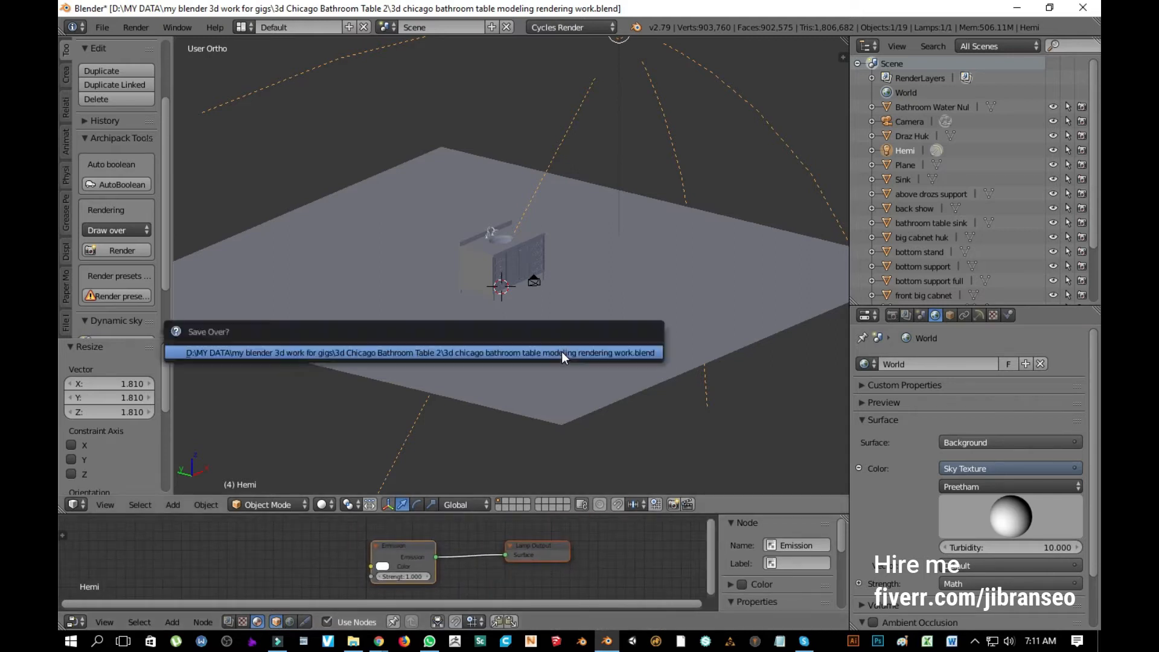
click(562, 351)
key(KP_0)
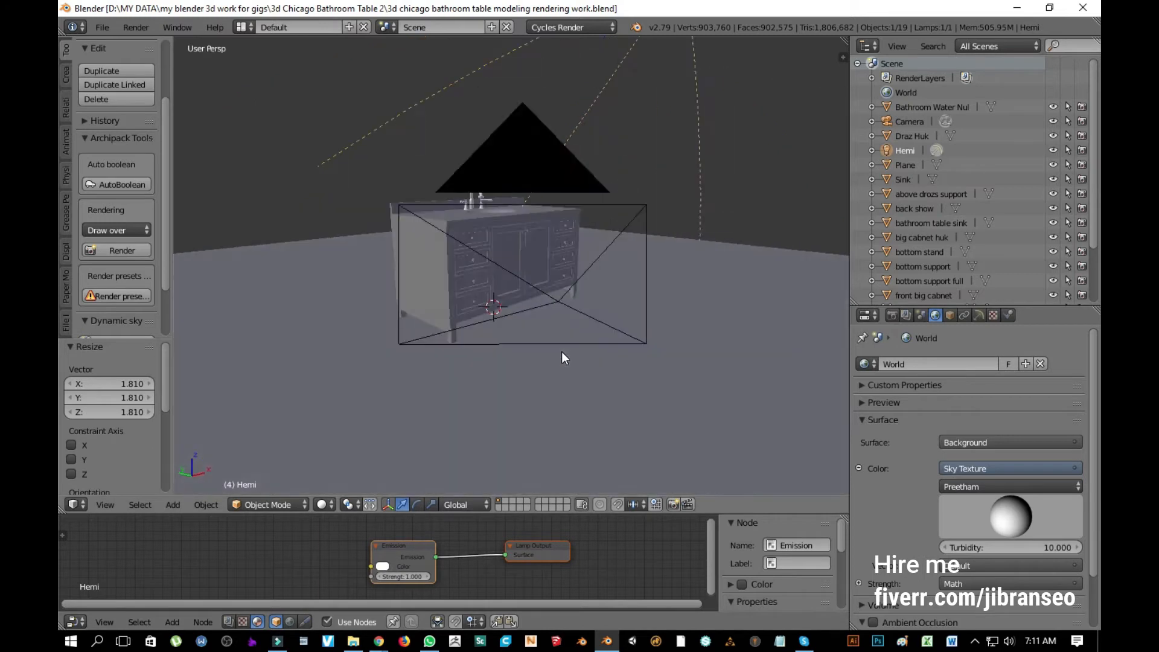
key(shift+z)
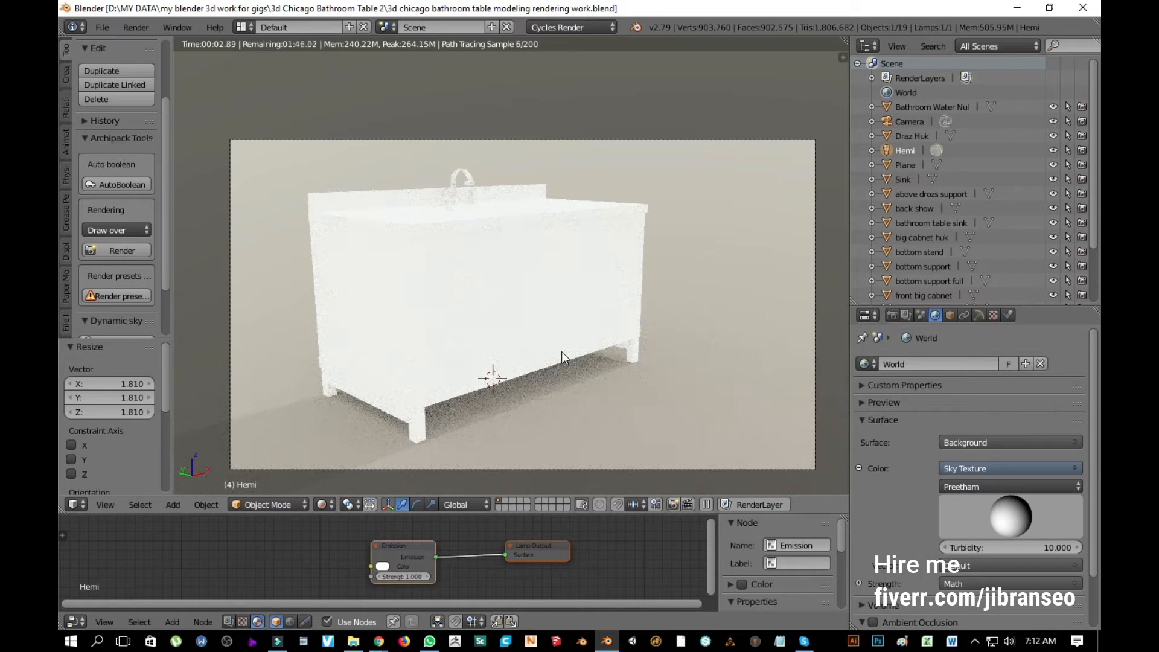
Step: In the top view with solid shading, rotate the Hemi lamp about -32° around Z and move it about -3.213 in X and -3.754 in Y
key(KP_7)
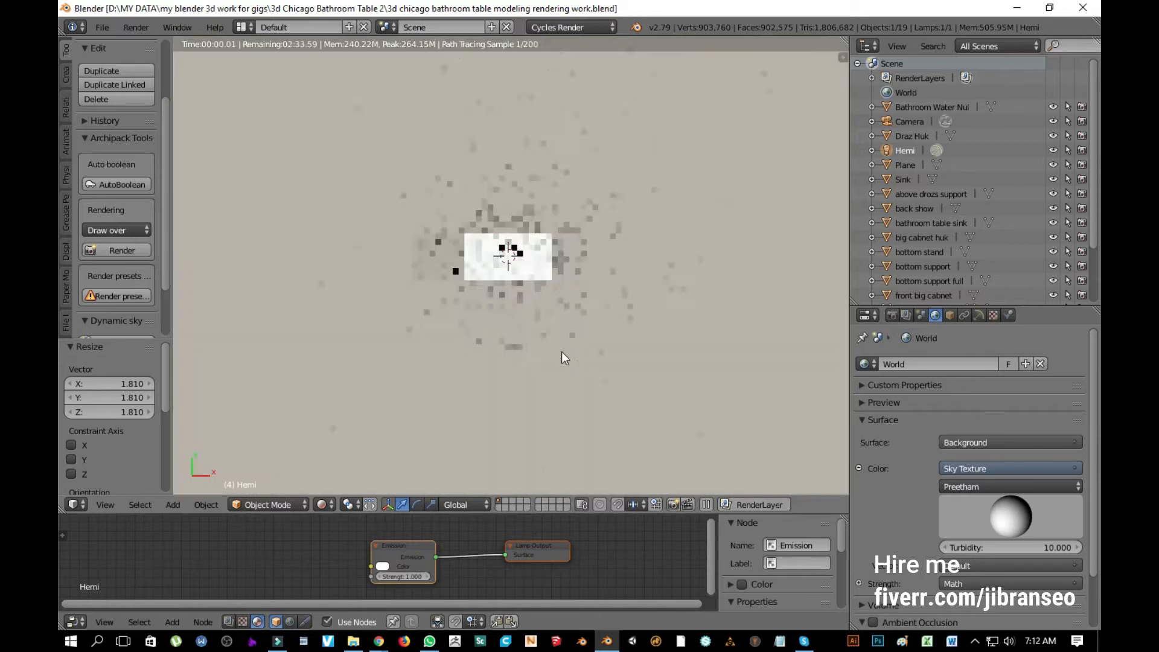
key(shift+z)
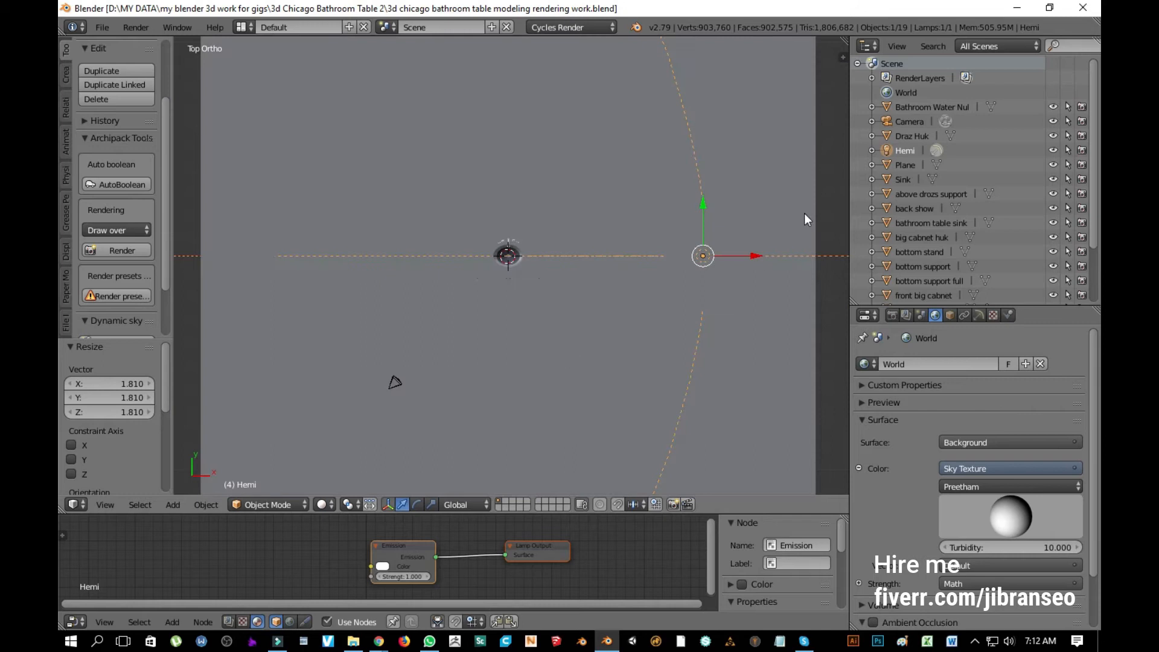
key(r)
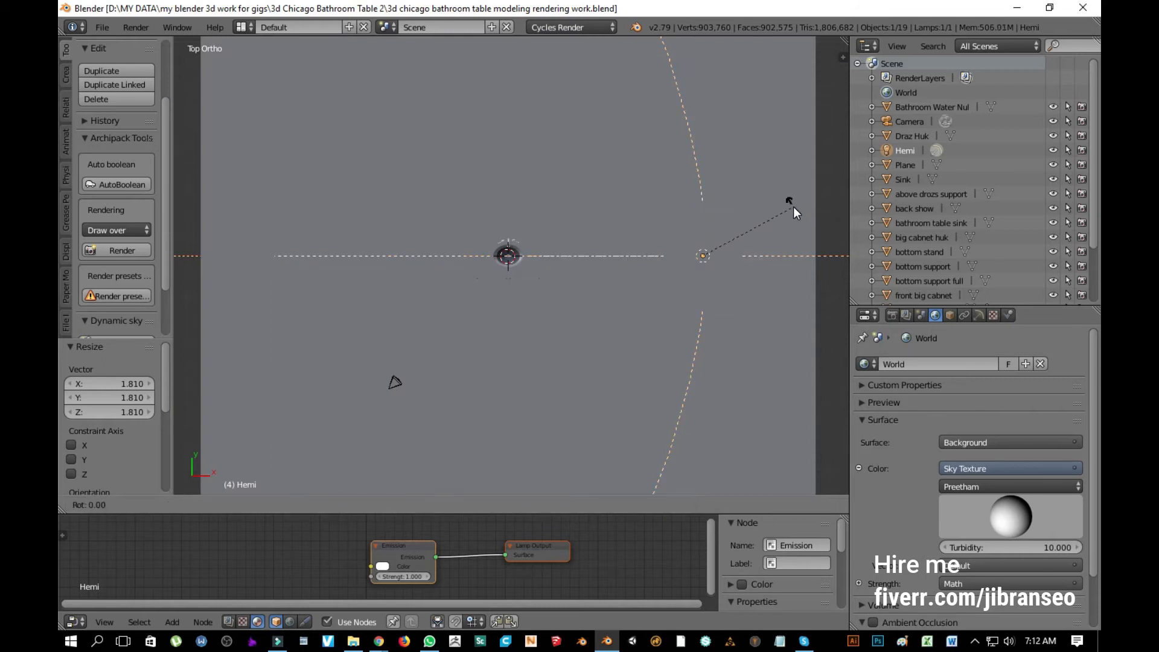
click(781, 260)
key(g)
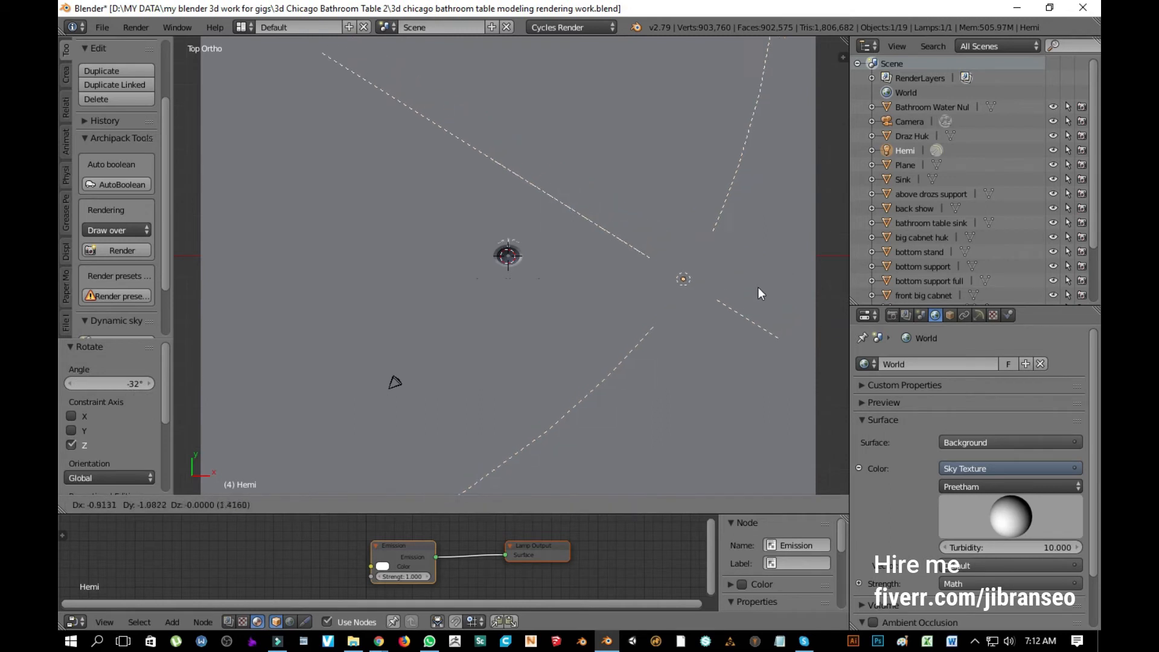
click(712, 341)
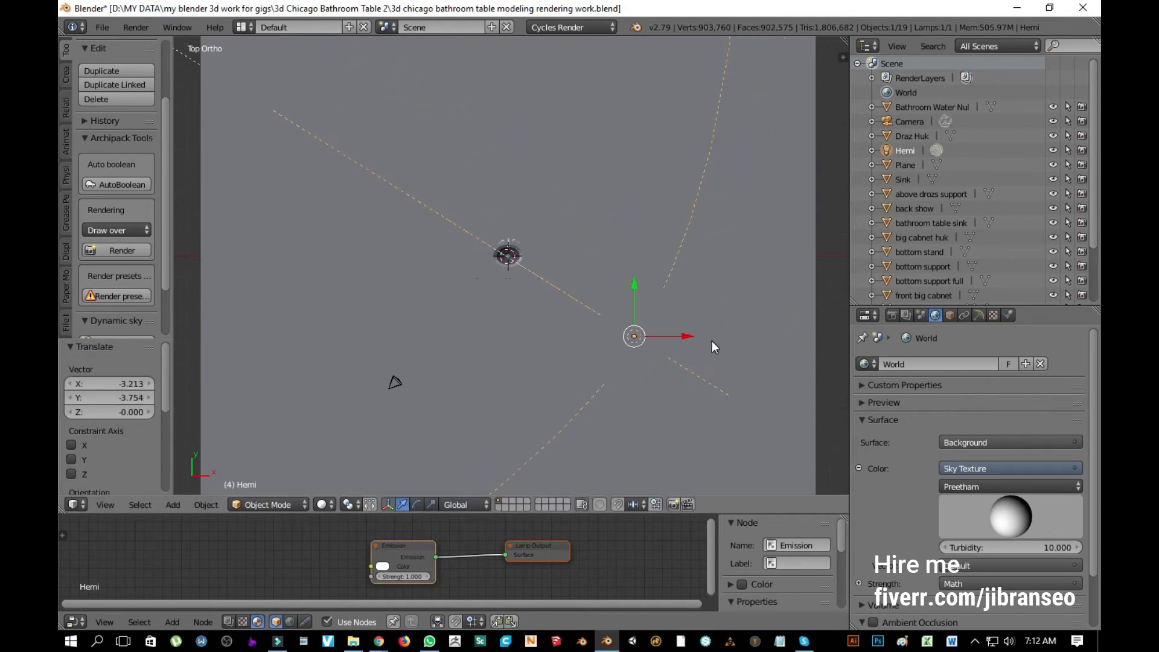
Step: Check the repositioned Hemi lighting in a rendered preview through the camera, and return to solid shading
key(KP_0)
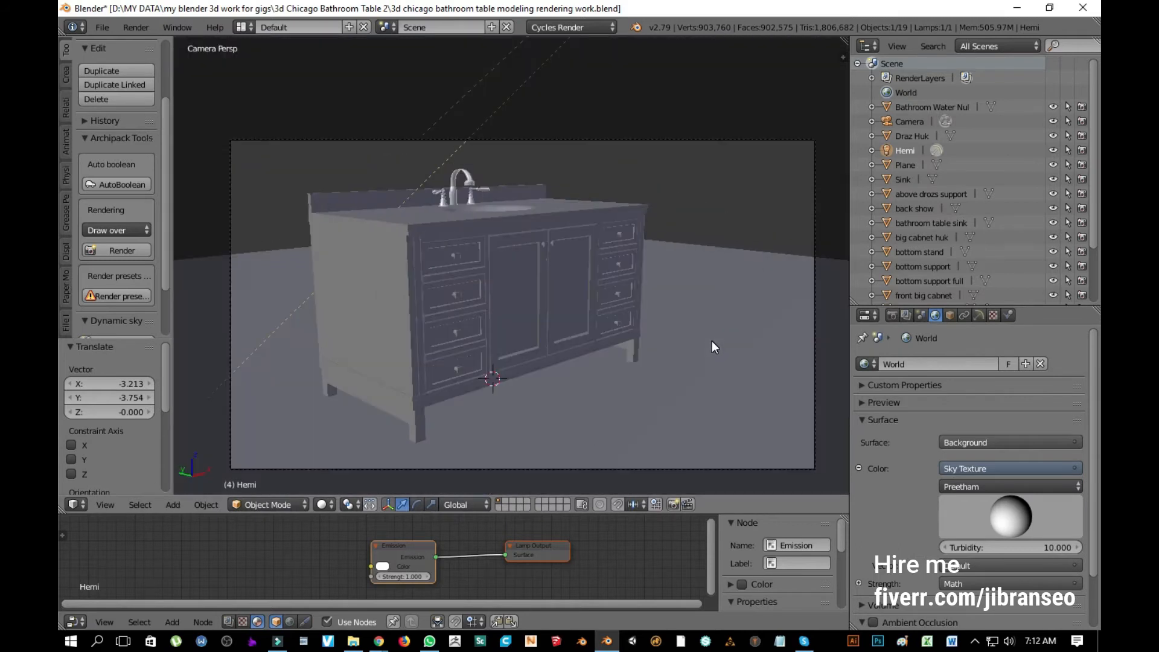
key(shift+z)
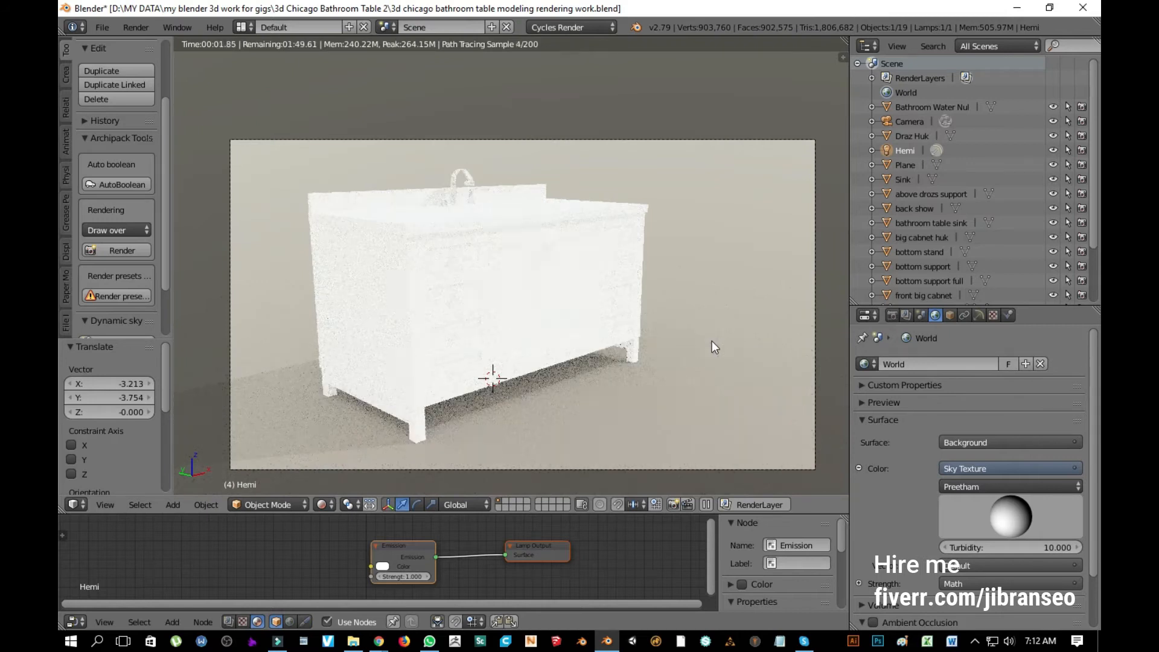
key(shift+z)
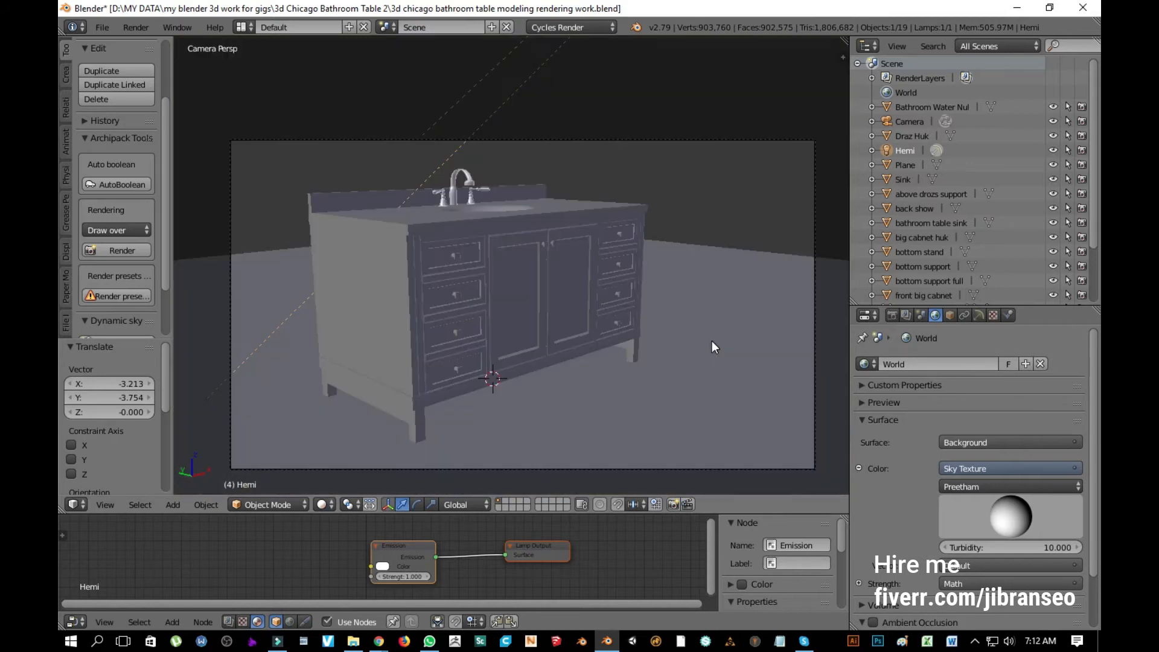
Step: Lower the Hemi lamp by about 1.691 along Z in the front view
scroll(712, 341, down, 4)
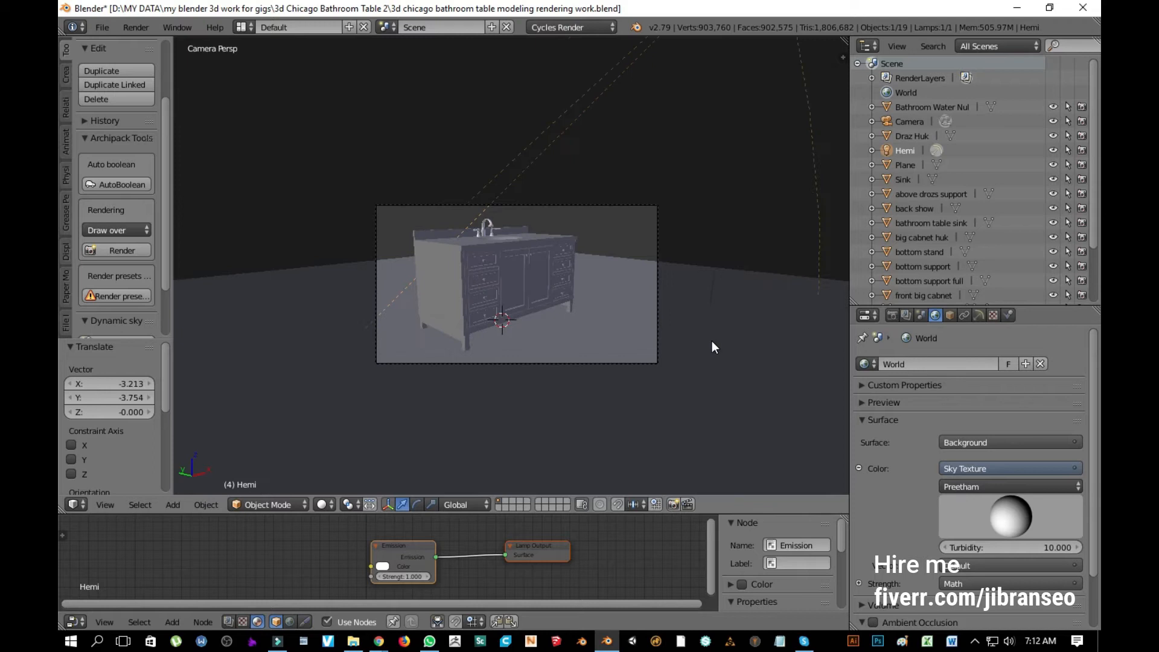
key(KP_1)
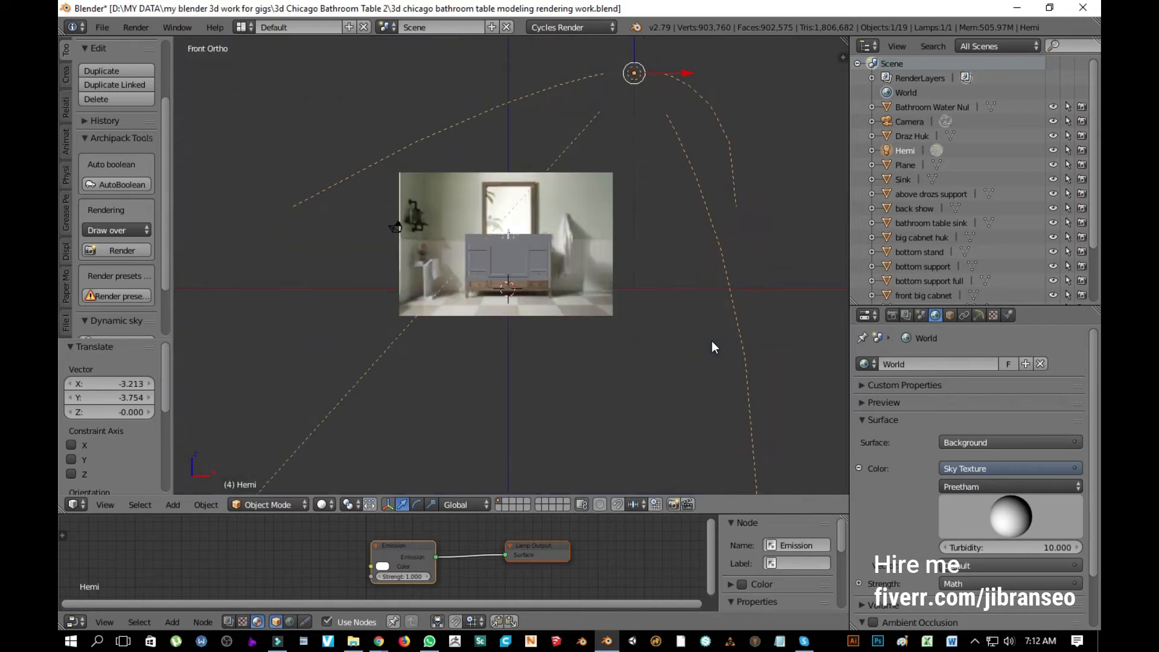
key(g)
key(z)
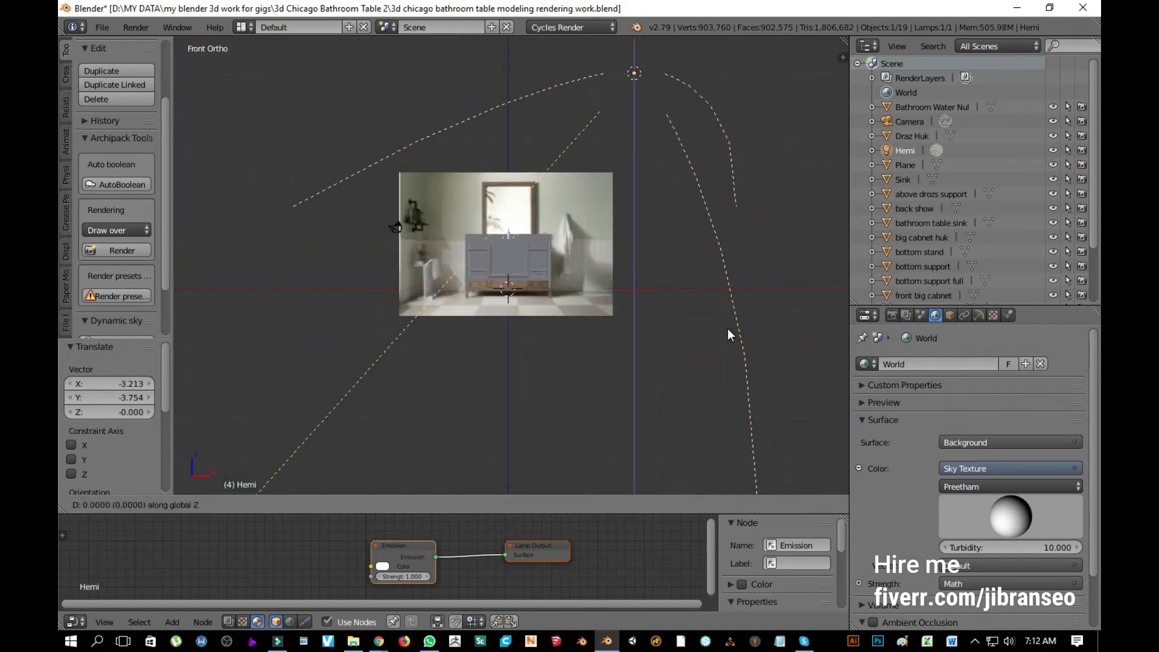
click(728, 371)
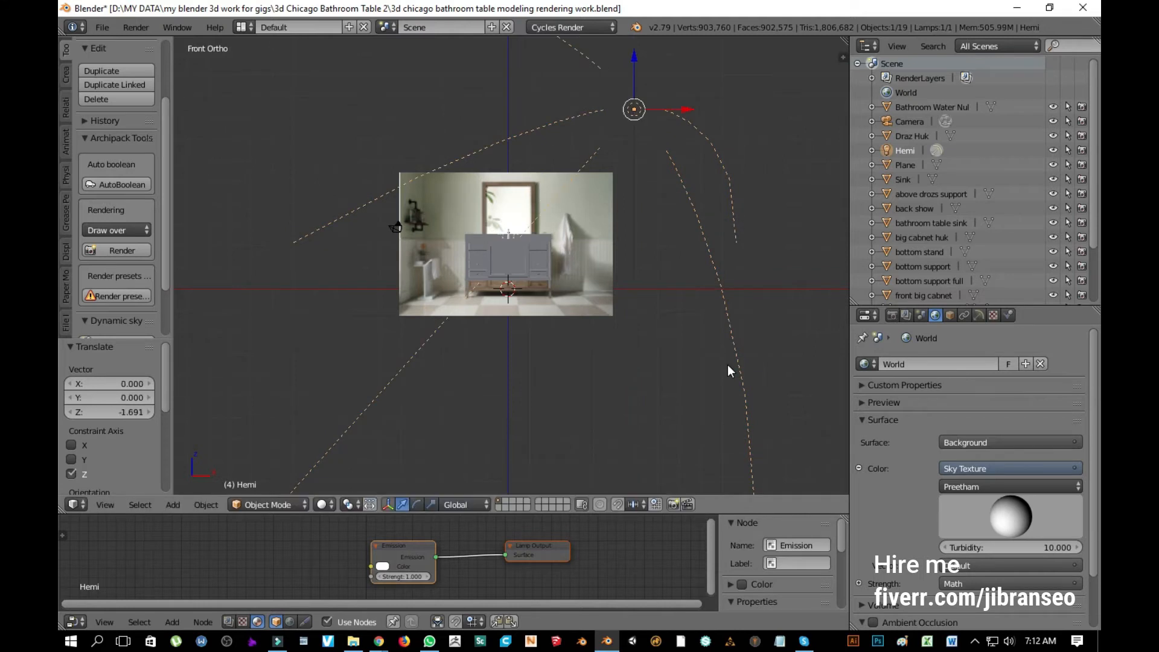
Step: Examine the Hemi lamp's aim at the vanity from above in wireframe
key(KP_7)
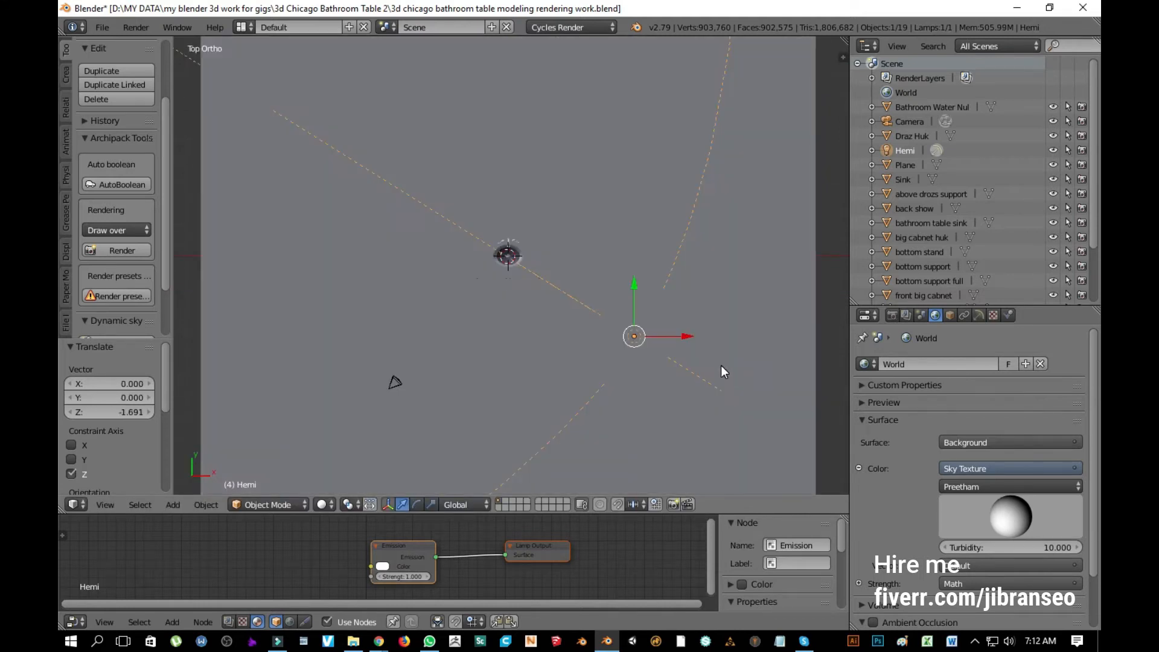
key(z)
key(z)
key(z)
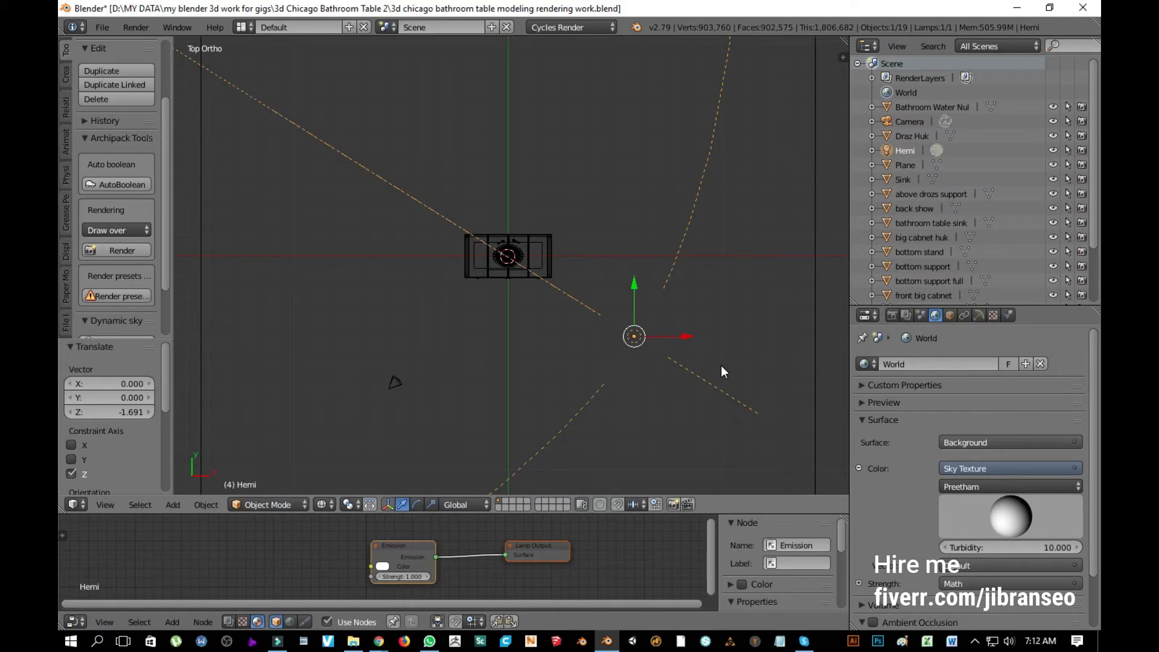
scroll(724, 371, down, 5)
scroll(724, 372, up, 3)
scroll(724, 372, up, 10)
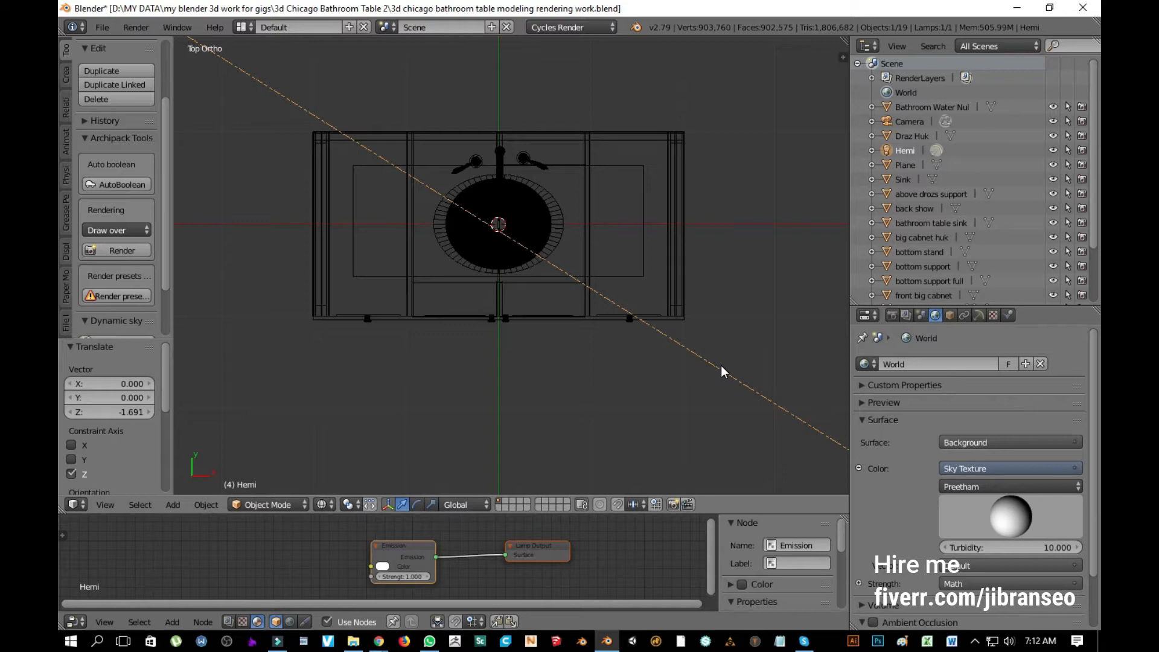
Step: Hide the Chicago .png background image behind the vanity in the solid front view
key(KP_1)
key(z)
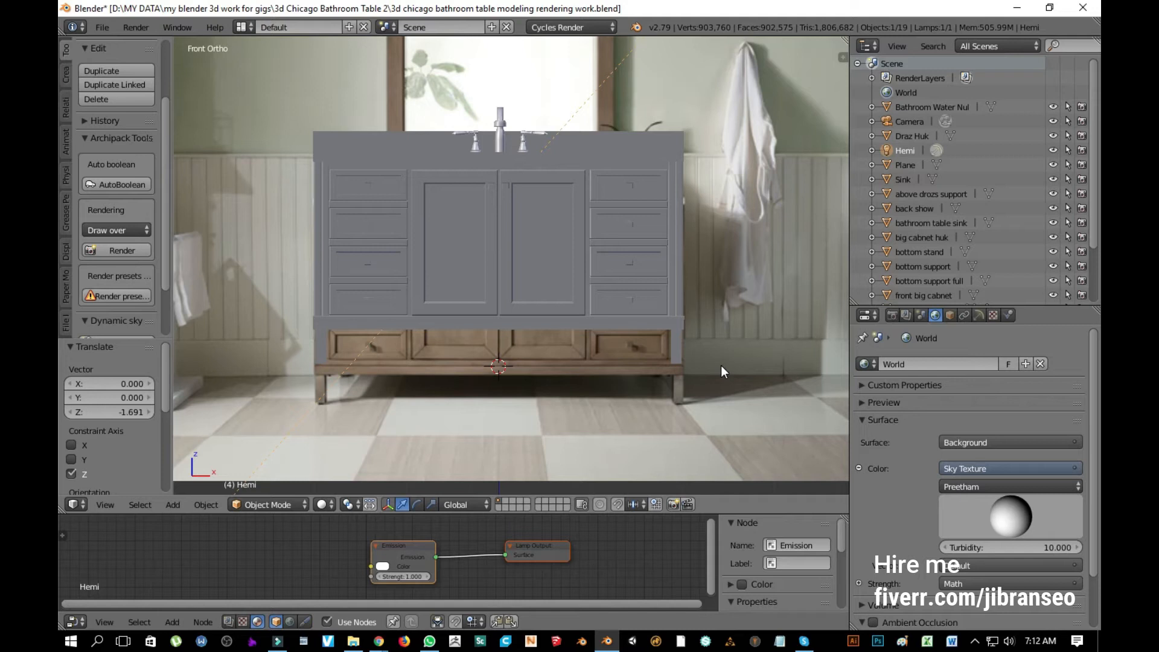
key(n)
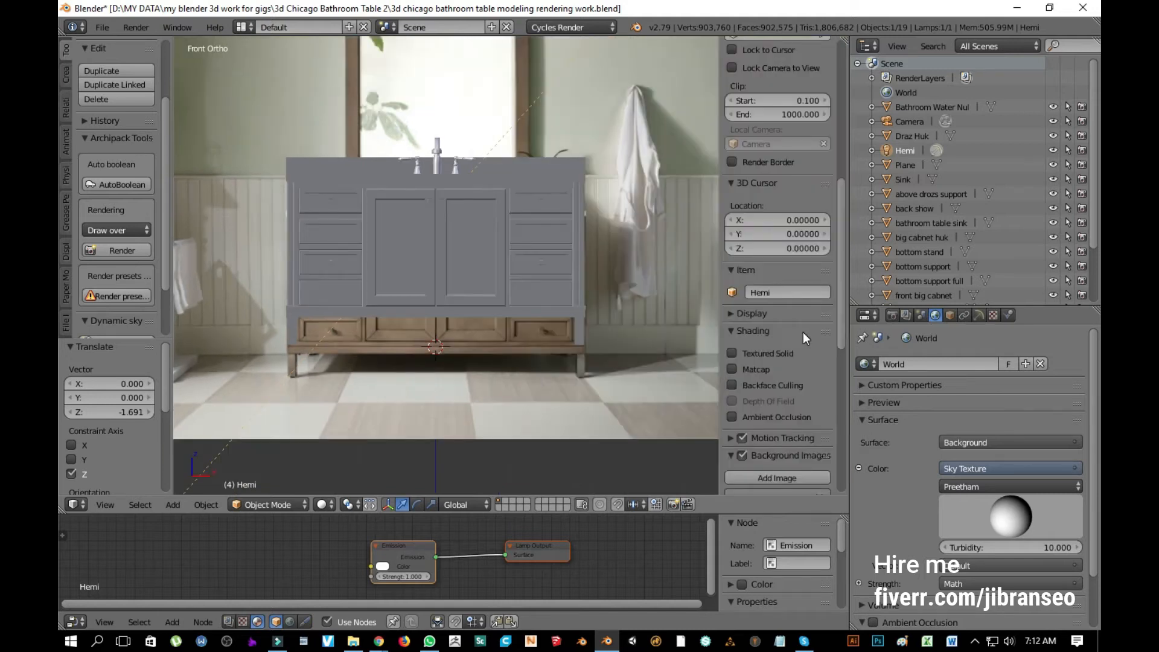
scroll(792, 310, down, 10)
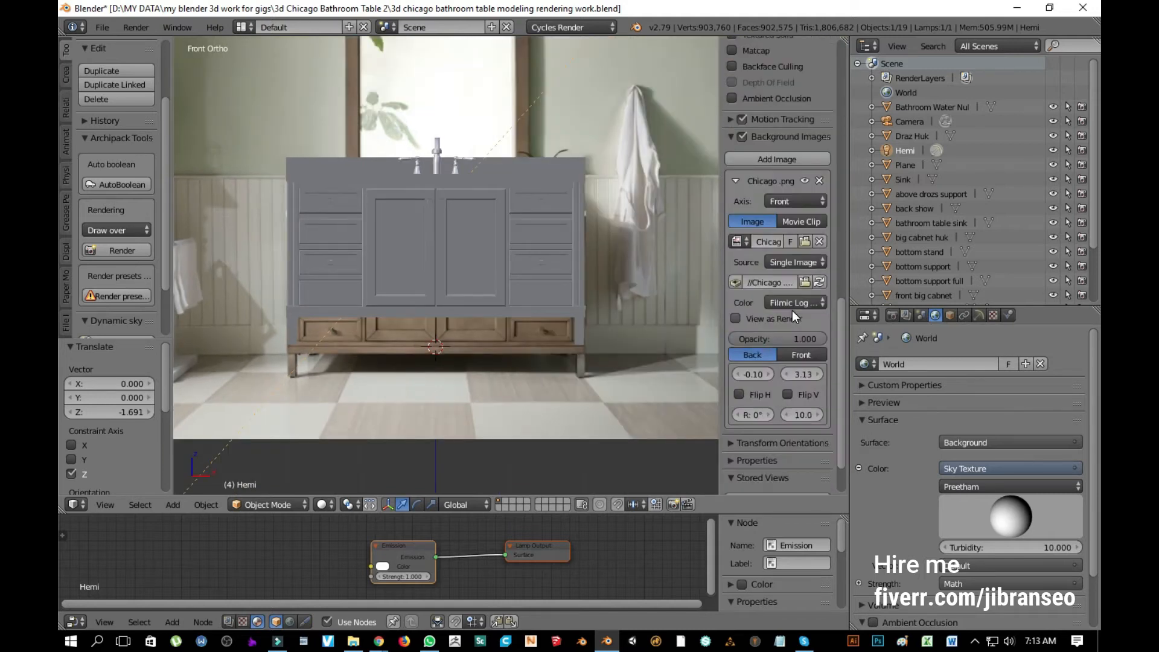
click(805, 181)
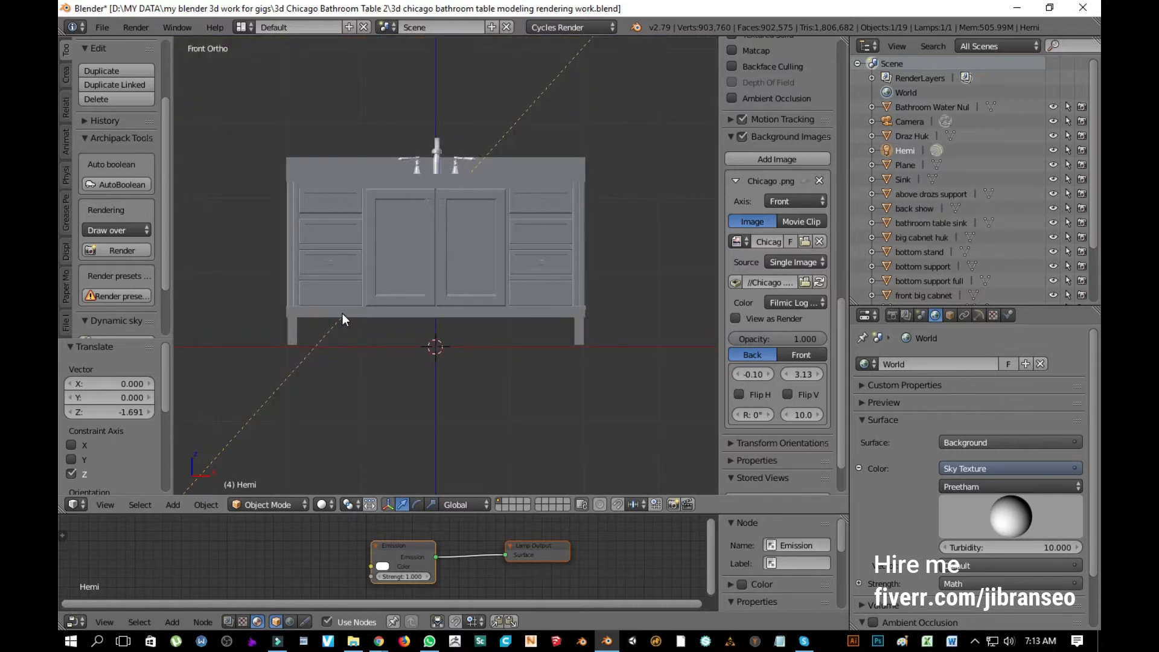
key(n)
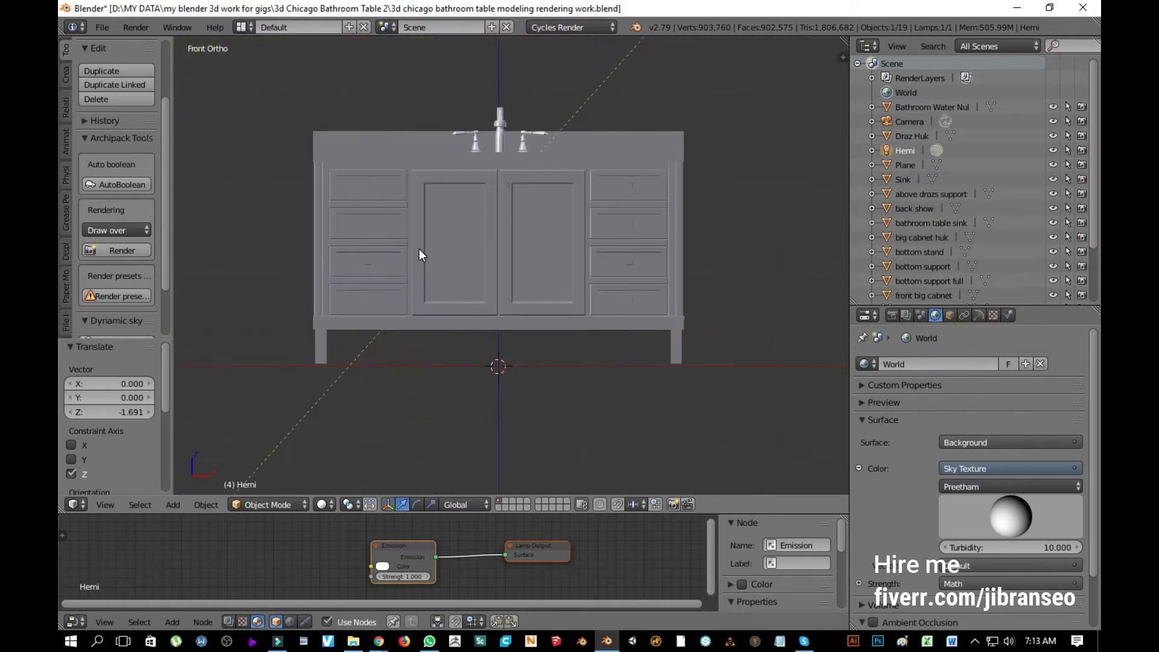
Step: Select the camera in camera view and move it back about 3.575 along its local Z axis
shift+middle_drag(536, 242, 602, 315)
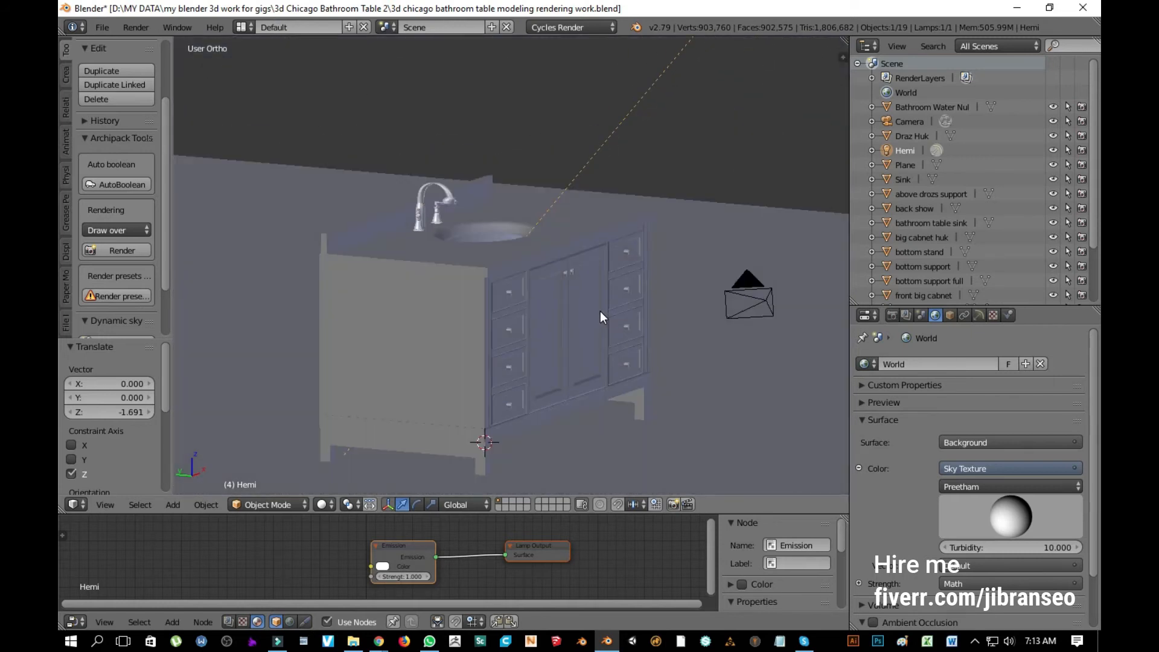
key(KP_0)
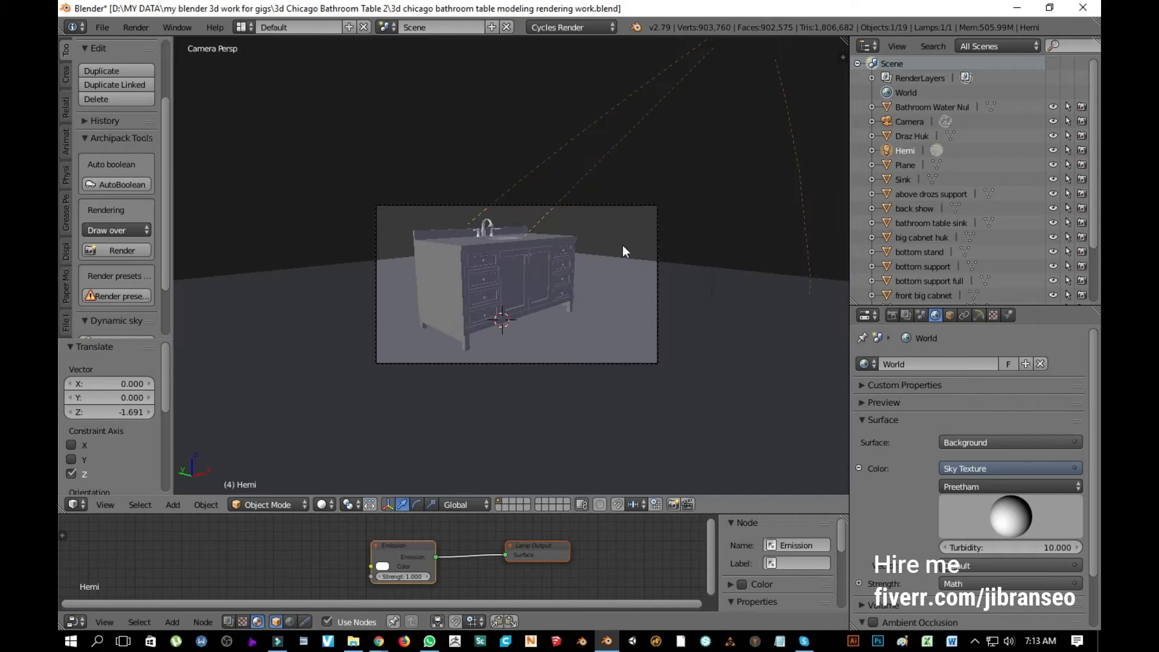
right_click(629, 213)
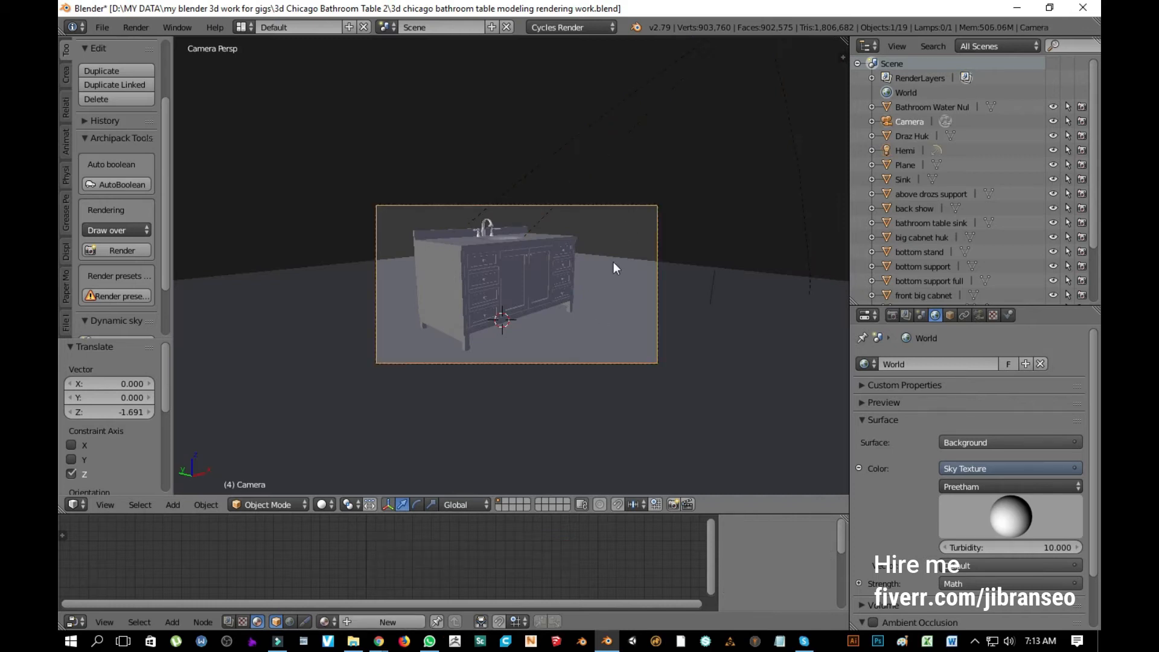
key(g)
key(z)
key(z)
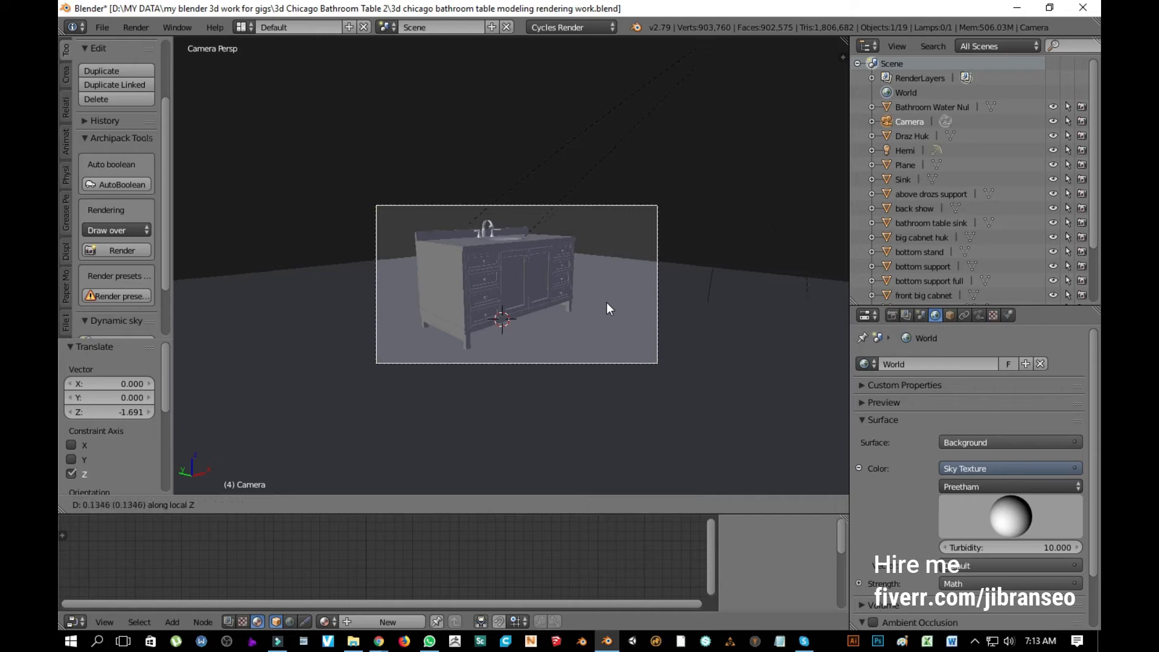
click(606, 337)
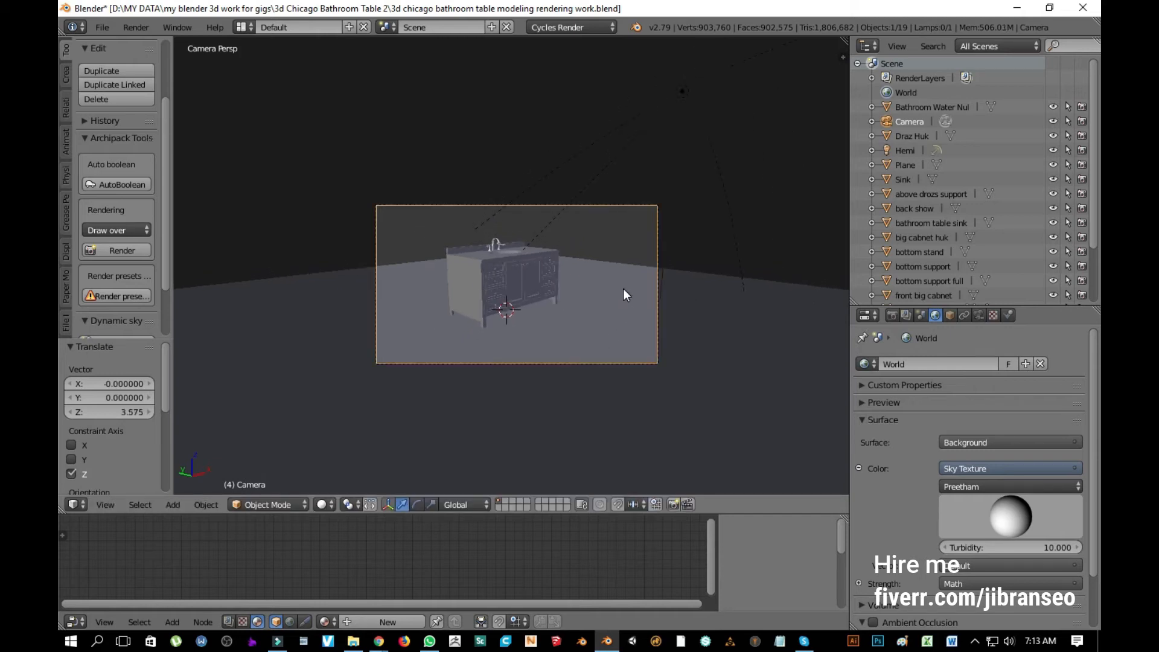
Step: Shift the camera about -0.68 along the global X axis
key(g)
key(x)
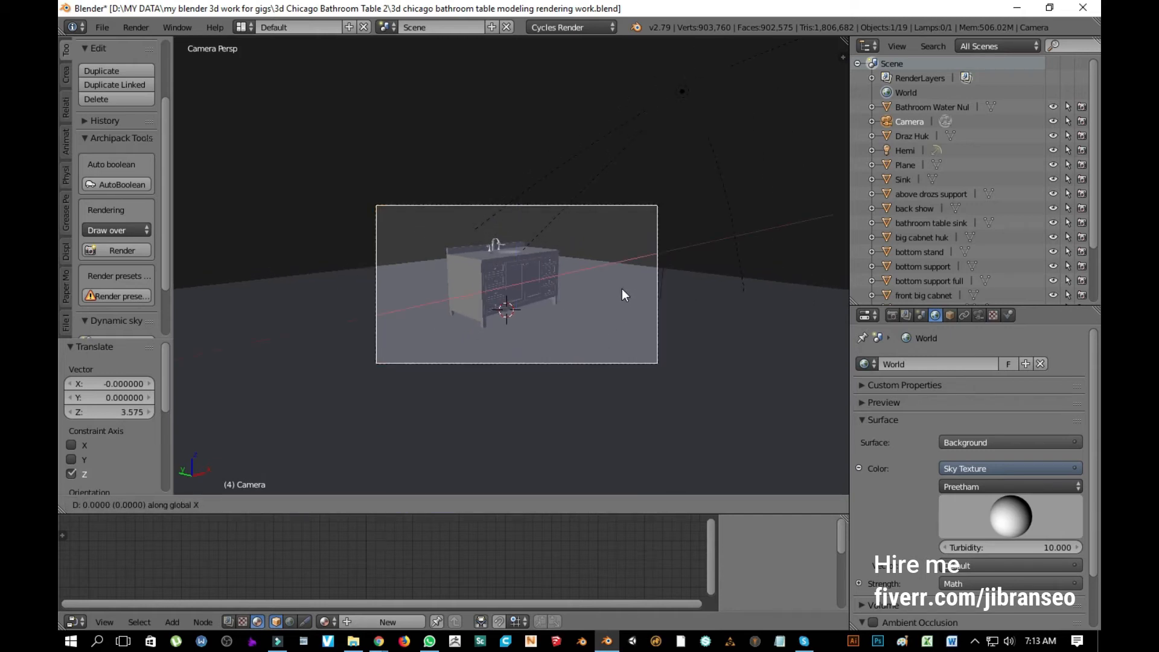
click(596, 292)
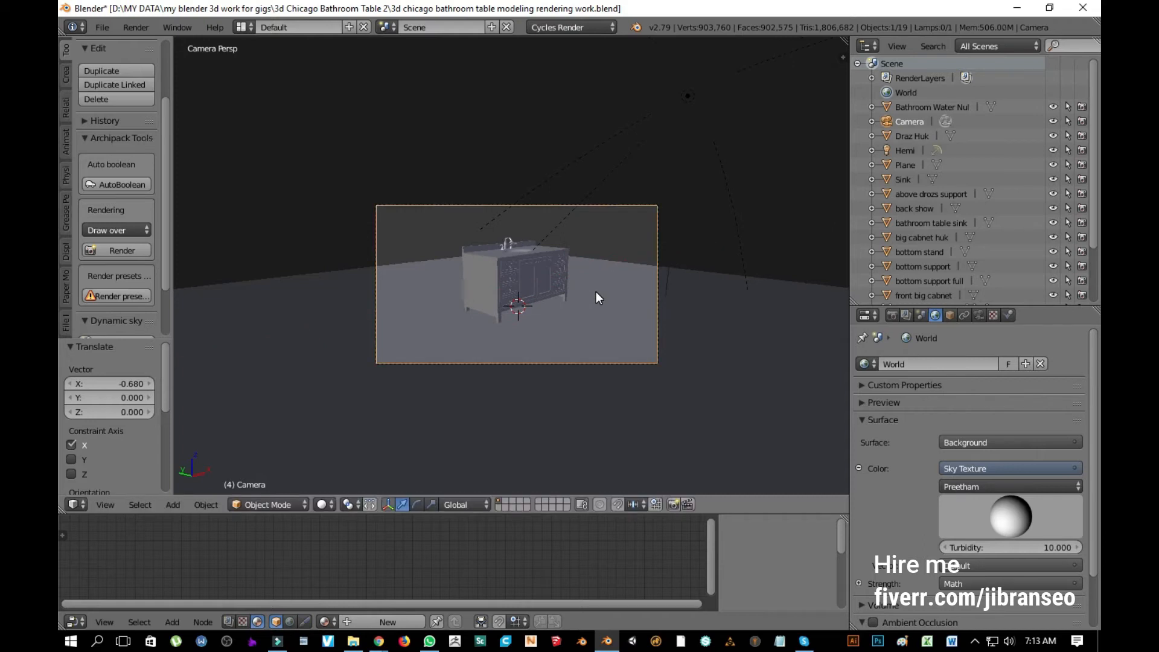
Step: Save the file over itself and switch the camera view to rendered shading
key(ctrl+s)
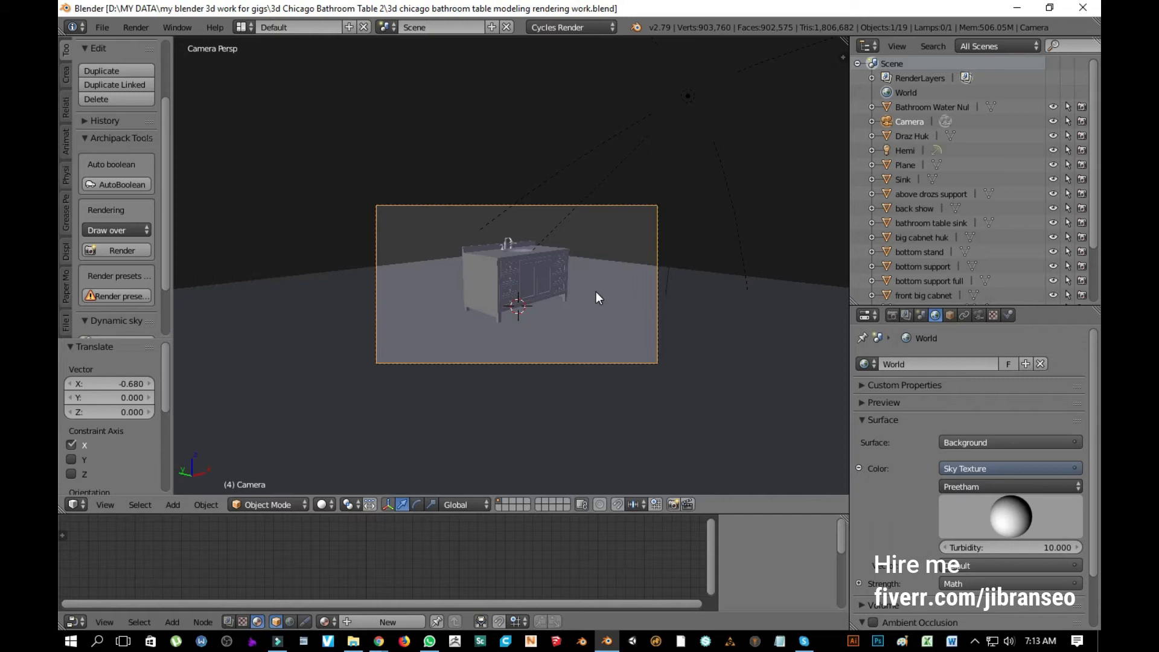
key(shift+z)
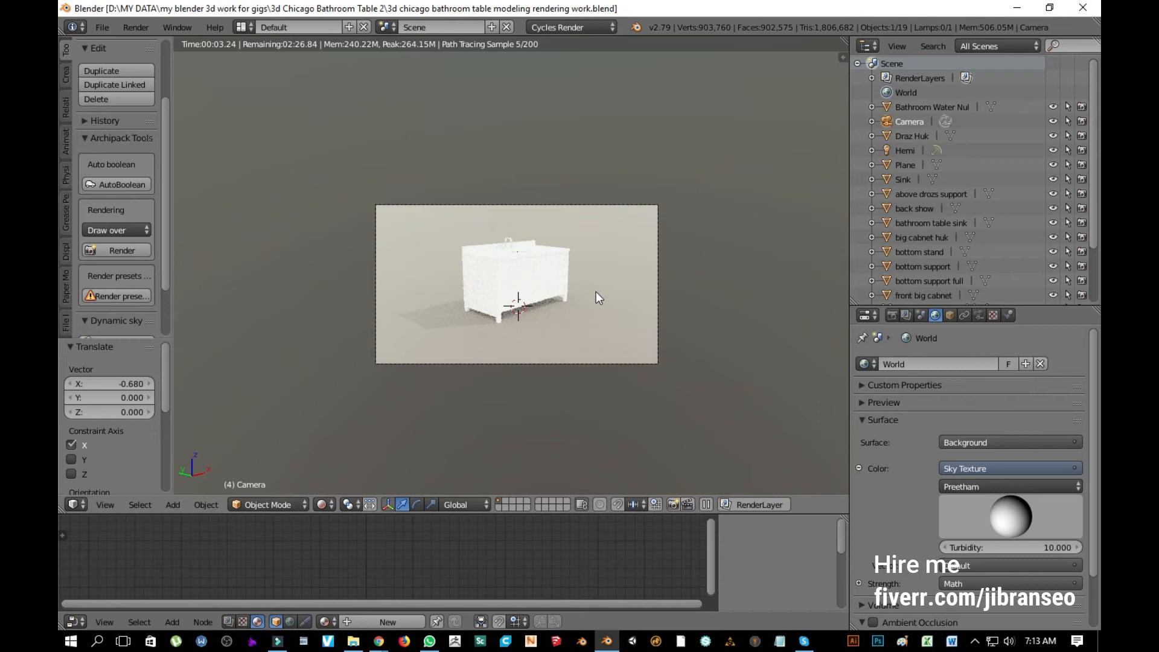
Step: Set the world sky texture's turbidity to 2
click(1014, 547)
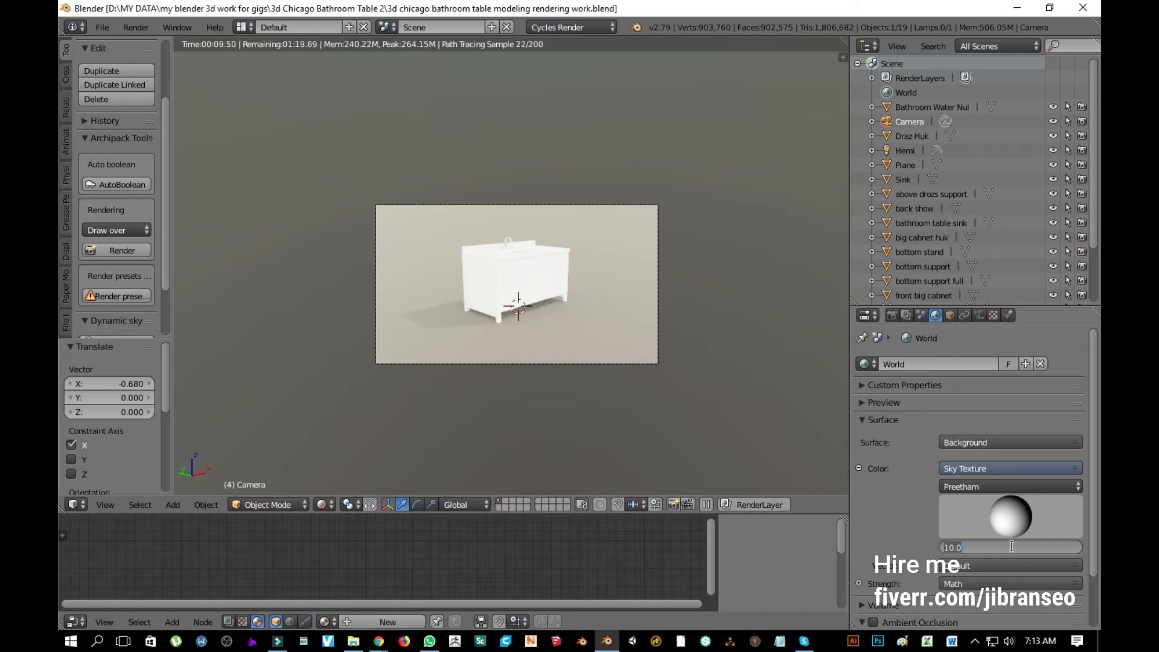
text(2)
key(Return)
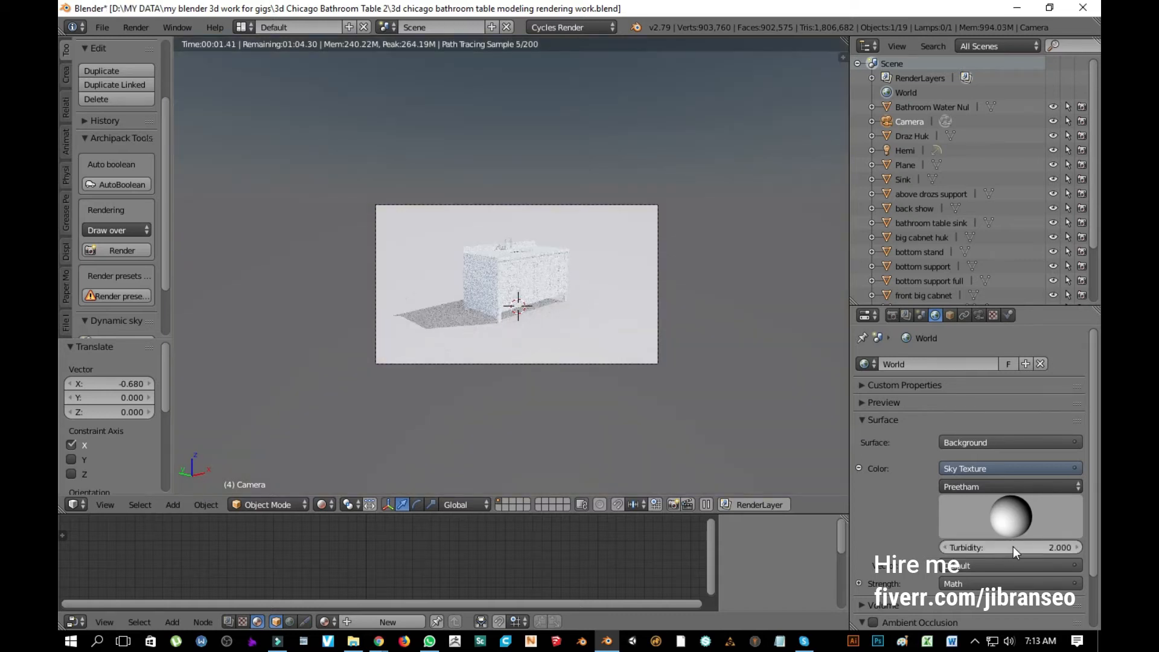
Step: Lower the world sky texture's turbidity to its minimum of 1
click(1013, 546)
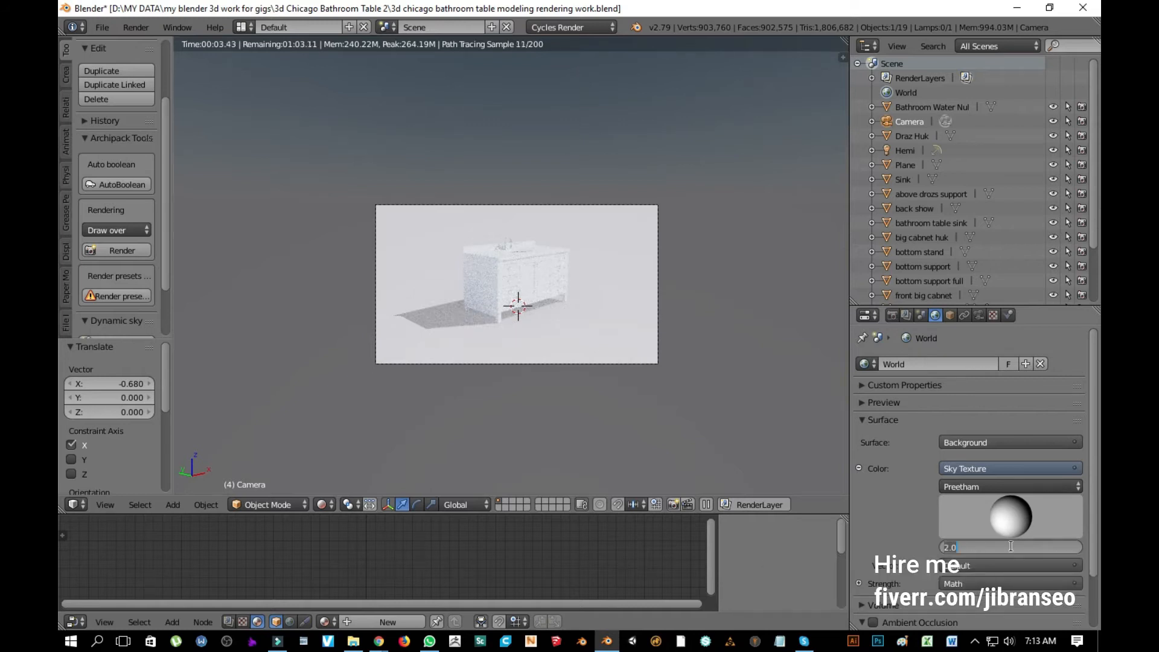
text(1)
key(Return)
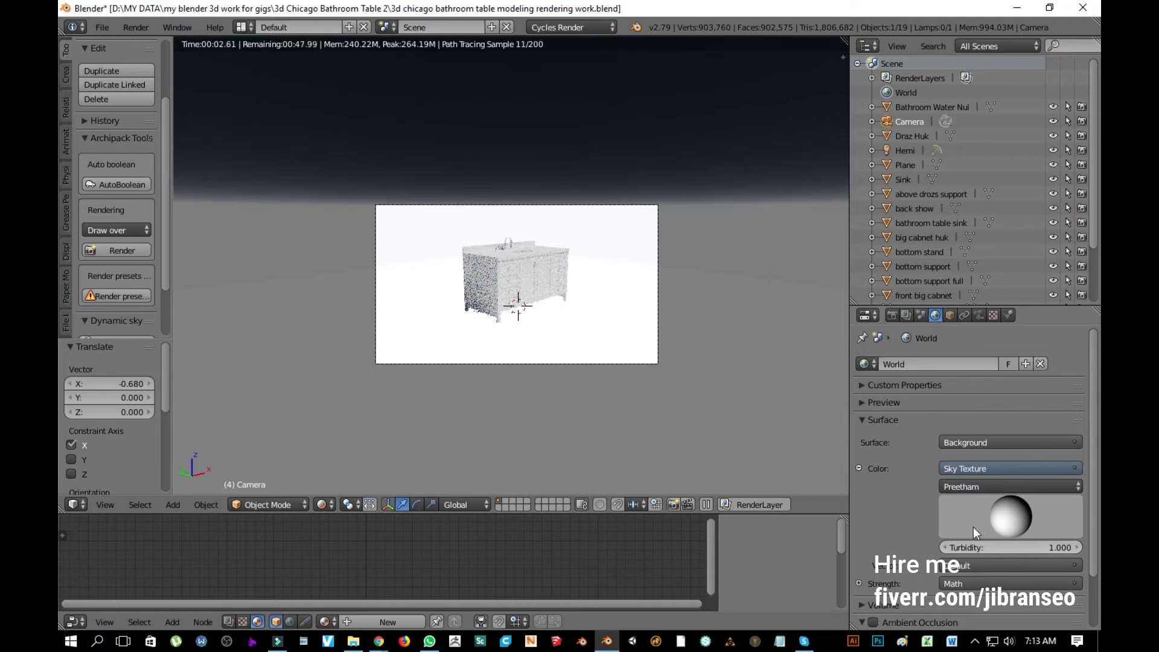
scroll(427, 278, up, 4)
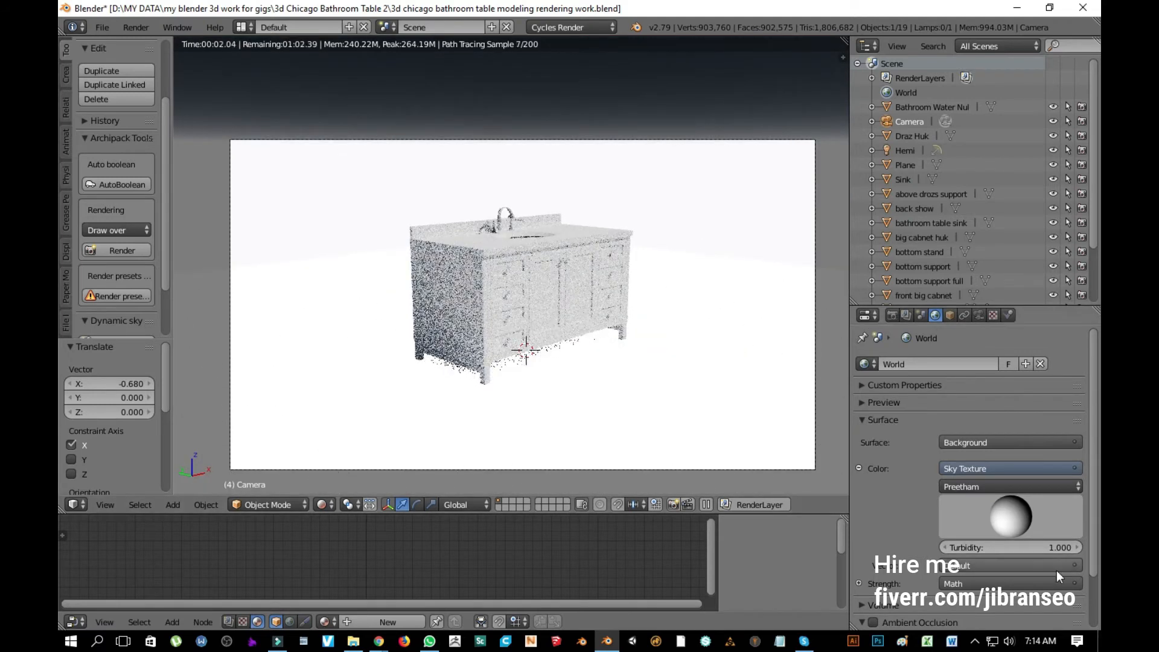
click(1018, 550)
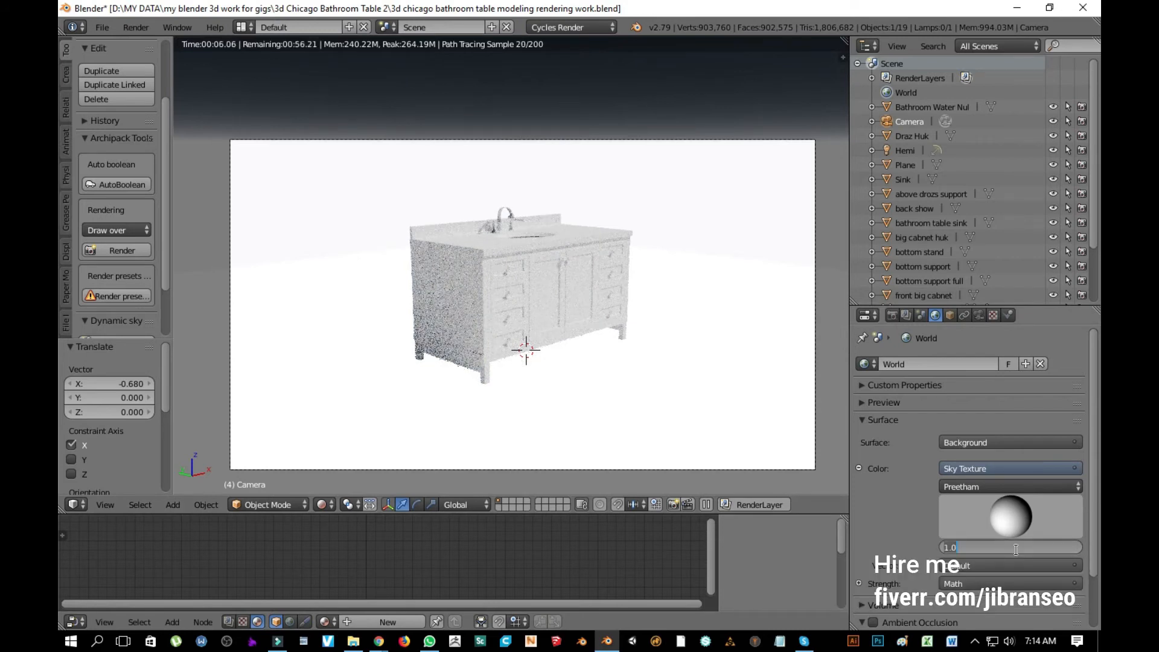
key(BackSpace)
key(Return)
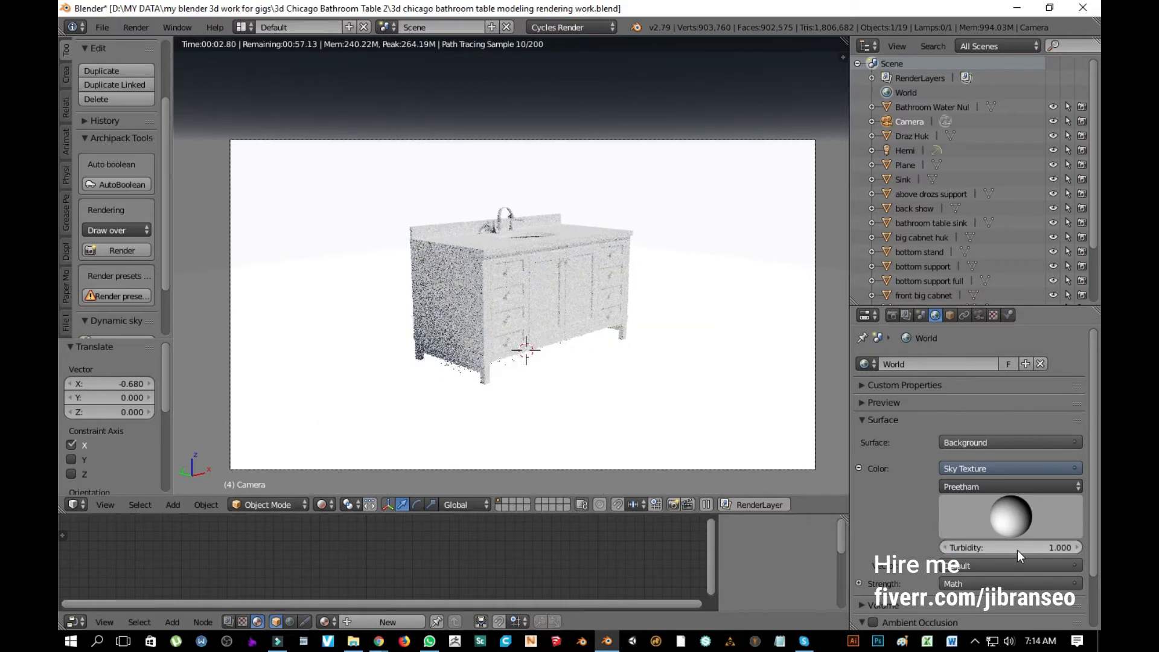
Step: Turn off Transmission and Glossy ray visibility for the floor plane in its Cycles settings, leaving Camera visibility on
right_click(742, 417)
click(950, 316)
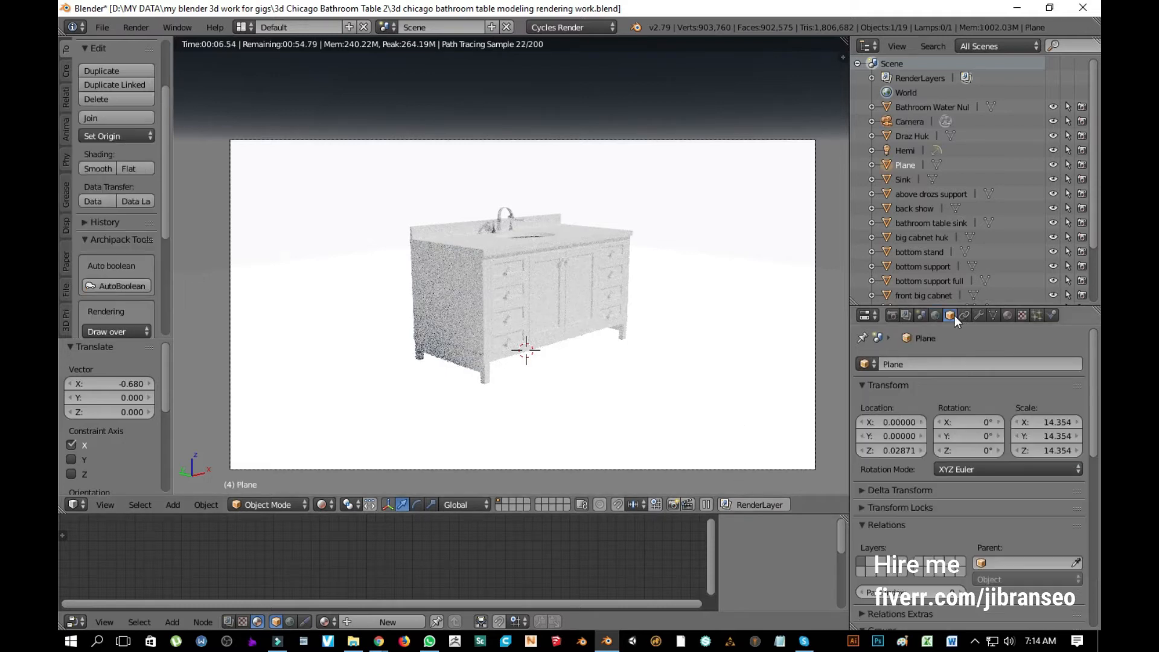
scroll(925, 575, down, 10)
scroll(926, 575, down, 5)
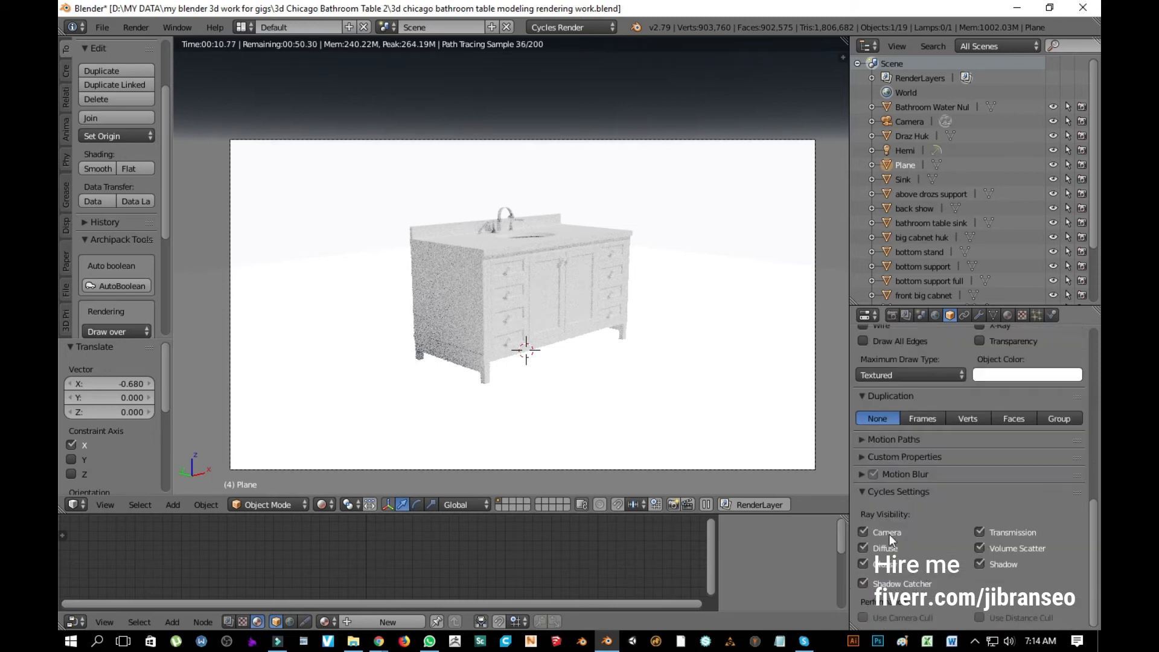
click(884, 530)
click(885, 528)
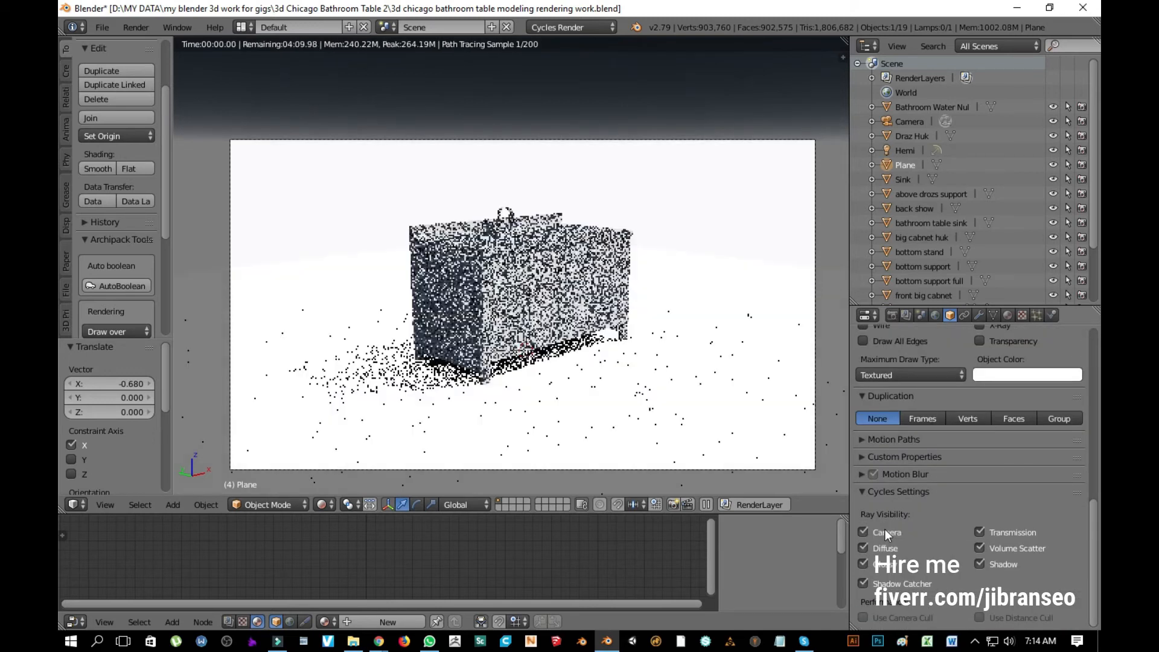
click(1011, 531)
click(883, 566)
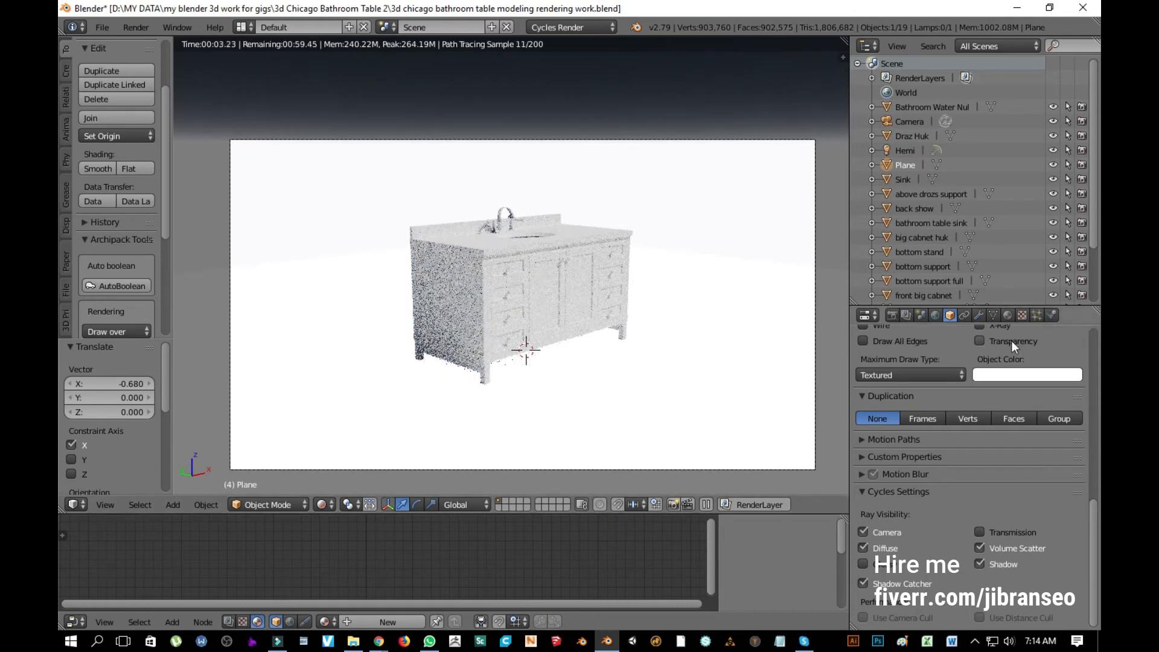
Step: Change the world's sky type to Hosek / Wilkie with a turbidity of 1
click(935, 316)
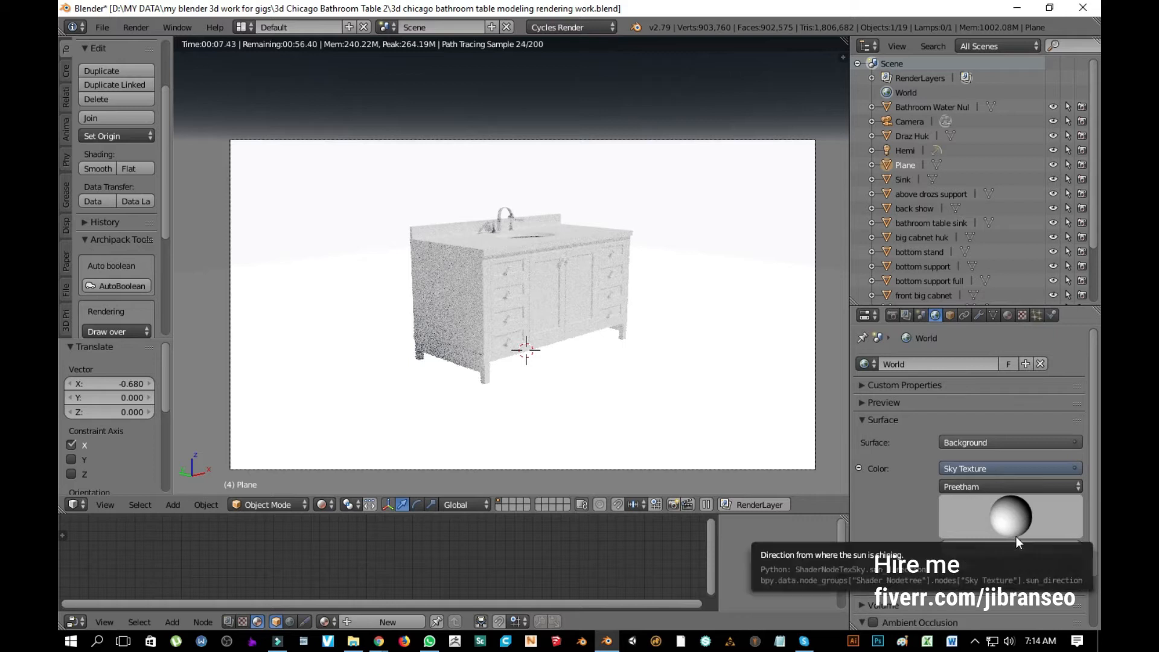
click(1023, 486)
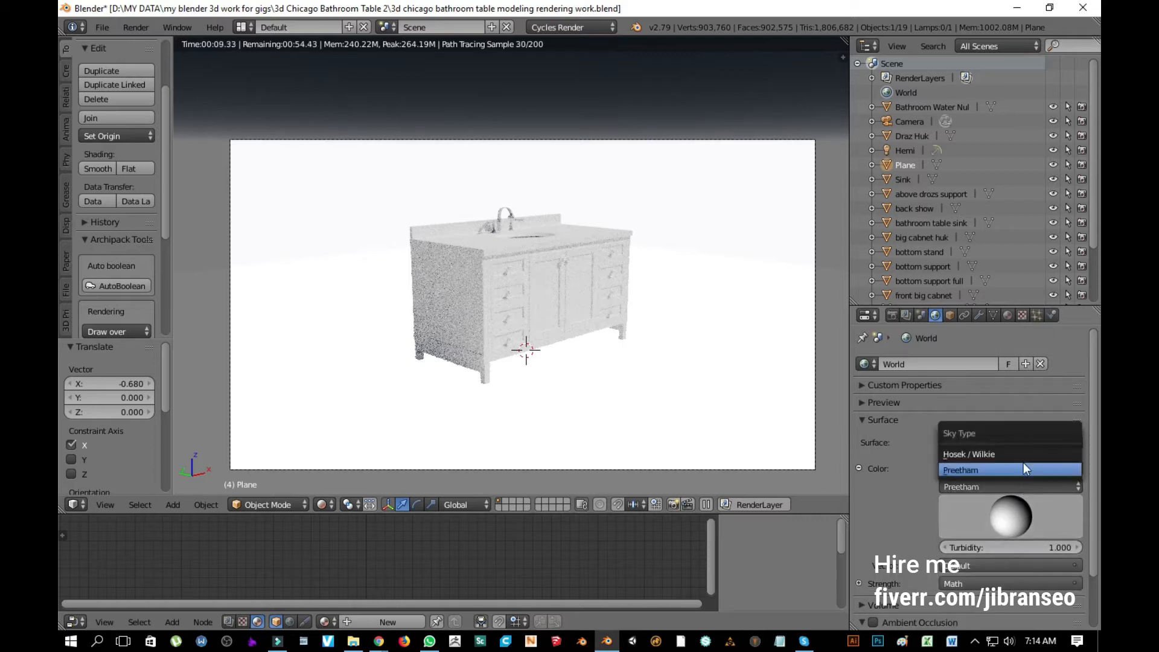
click(1026, 448)
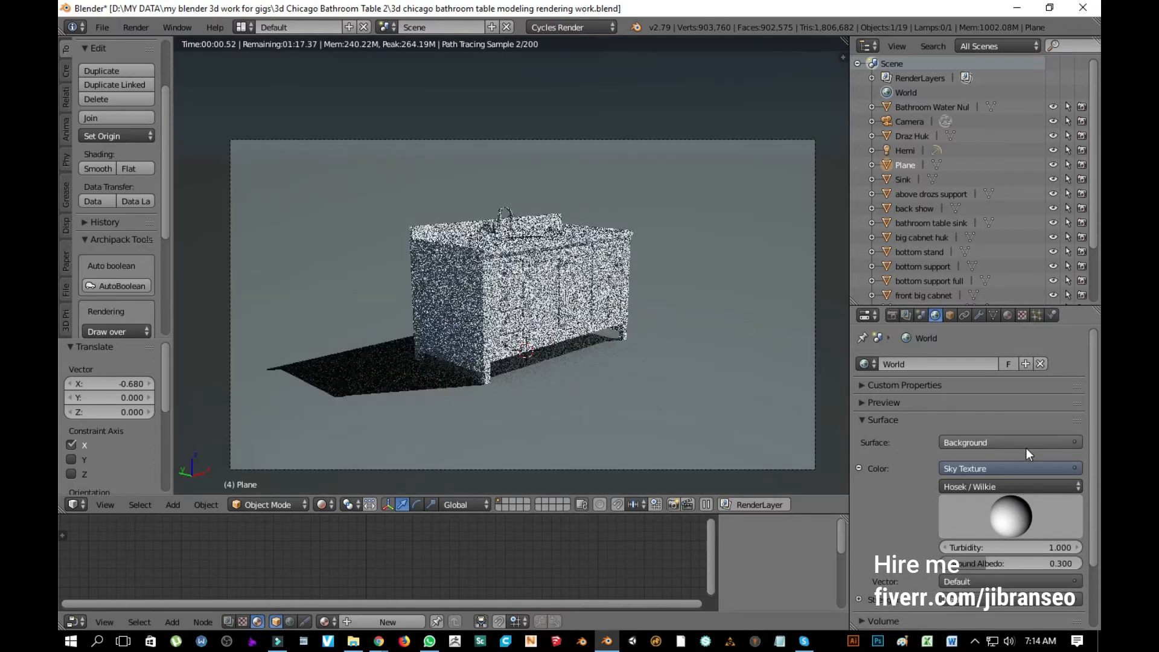
click(1017, 542)
key(BackSpace)
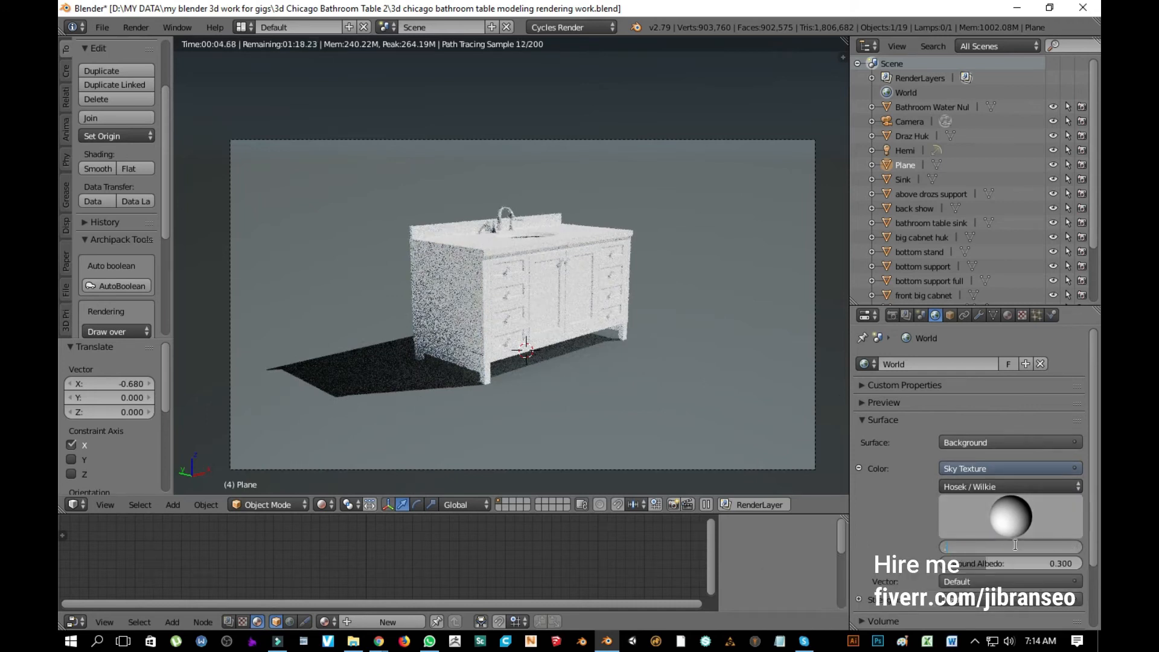
key(Return)
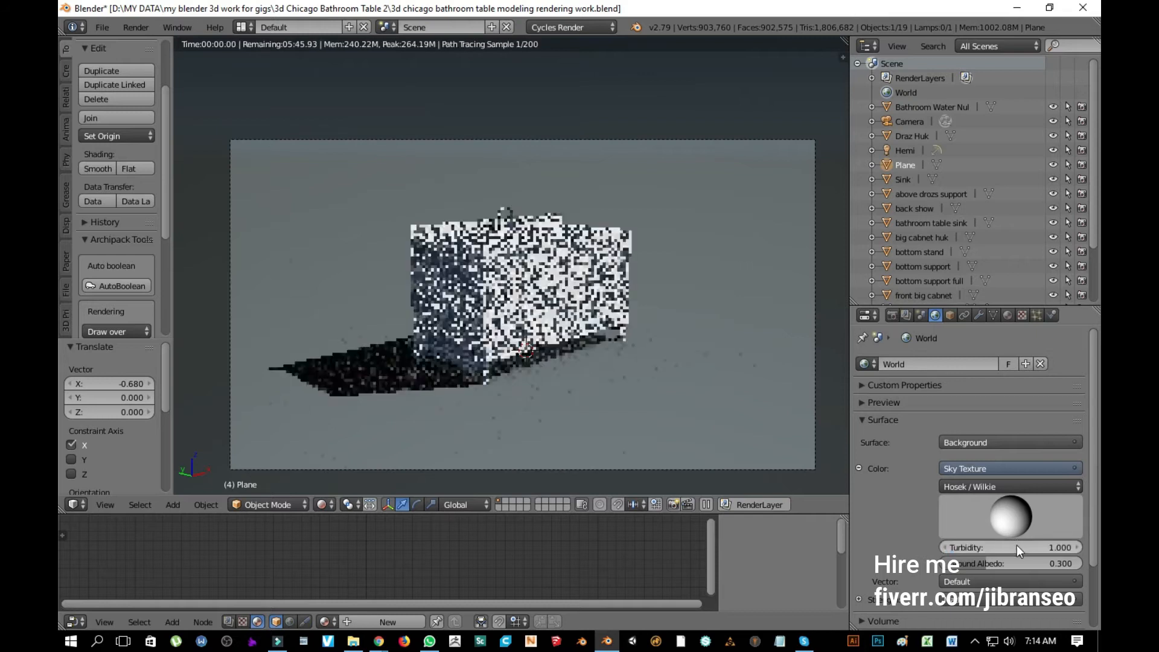
Step: Raise the sky texture's ground albedo to 1 and save the file over itself
drag(996, 566, 1080, 565)
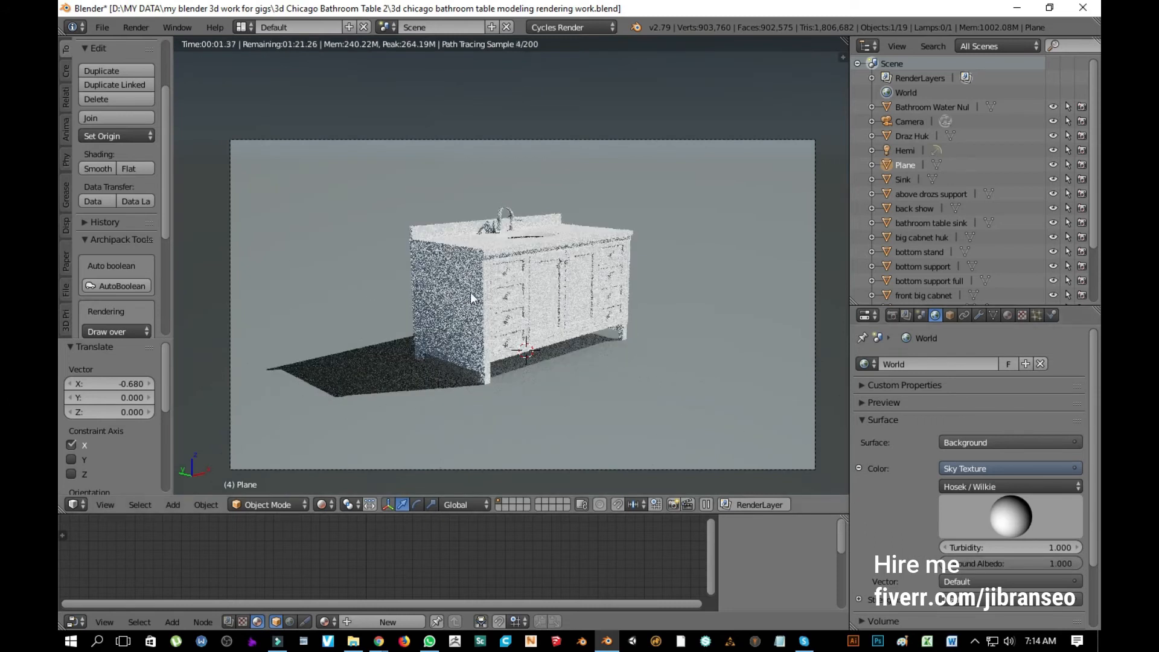
scroll(506, 291, up, 2)
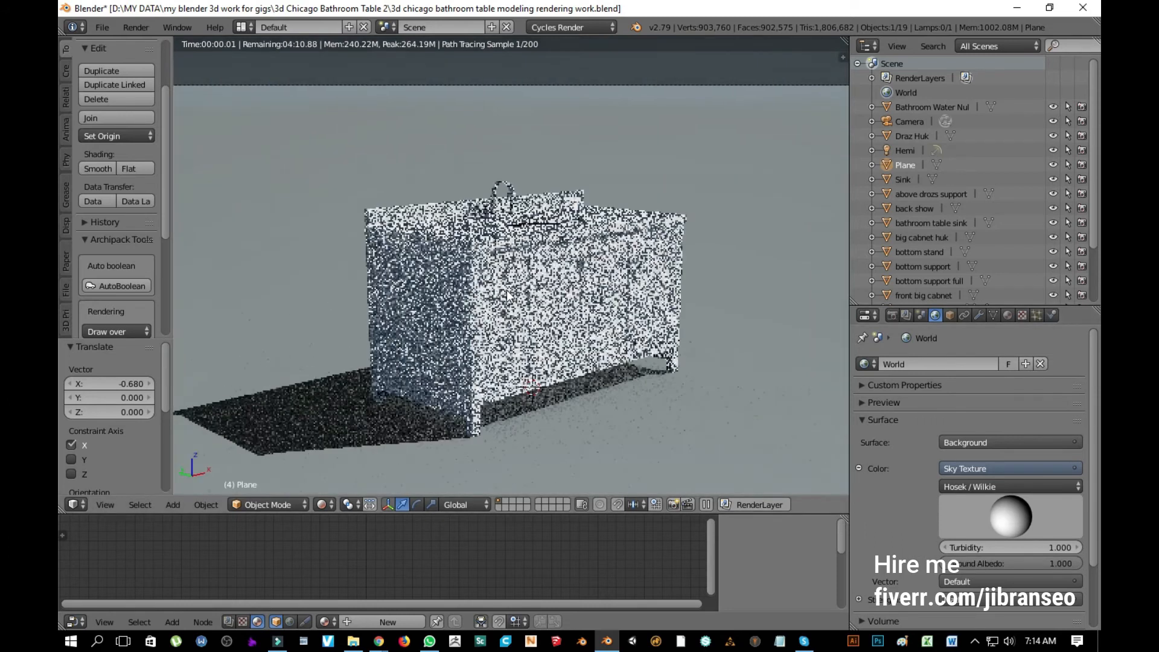
scroll(506, 291, down, 3)
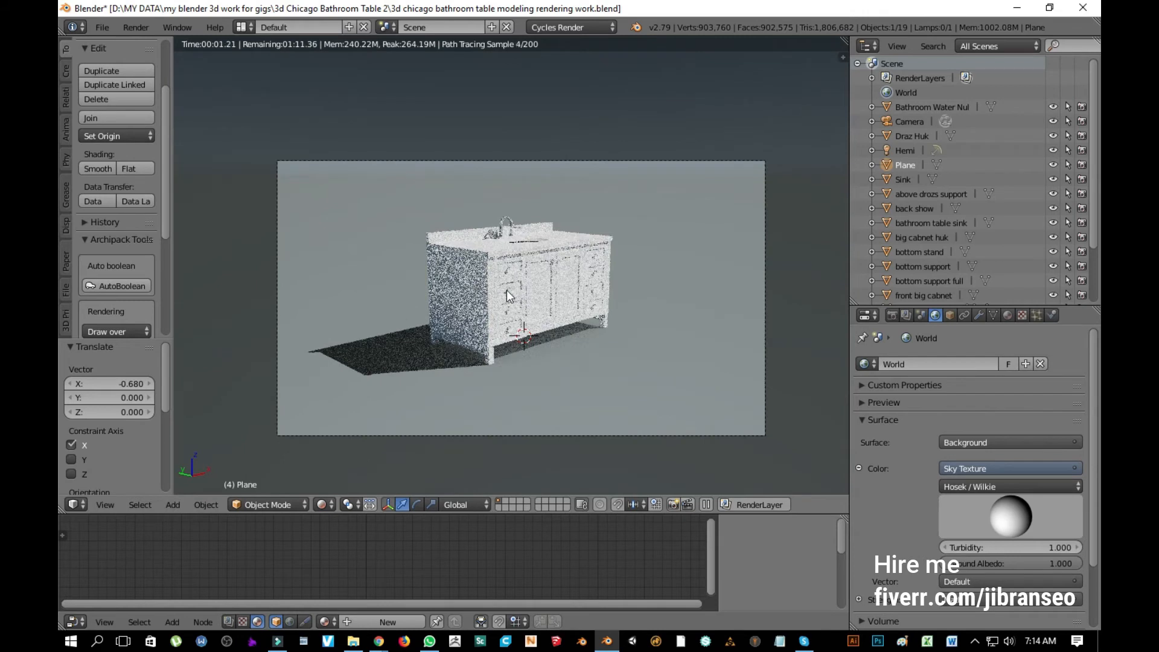
key(ctrl+s)
click(506, 290)
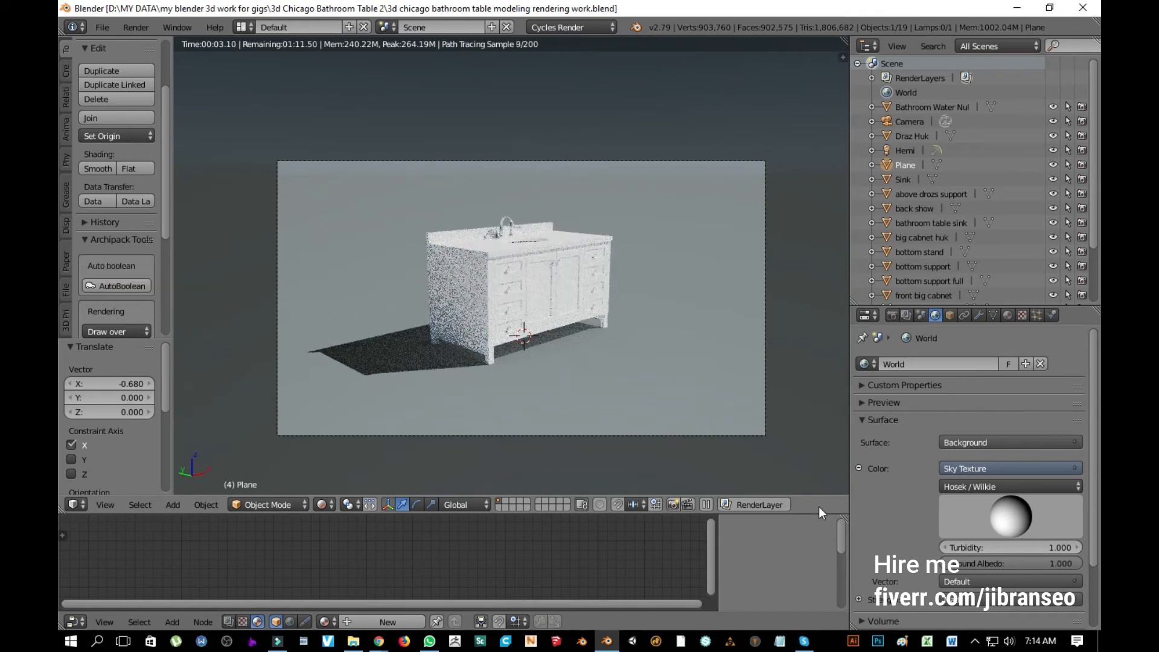
Step: Turn the sky texture's sun direction so its preview sphere is lit from below, and save over the existing file
mouse_move(1006, 511)
mouse_down()
mouse_move(995, 509)
mouse_move(1027, 537)
mouse_move(1020, 574)
mouse_up()
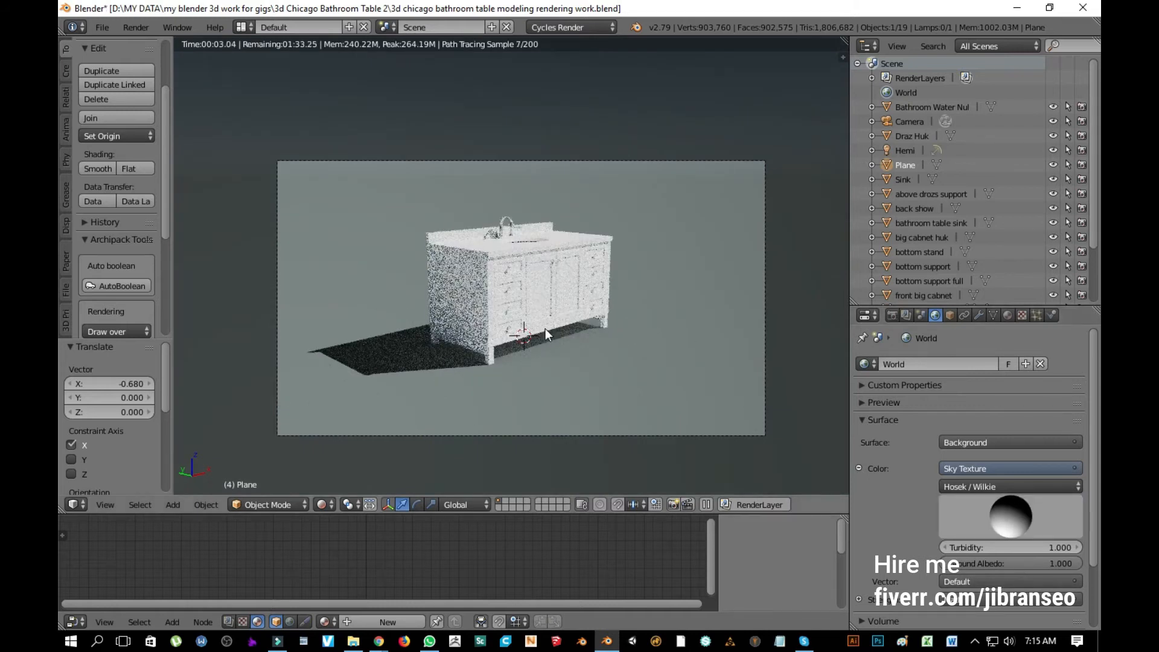
key(ctrl+s)
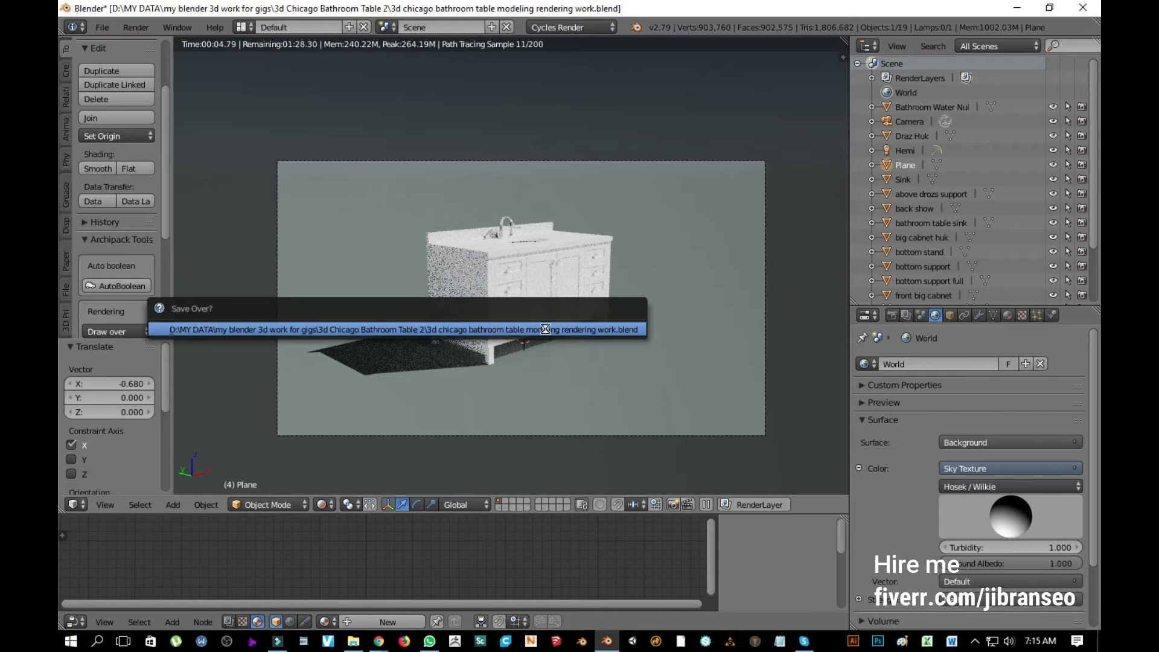
click(545, 329)
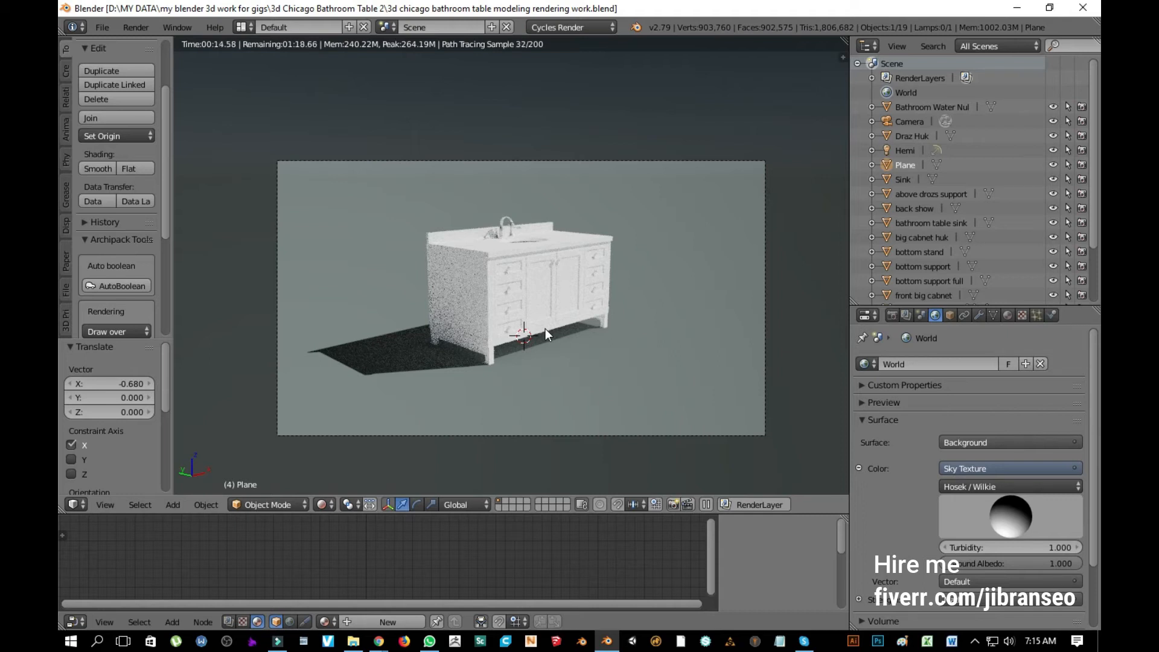
Step: Render the camera view as a still image and display the sampling settings during the render
key(F12)
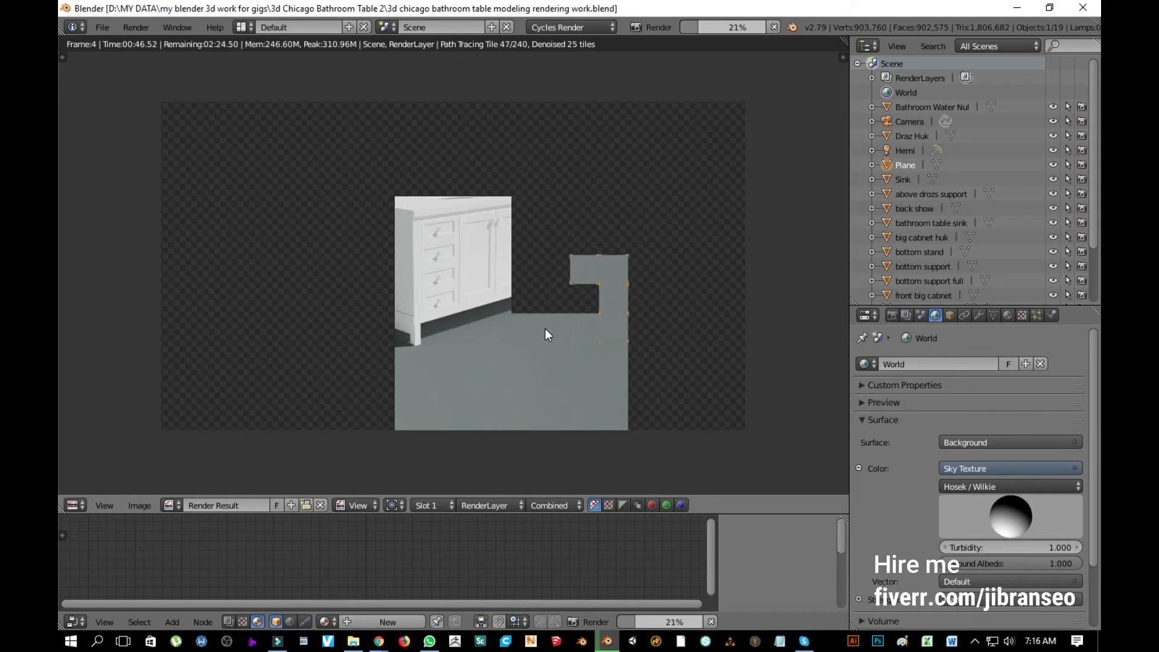
click(891, 314)
scroll(1085, 488, down, 5)
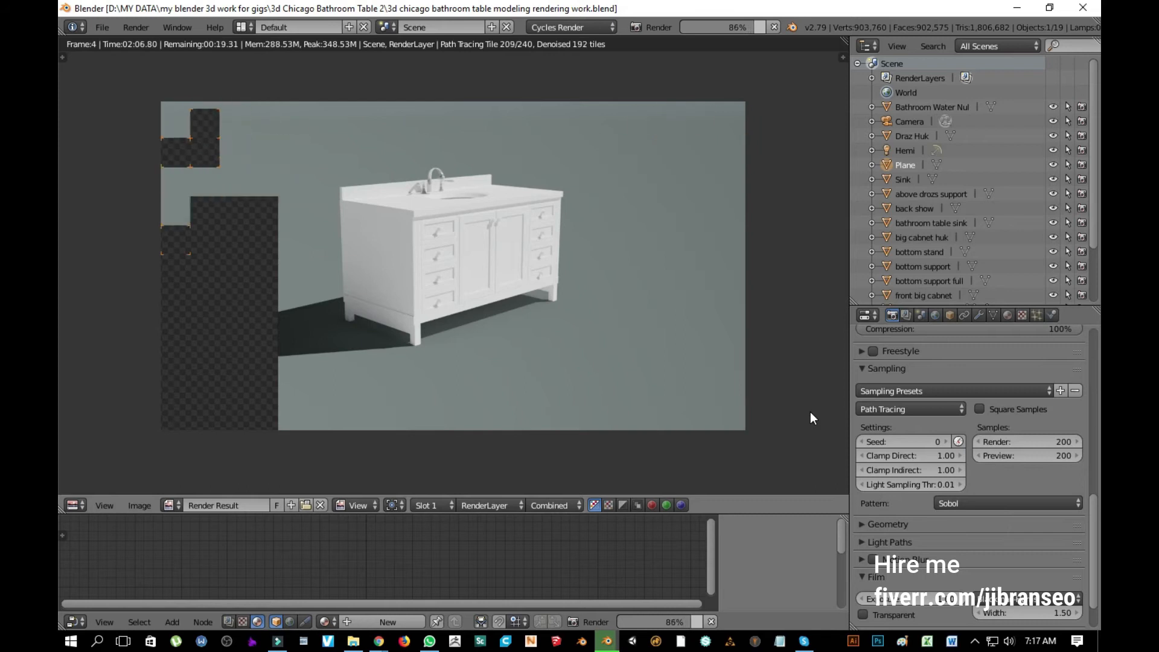
click(974, 641)
click(971, 623)
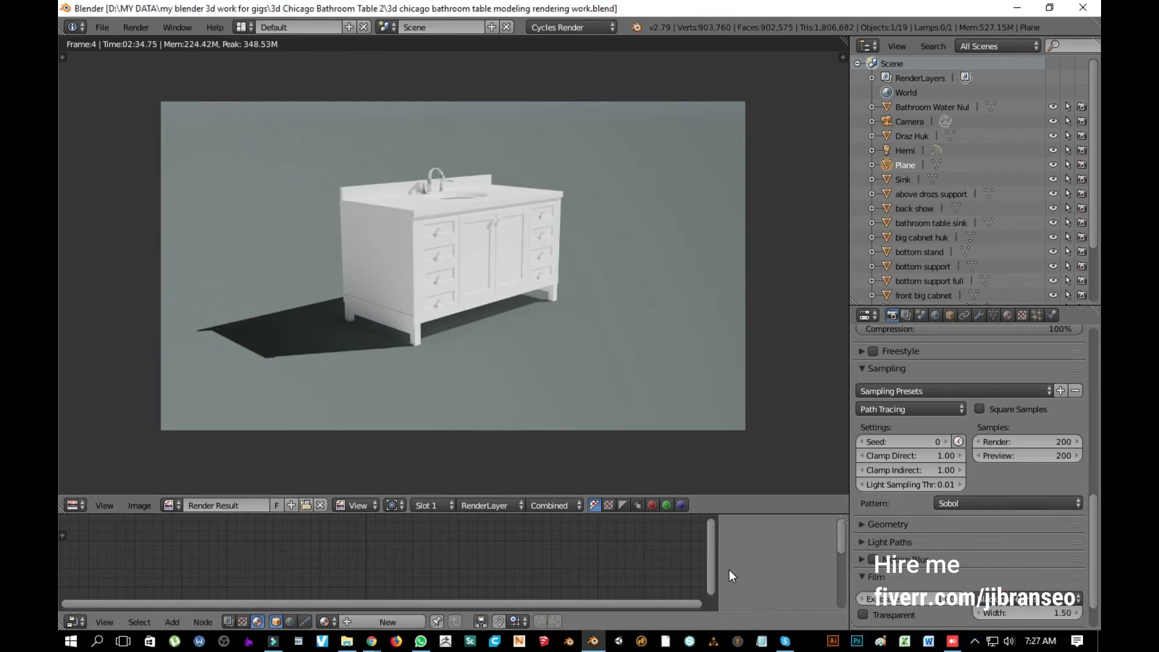
Step: Save the rendered image as "3d chicago bathroom table rendered result.png" in the 3d Chicago Bathroom Table 2 folder
scroll(193, 479, up, 1)
click(143, 504)
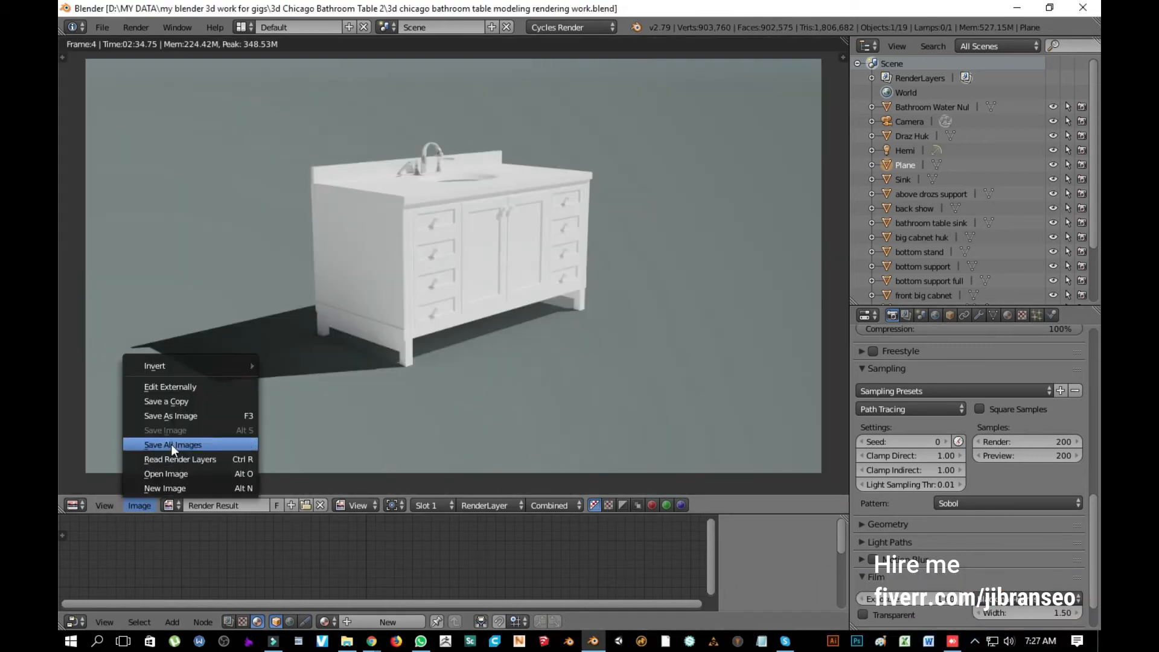
click(191, 419)
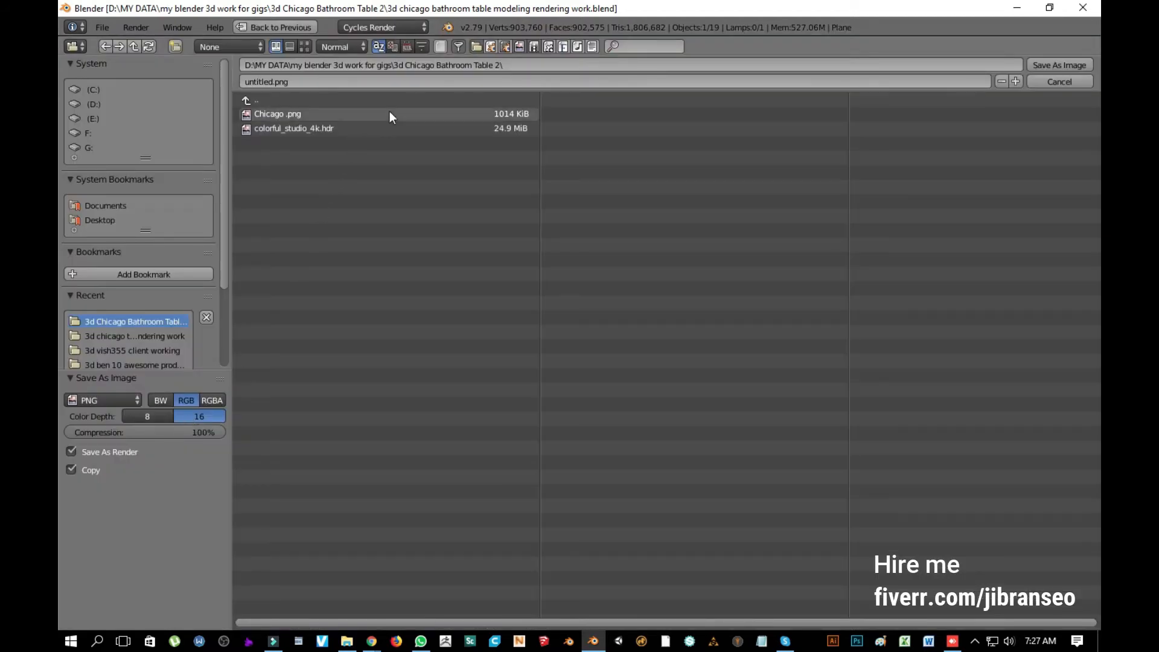
click(427, 81)
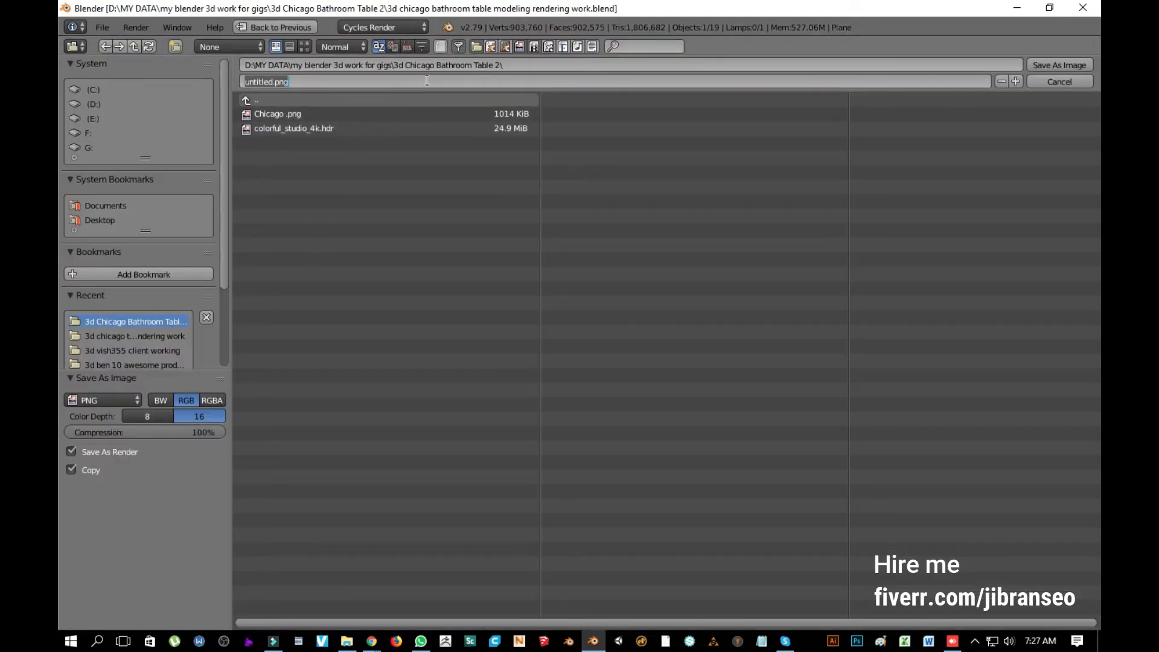
key(shift+Home)
text(3d chicago br)
key(BackSpace)
text(athroo)
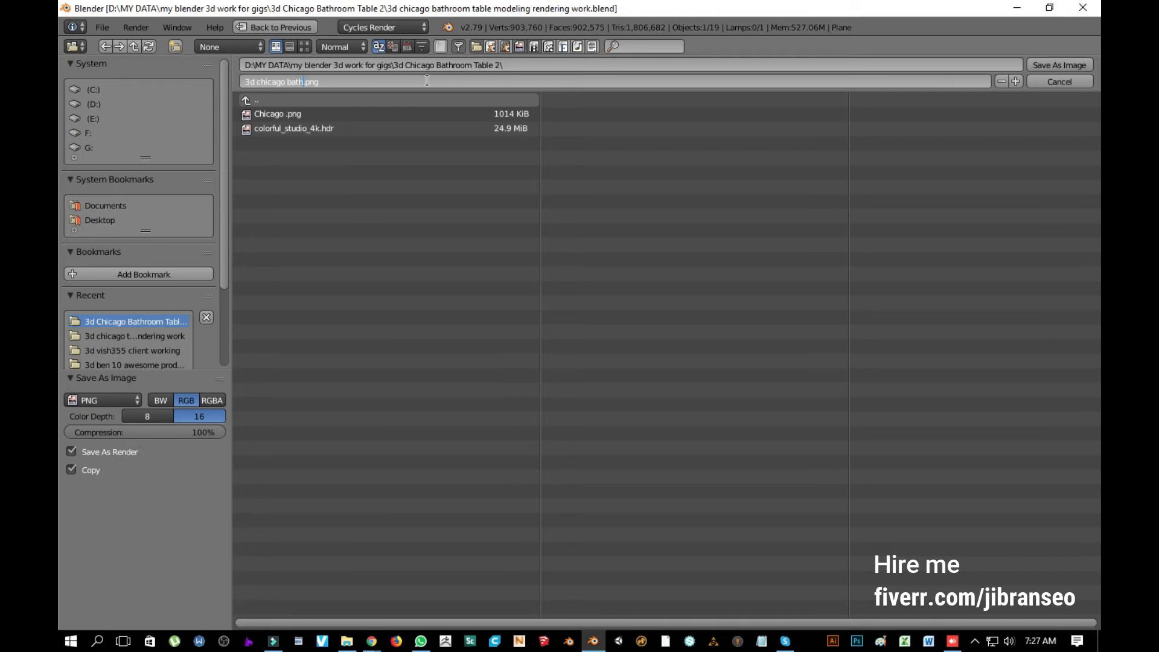
text(m table rendered result)
key(Return)
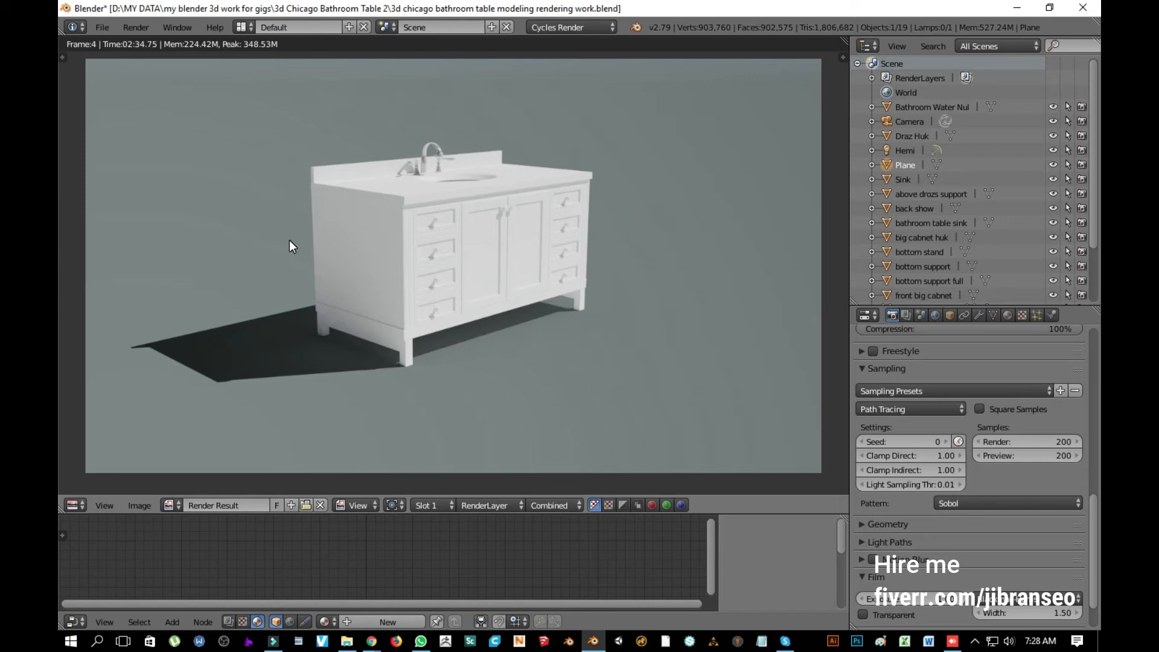
Step: Close the render result and return the camera view to solid shading
key(Escape)
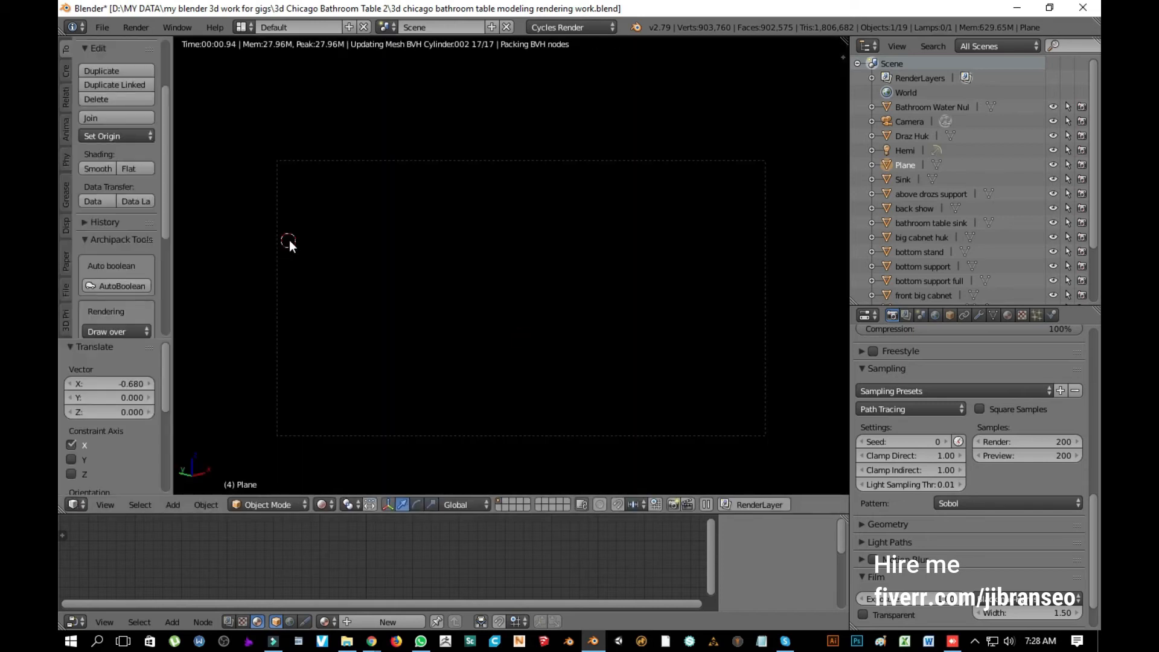
key(shift+z)
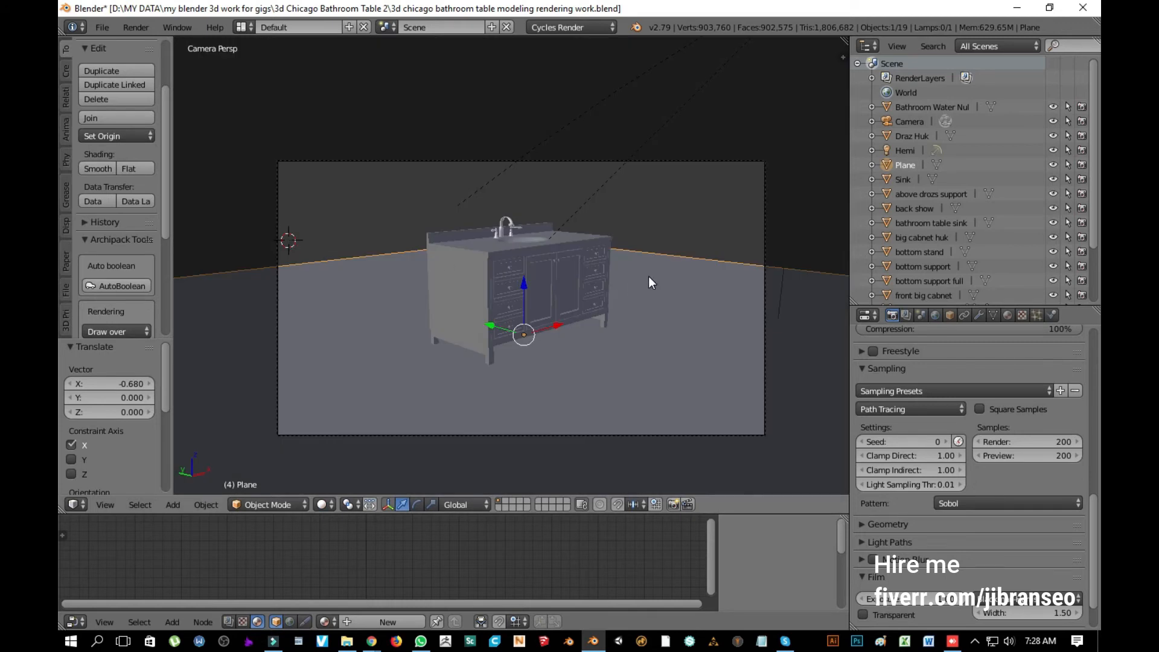
Step: Select the camera in a wireframe top view and rotate it about -88.3°, to face the vanity from the opposite front corner
right_click(621, 148)
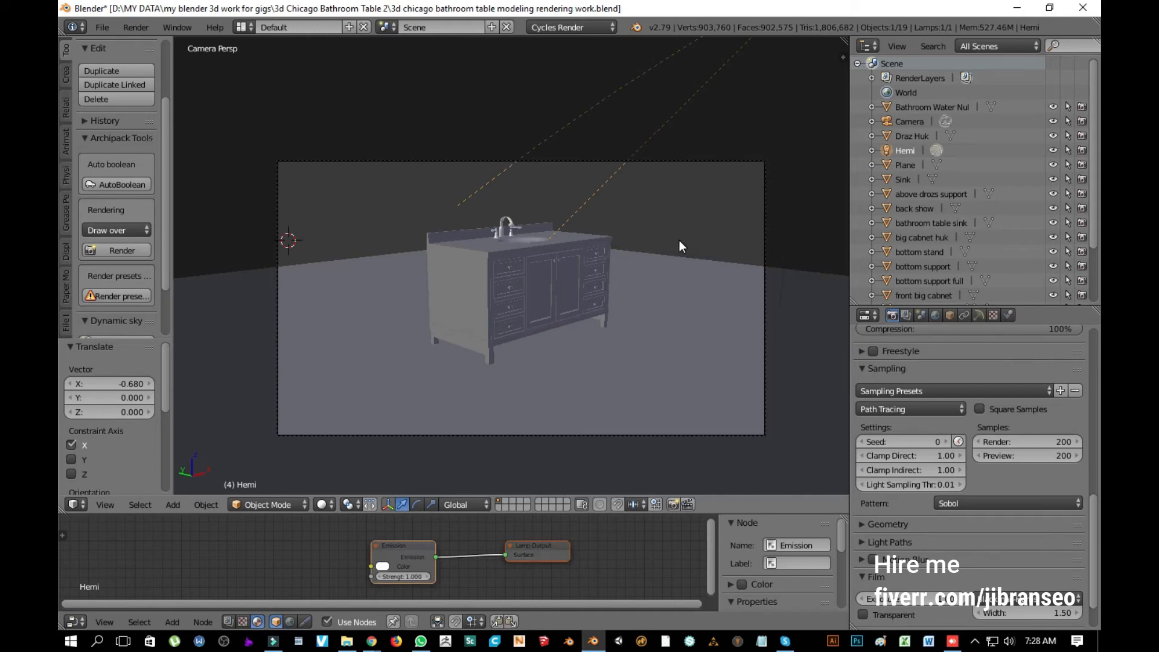
key(KP_7)
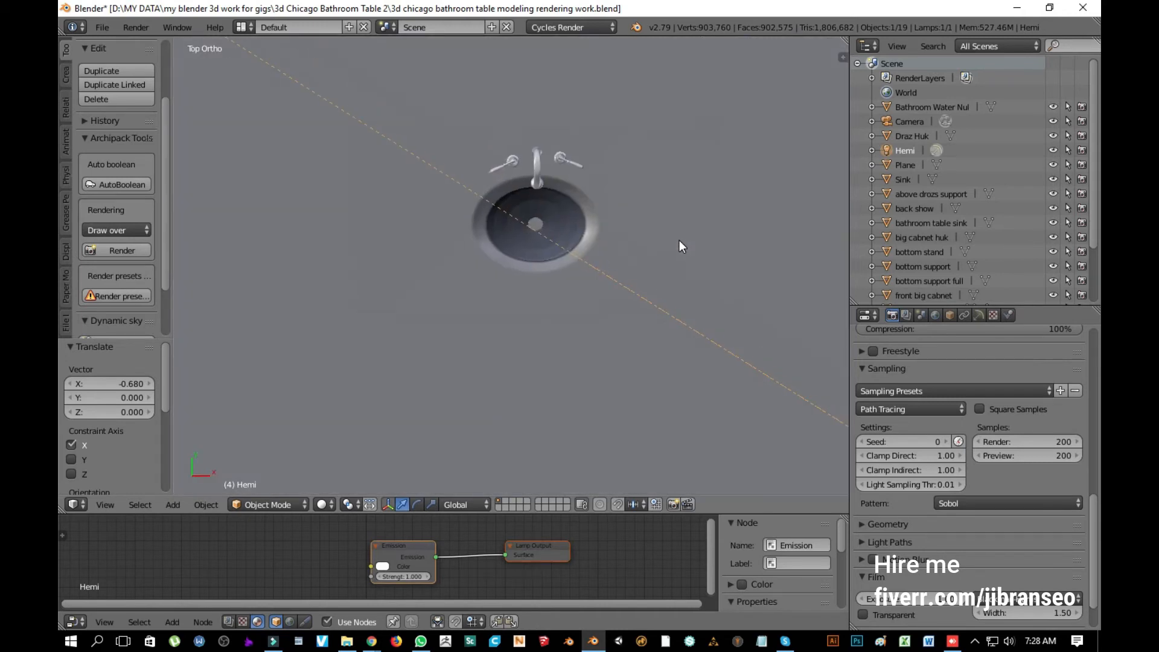
scroll(680, 241, down, 10)
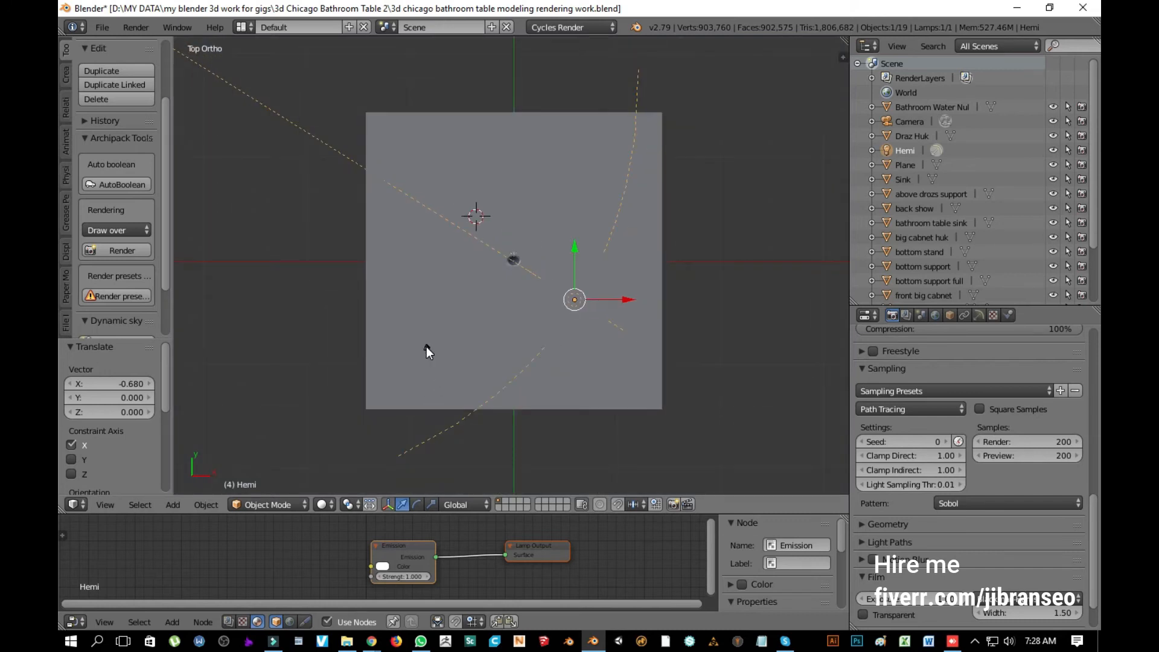
right_click(426, 348)
right_click(426, 349)
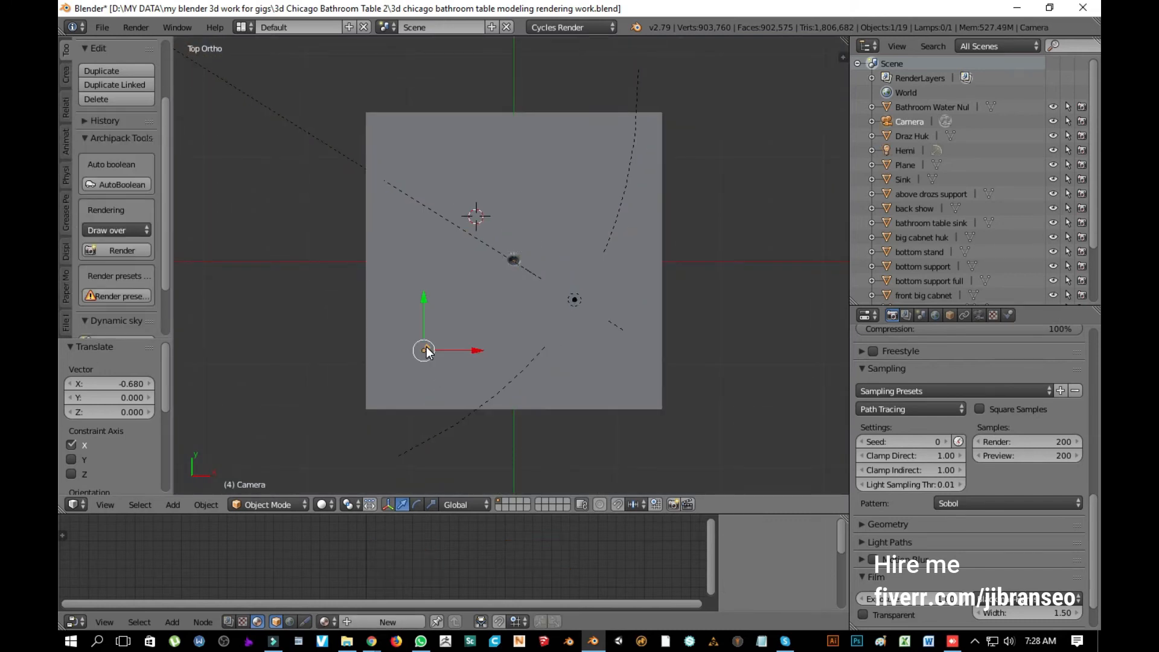
key(z)
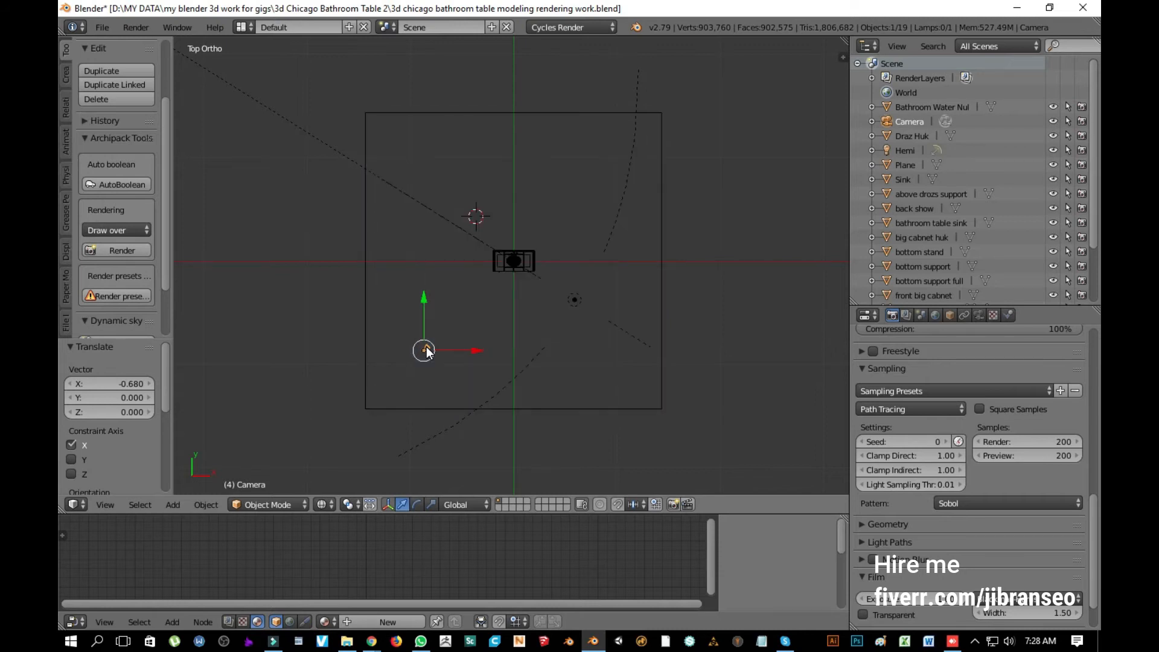
key(r)
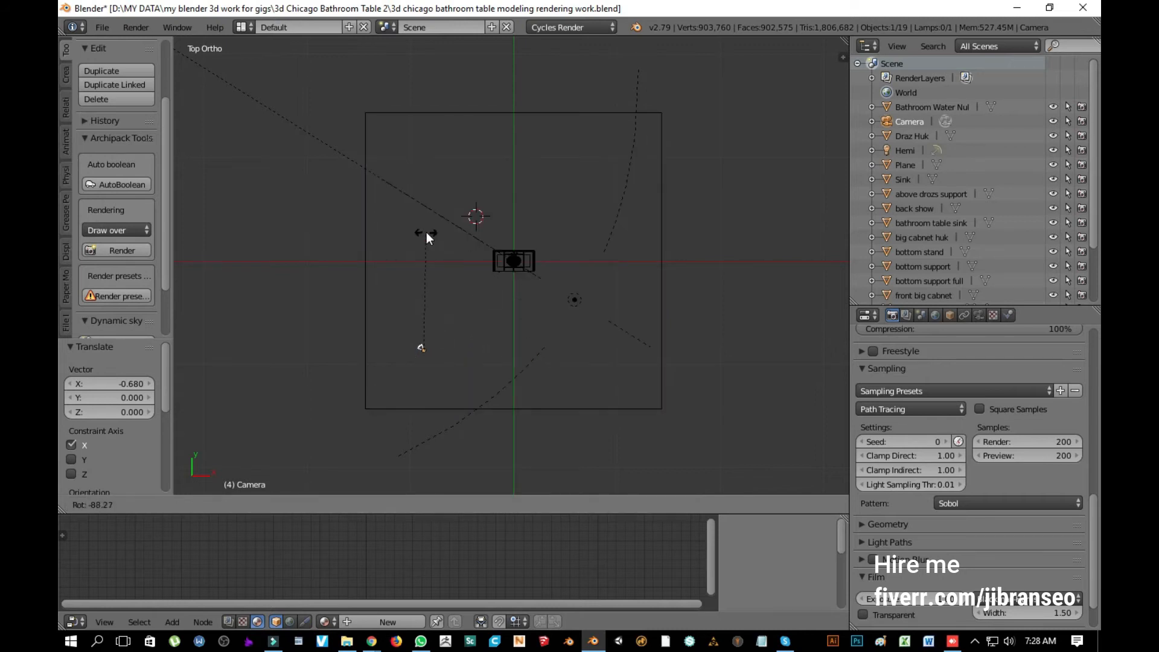
click(426, 235)
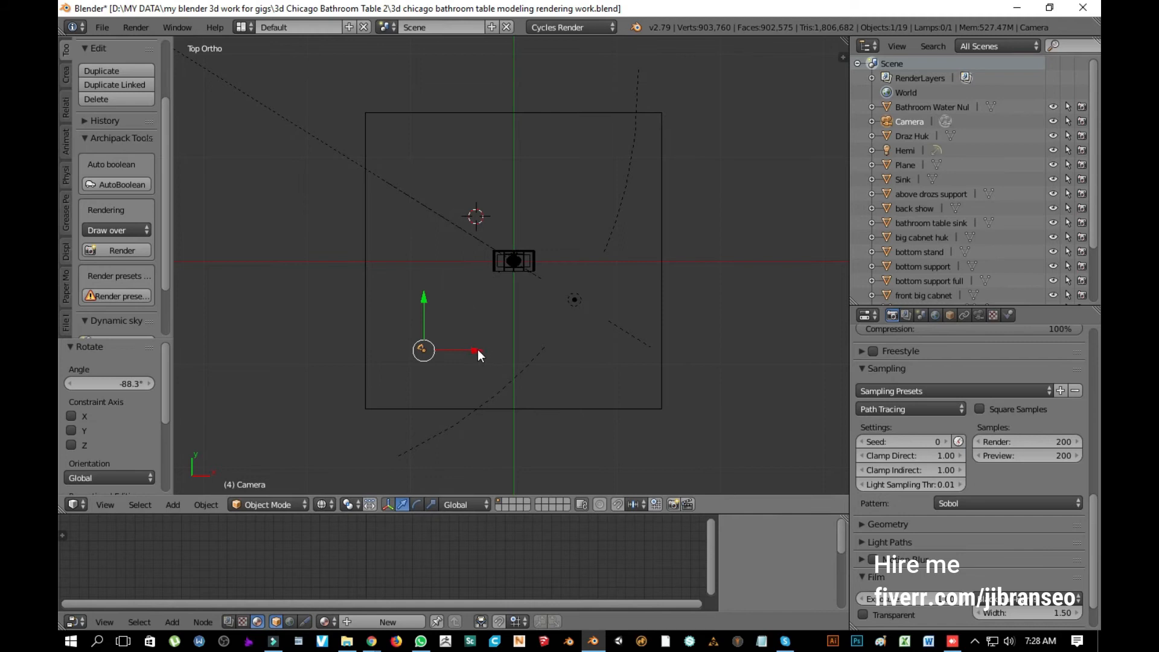
Step: Move the camera about 19.85 along the X axis and check its framing through the camera view
key(g)
key(x)
click(683, 331)
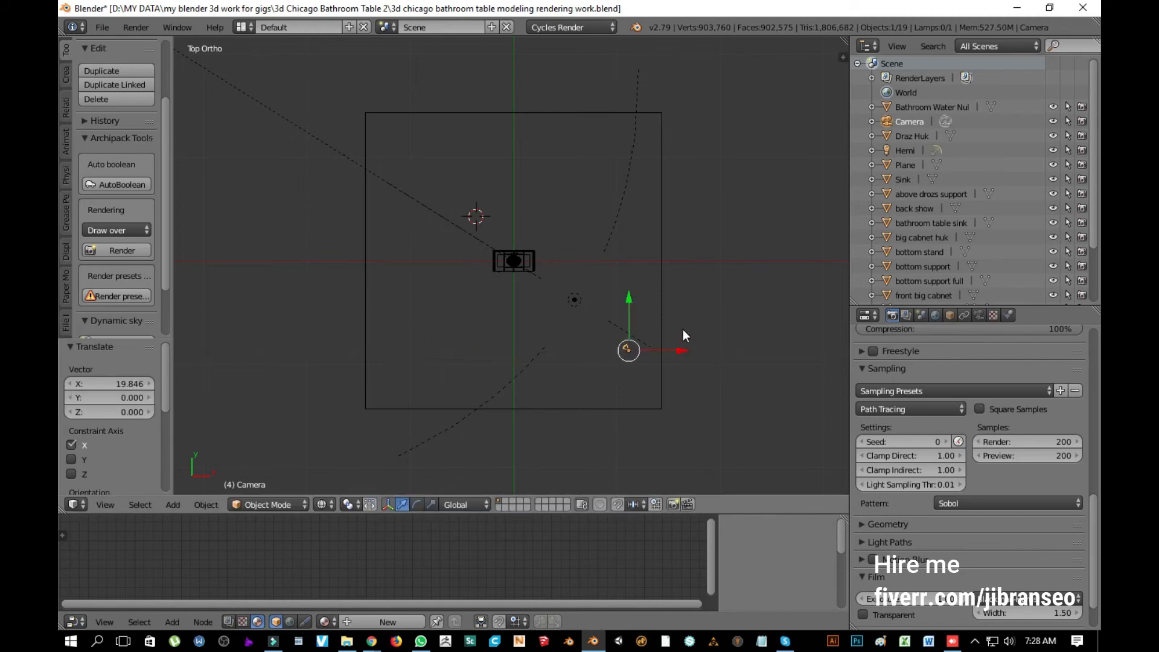
key(KP_0)
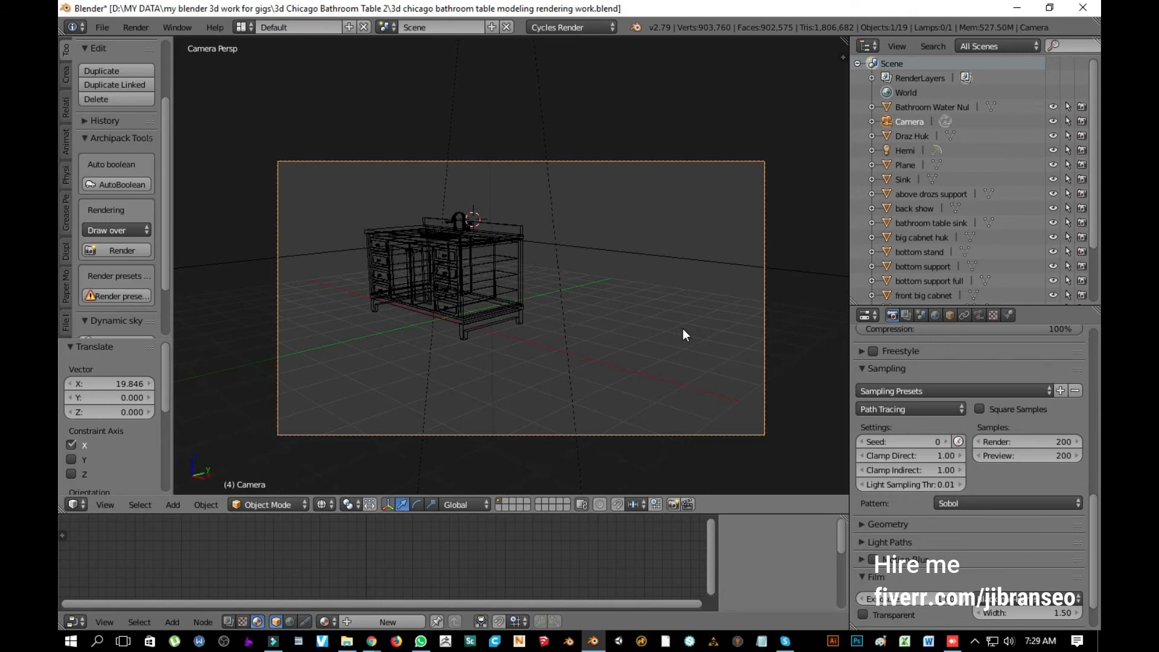
Step: Move the camera back about -4.07 along X, check the camera view and save over the existing file
key(KP_7)
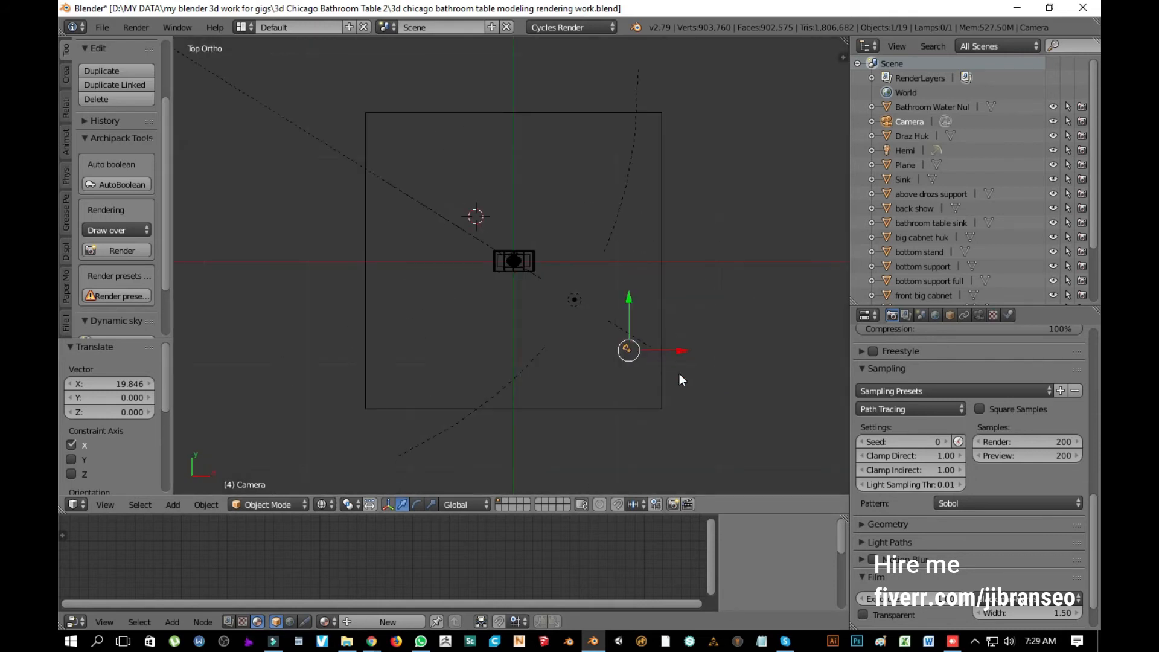
drag(680, 349, 638, 353)
key(KP_0)
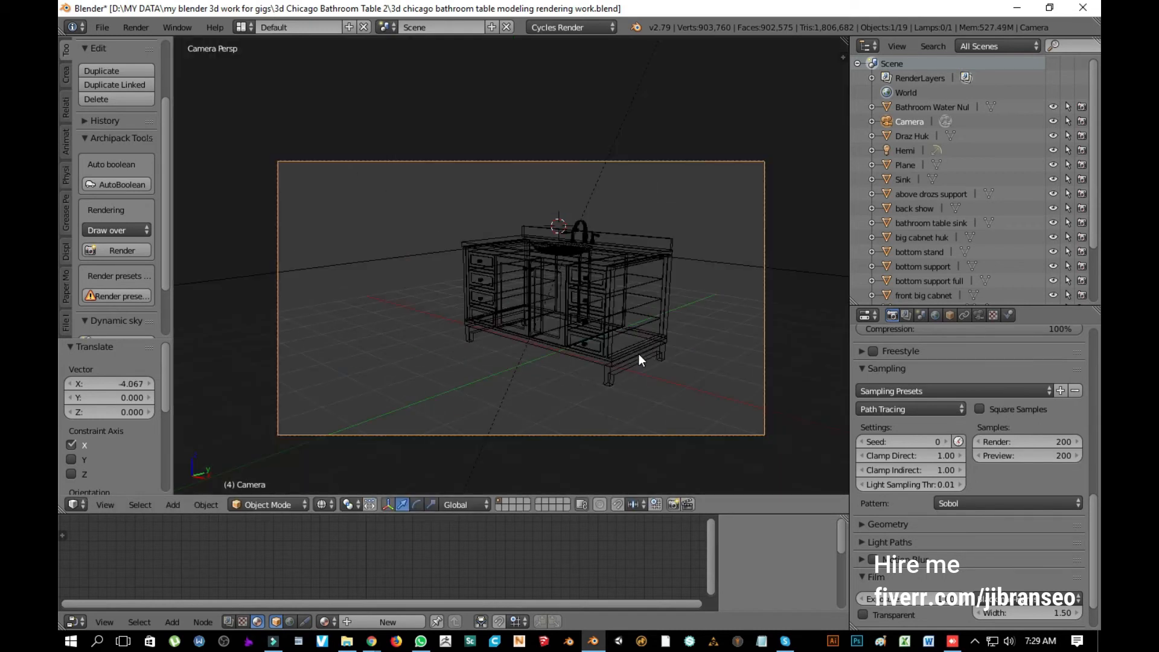
key(KP_7)
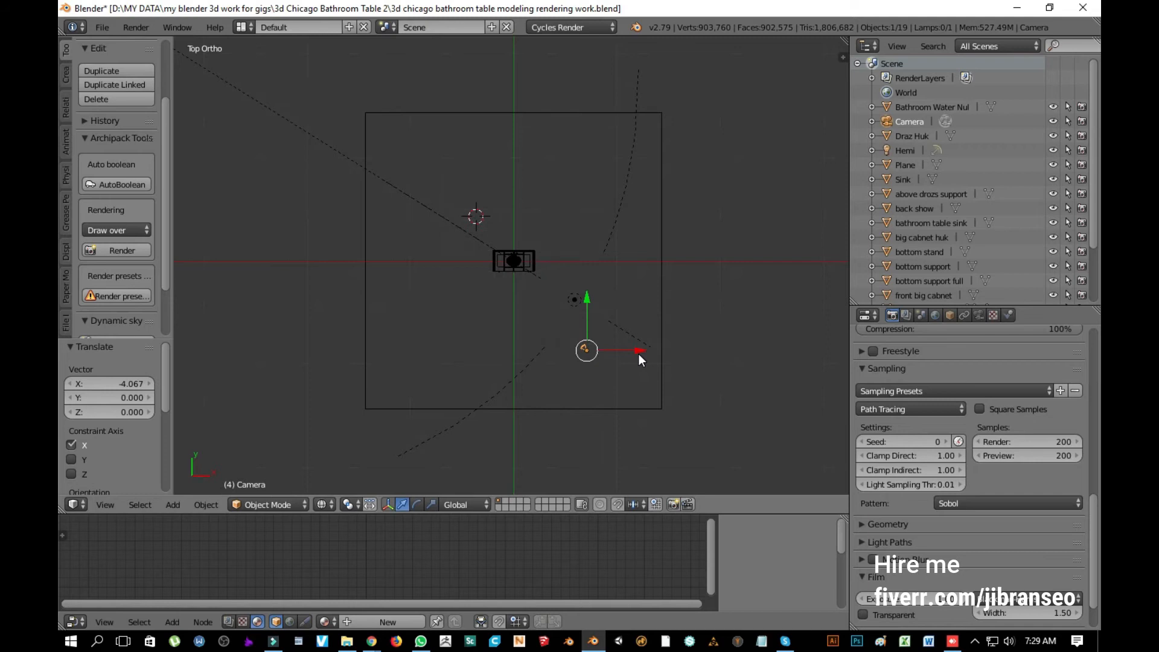
key(ctrl+s)
click(638, 355)
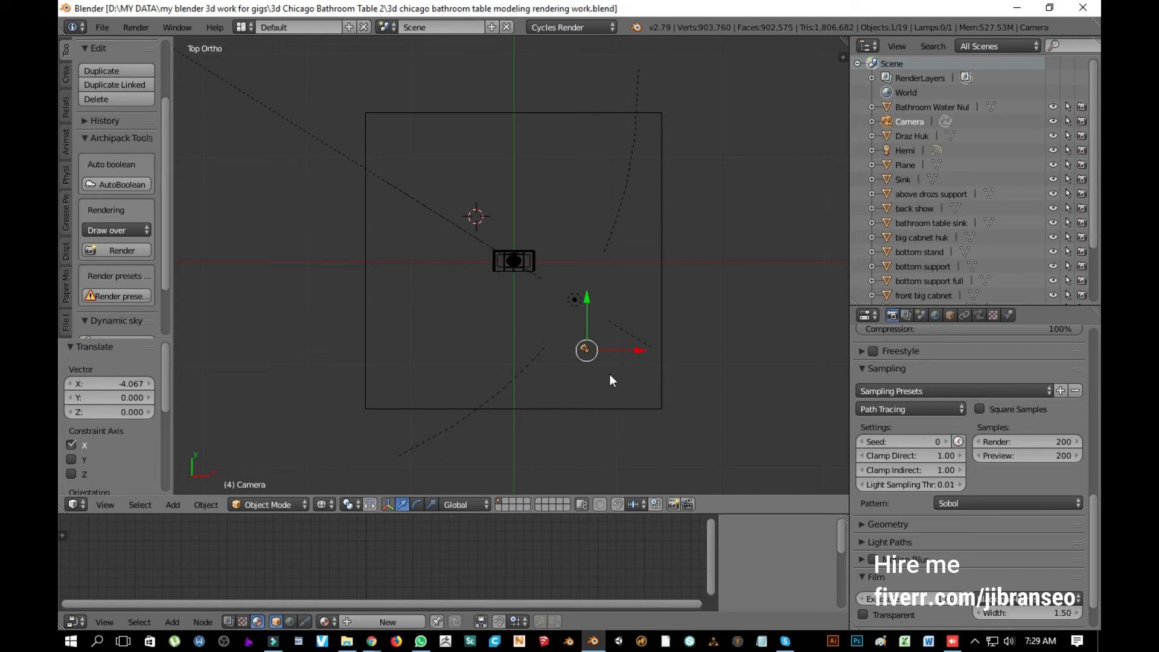
Step: Move the camera closer to the vanity by about -0.77 along X and 2.31 along Y, and check the camera view
key(g)
click(602, 353)
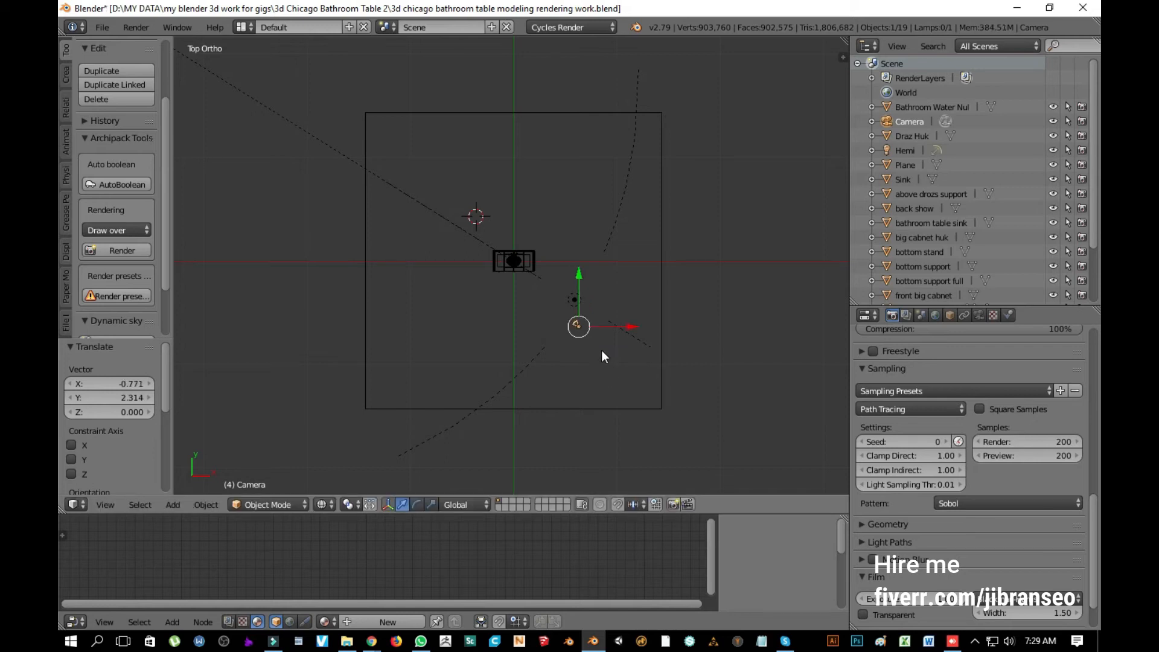
key(KP_0)
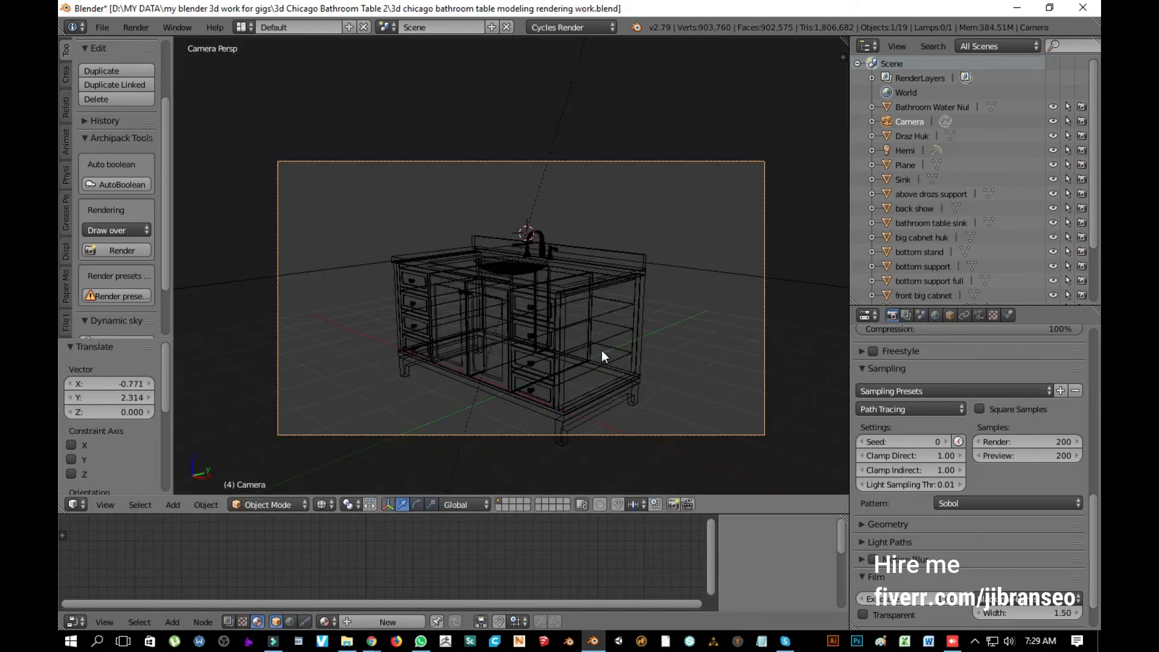
Step: Lower the camera about 0.55 along the Z axis and save over the existing file
key(g)
key(z)
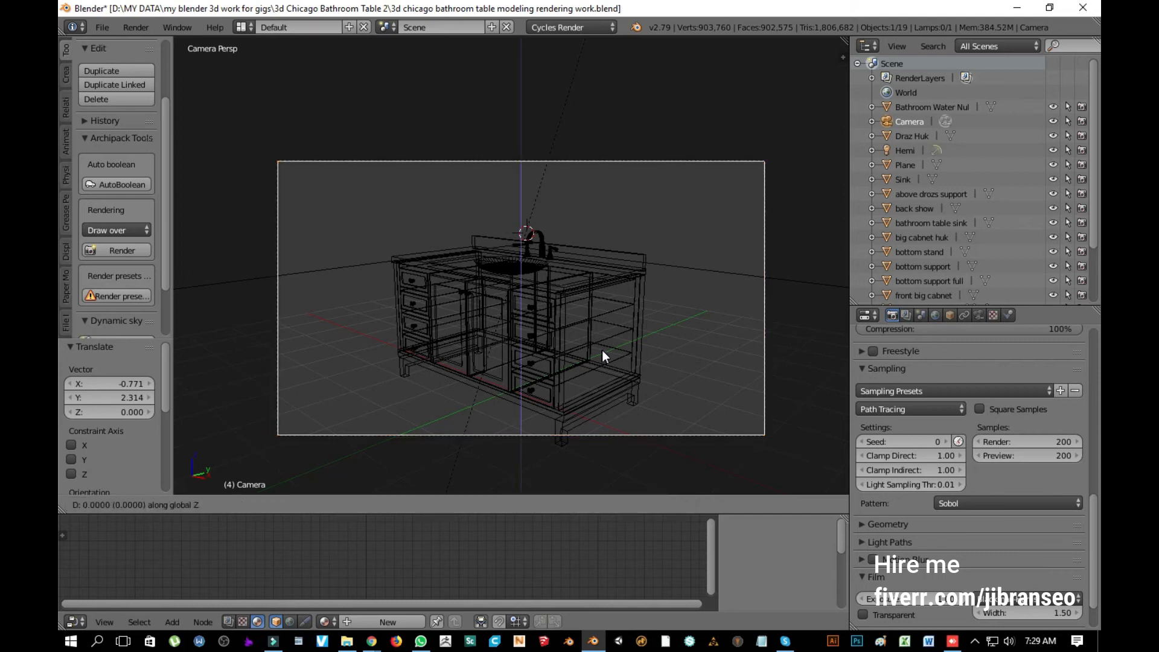
click(605, 397)
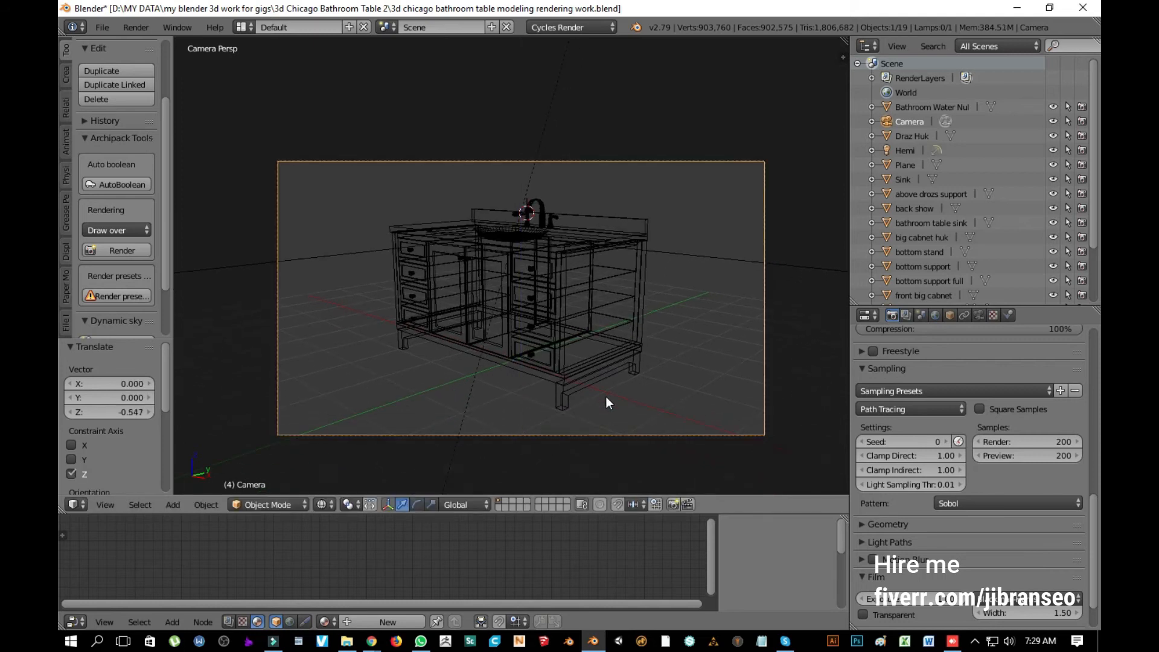
key(ctrl+s)
click(634, 267)
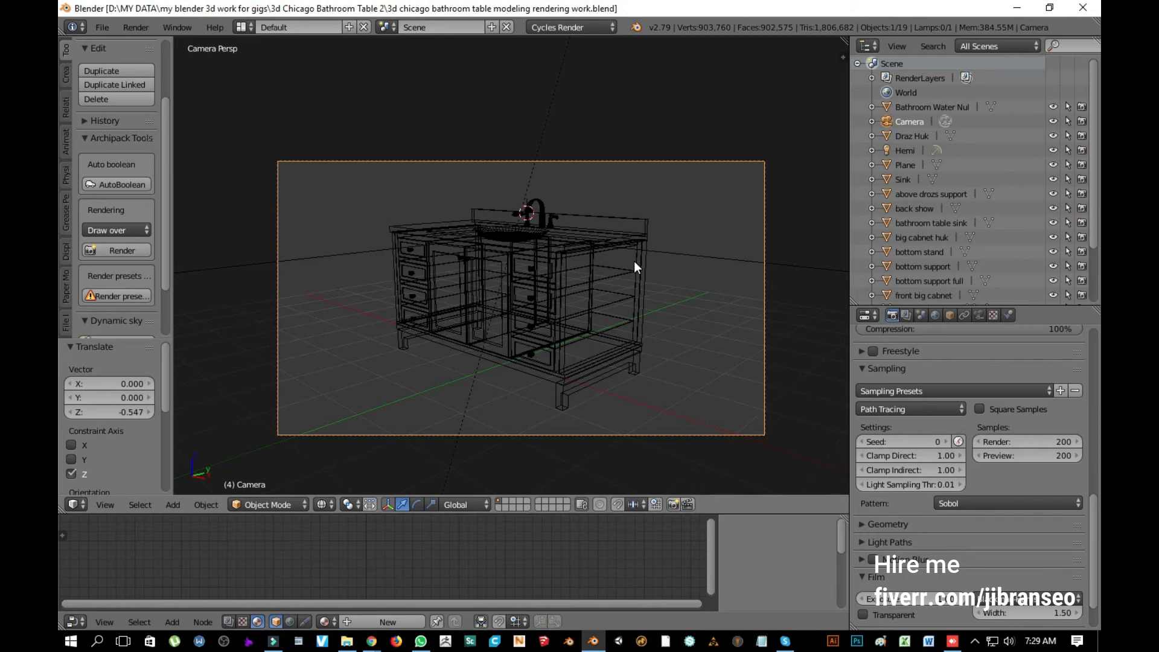
Step: Render the camera view as a still image and inspect the vanity's drawer fronts and knobs during the render
key(F12)
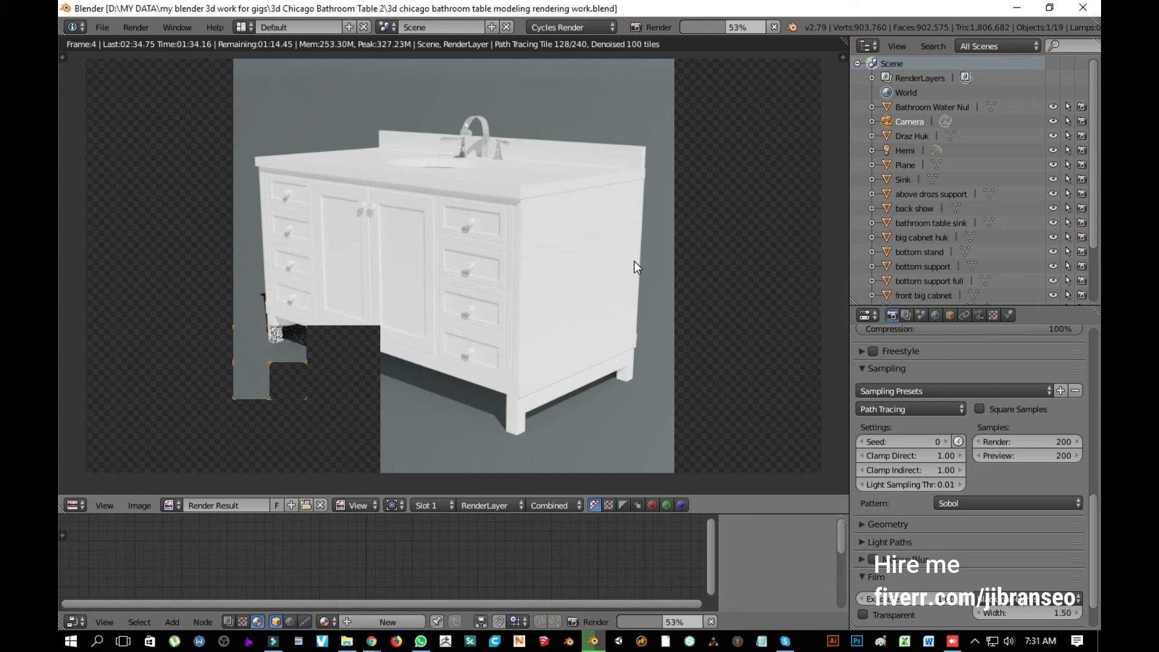
scroll(485, 392, up, 3)
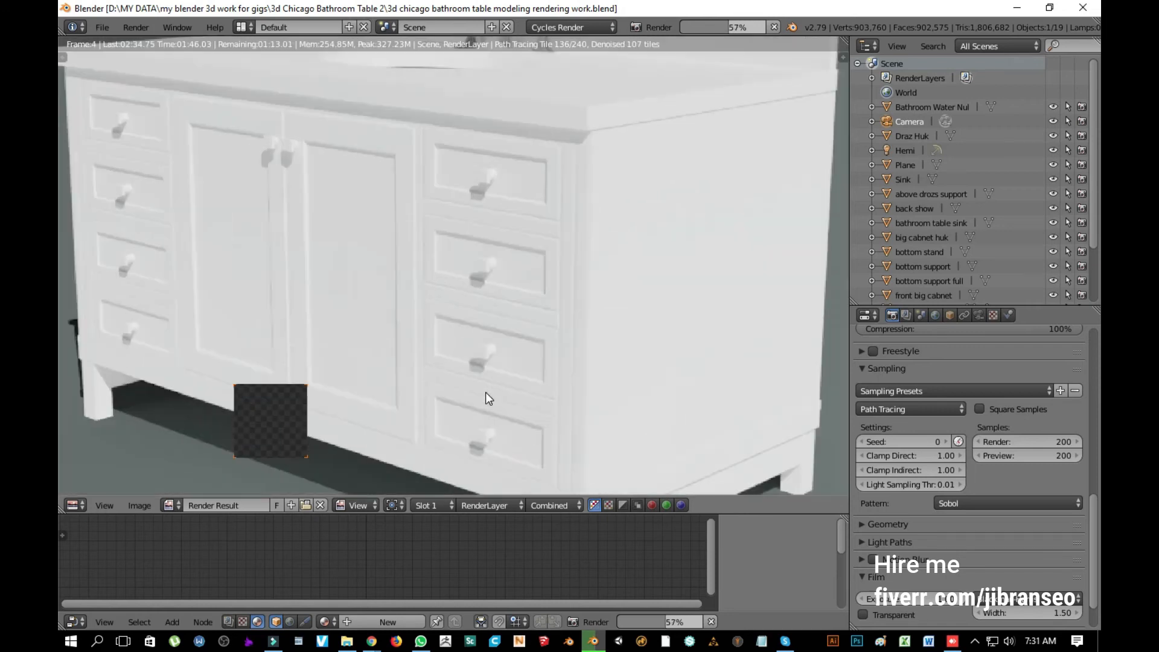
scroll(486, 398, up, 7)
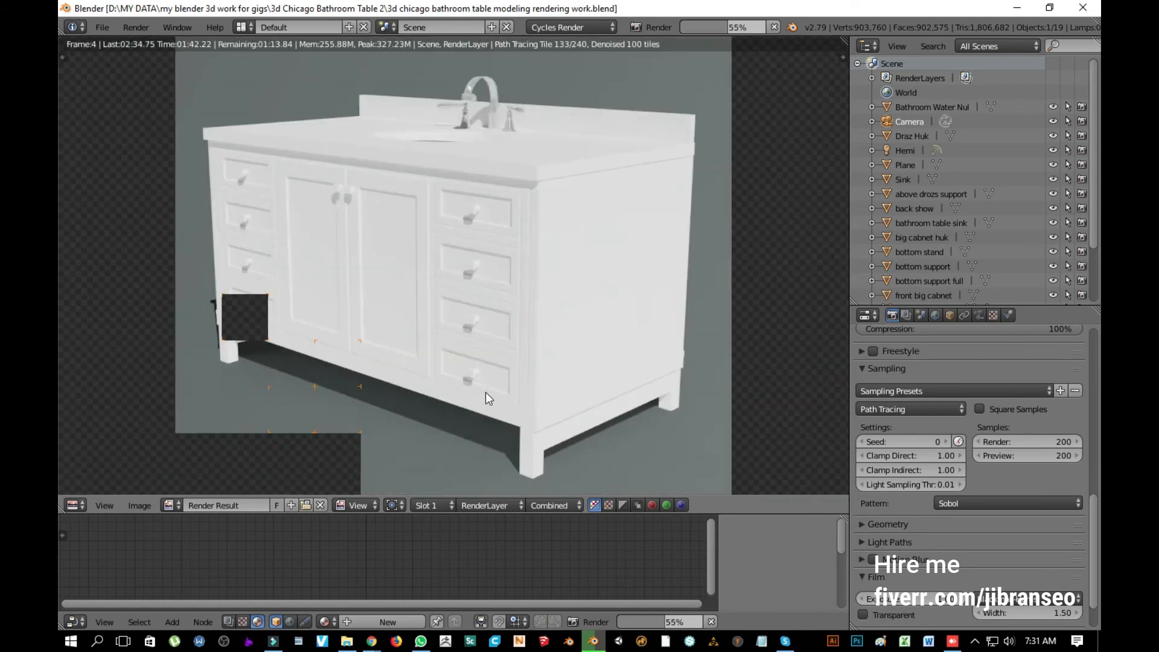
scroll(485, 392, down, 1)
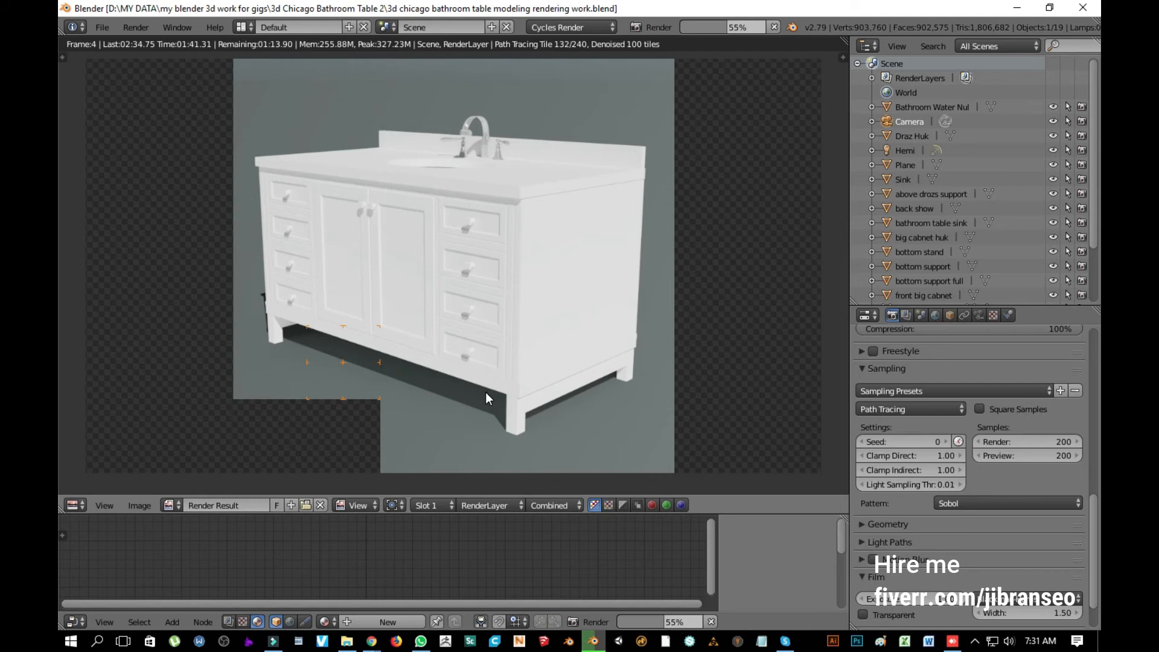
scroll(485, 392, up, 6)
scroll(485, 392, up, 2)
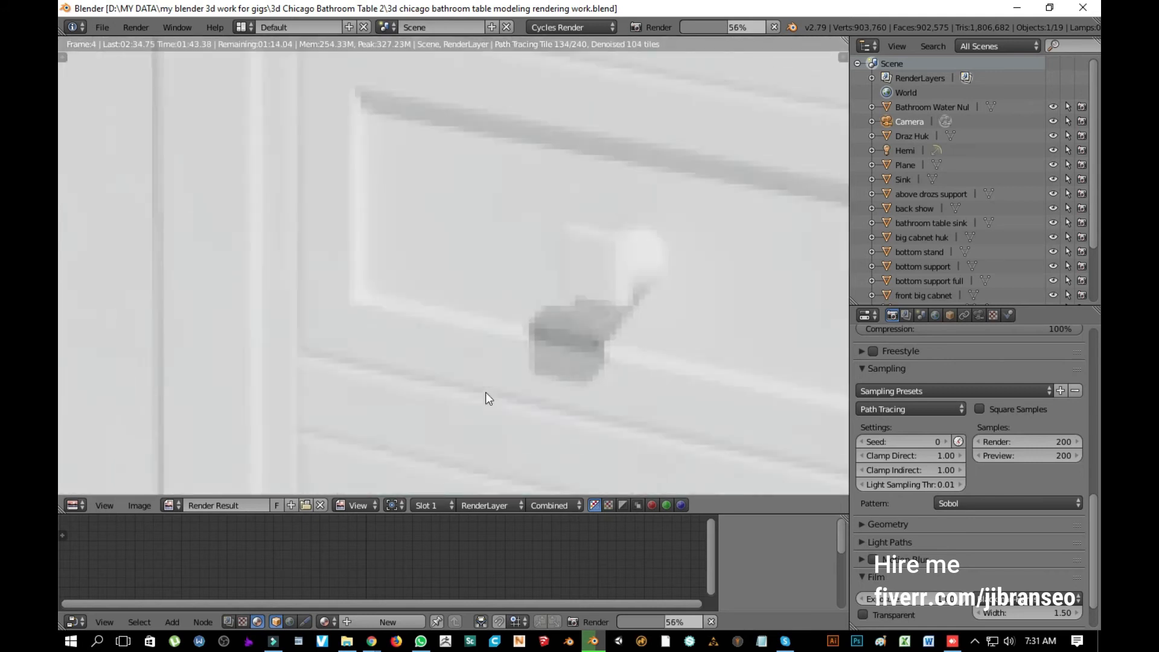
scroll(486, 392, down, 3)
scroll(485, 392, down, 3)
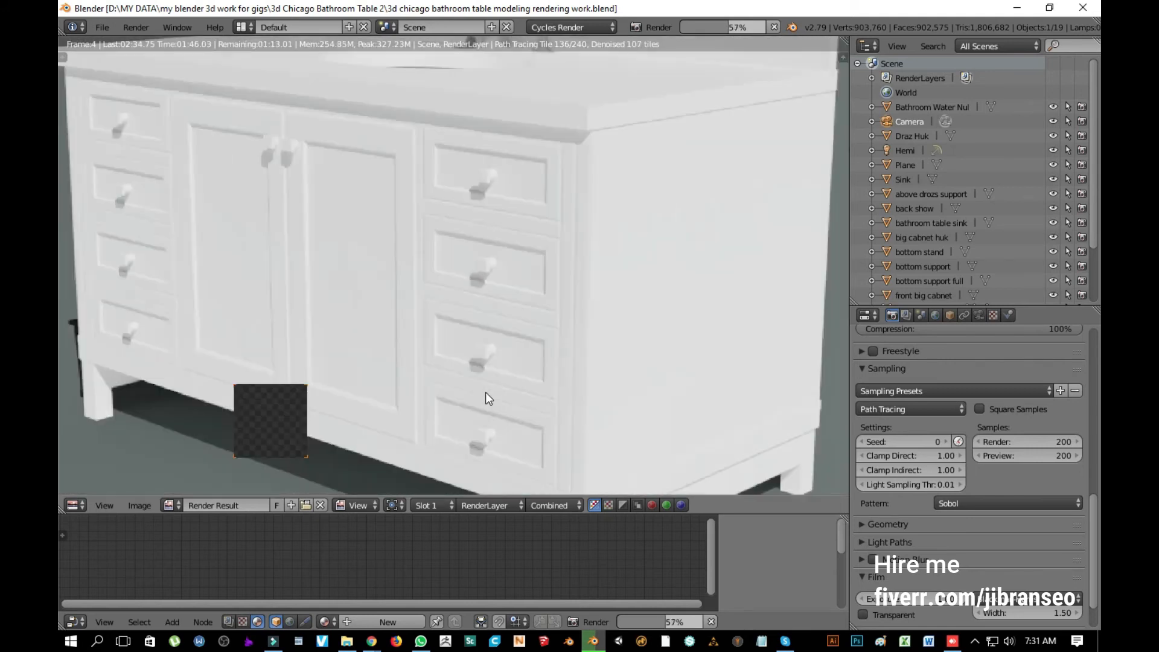
scroll(486, 392, down, 2)
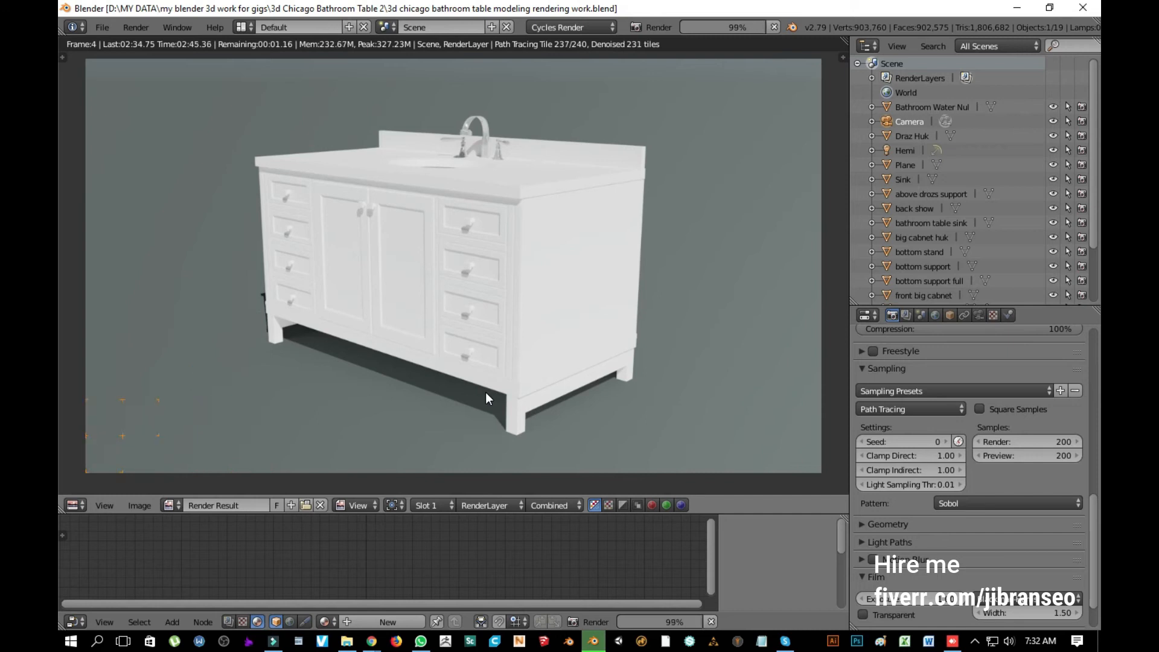
Step: Save the rendered image as "3d chicago bathroom table rendered result right side.png" in the 3d Chicago Bathroom Table 2 folder
click(139, 506)
click(166, 417)
click(439, 77)
click(439, 78)
key(Left)
key(Left)
key(Left)
key(Left)
text(right sid)
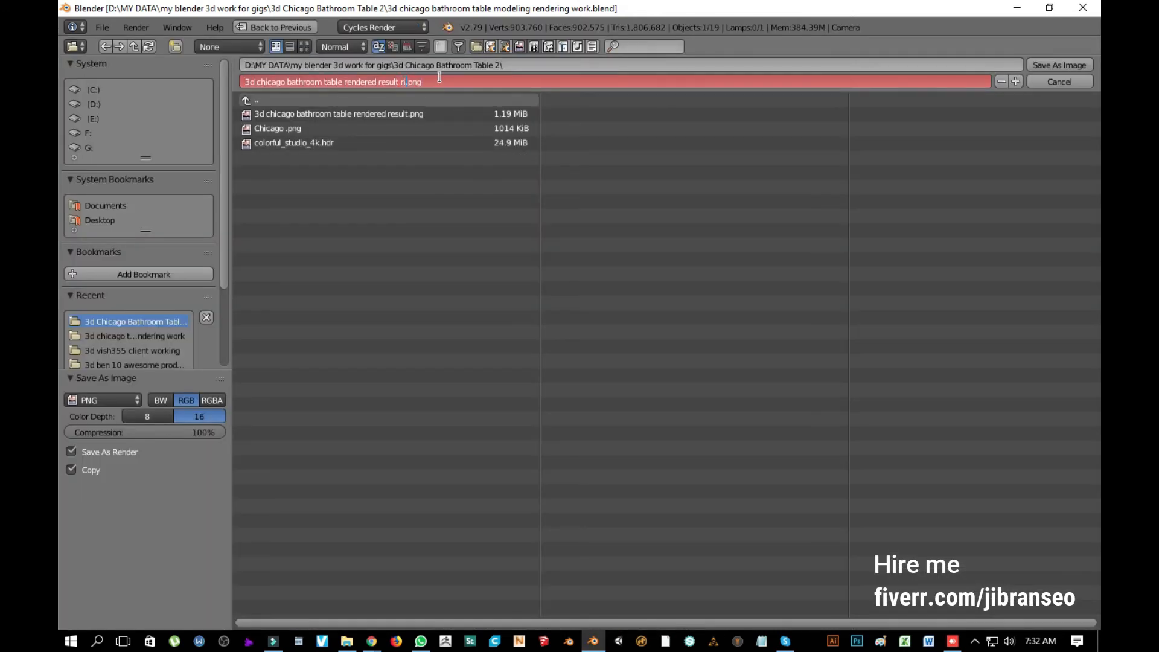
text(e)
key(Return)
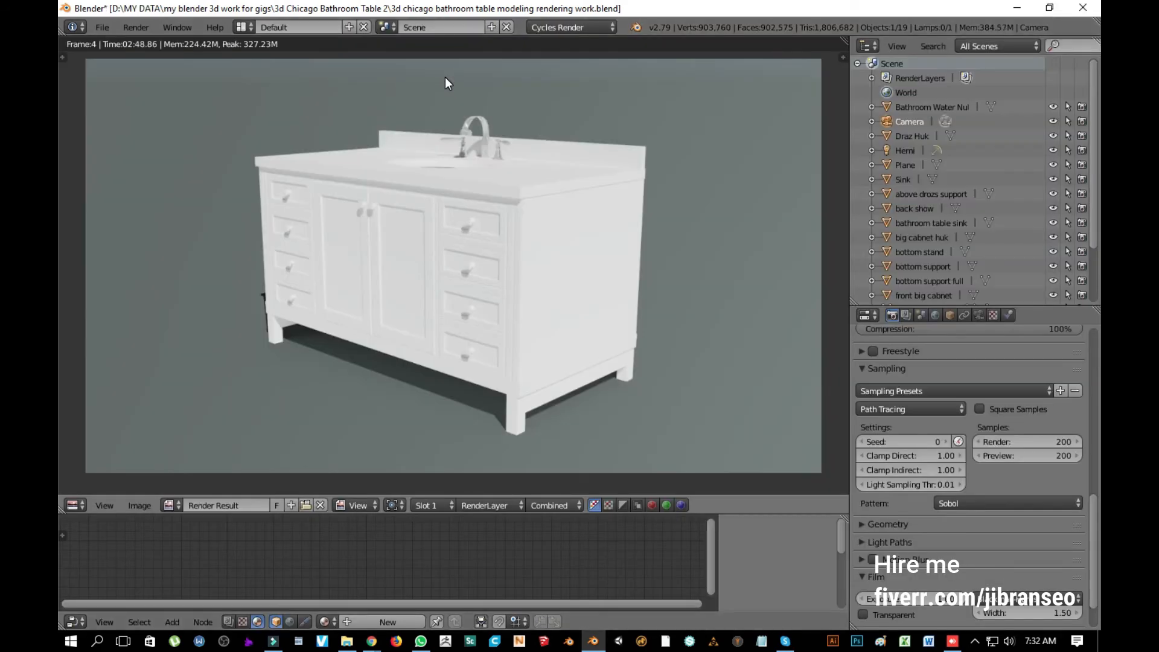
Step: Close the render result and align the camera to the front view of the vanity
key(Escape)
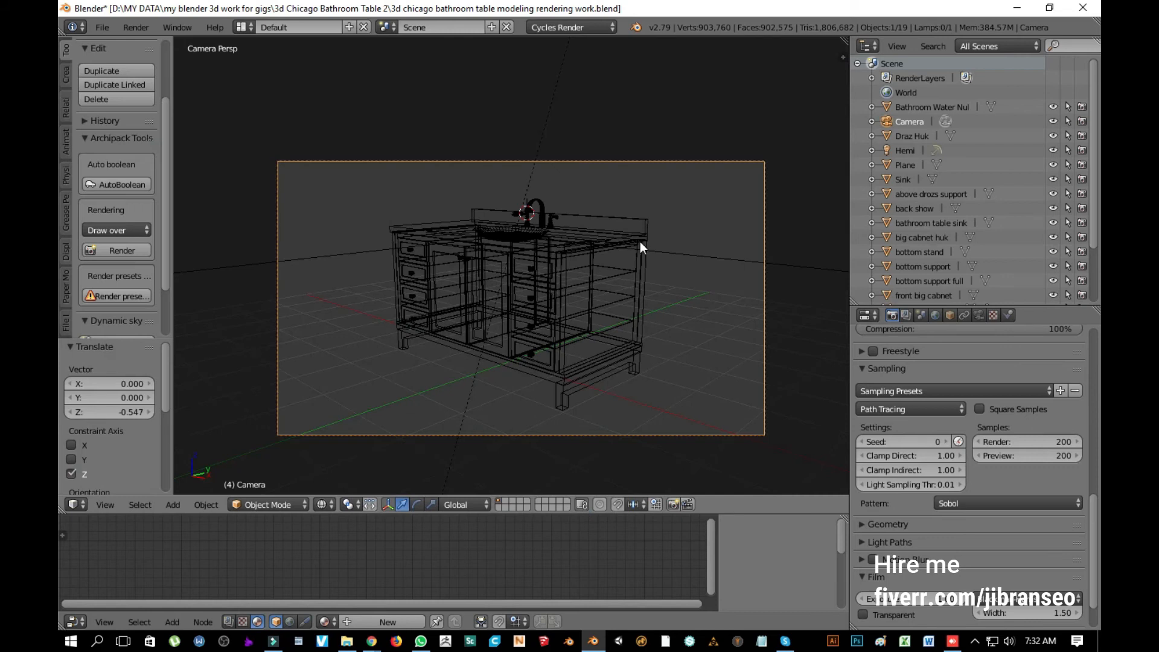
key(KP_1)
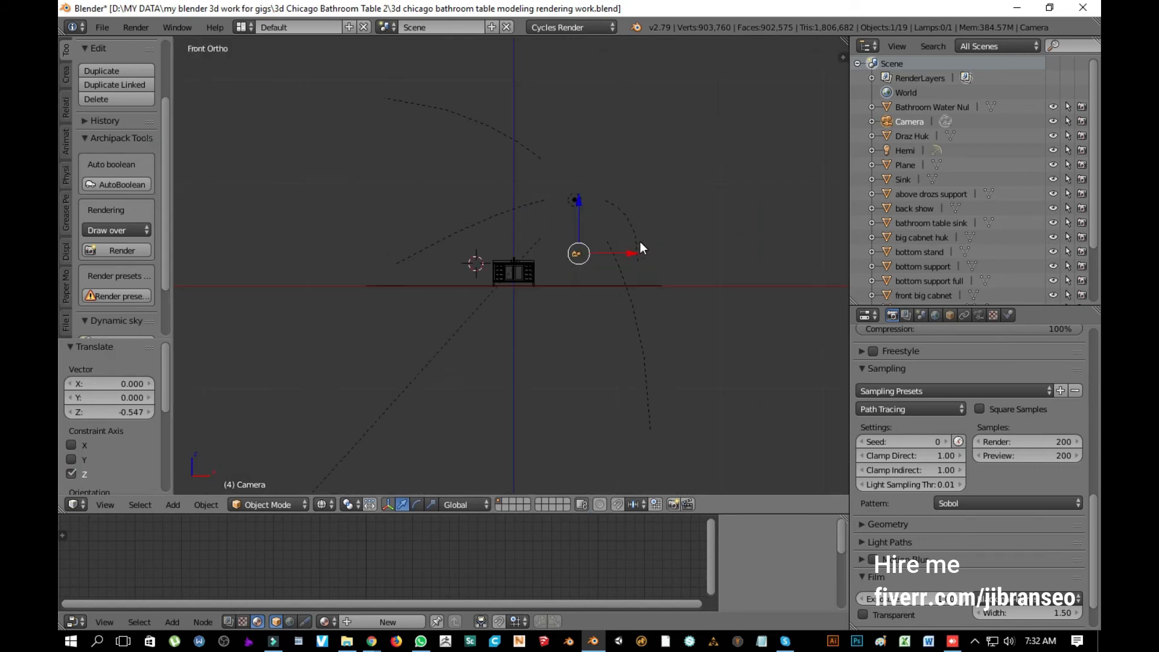
key(ctrl+alt+KP_0)
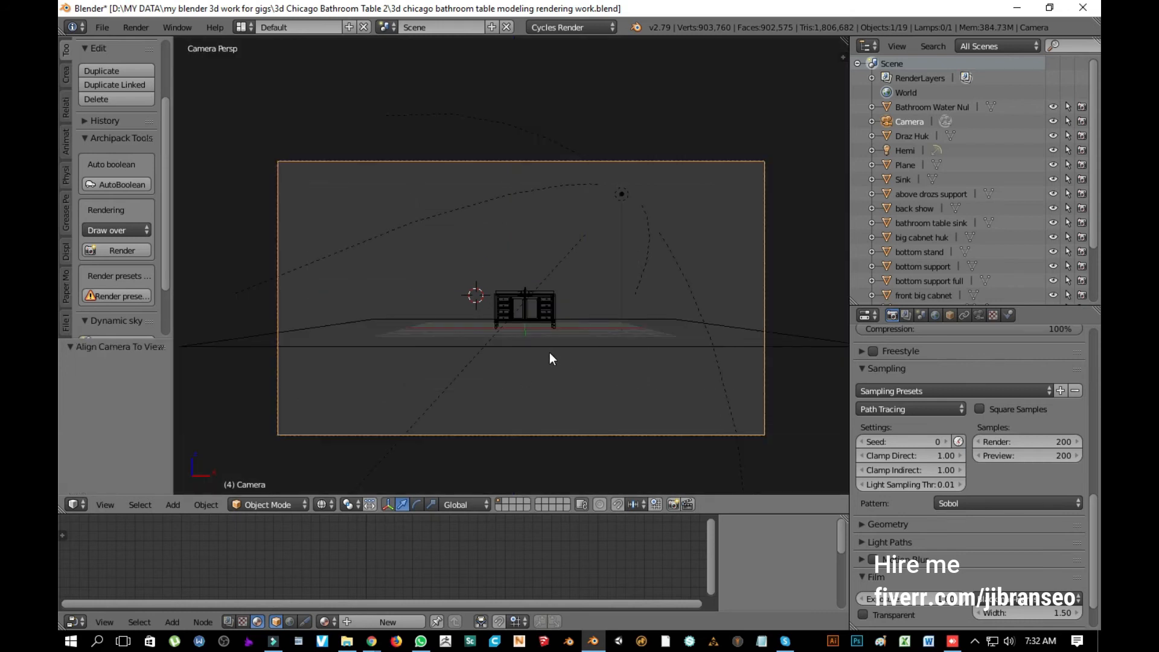
Step: Move the camera about -27.66 along its local Z axis towards the vanity and raise it about 1.06 along global Z
key(g)
key(z)
key(z)
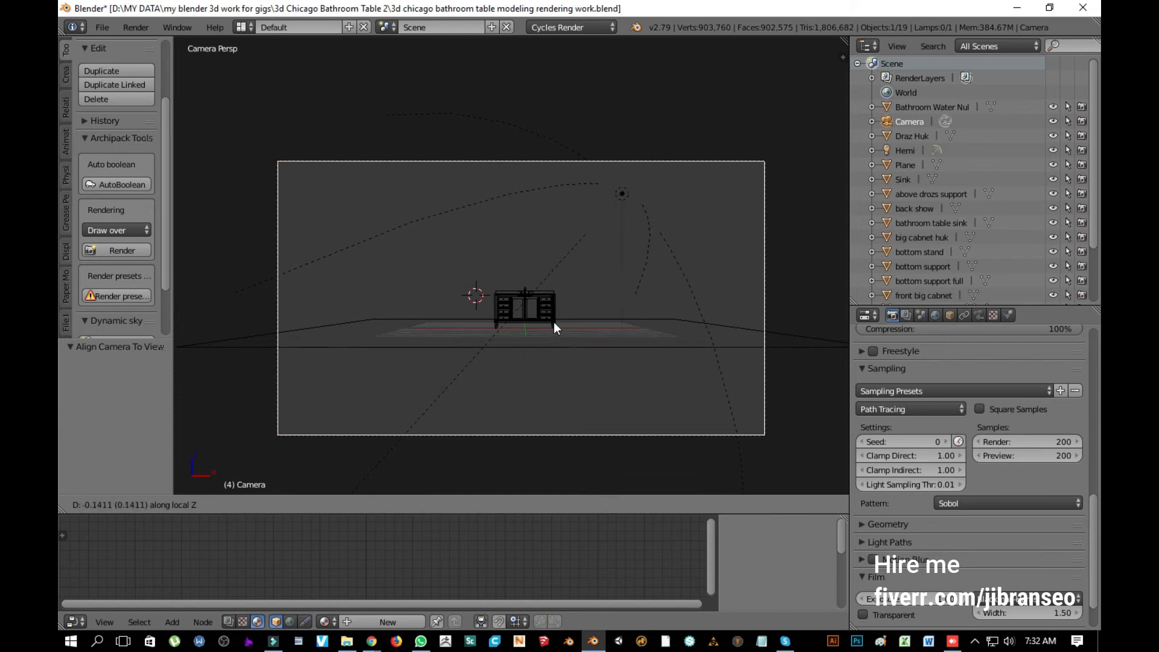
click(572, 121)
key(g)
key(z)
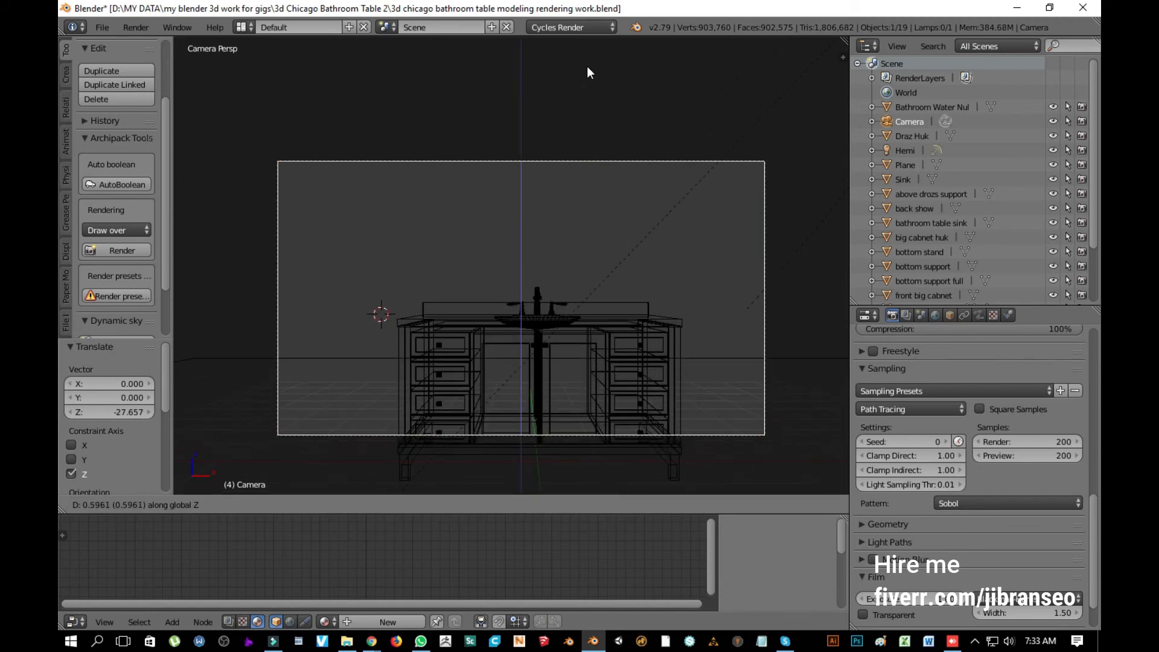
click(595, 481)
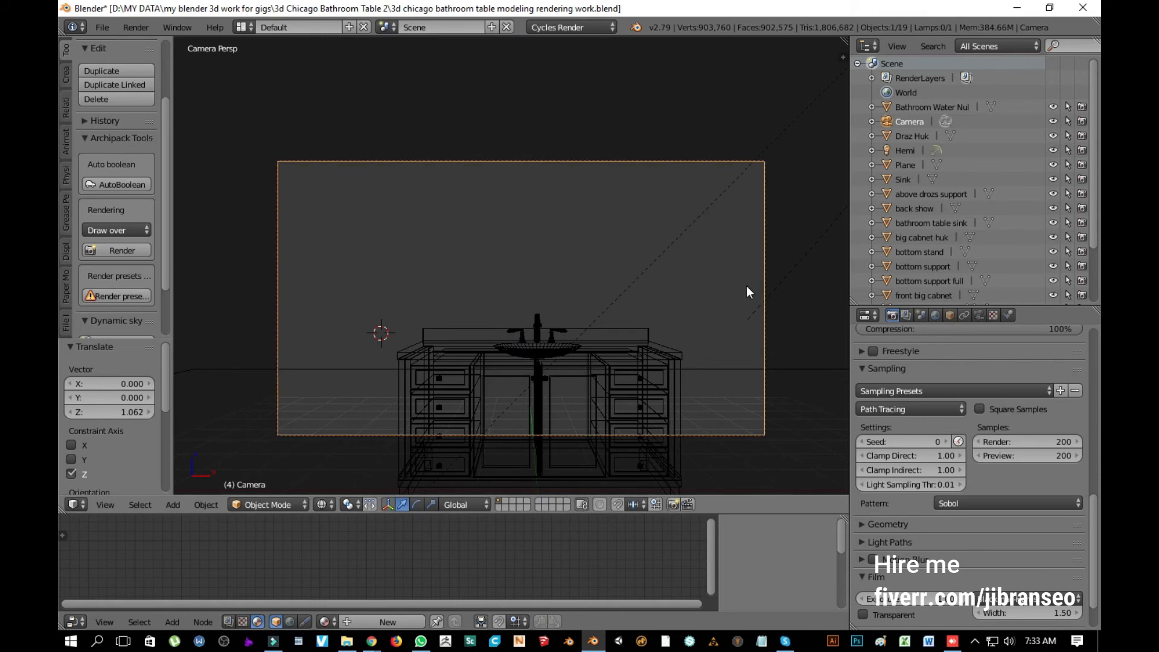
Step: Tilt the camera about -12° around its local X axis so the whole vanity fits in the frame
key(r)
key(x)
key(x)
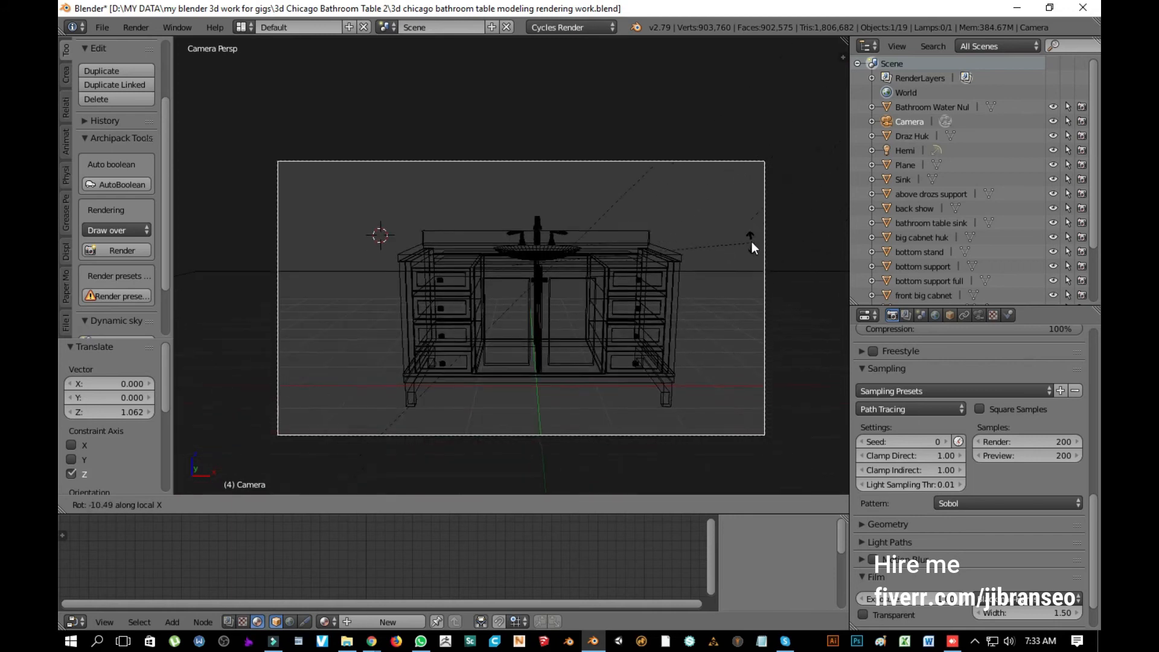
click(752, 235)
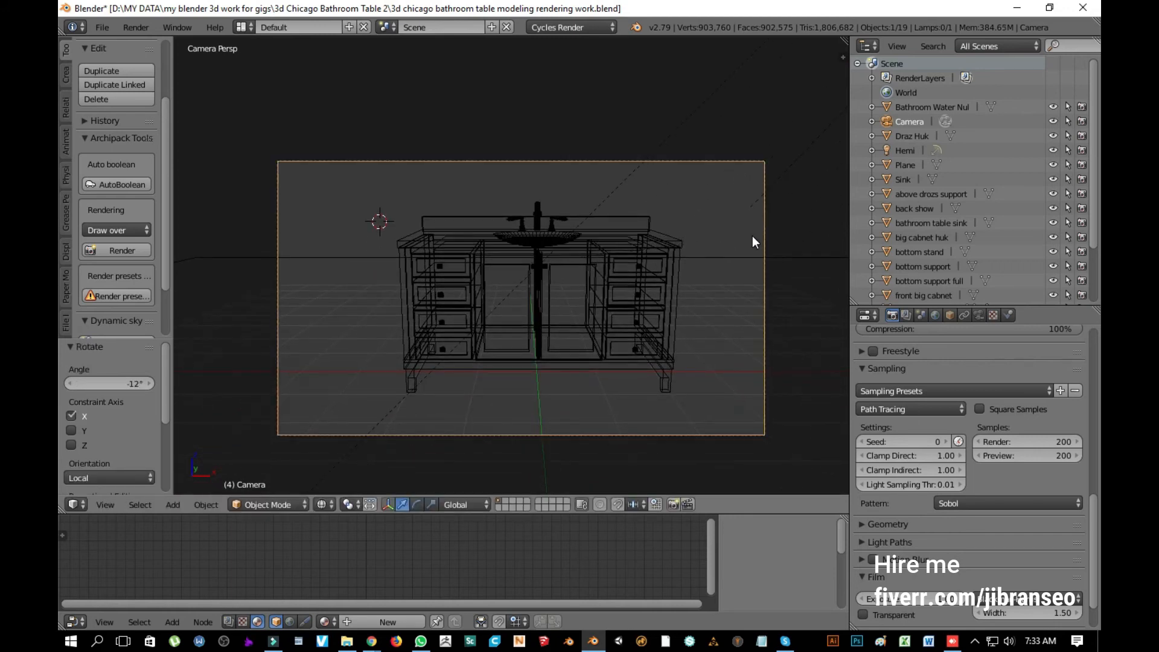
Step: Show the scene in solid shading, save the file and render the front camera view of the vanity
key(z)
key(ctrl+s)
click(751, 235)
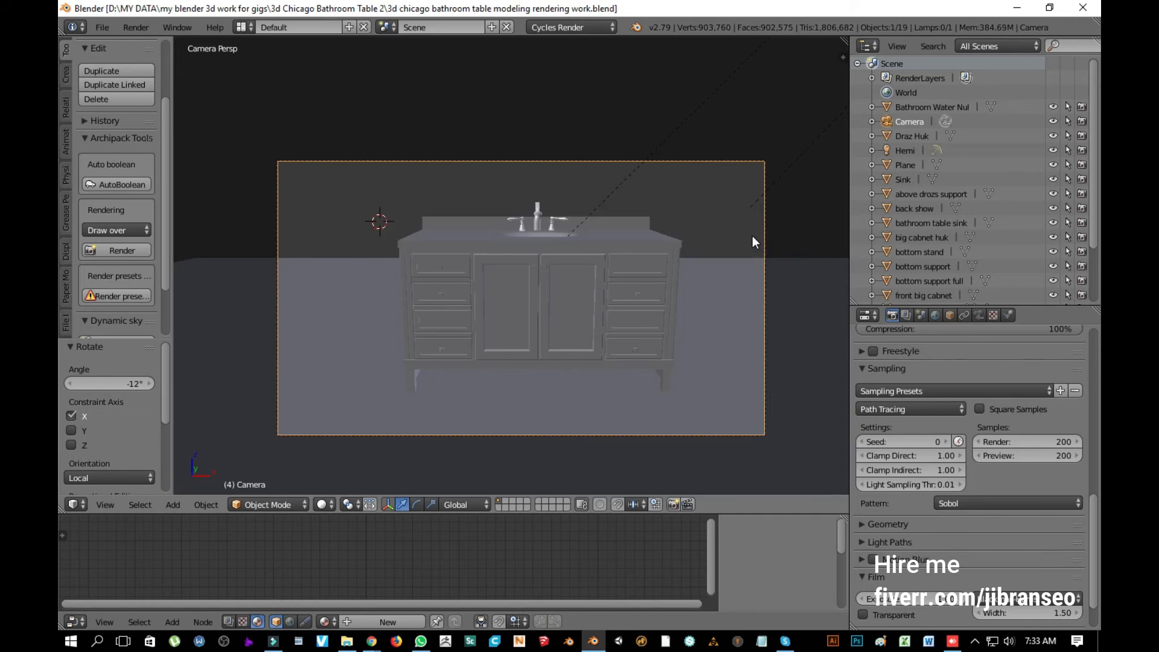
key(F12)
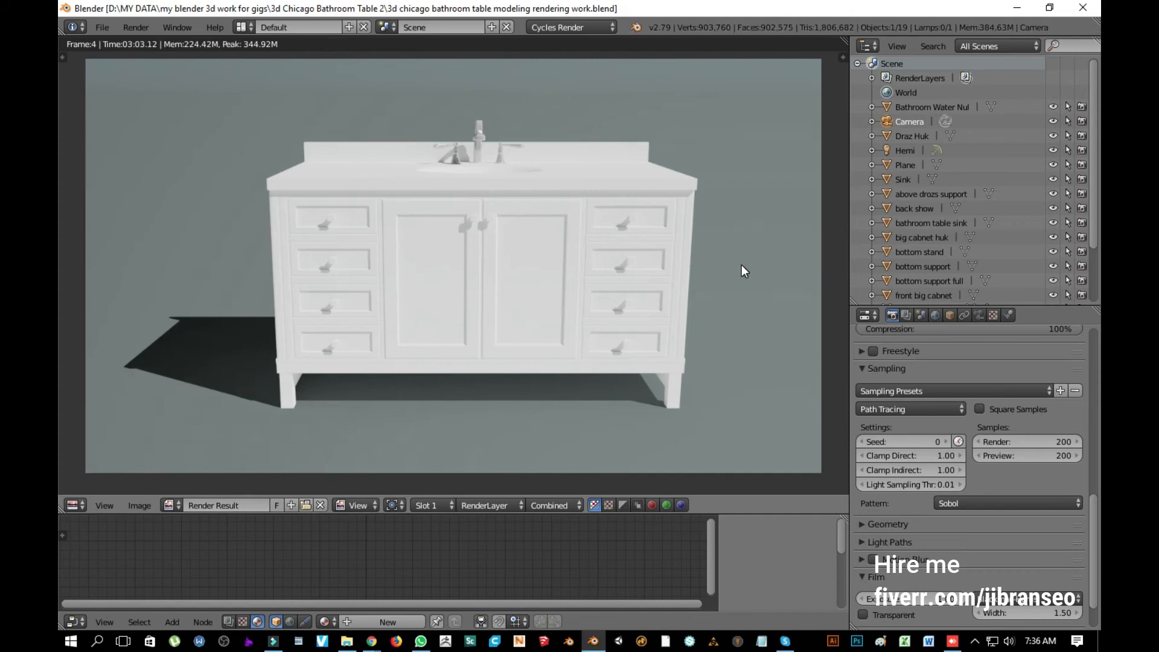
Step: Save the rendered image with "front" as the view name in the file name, and close the render result
click(140, 505)
click(136, 420)
click(473, 79)
click(474, 79)
key(Left)
key(Left)
key(Left)
key(Left)
key(ctrl+shift+Left)
key(ctrl+shift+Left)
key(ctrl+shift+Left)
text(front)
key(Return)
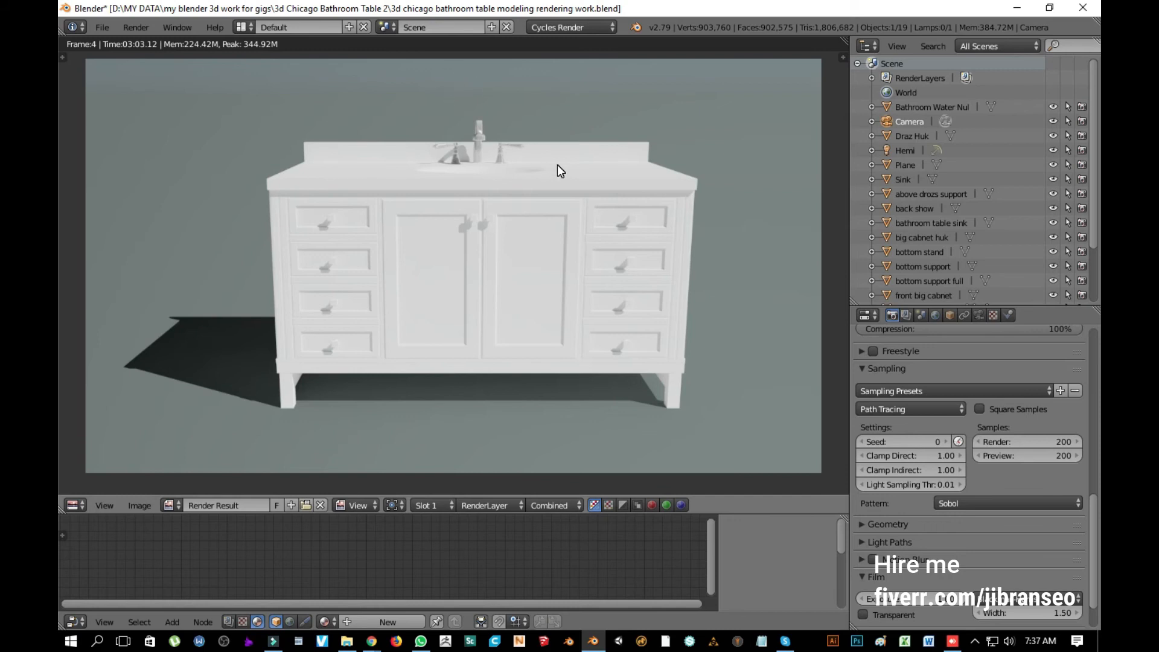
key(Escape)
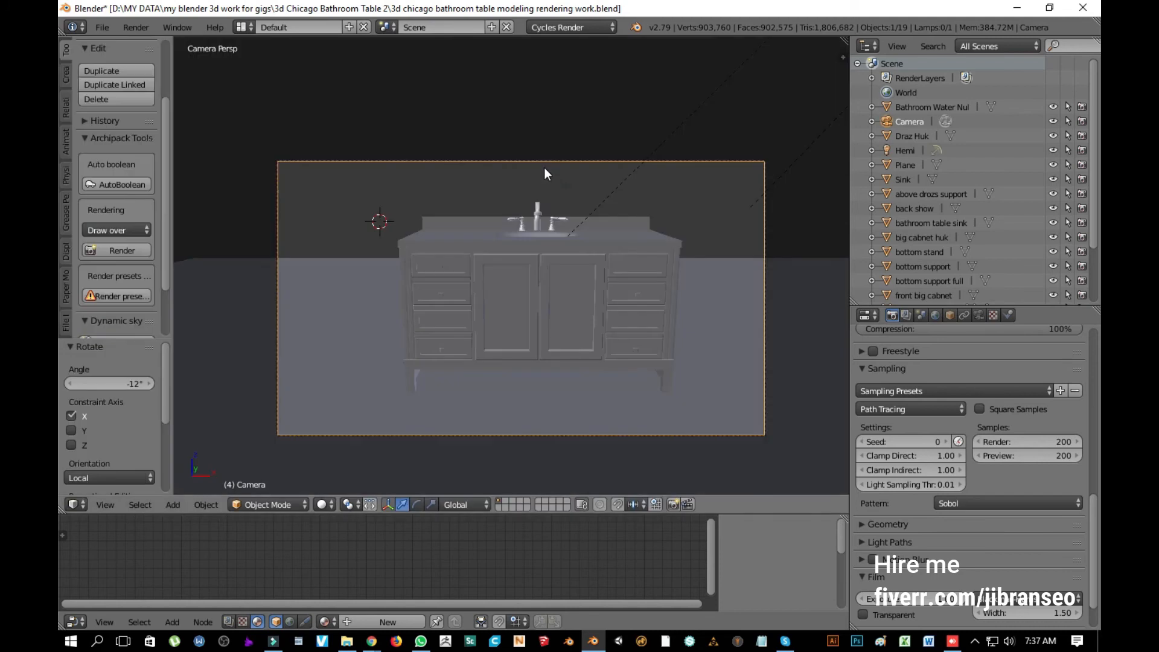
Step: Review the scene's Color Management settings and examine the vanity from an angled view and the front orthographic view
click(913, 313)
click(926, 316)
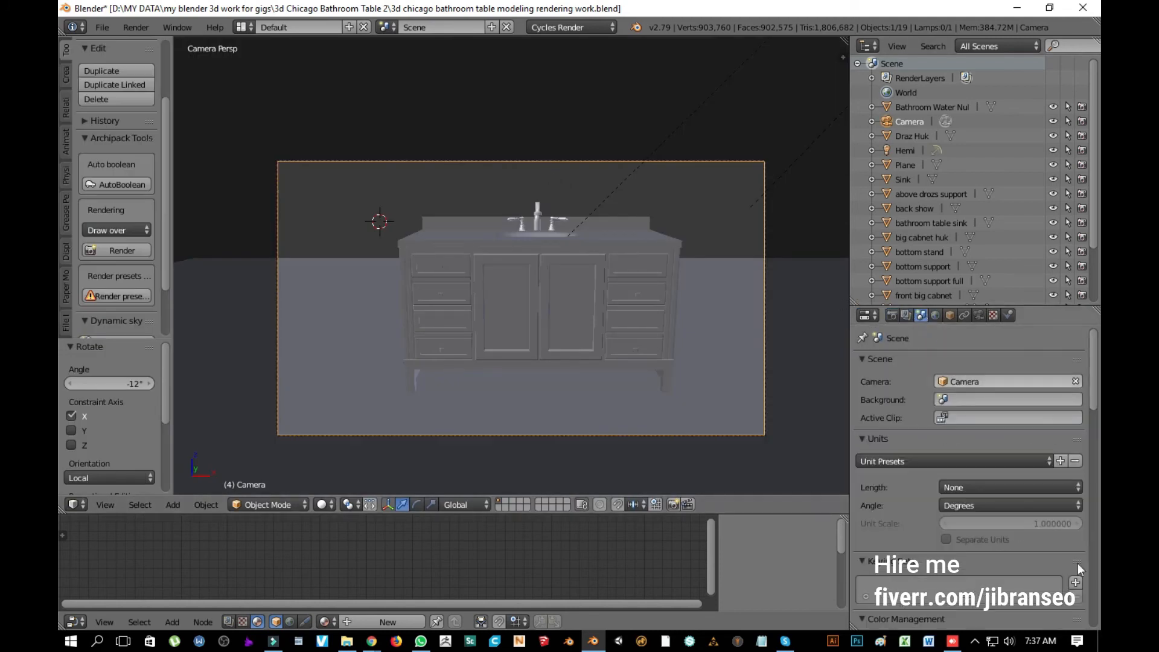
scroll(1068, 569, down, 5)
scroll(1067, 568, down, 5)
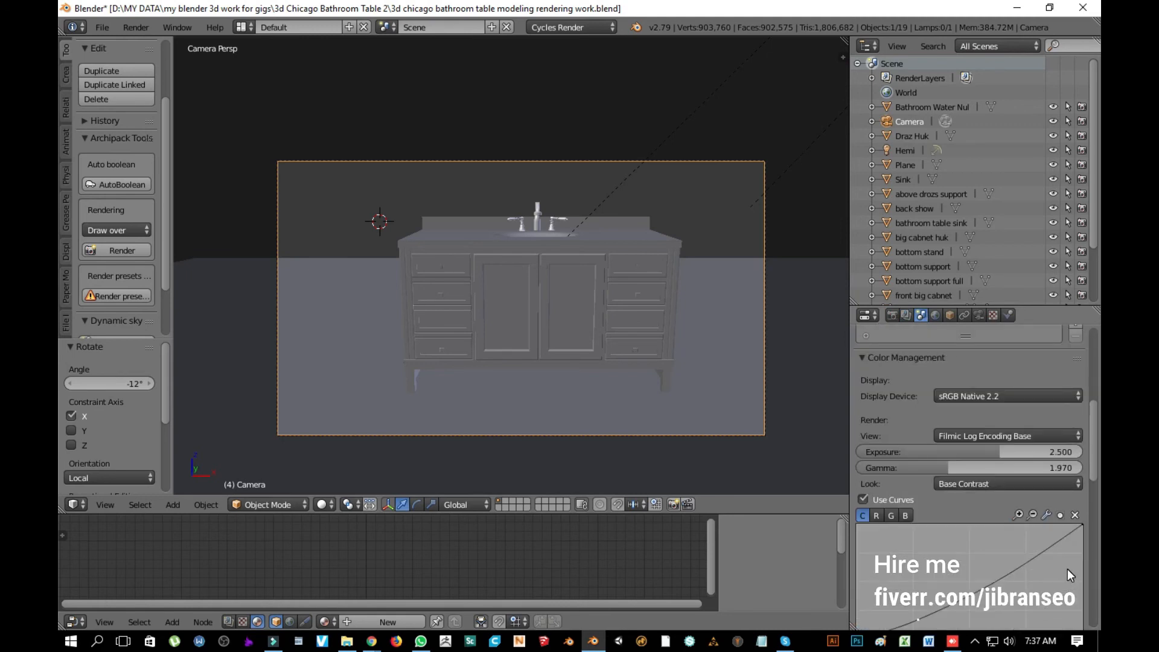
middle_drag(308, 230, 392, 287)
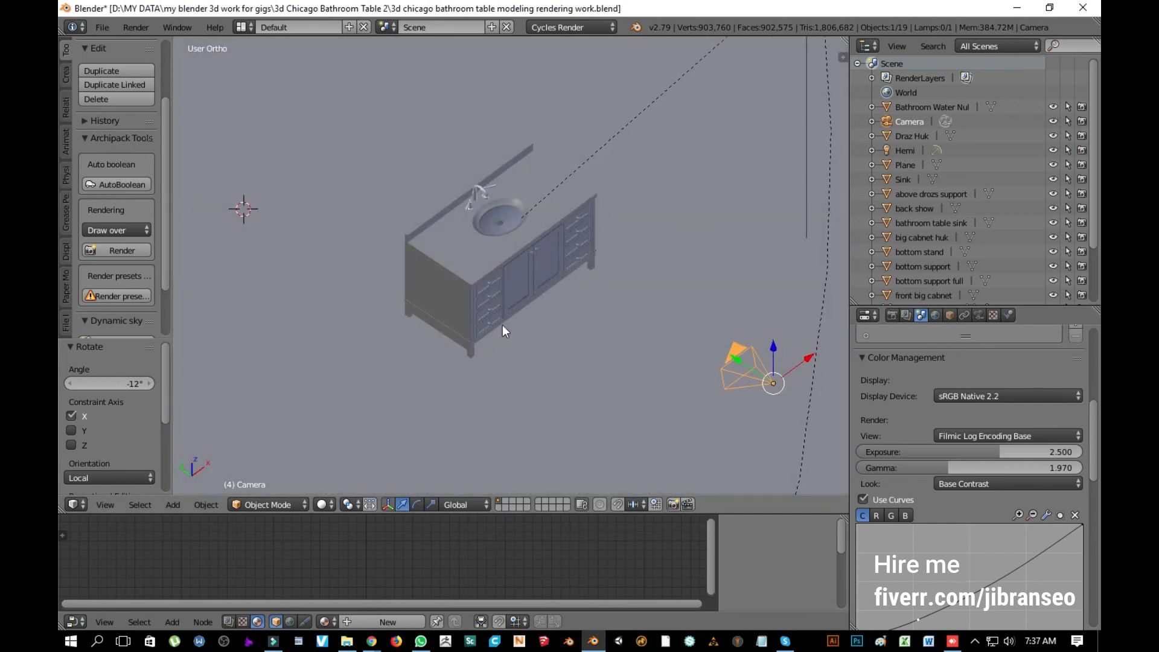
scroll(577, 336, up, 5)
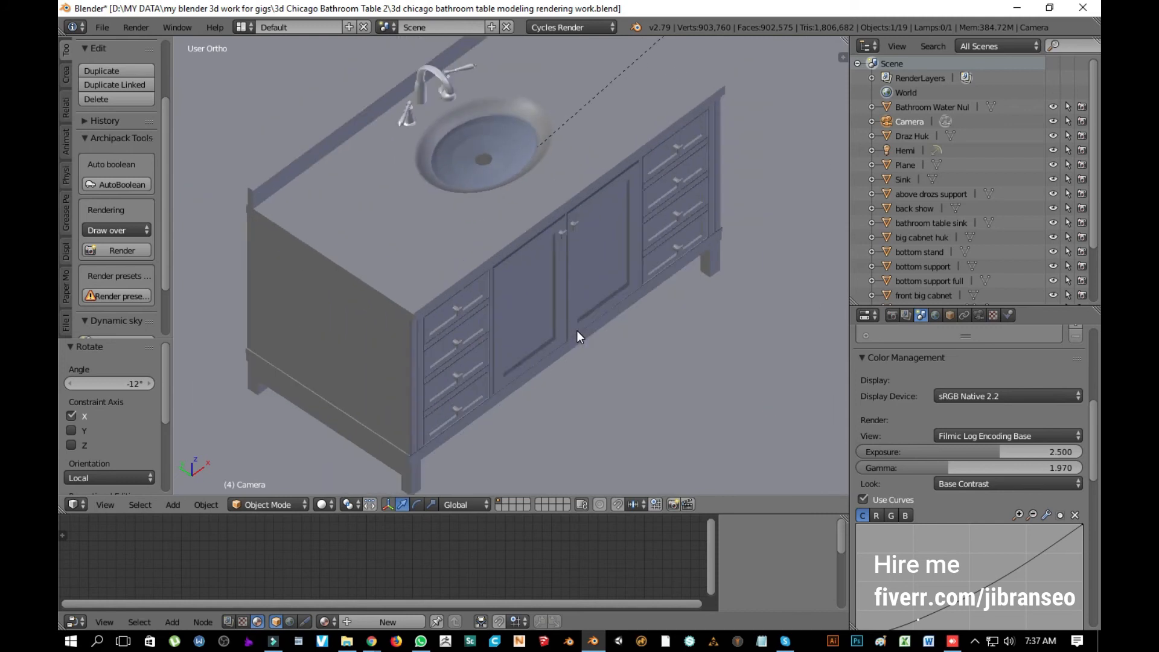
shift+middle_drag(564, 245, 573, 335)
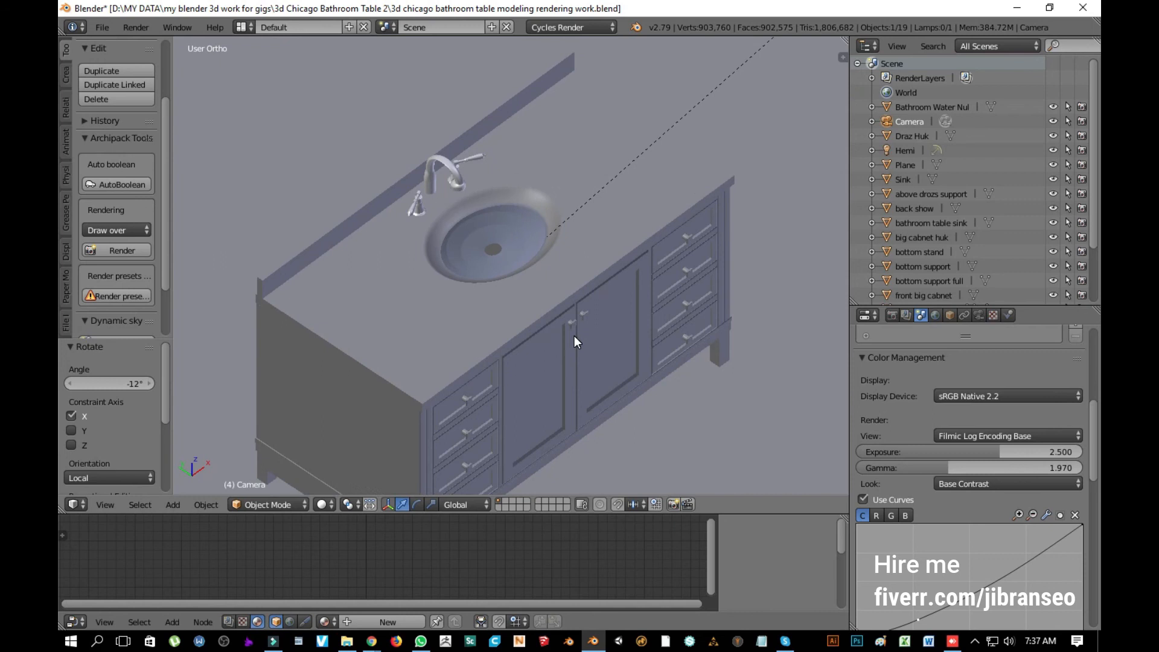
scroll(574, 337, down, 1)
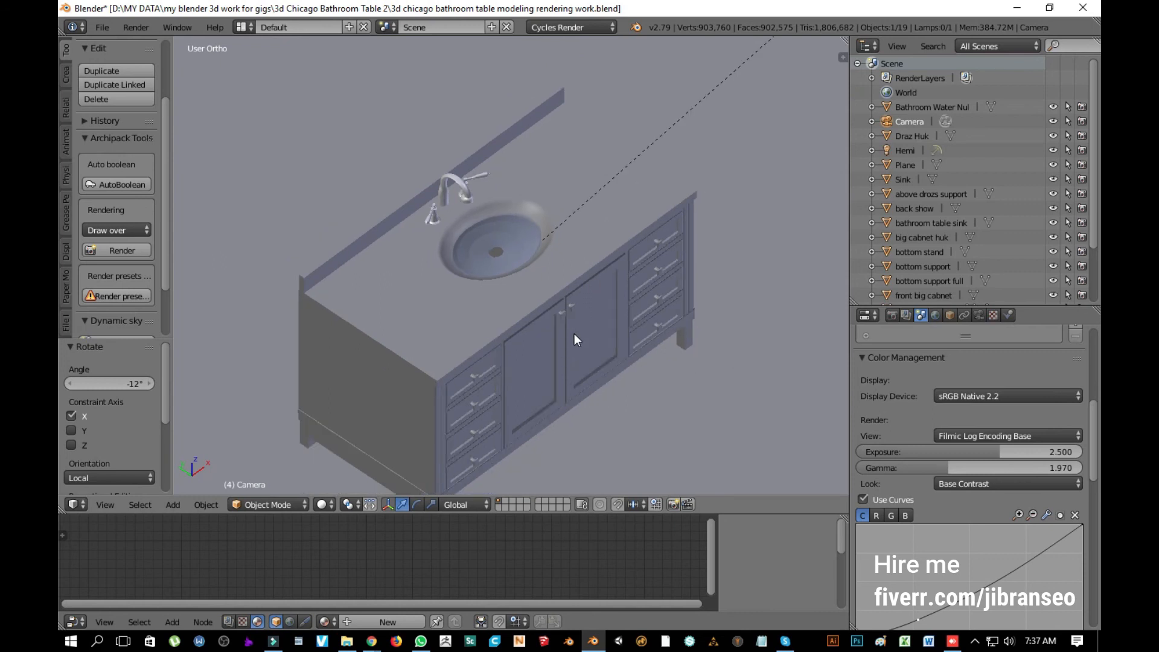
middle_drag(649, 298, 561, 228)
key(KP_1)
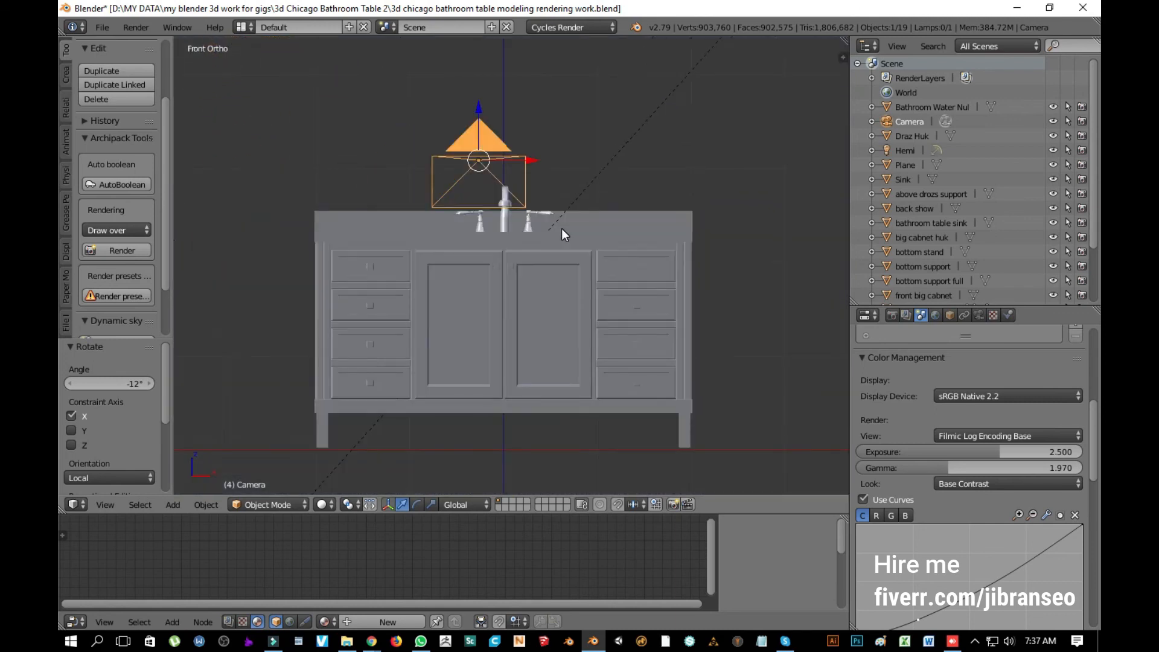
Step: Inspect the modifiers and full mesh extent of the drawer knobs, small drawers and front cabinet doors
right_click(634, 261)
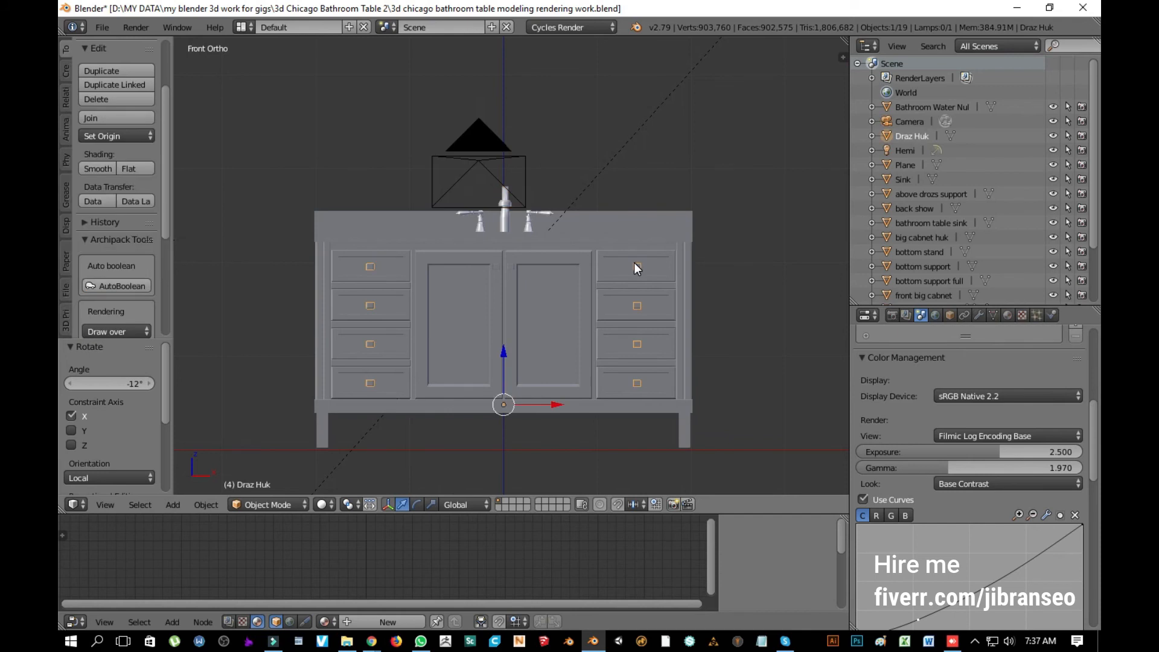
key(Tab)
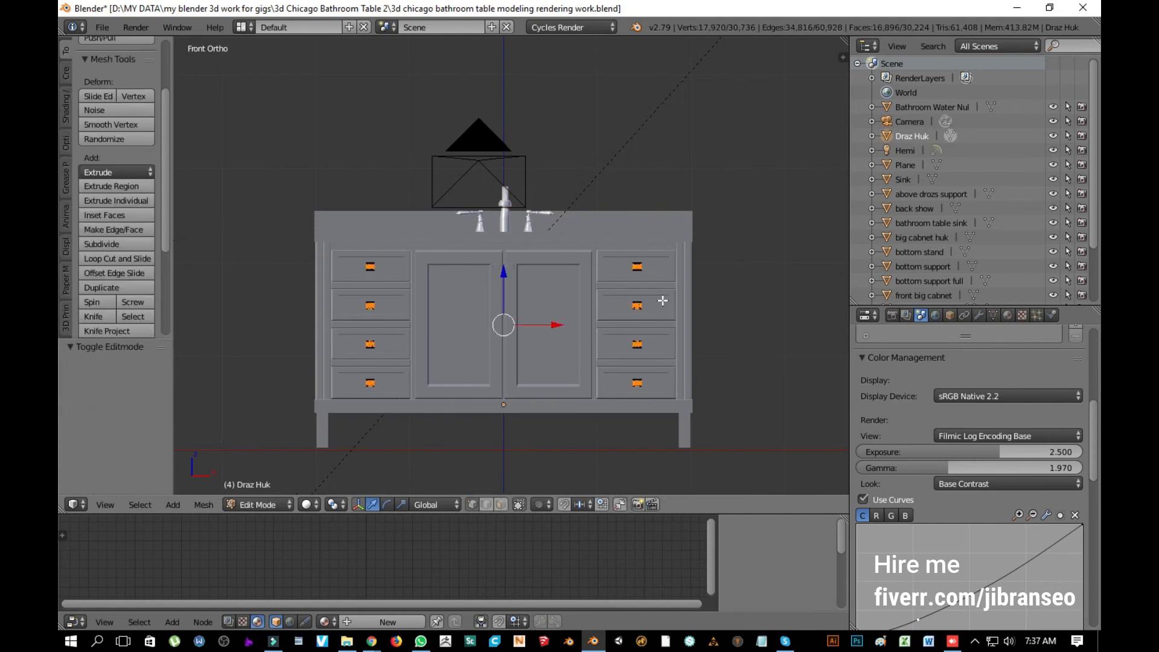
key(Tab)
click(977, 315)
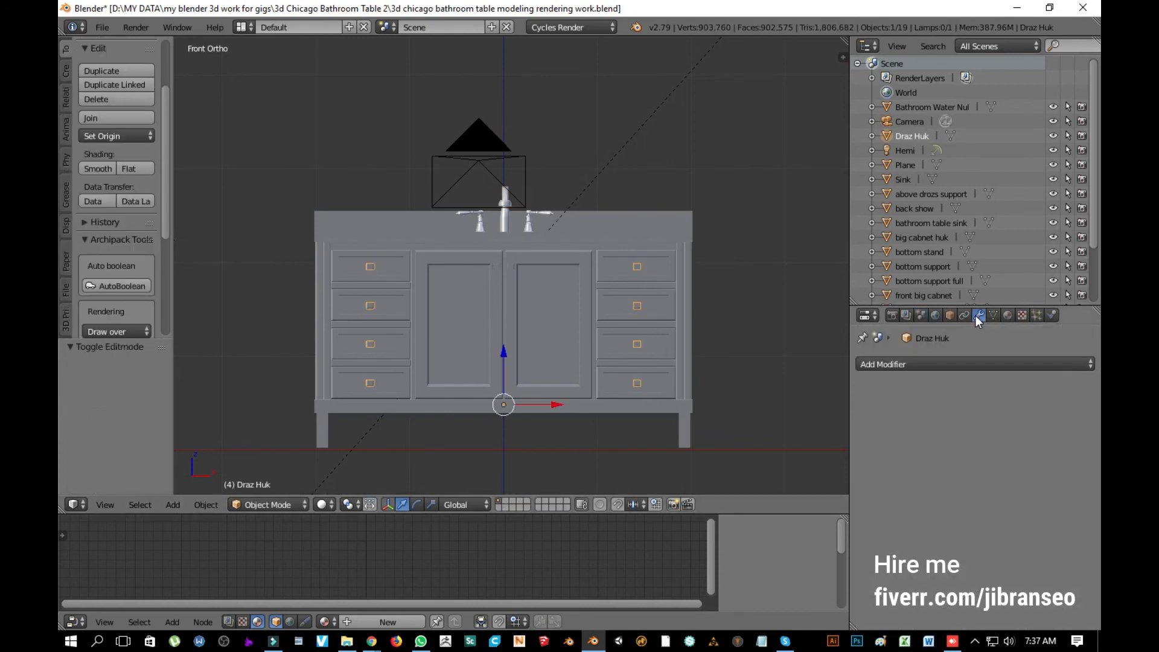
right_click(617, 274)
key(Tab)
key(a)
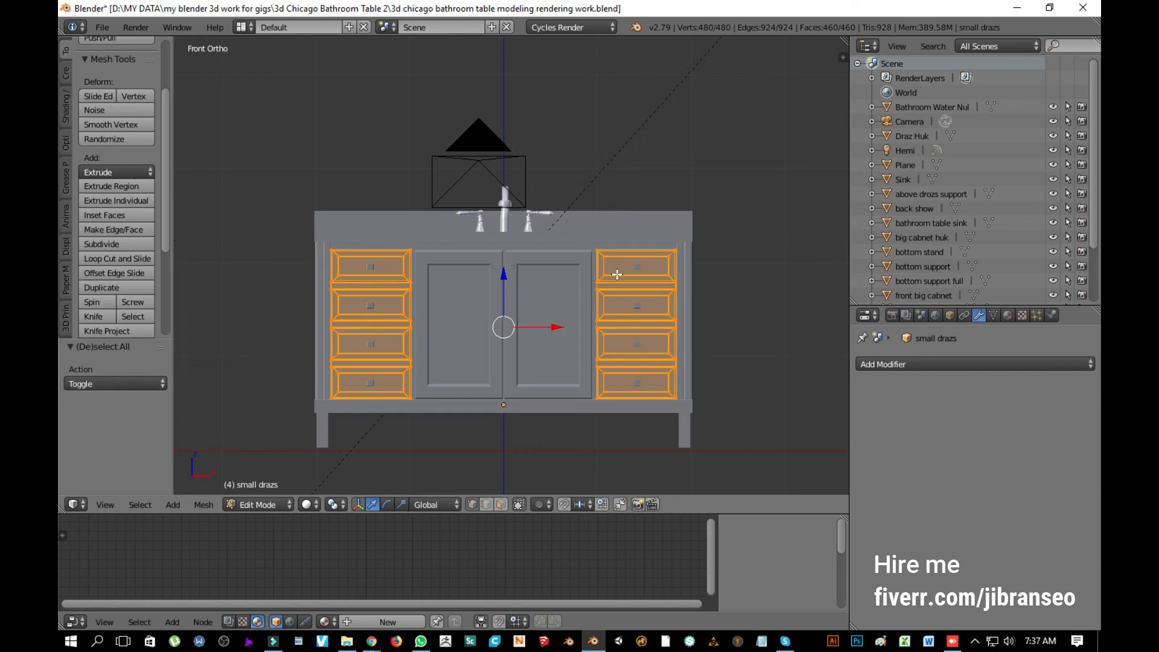
key(Tab)
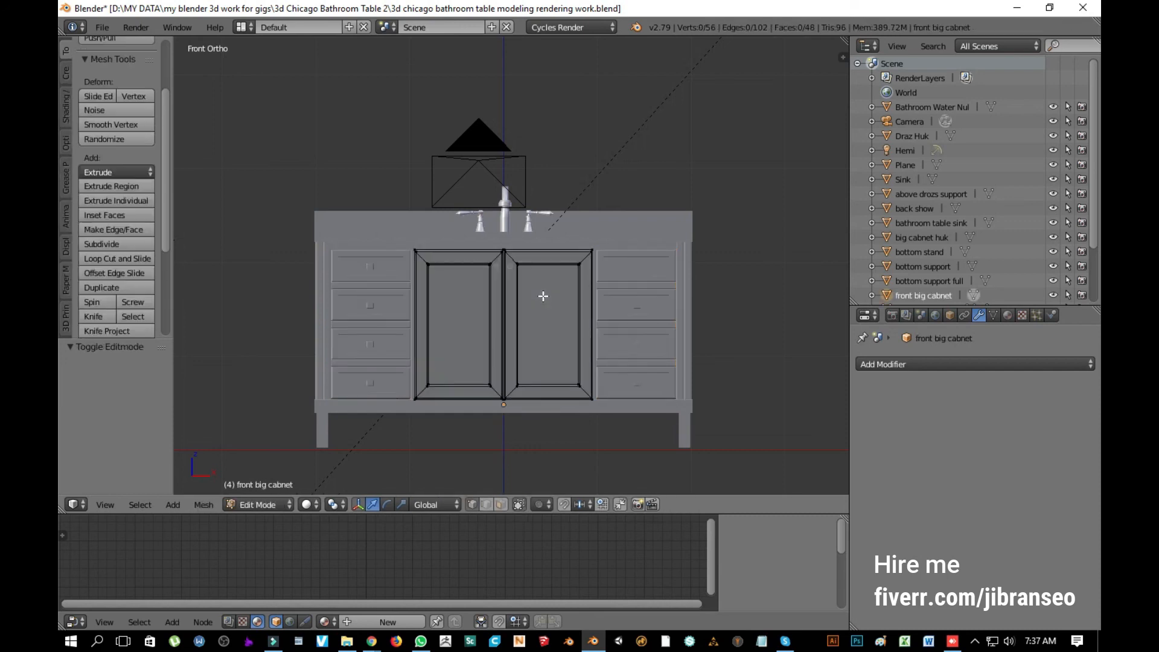
key(a)
key(a)
key(a)
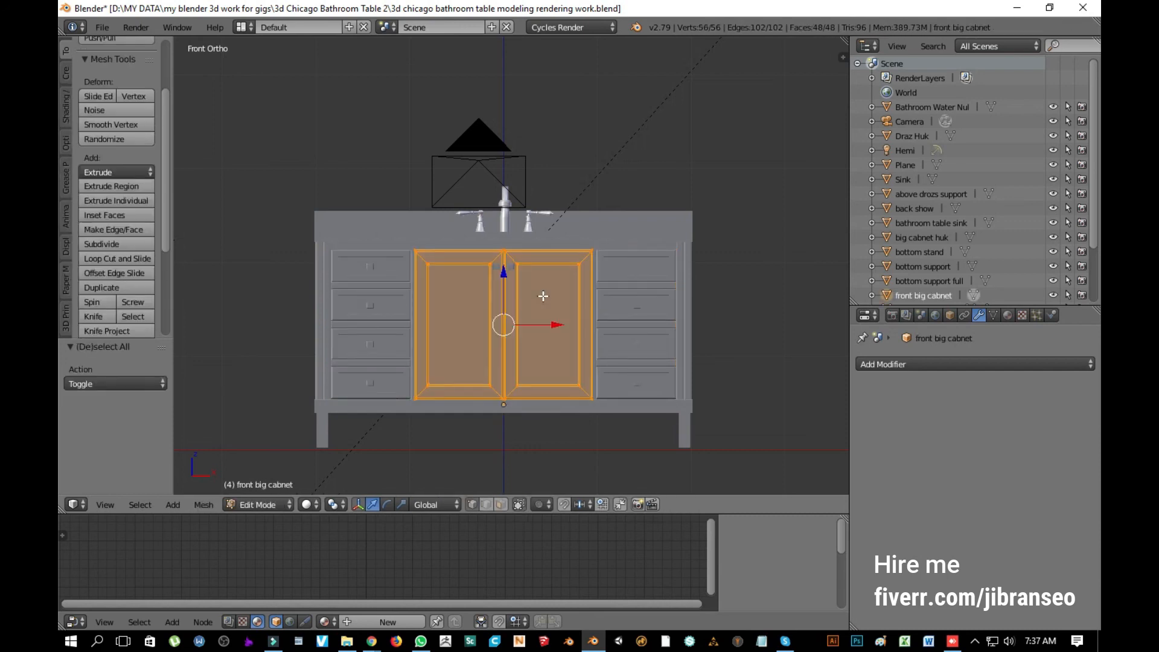
key(Tab)
Step: Check the meshes and modifiers of the backsplash and the countertop
right_click(556, 220)
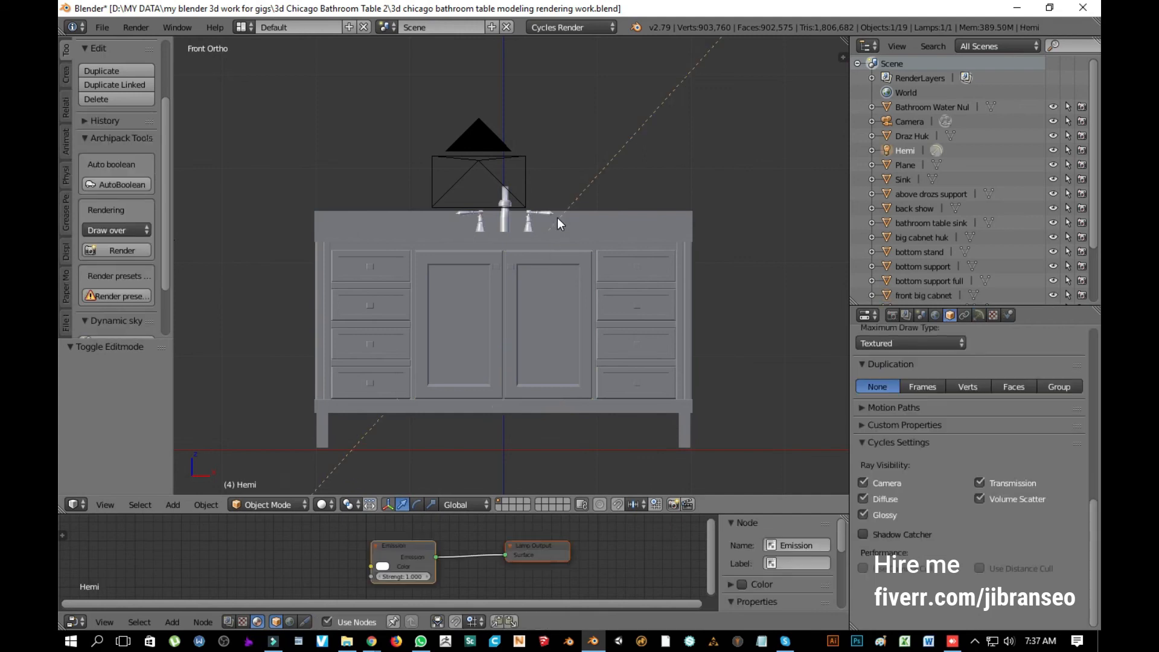
right_click(593, 224)
key(Tab)
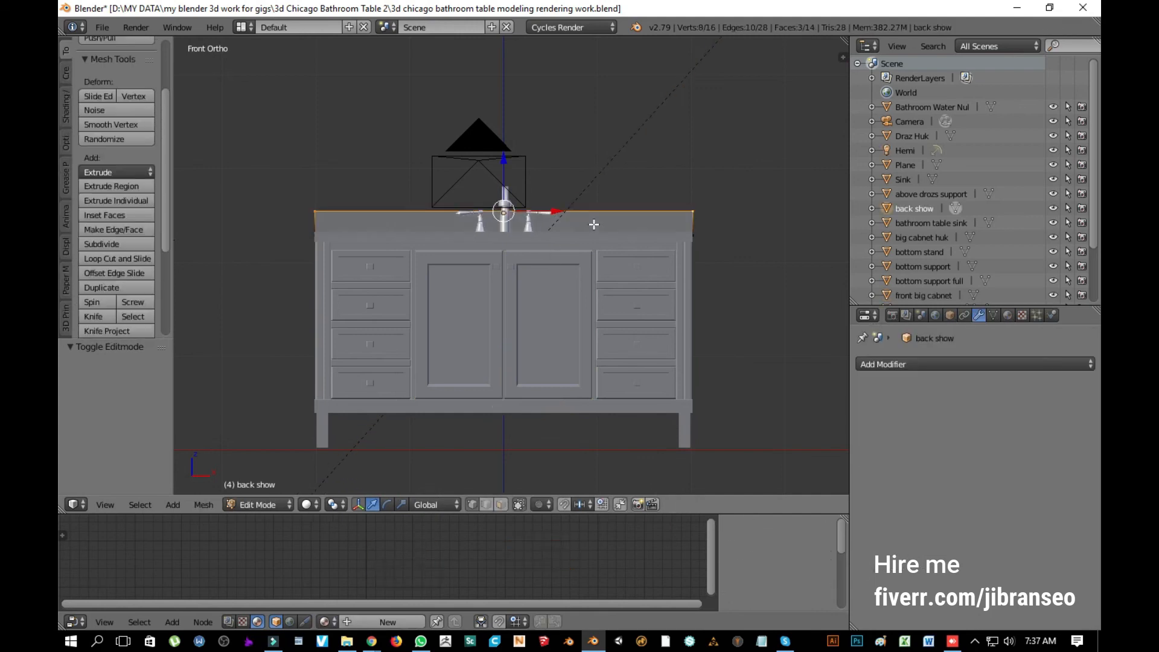
key(a)
key(Tab)
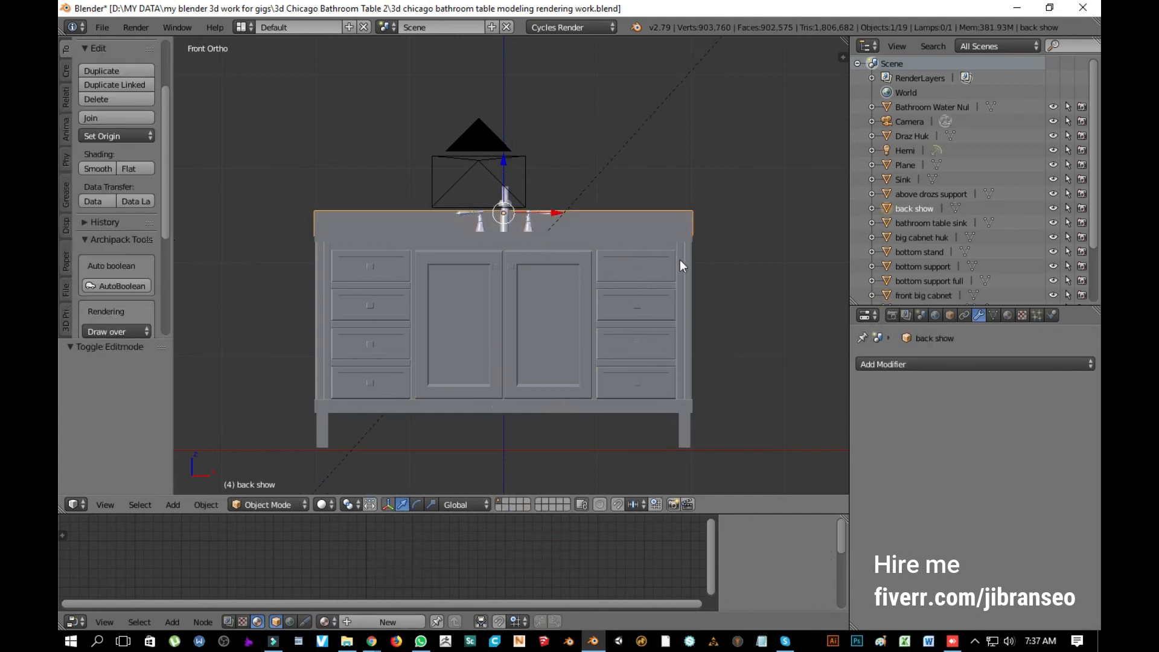
right_click(677, 238)
key(Tab)
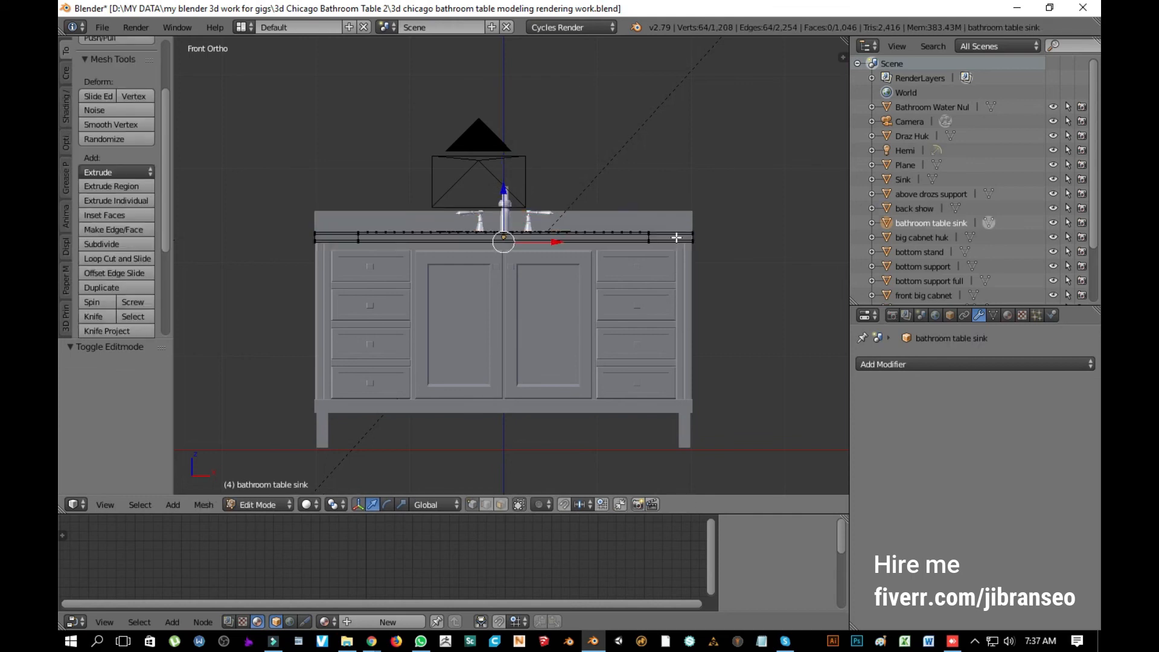
key(a)
key(Tab)
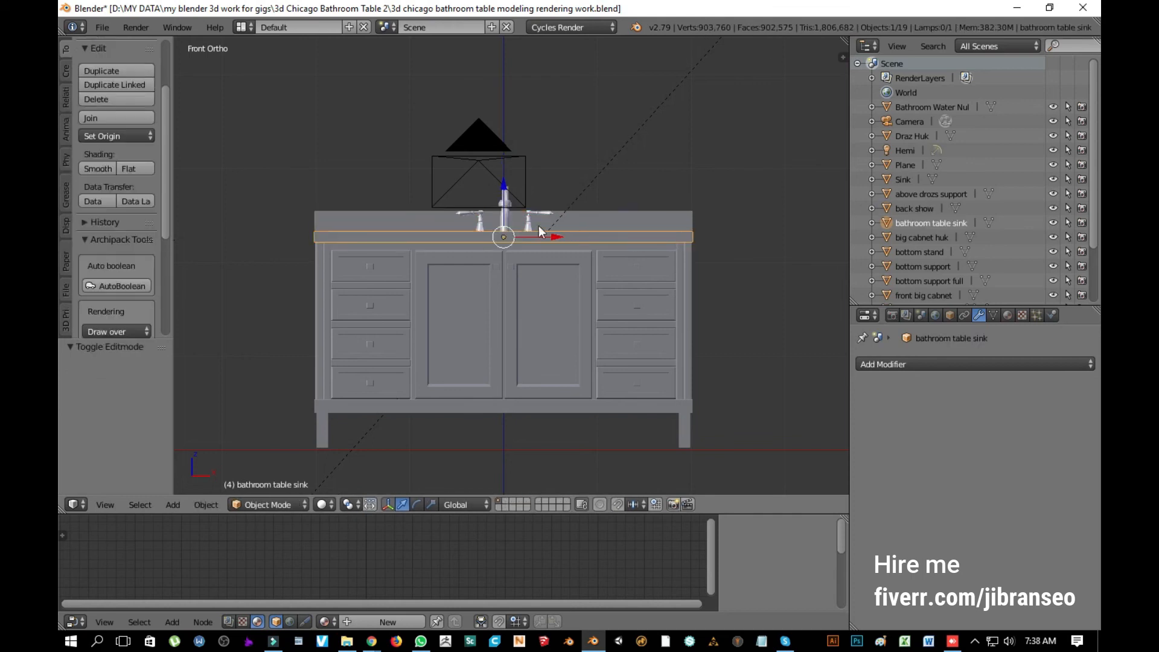
Step: Check the meshes and modifiers of the inner and outer side supports
right_click(684, 340)
key(Tab)
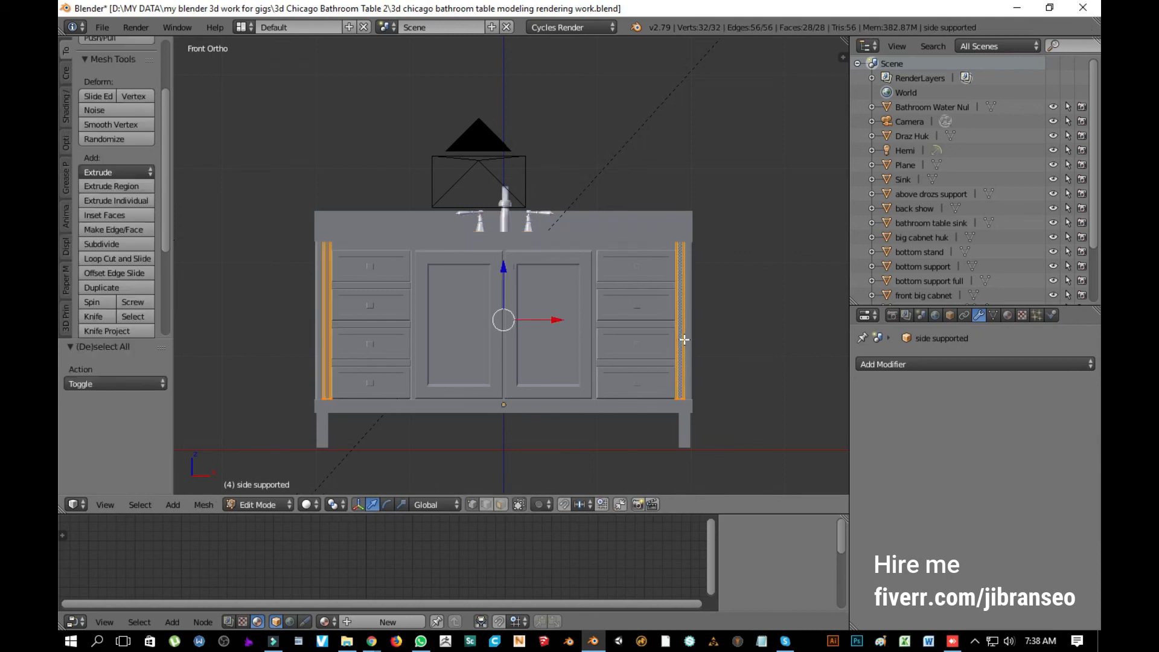
key(Tab)
right_click(688, 340)
key(Tab)
key(Tab)
key(Tab)
key(a)
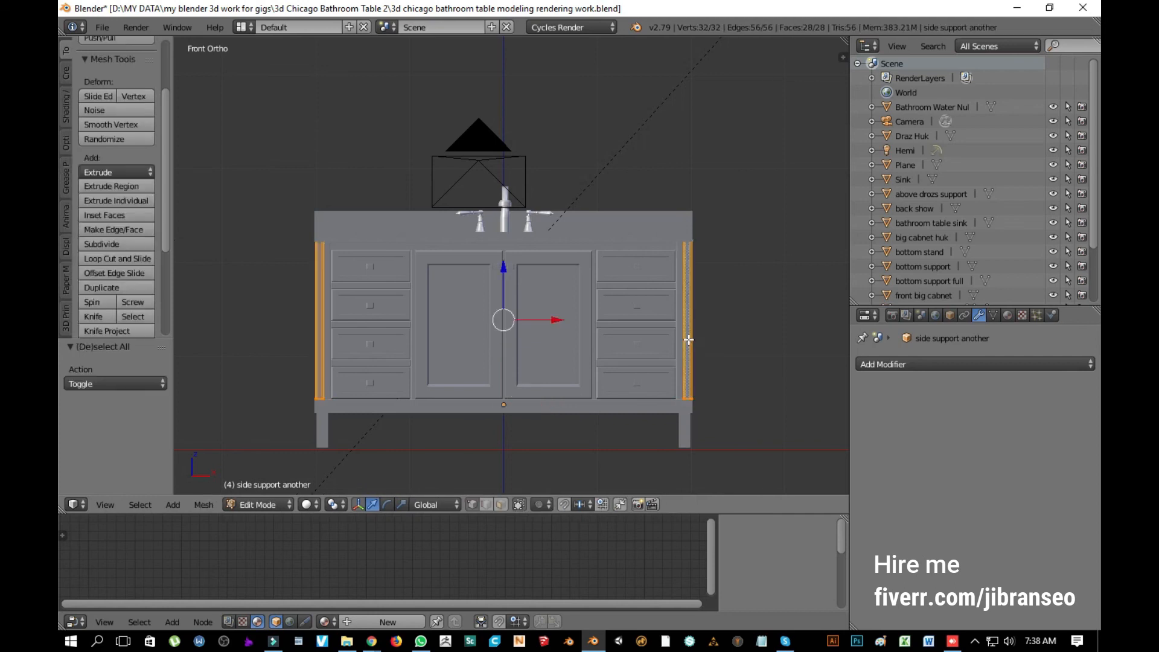
key(Tab)
Step: Check the meshes and modifiers of the two bottom support rails and the vanity's legs
right_click(672, 403)
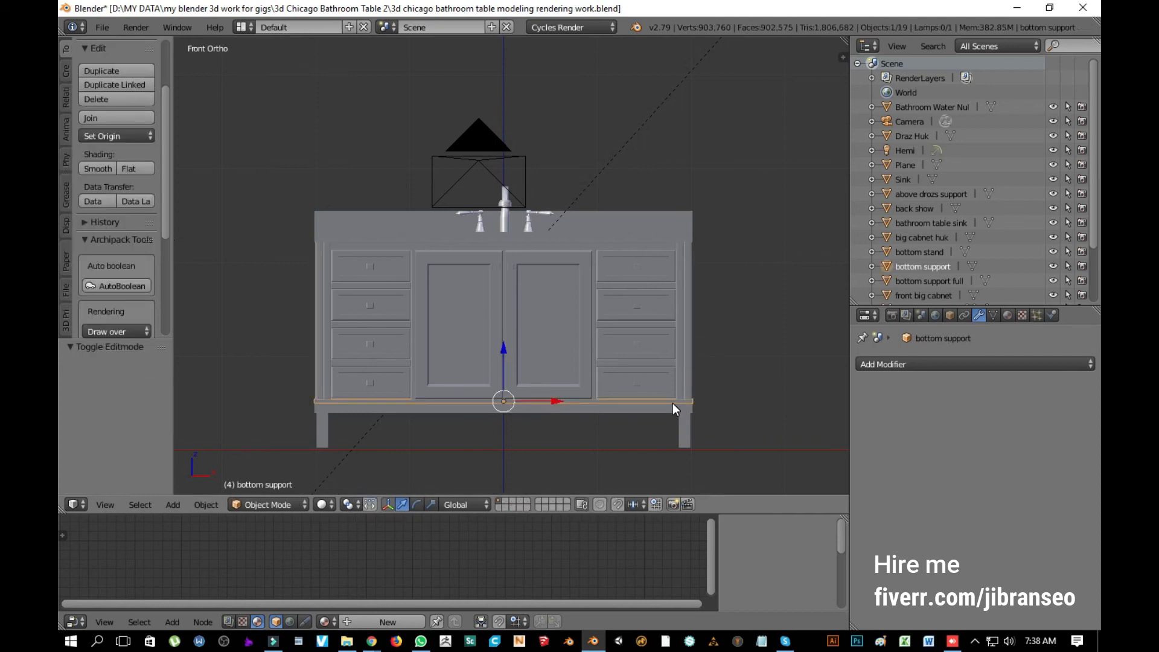
key(Tab)
key(a)
key(a)
key(Tab)
right_click(670, 410)
key(Tab)
key(a)
key(a)
key(Tab)
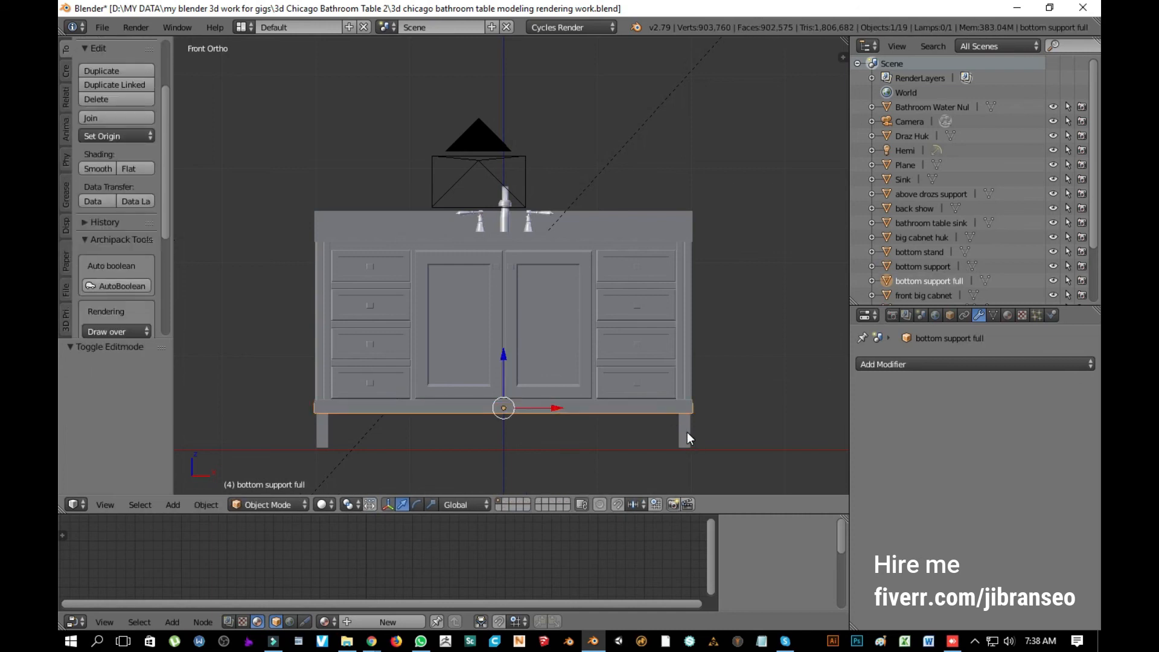
right_click(687, 432)
key(Tab)
key(a)
key(a)
key(Tab)
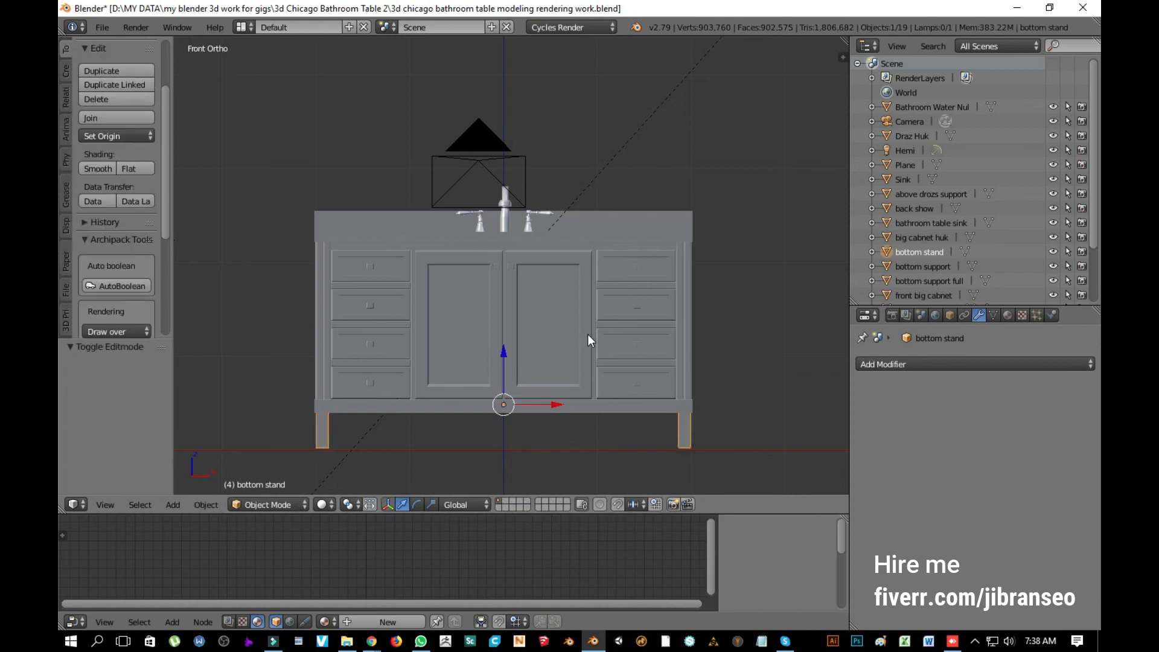
Step: Recheck the small drawers and the front cabinet doors around the gap between them for unapplied modifiers
scroll(588, 342, up, 4)
right_click(685, 309)
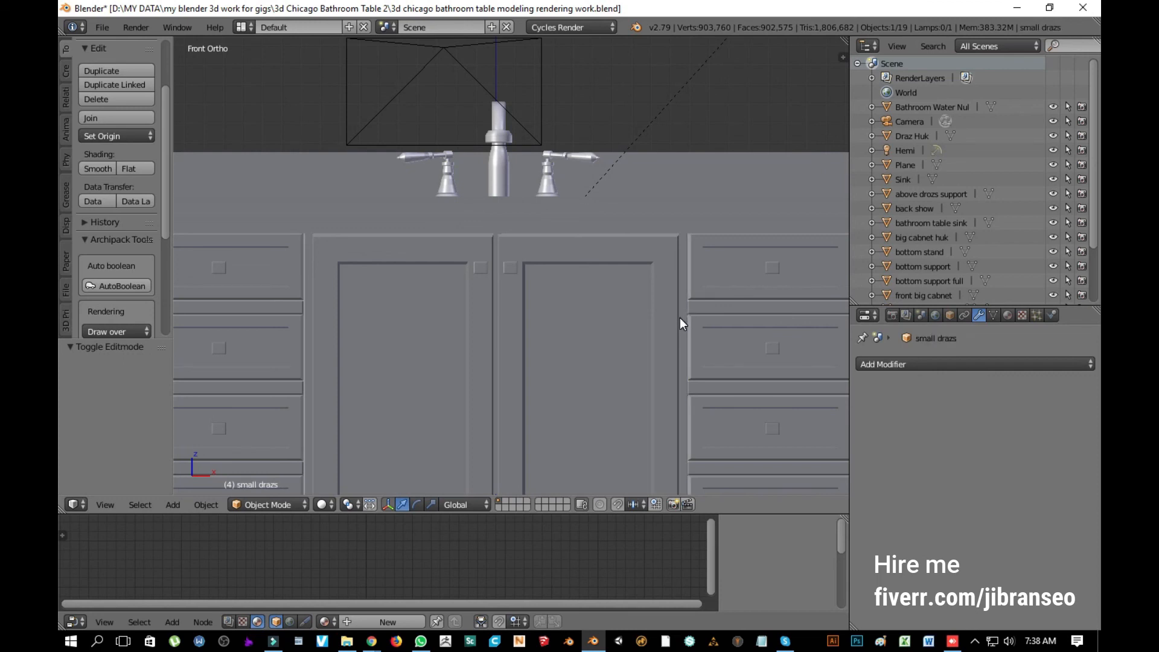
key(Tab)
key(Tab)
right_click(682, 318)
key(Tab)
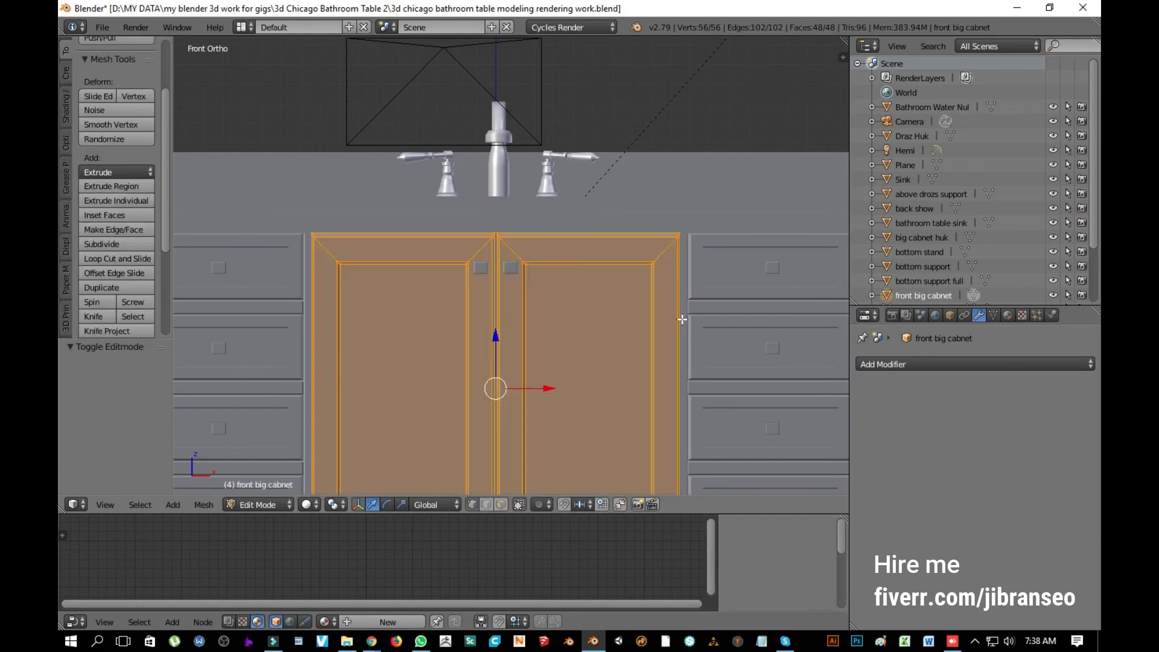
key(Tab)
Step: Apply all modifiers on the middle support between the doors and drawers, then check its mesh on both sides
right_click(681, 319)
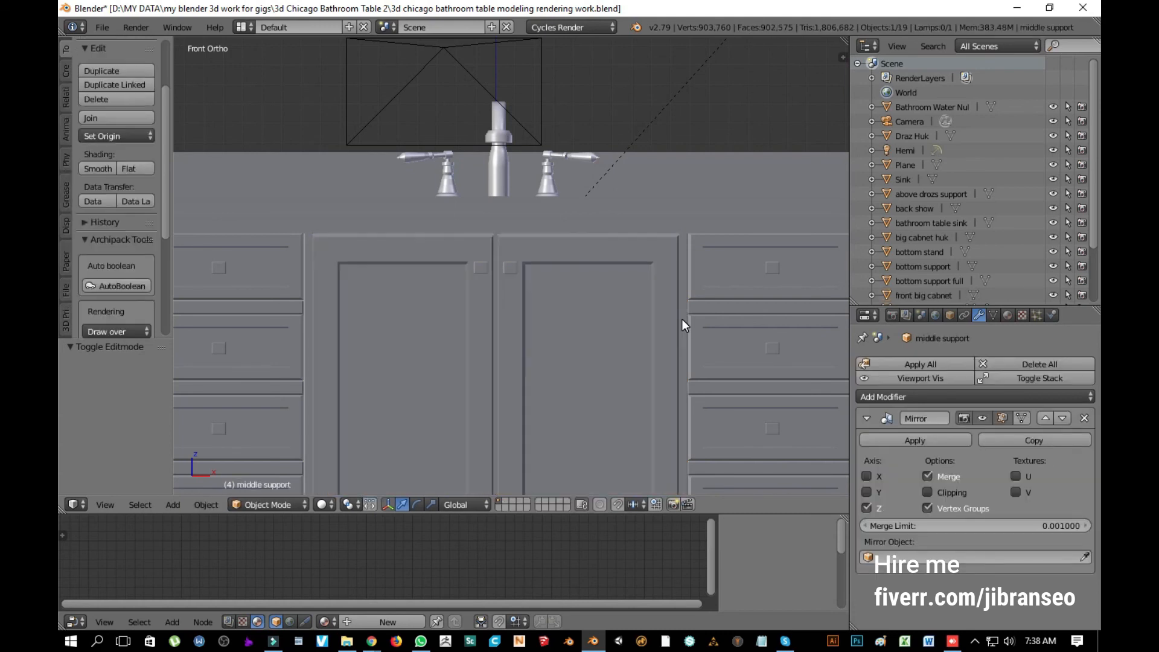
key(Tab)
key(a)
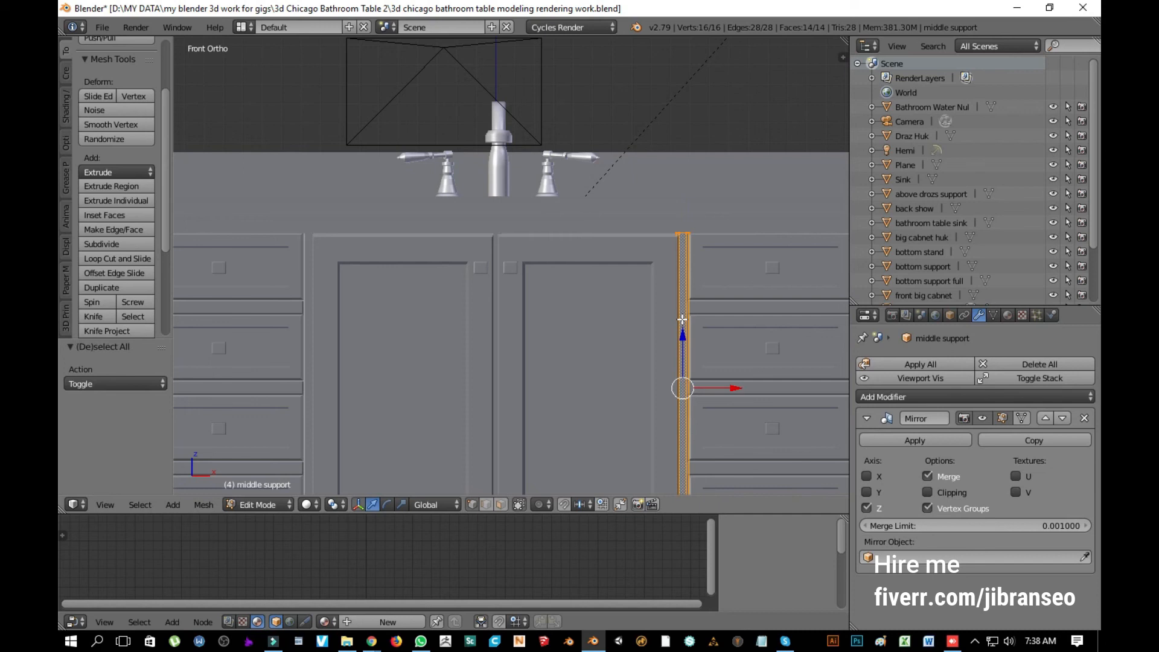
key(Tab)
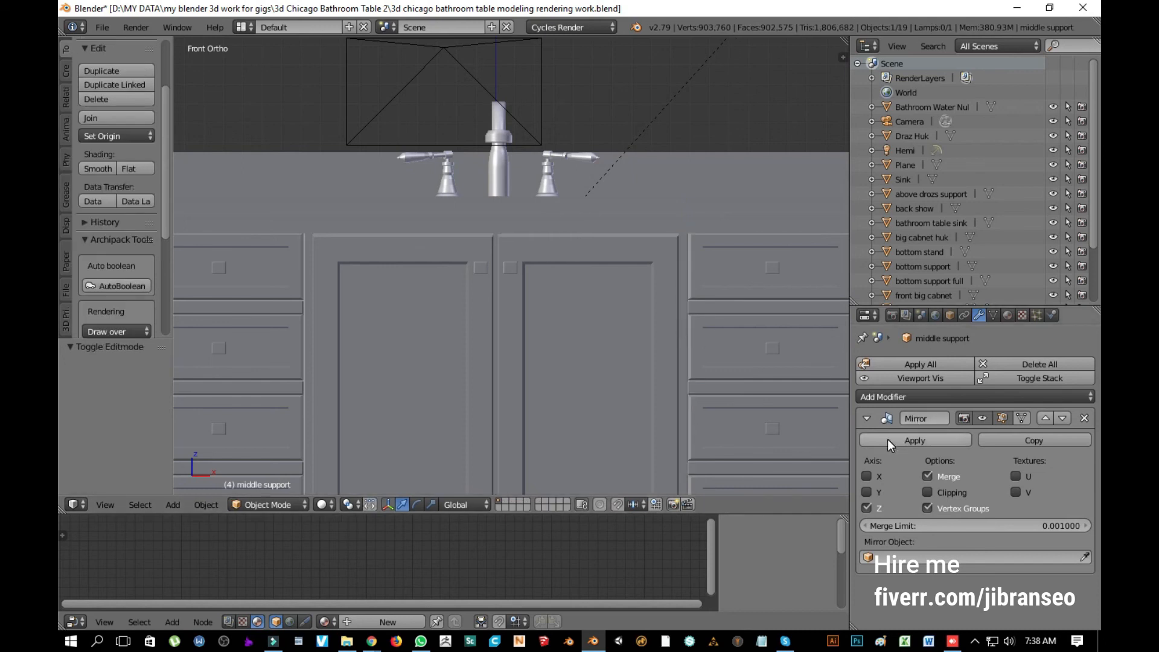
click(911, 362)
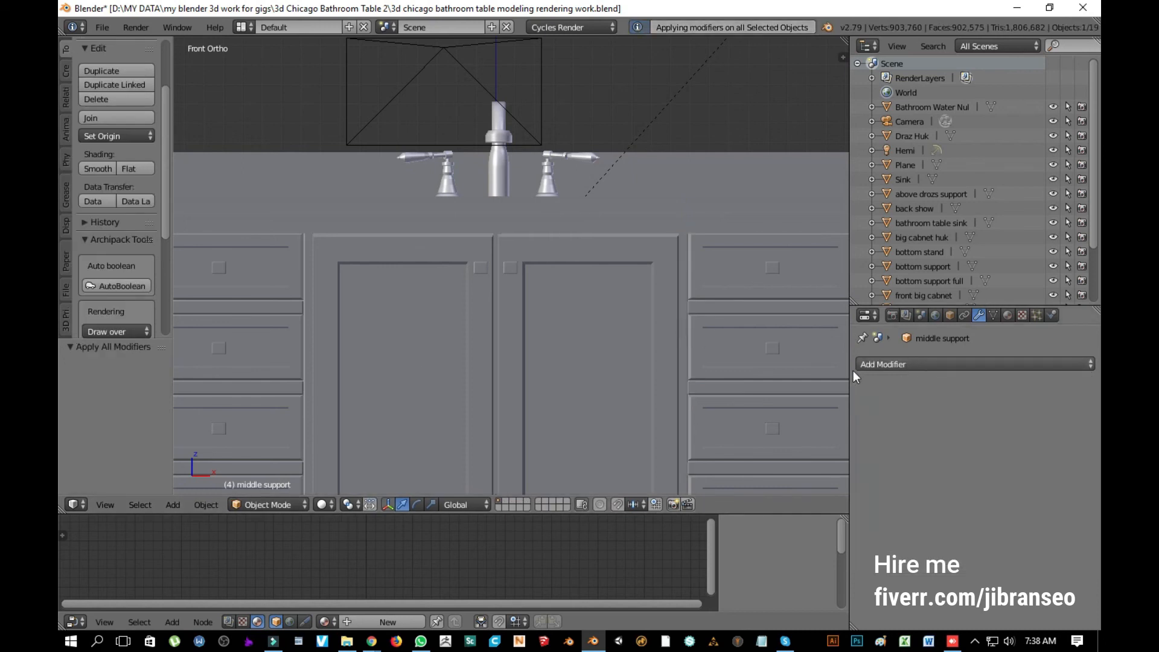
key(Tab)
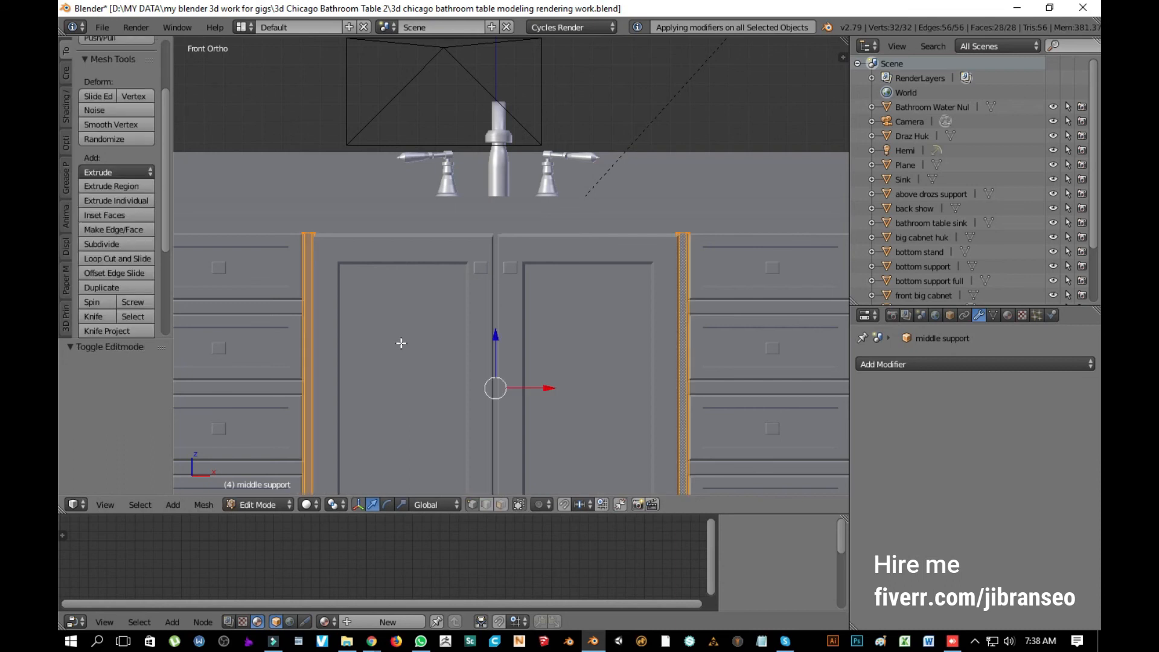
key(Tab)
scroll(402, 343, down, 3)
scroll(401, 342, up, 4)
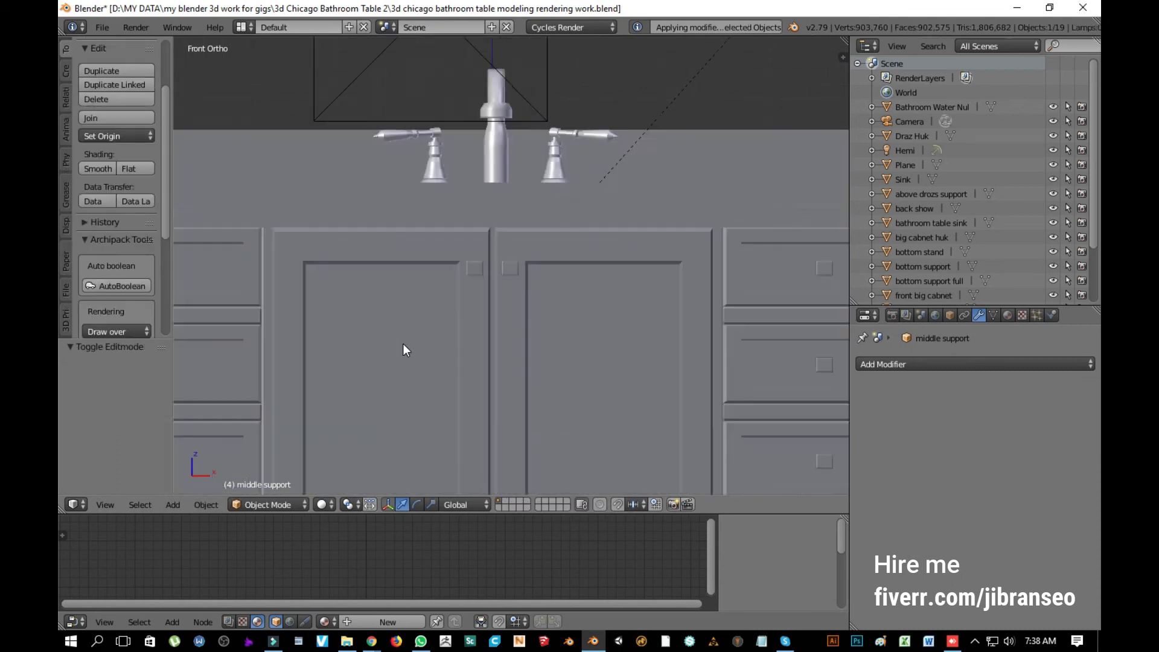
Step: Check the mesh and modifiers of the middle support in the gap between the two cabinet doors
scroll(403, 350, up, 6)
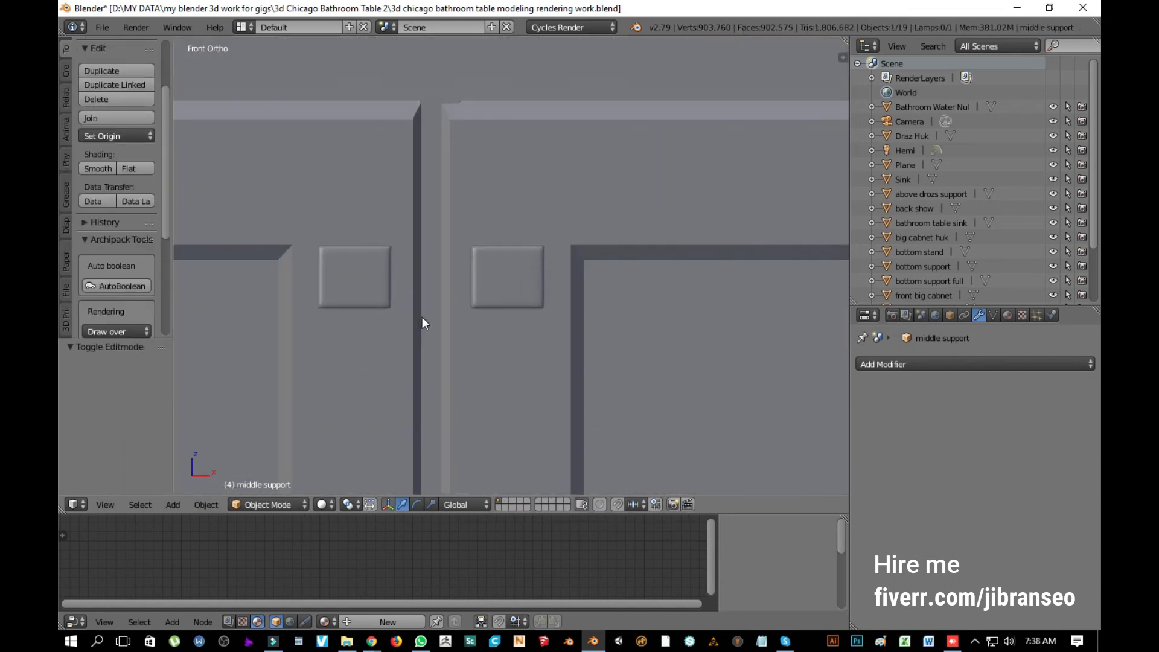
key(shift+d)
key(Escape)
key(Tab)
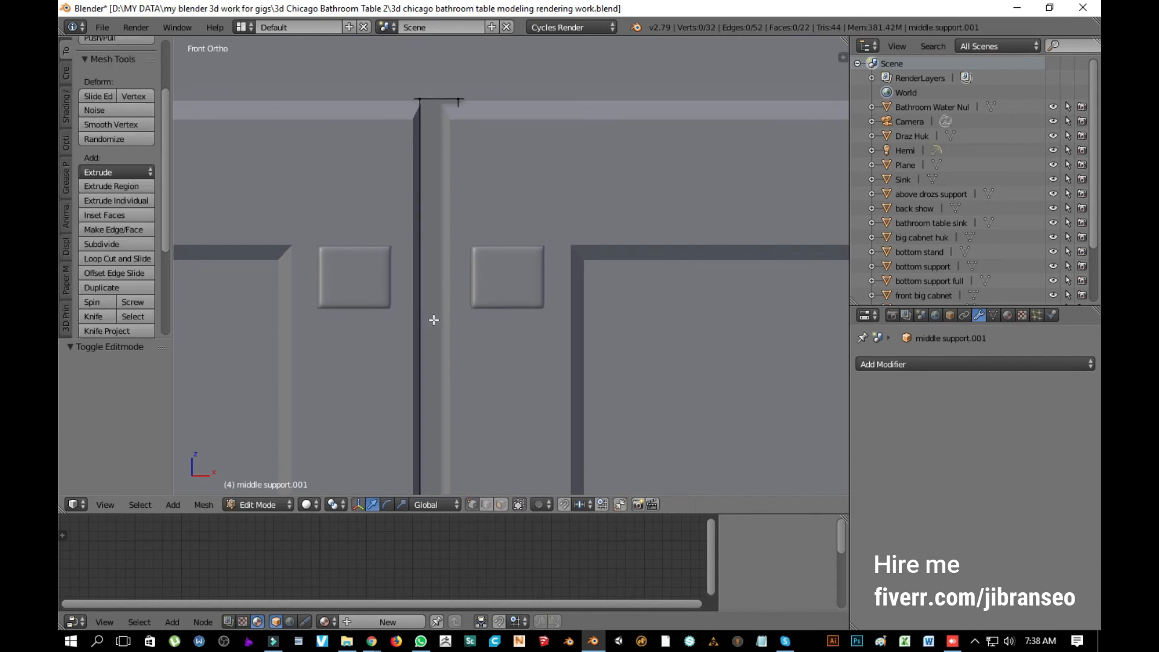
key(a)
key(Tab)
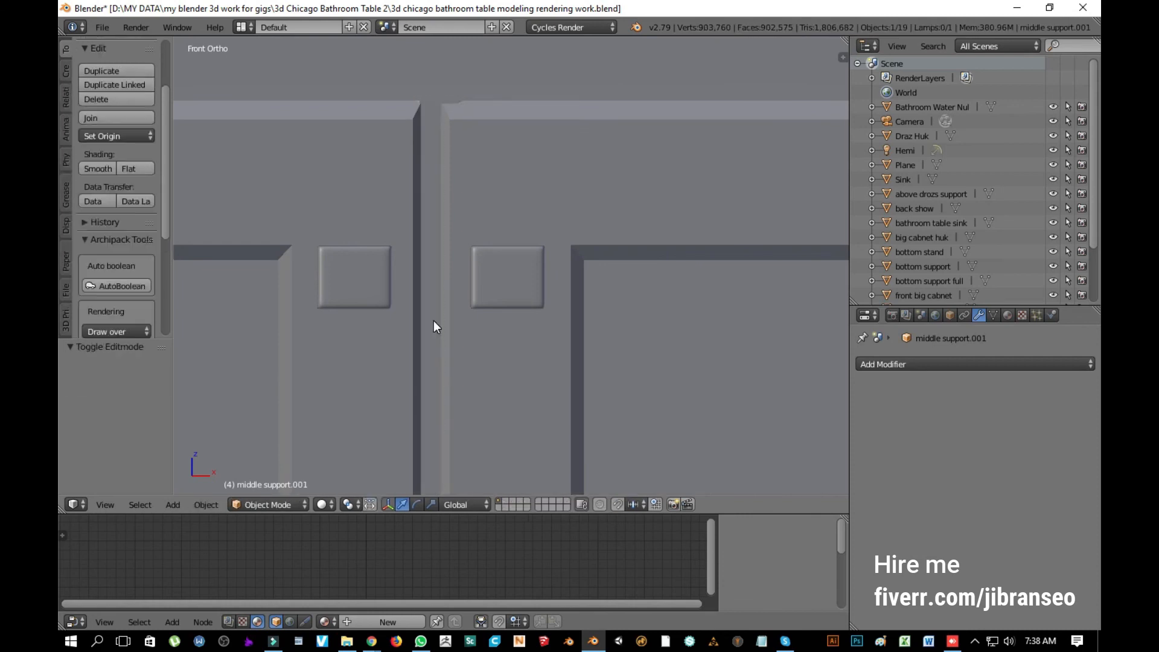
Step: Check the mesh and modifiers of the two cabinet door handles
right_click(510, 292)
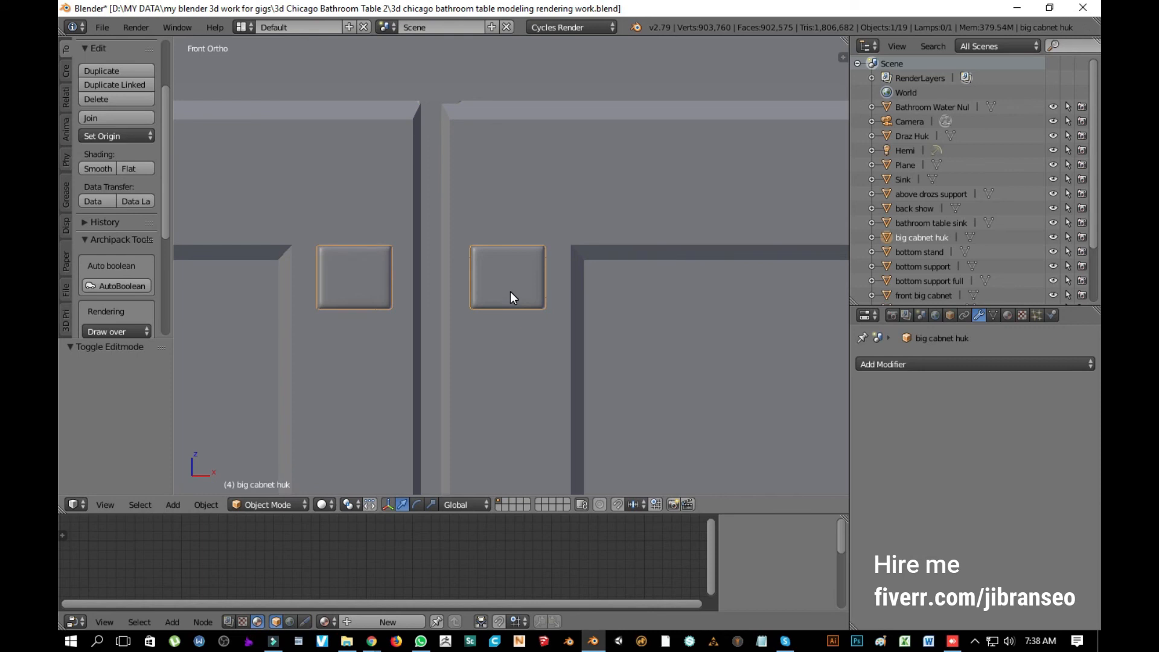
key(Tab)
key(a)
key(a)
key(Tab)
scroll(510, 291, down, 5)
scroll(510, 291, down, 4)
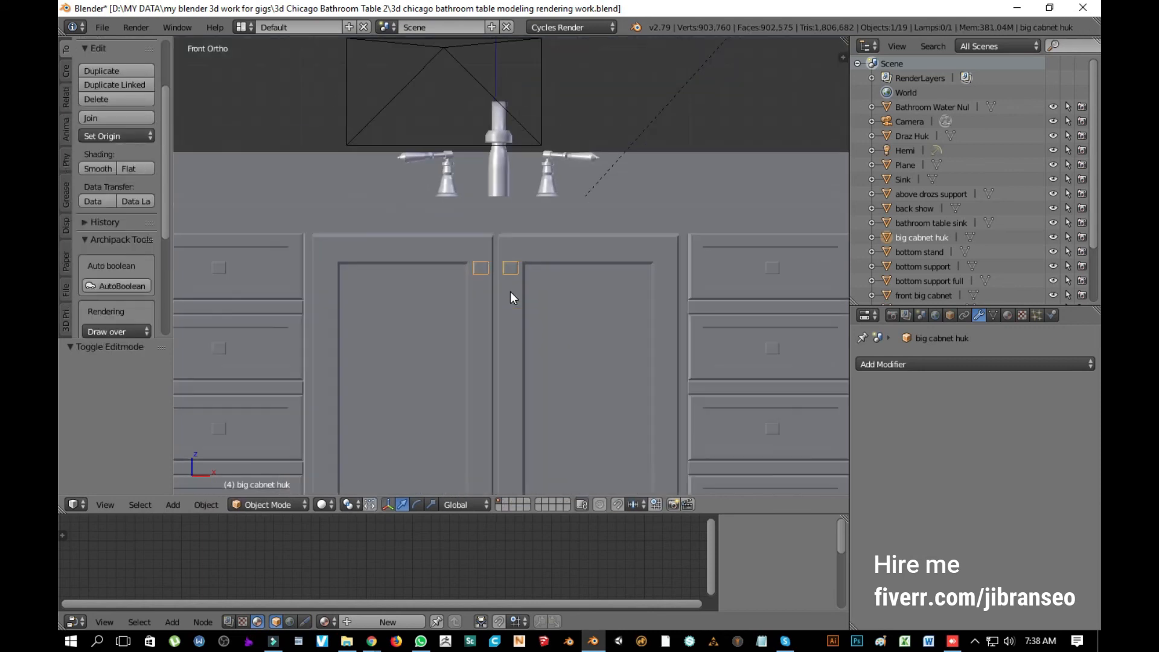
Step: Check the mesh and modifiers of the small drawer handles
right_click(773, 267)
key(Tab)
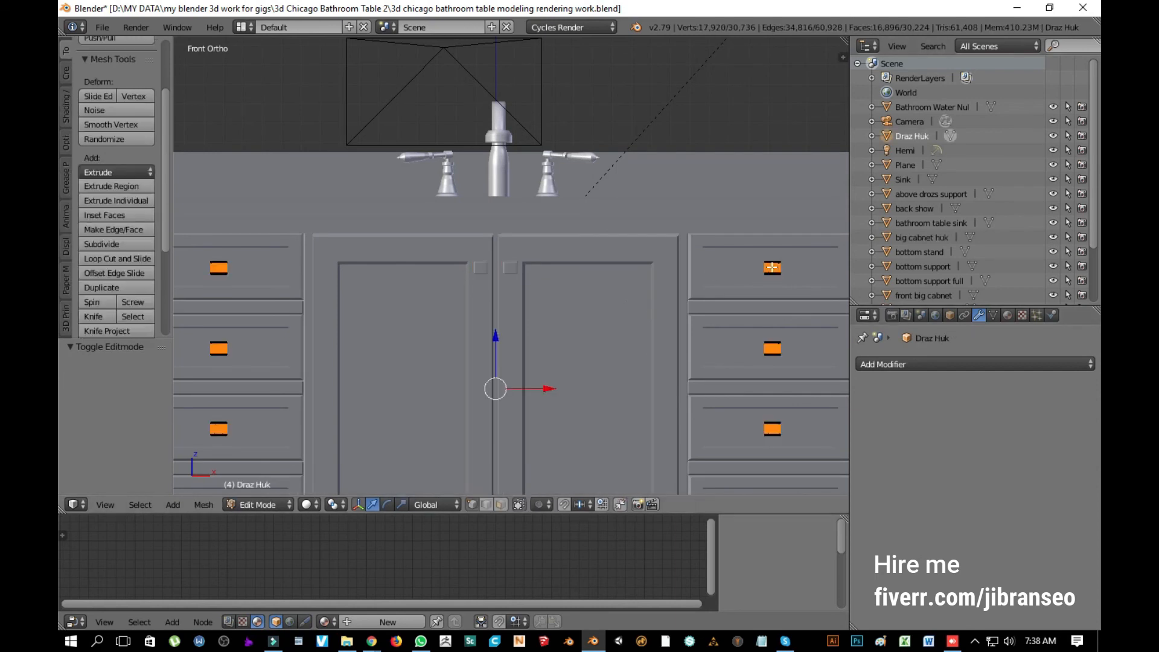
key(a)
key(Tab)
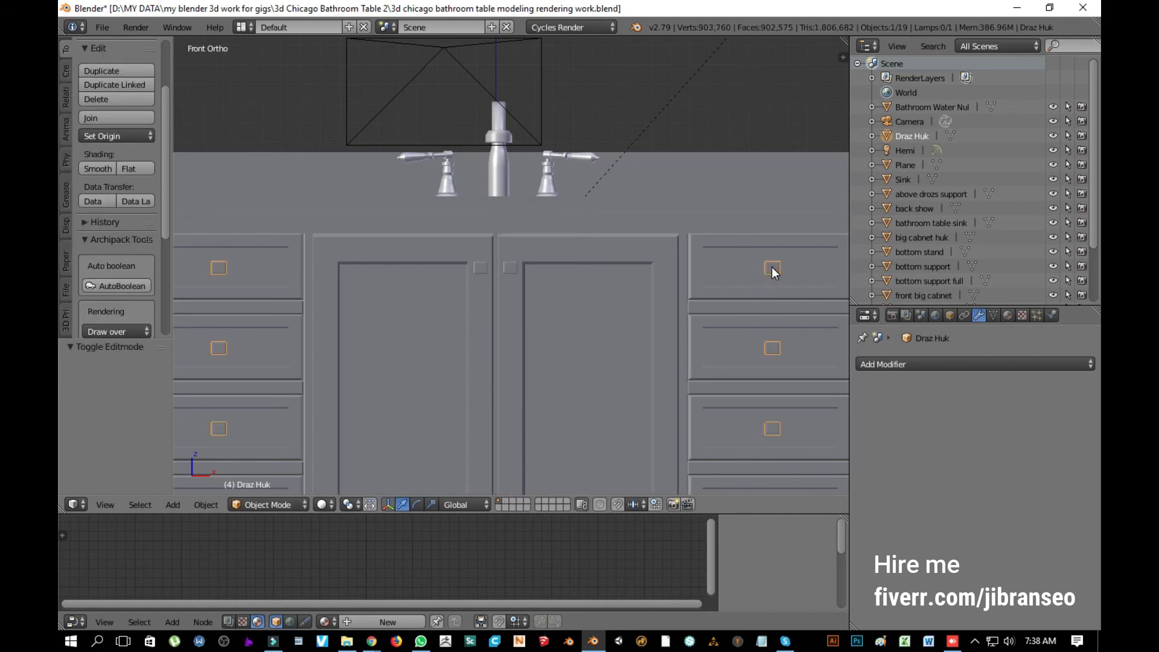
Step: Check the mesh and modifiers of the faucet and its two taps
right_click(549, 189)
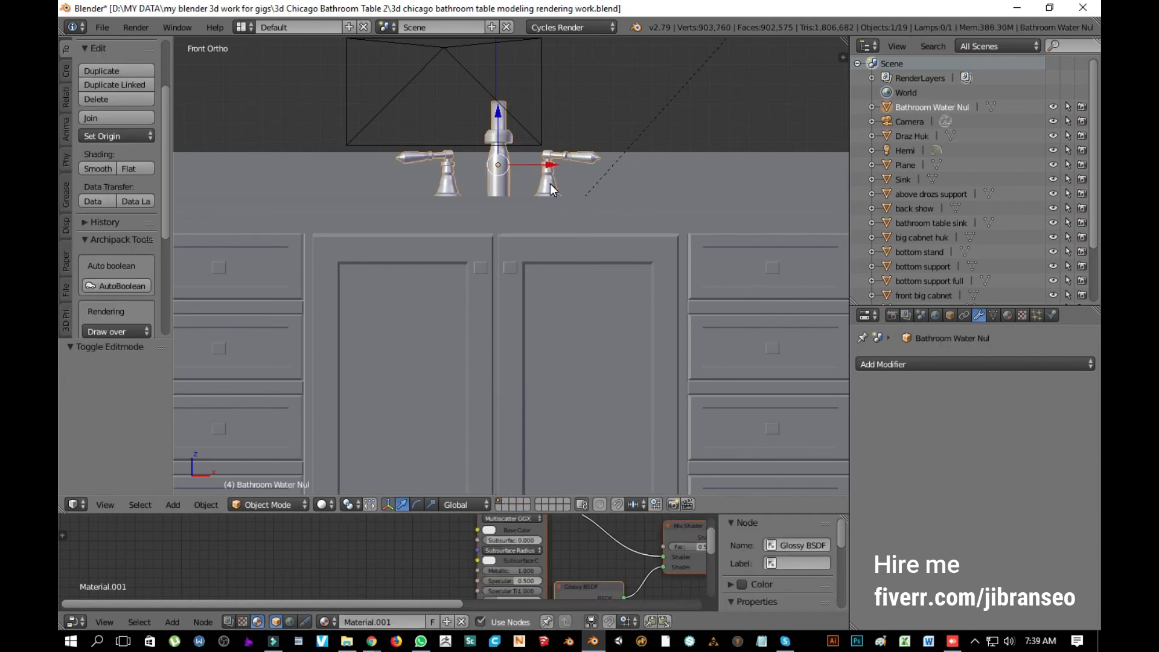
key(Tab)
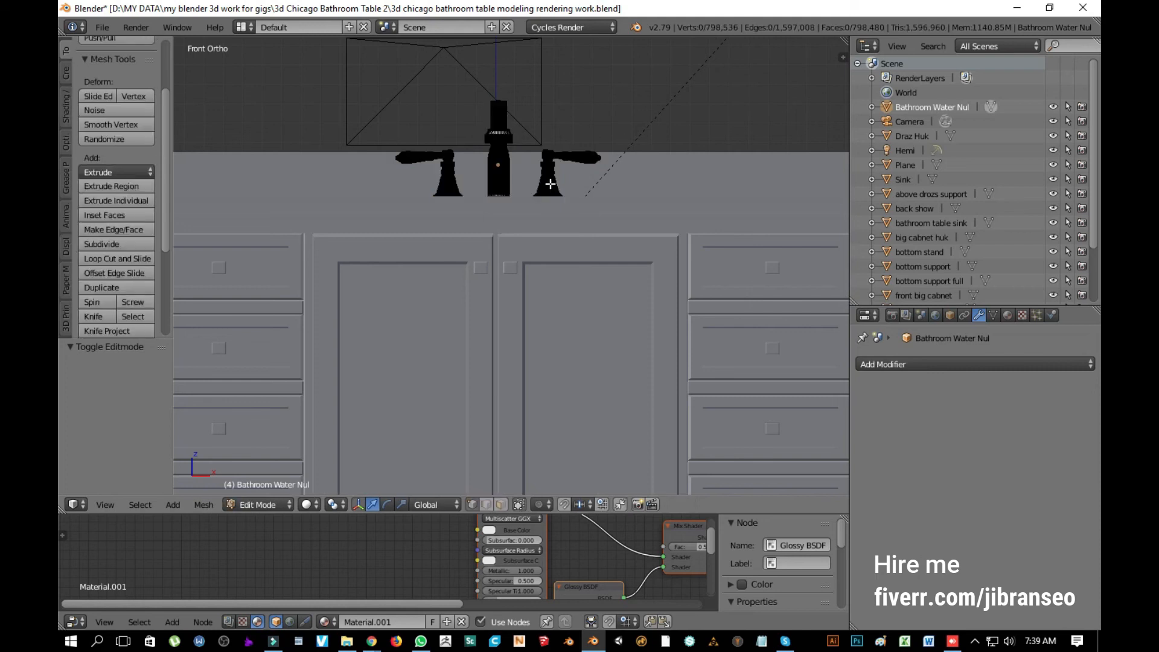
key(a)
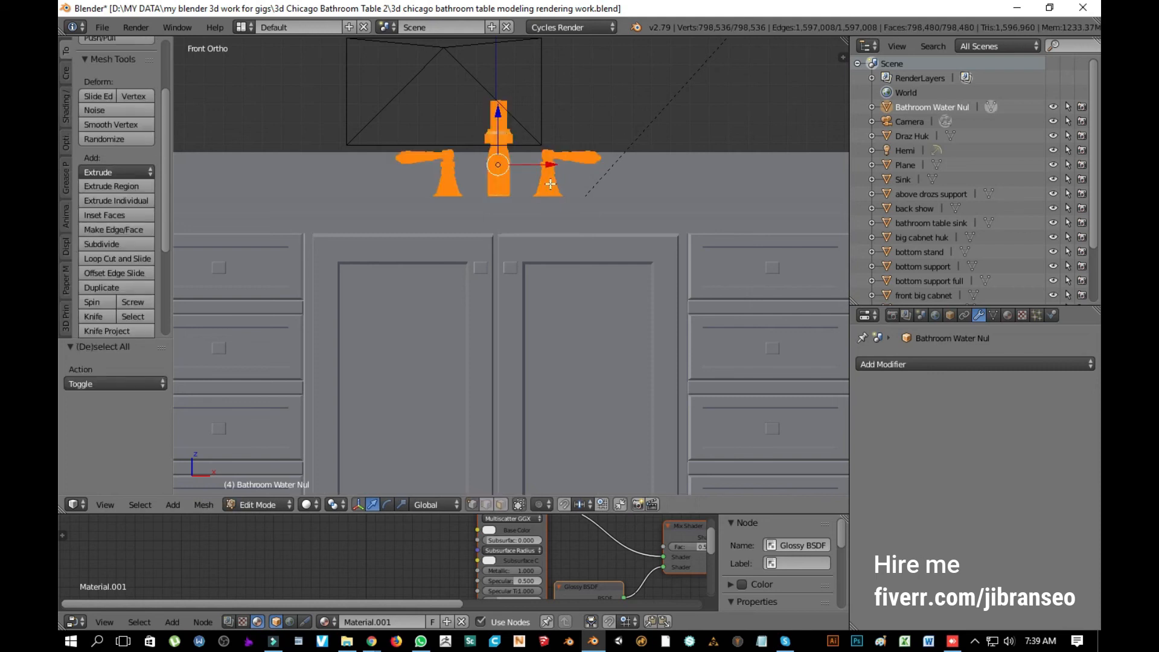
key(a)
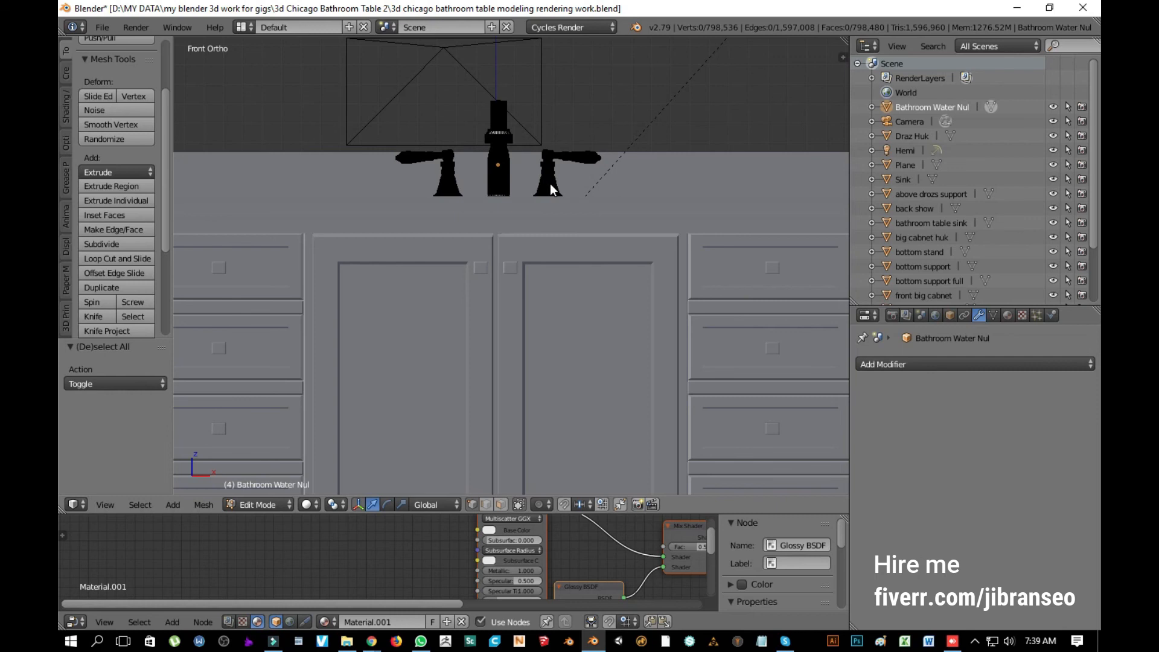
key(Tab)
Step: Check the meshes and modifiers of the sink bowl and the countertop around it
middle_drag(674, 224, 544, 317)
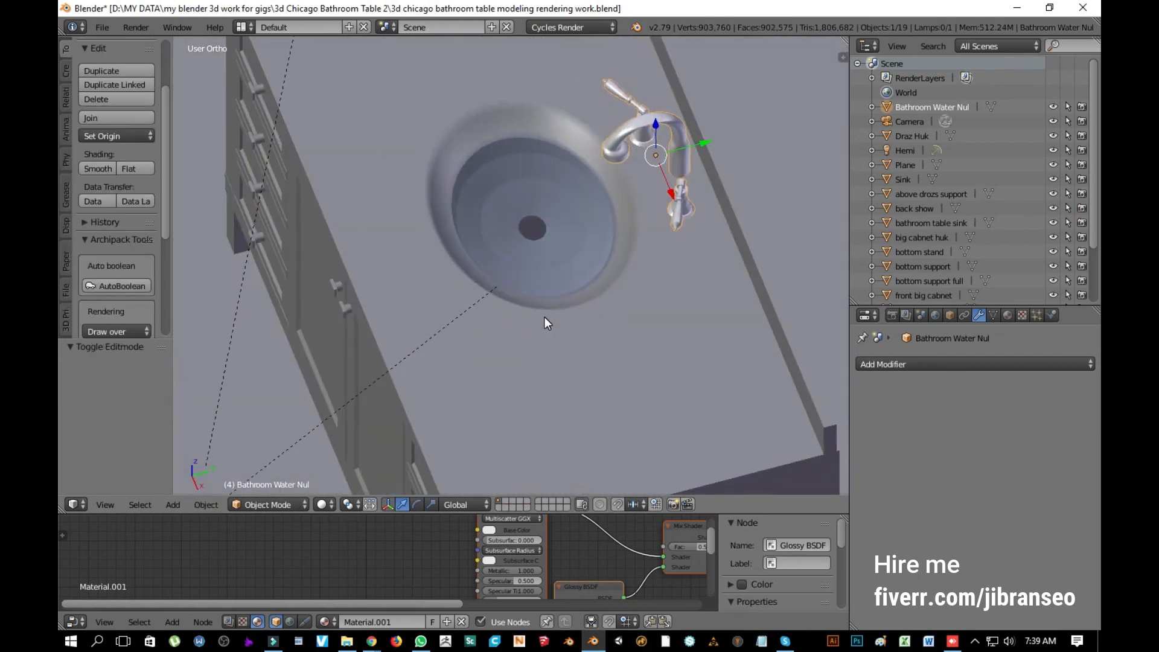
right_click(552, 263)
key(Tab)
key(a)
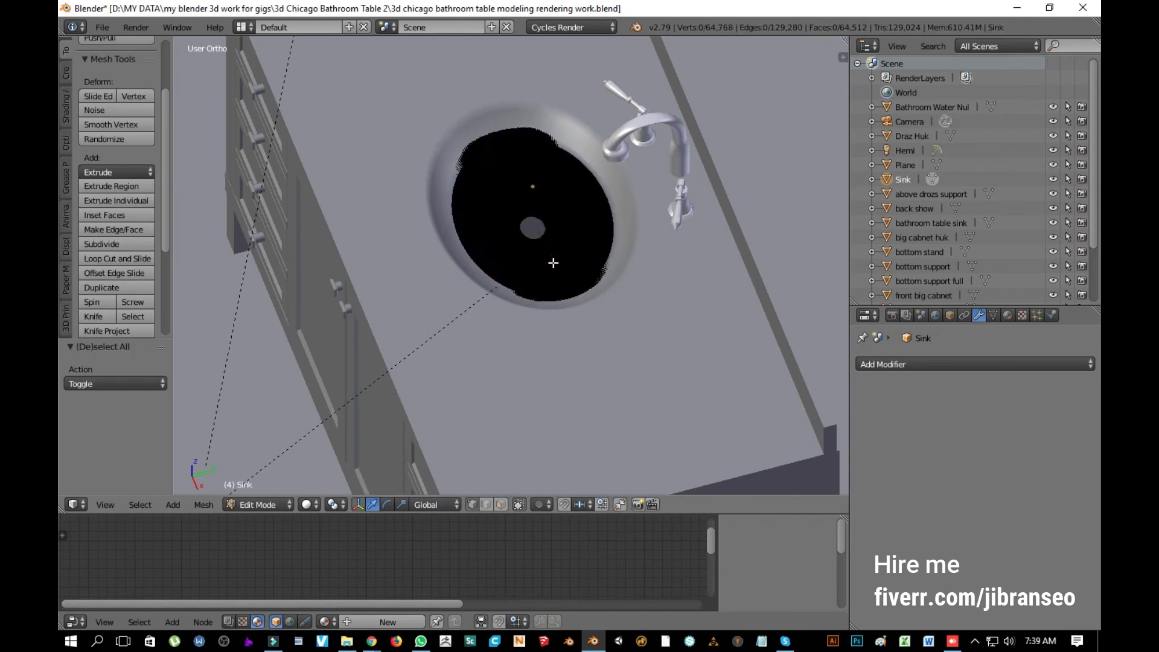
key(a)
key(Tab)
right_click(614, 426)
key(Tab)
key(Tab)
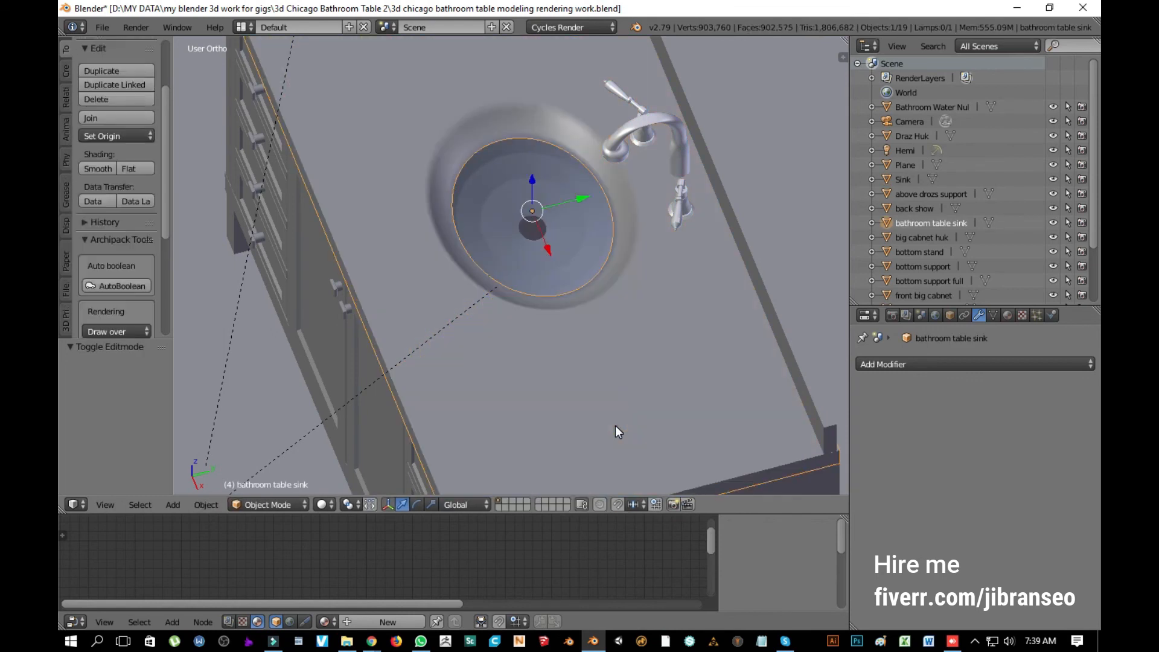
Step: Return to the camera view and save the scene over its existing .blend file, leaving nothing selected
scroll(614, 425, down, 6)
middle_drag(307, 310, 484, 251)
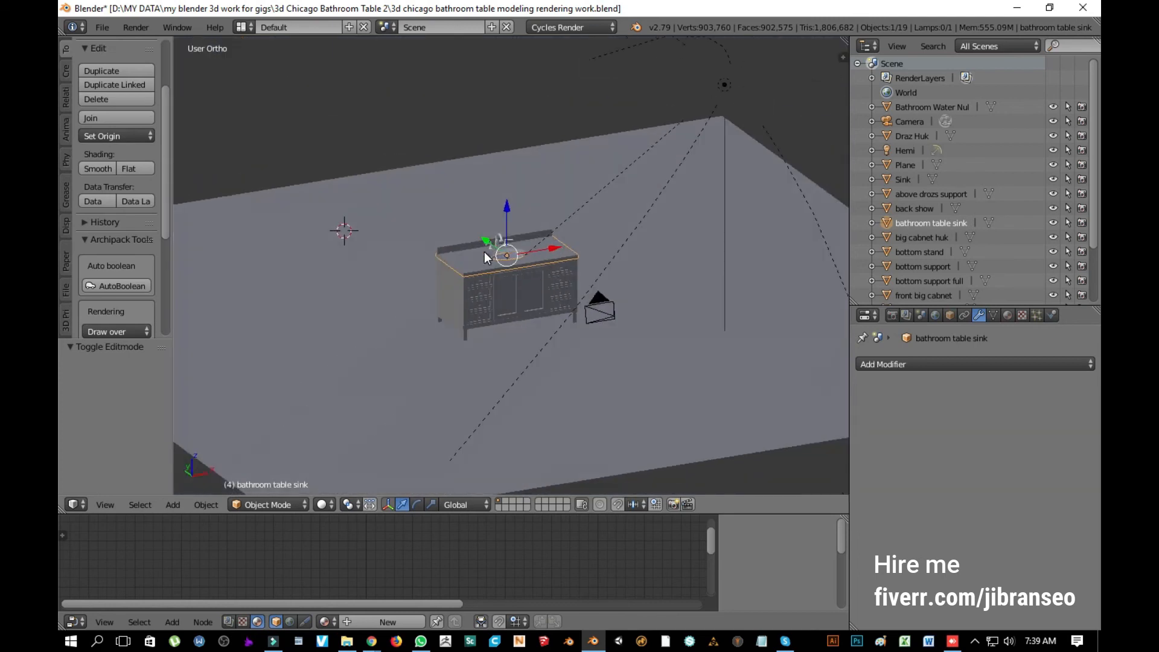
scroll(484, 252, up, 5)
scroll(483, 253, up, 3)
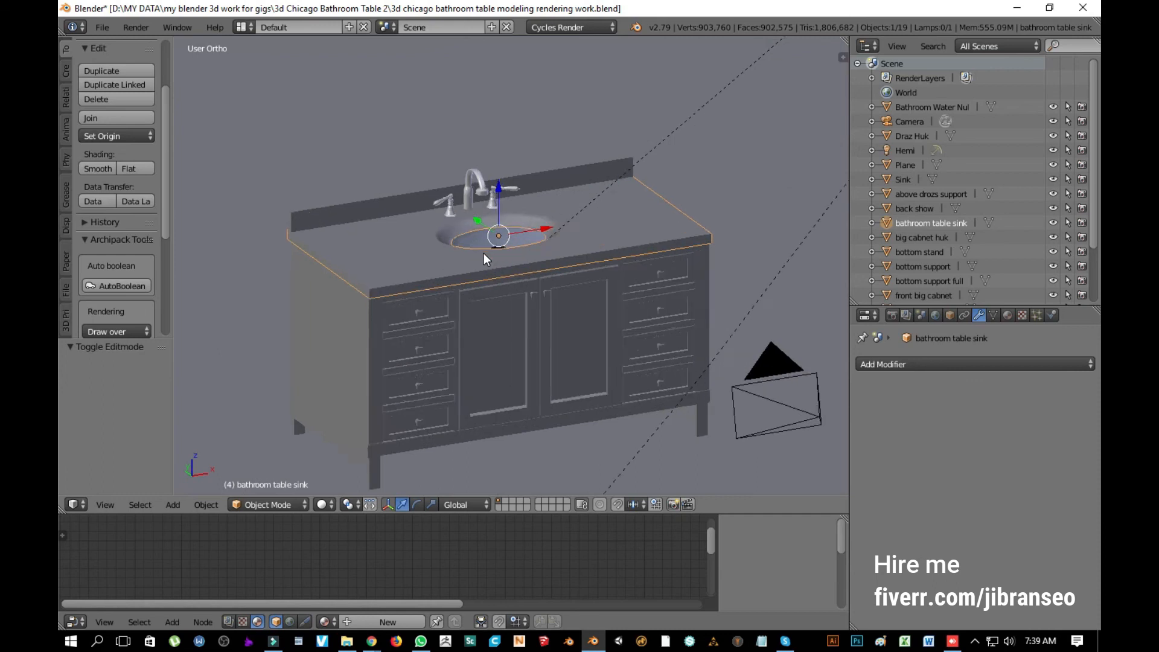
scroll(484, 253, down, 3)
middle_drag(612, 364, 561, 338)
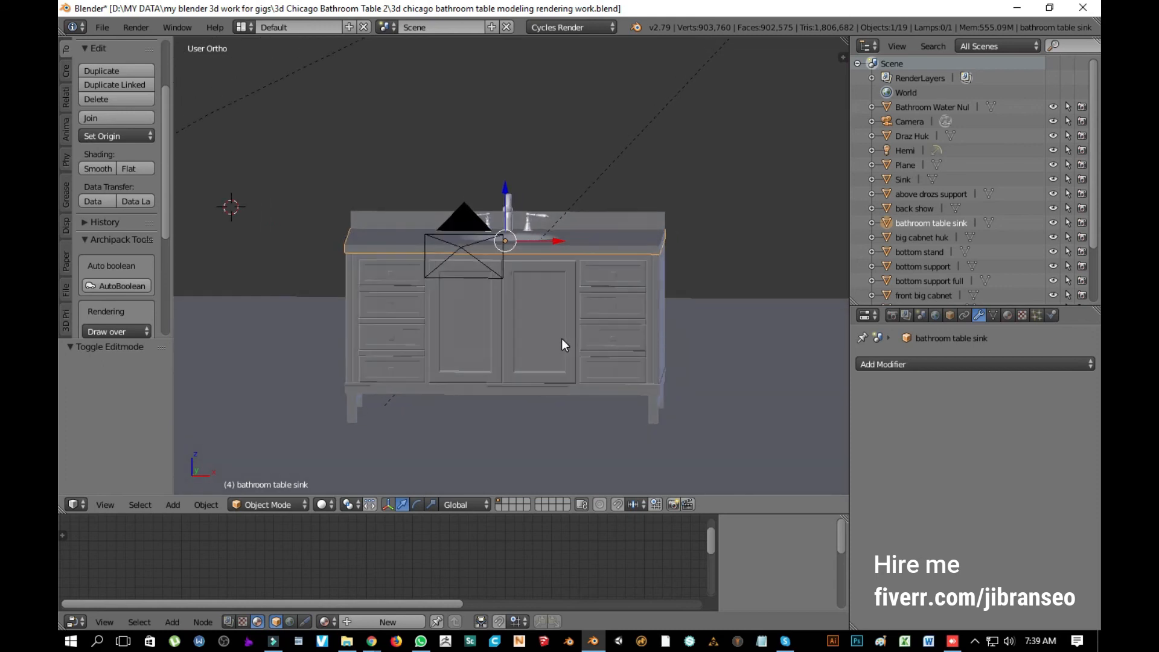
key(KP_0)
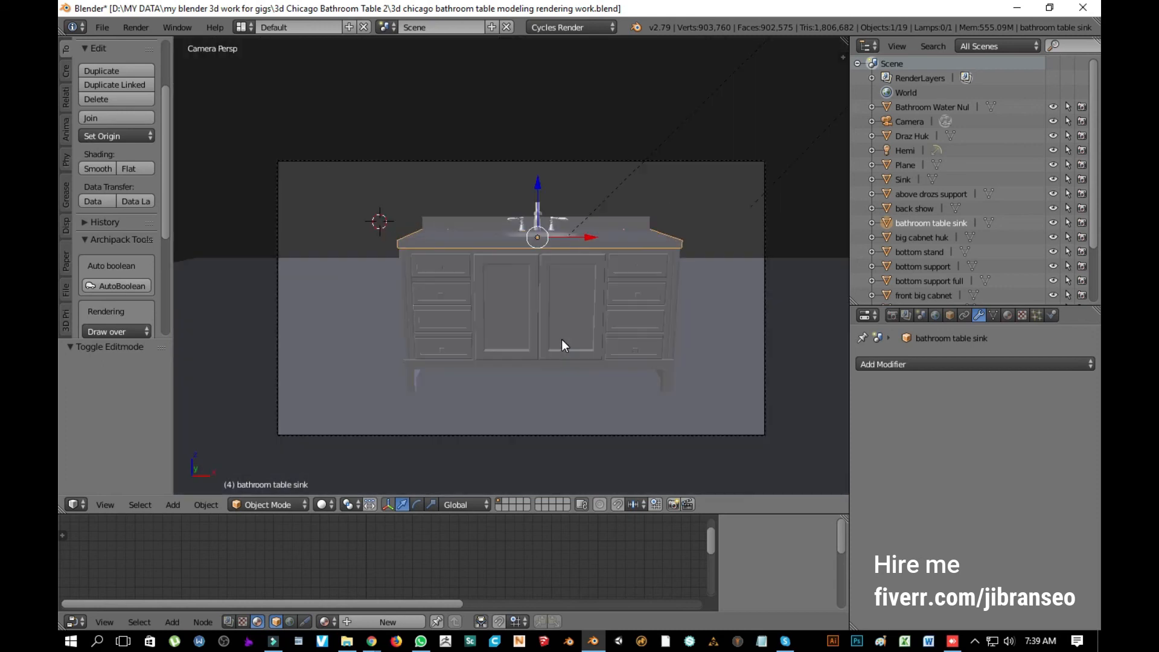
key(ctrl+s)
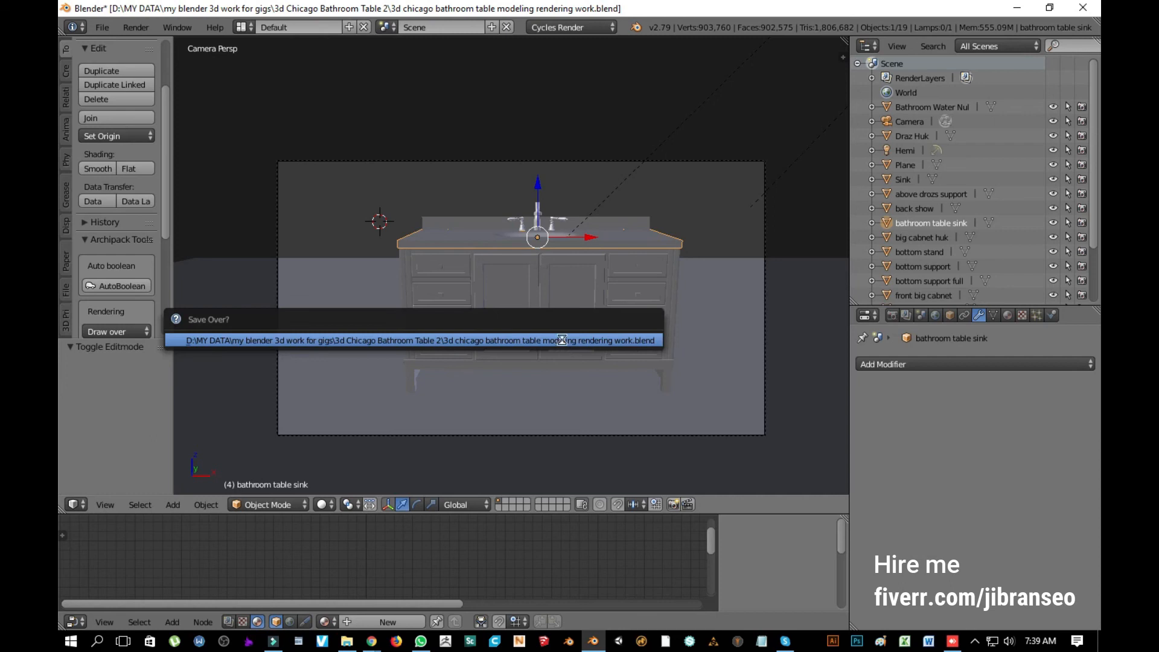
click(561, 340)
key(a)
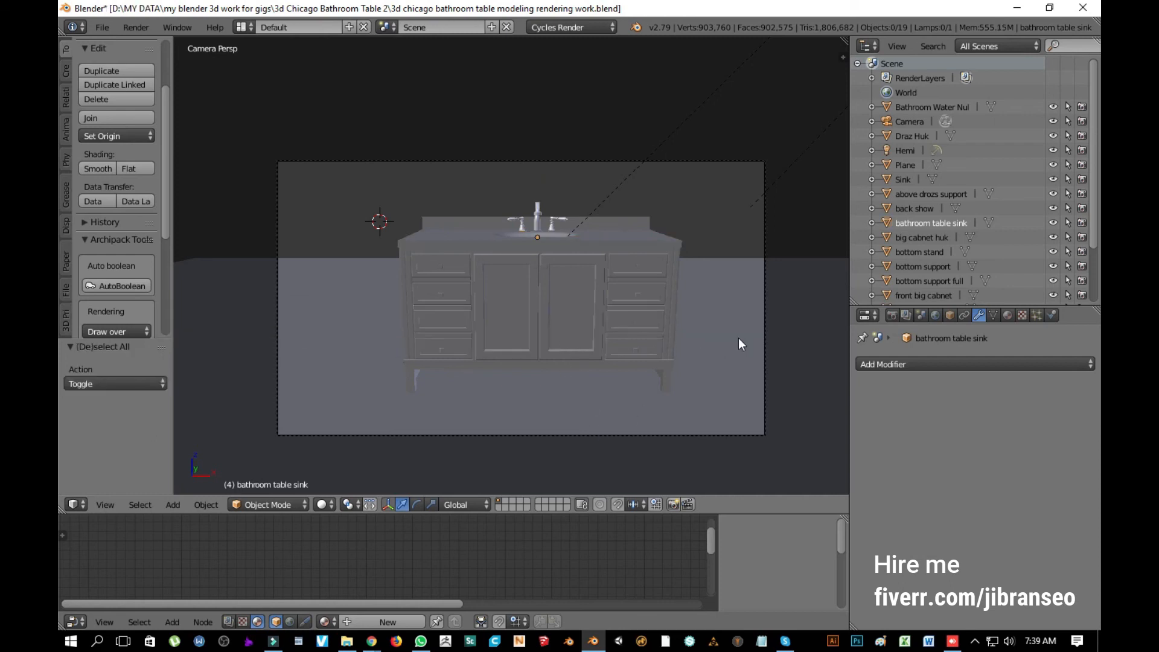